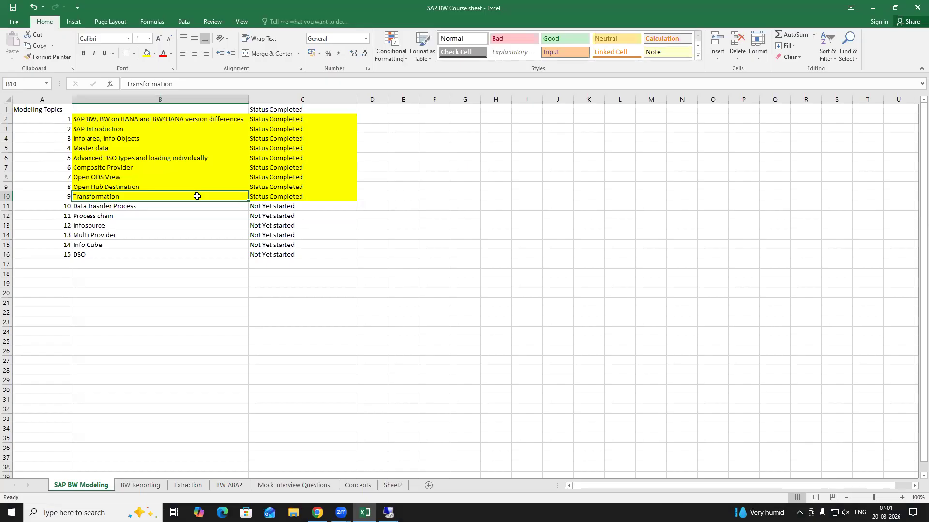
# Step: Select the Data trasnfer Process topic in the list of modeling topics
pyautogui.moveTo(197, 196); pyautogui.dragTo(290, 196)
pyautogui.click(131, 293)
pyautogui.click(125, 206)
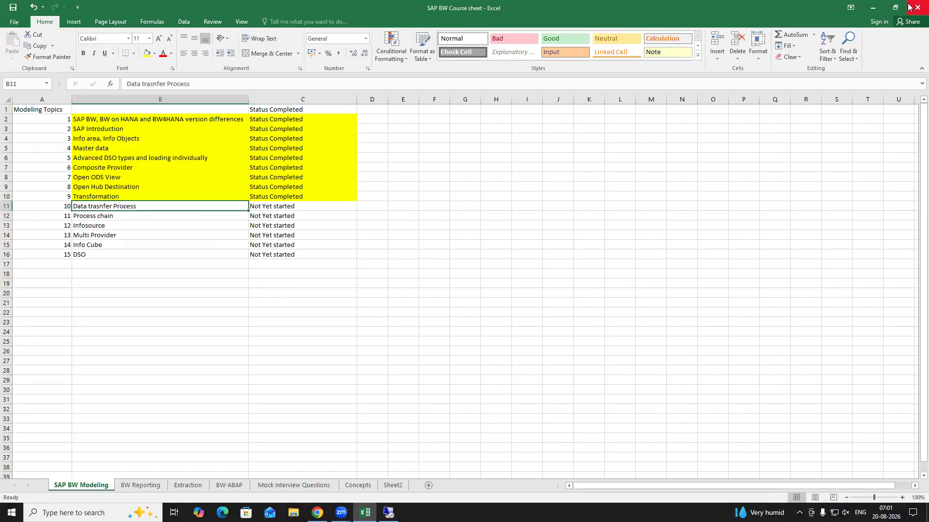
# Step: Minimize the course sheet, refresh the desktop and launch Notepad++, dismissing its API key configuration message
pyautogui.click(873, 8)
pyautogui.rightClick(377, 167)
pyautogui.click(354, 169)
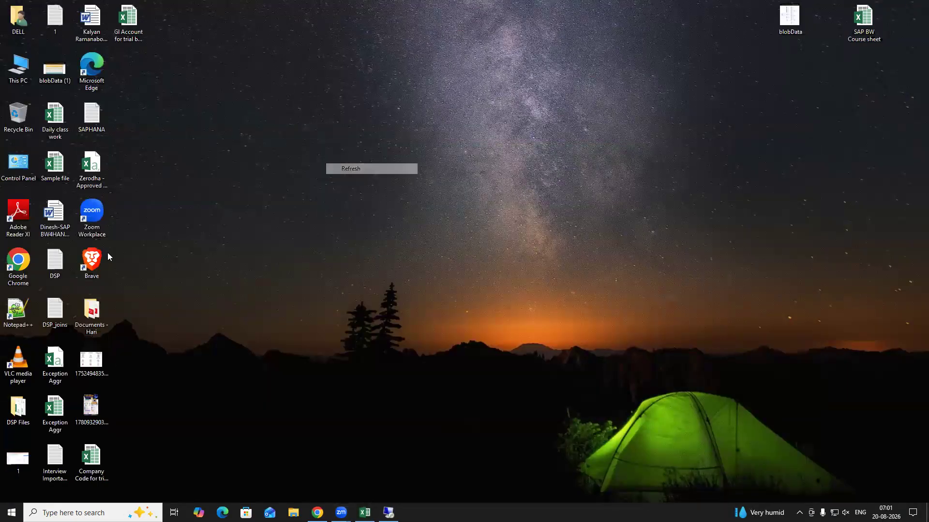
pyautogui.doubleClick(17, 312)
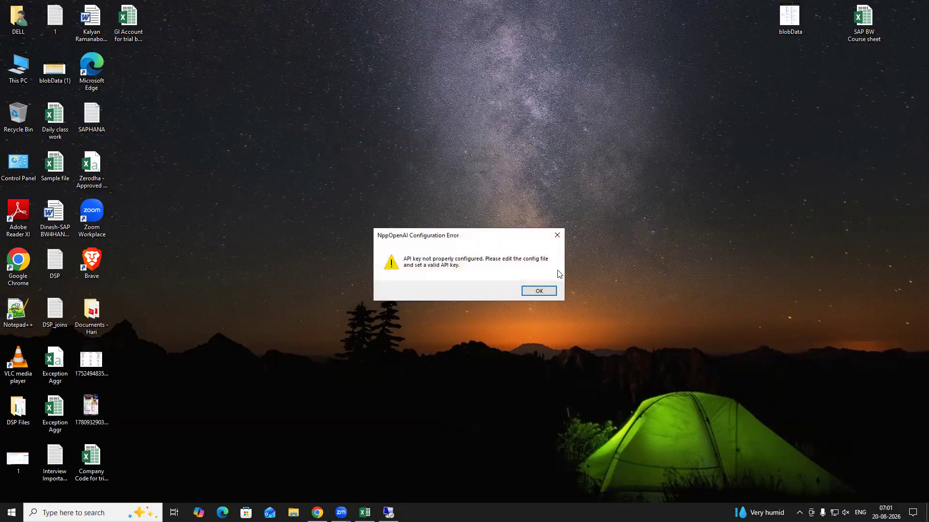
pyautogui.click(545, 288)
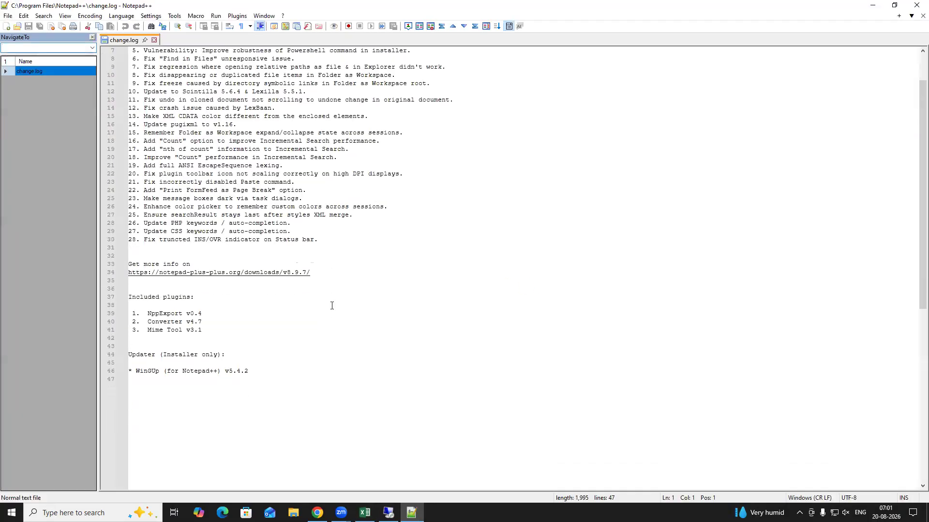
pyautogui.scroll(-3, 332, 305)
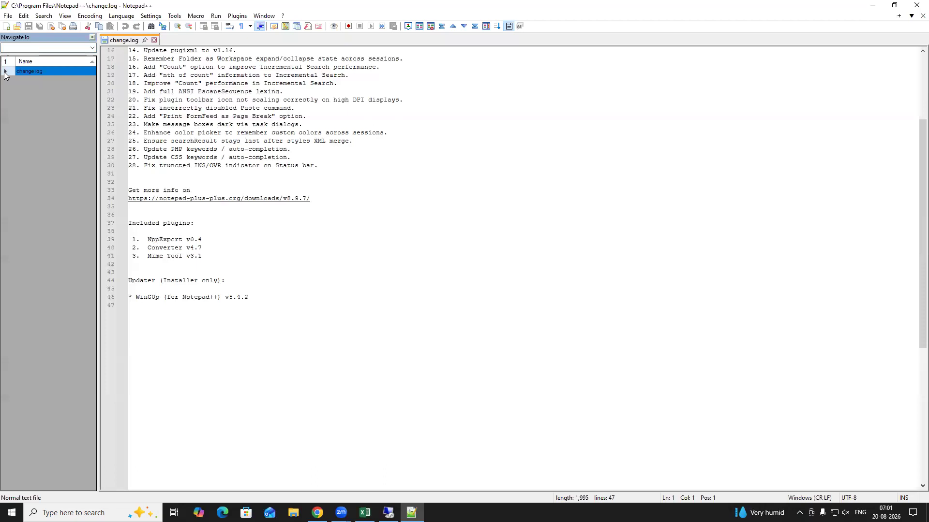
pyautogui.scroll(4, 319, 119)
pyautogui.scroll(1, 319, 119)
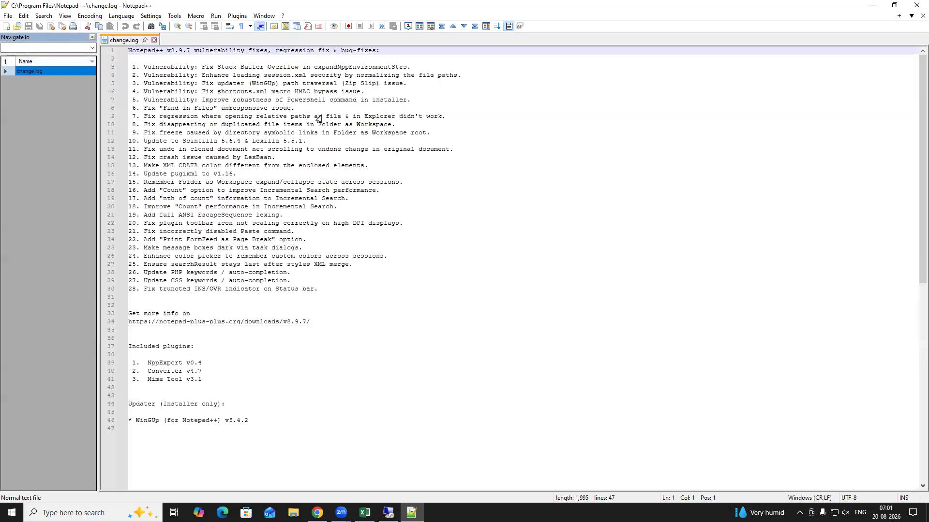
pyautogui.scroll(-15, 319, 119)
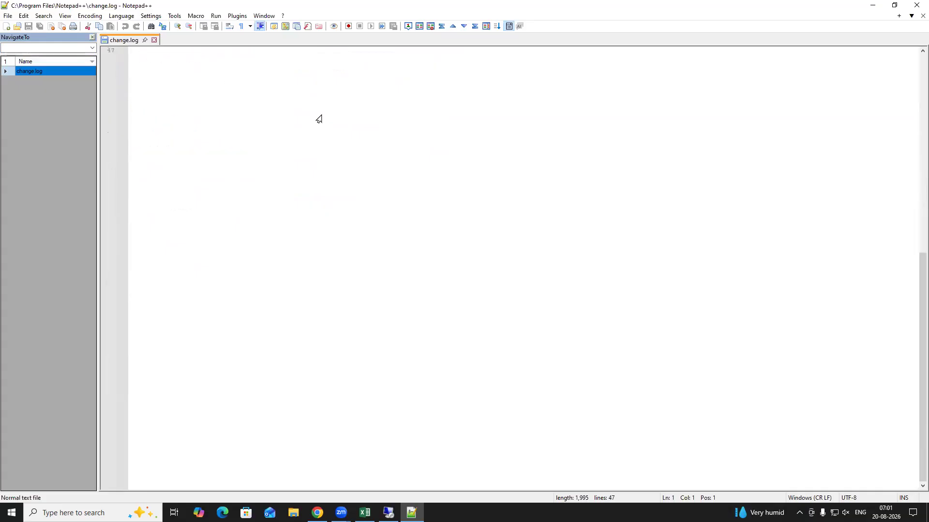
pyautogui.scroll(5, 319, 119)
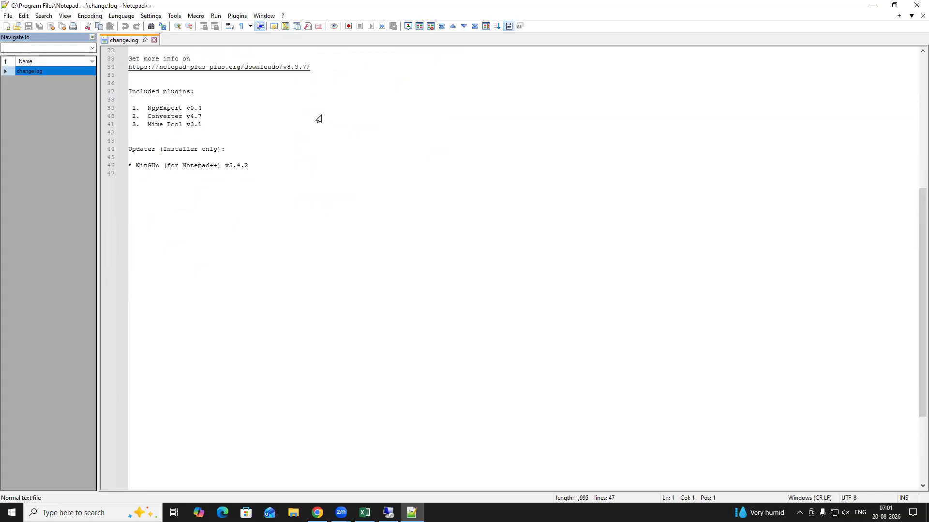
# Step: Create a new text file and write the heading "DTP:(data Transfer Process):" on its first line
pyautogui.click(160, 209)
pyautogui.hotkey('ctrl', 'n')
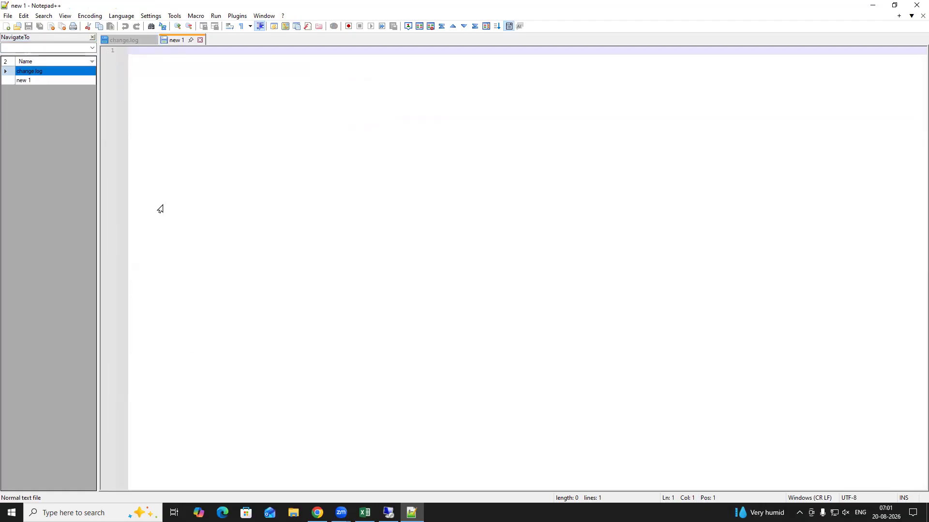
pyautogui.write('DT')
pyautogui.write('E')
pyautogui.write(':(data ')
pyautogui.write('Transfer ')
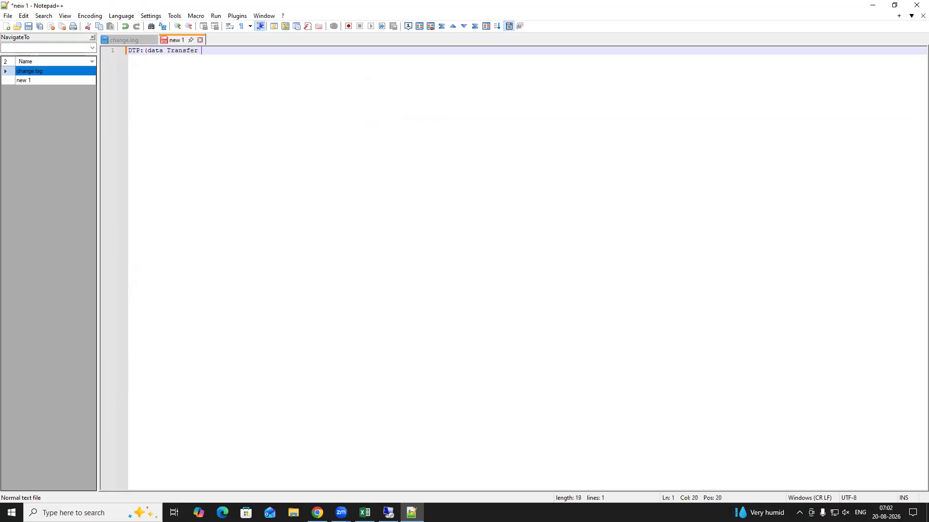
pyautogui.write('Process):')
# Step: Add the first list entry "1.standard DTP" below the heading, separated by a blank line
pyautogui.press('Return')
pyautogui.press('Return')
pyautogui.write('1.sTA')
pyautogui.press('BackSpace')
pyautogui.press('BackSpace')
pyautogui.press('BackSpace')
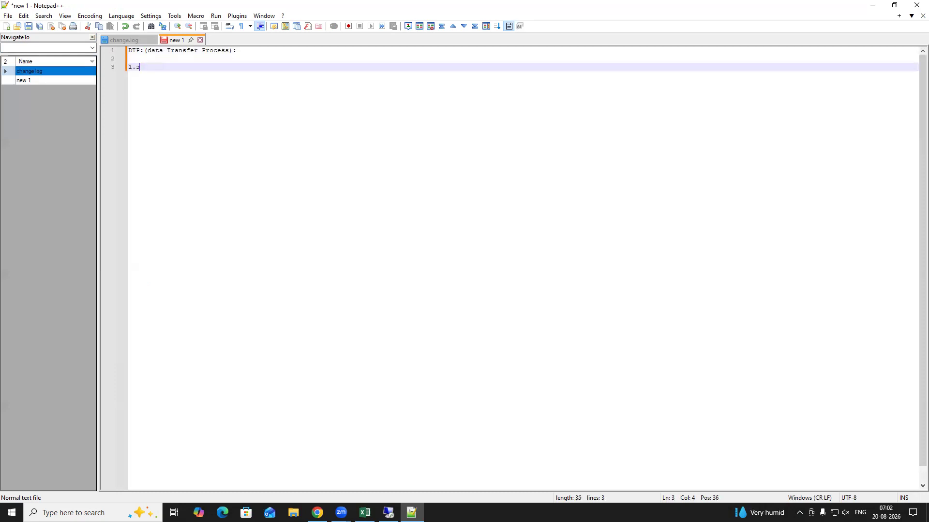
pyautogui.write('standard DTP')
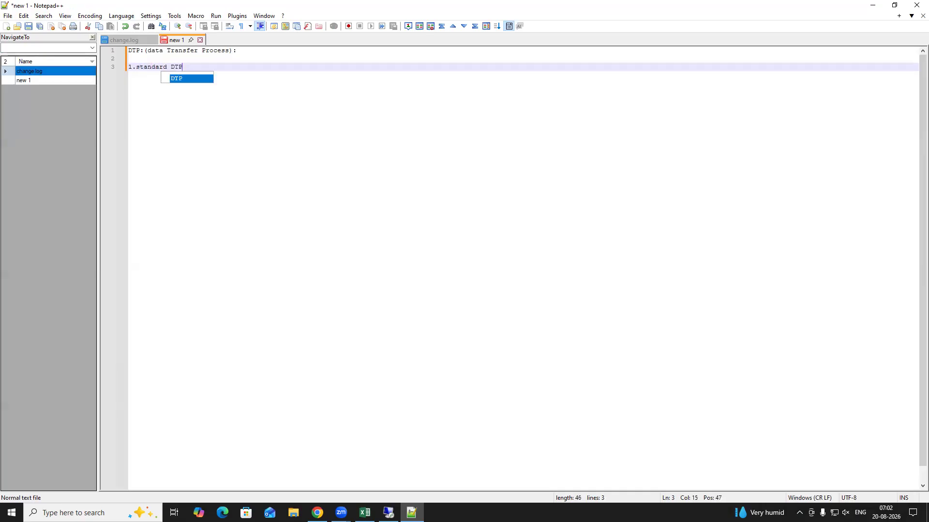
# Step: Add the second list entry "2.Error DTP" after a blank line
pyautogui.press('Escape')
pyautogui.press('Return')
pyautogui.press('Return')
pyautogui.write('.2')
pyautogui.write('2.')
pyautogui.write('Error DTP')
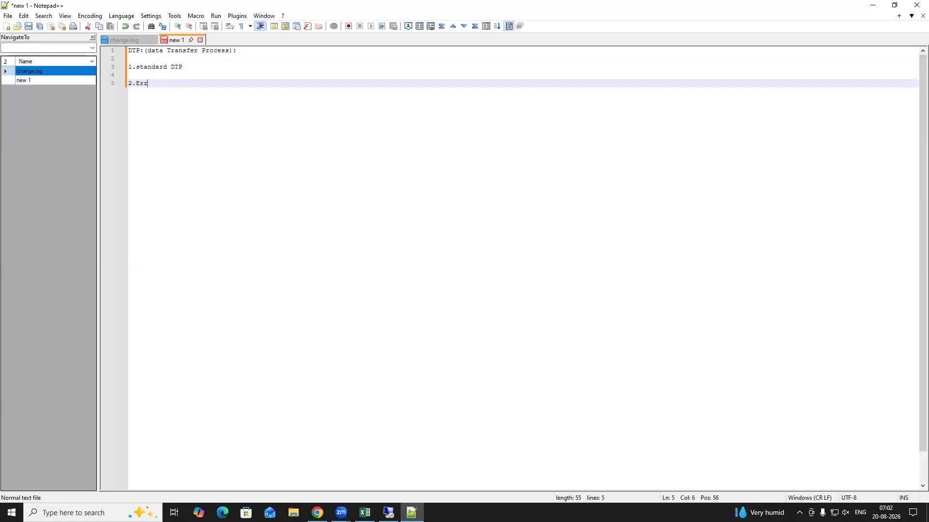
# Step: Add the third list entry "3.Direct Update DTP(Virtual DTP)" after a blank line
pyautogui.press('Return')
pyautogui.press('Return')
pyautogui.press('Return')
pyautogui.write('3.')
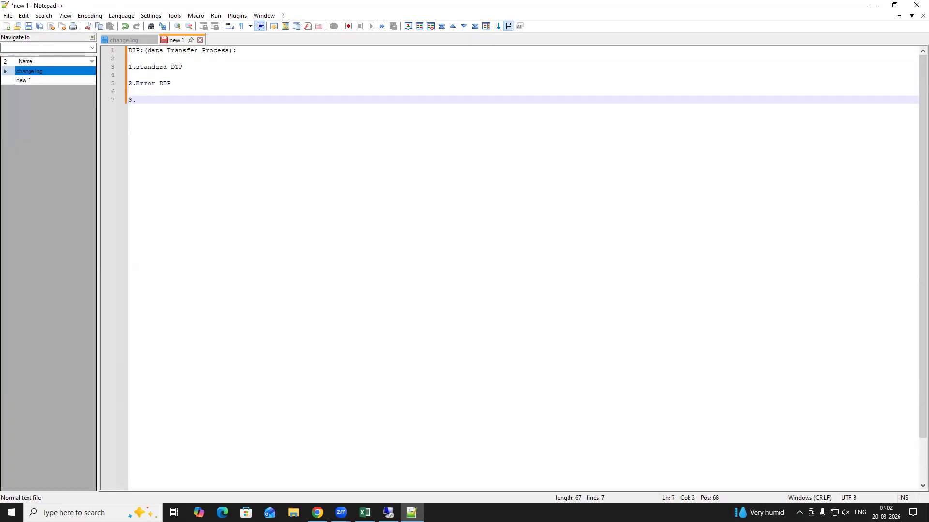
pyautogui.write('D')
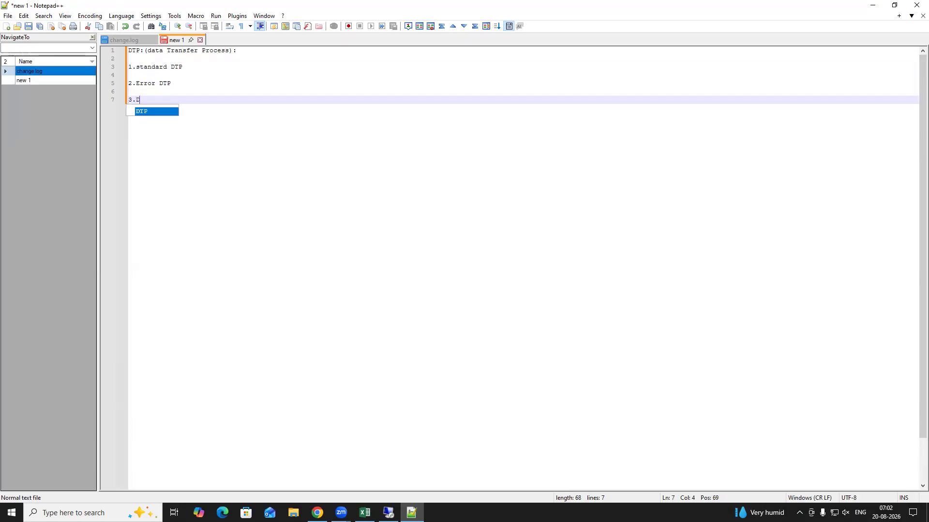
pyautogui.write('irect U')
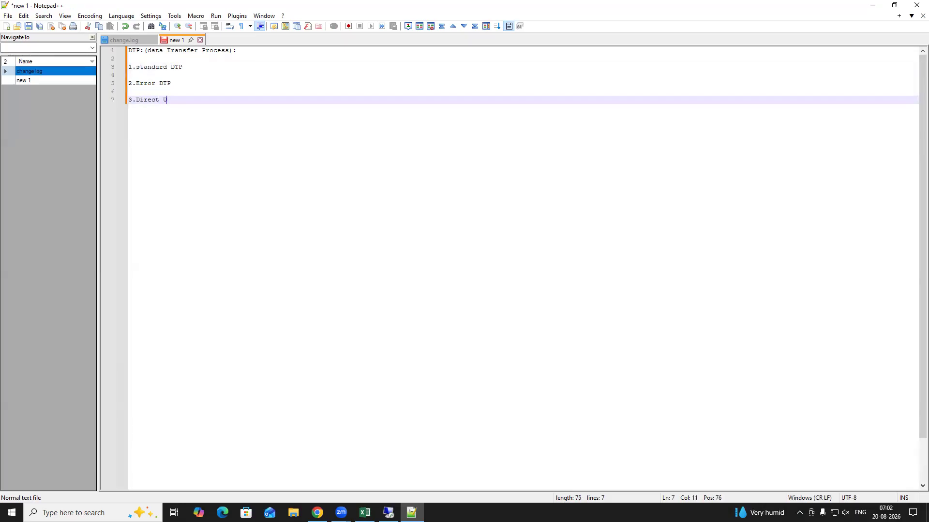
pyautogui.write('pdate DTP')
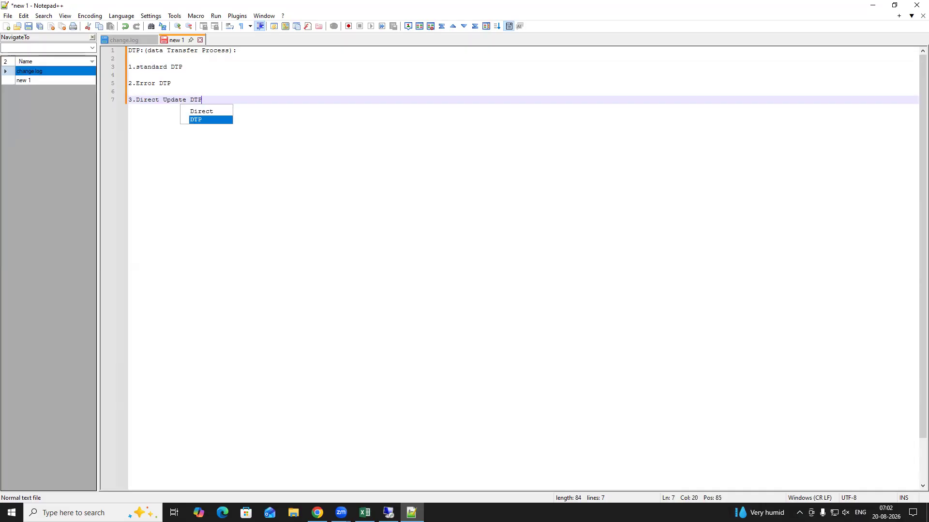
pyautogui.write('(Vir')
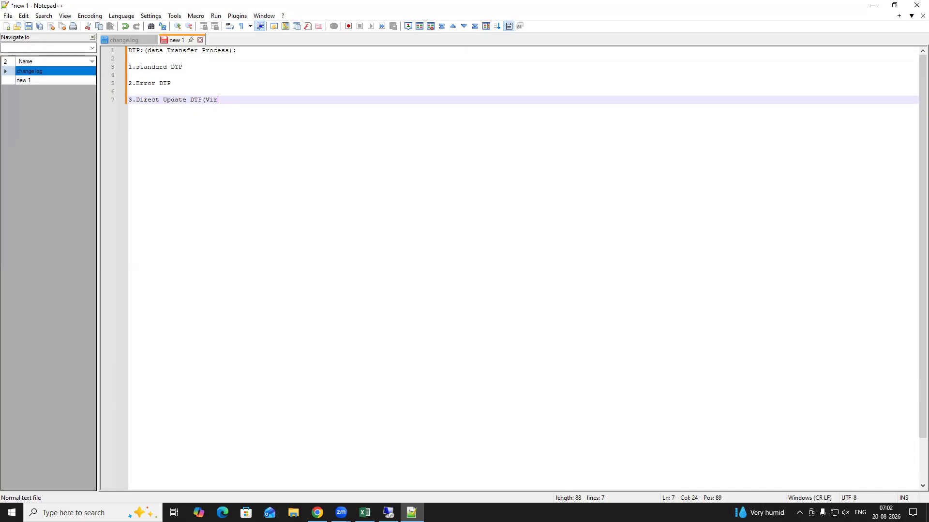
pyautogui.write('tual DT')
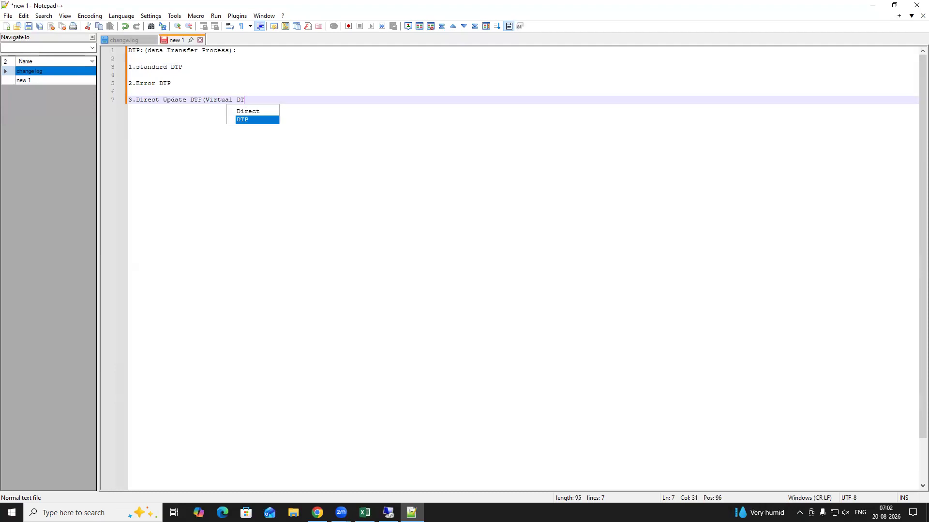
pyautogui.write('P)')
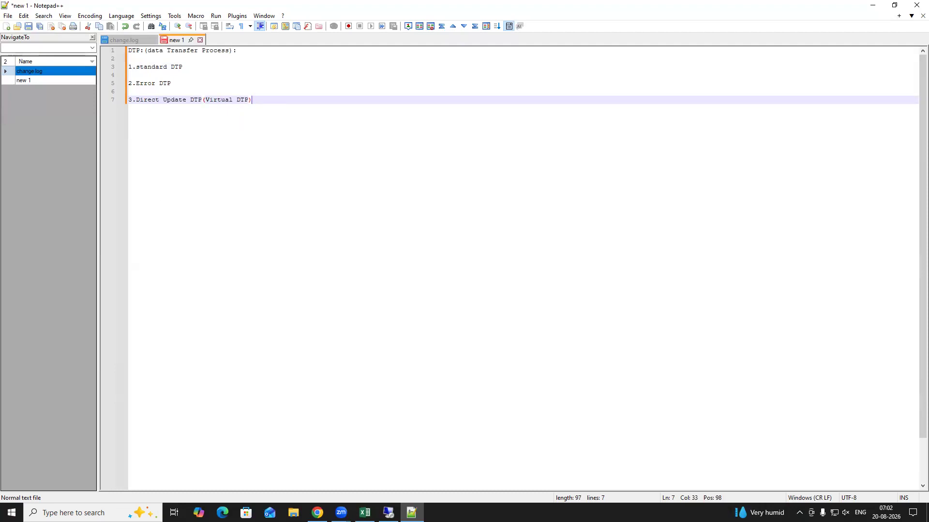
# Step: Replace the word "Update" with "Access" in the third list entry
pyautogui.click(186, 101)
pyautogui.press('BackSpace')
pyautogui.press('BackSpace')
pyautogui.press('BackSpace')
pyautogui.press('BackSpace')
pyautogui.press('BackSpace')
pyautogui.press('BackSpace')
pyautogui.write('Access')
# Step: Add the fourth list entry "4.Real Time DTP" after a blank line
pyautogui.press('End')
pyautogui.press('Return')
pyautogui.press('Return')
pyautogui.write('4')
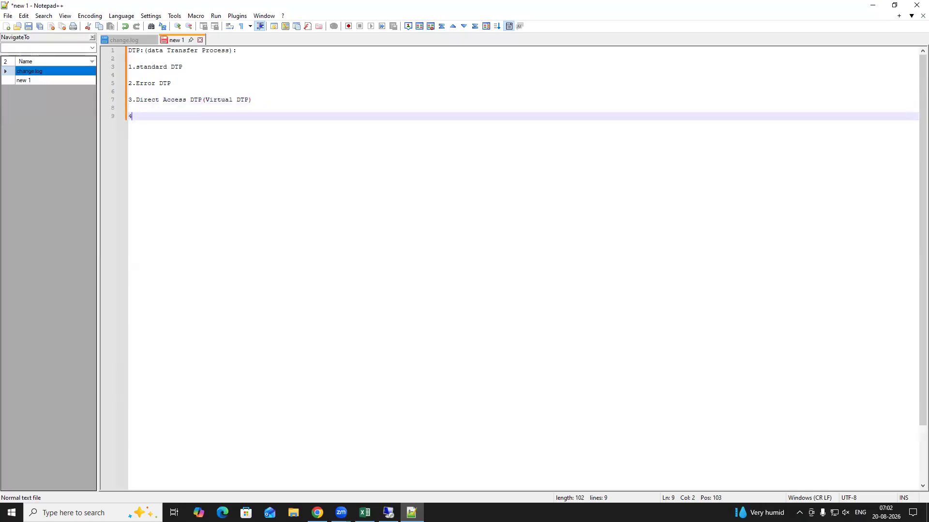
pyautogui.write('.Real Time DTP')
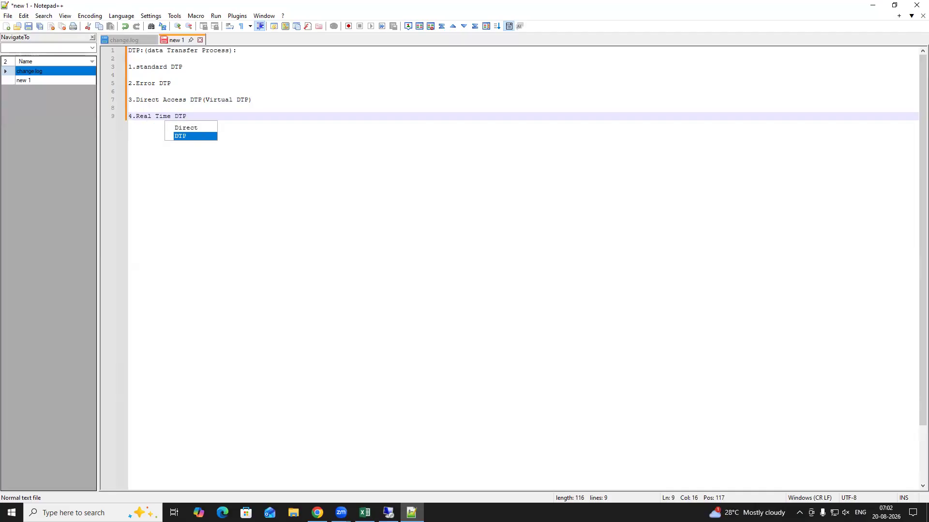
pyautogui.click(222, 115)
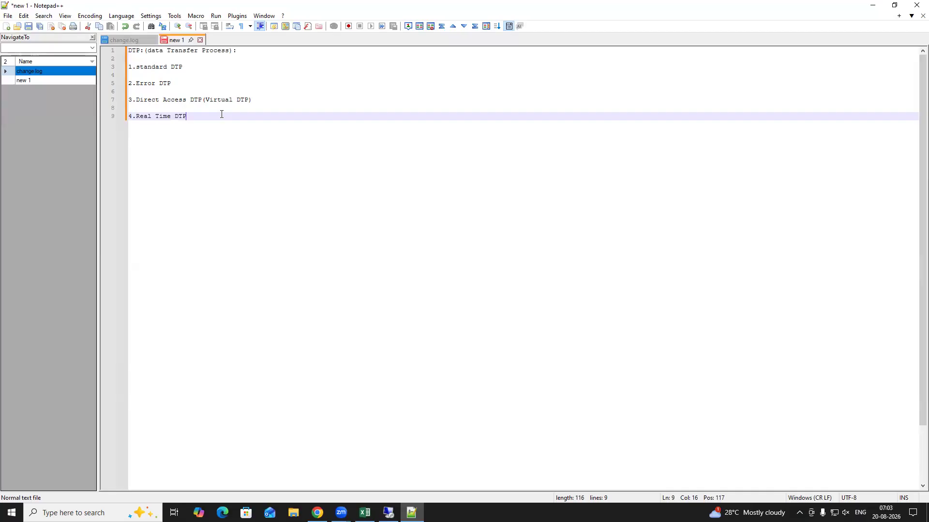
pyautogui.click(184, 66)
pyautogui.click(184, 83)
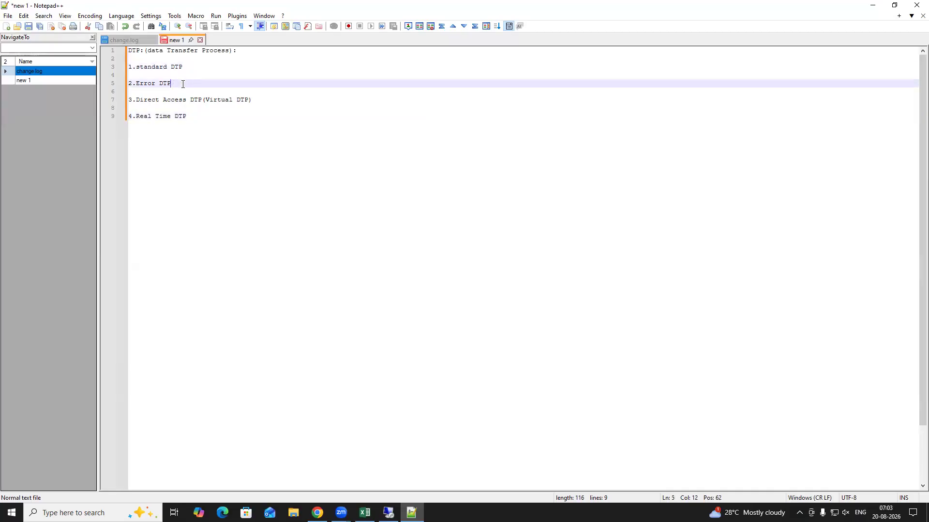
pyautogui.click(184, 99)
pyautogui.click(194, 117)
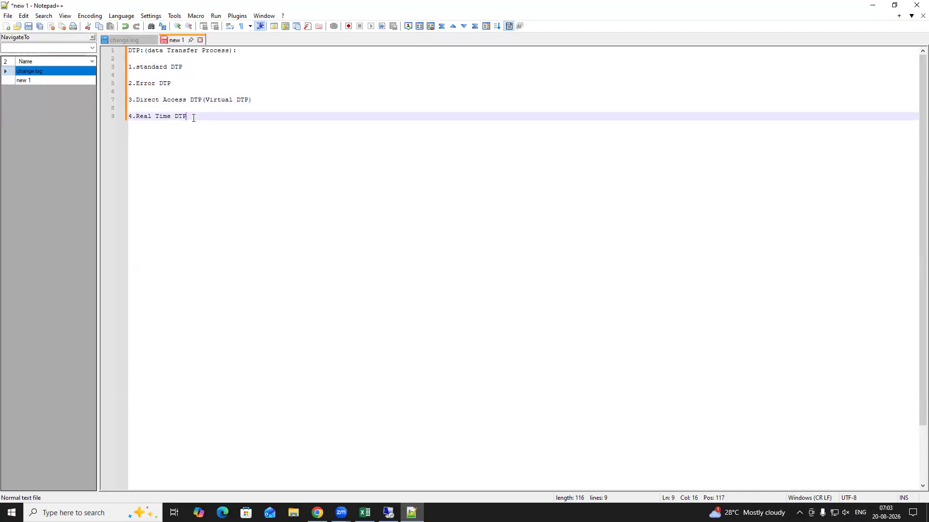
# Step: Append "99%" to the standard DTP entry and "1%" to the Error DTP entry
pyautogui.click(191, 67)
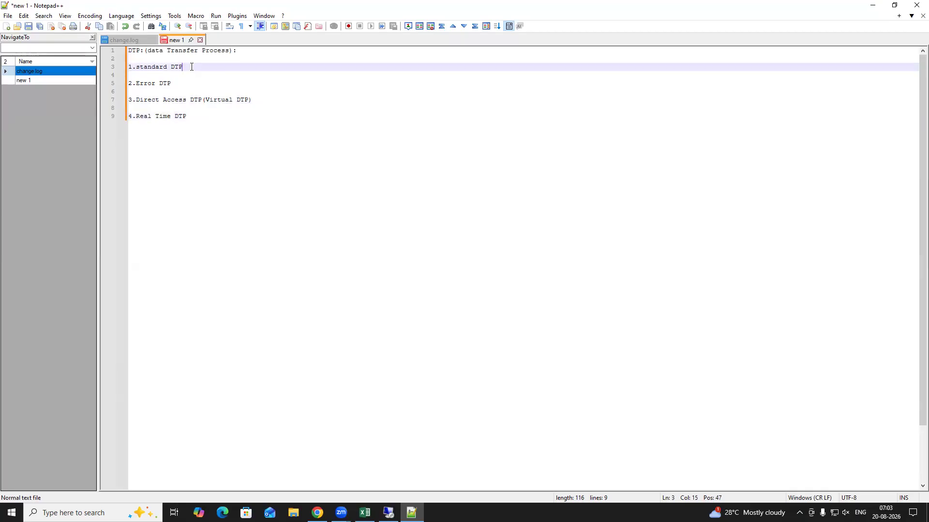
pyautogui.write('99%')
pyautogui.click(185, 84)
pyautogui.write('b')
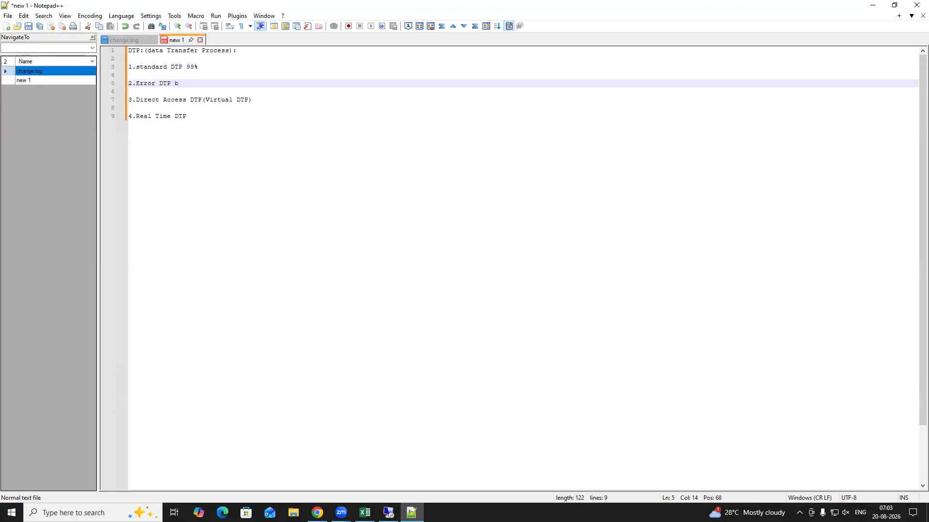
pyautogui.write('1')
# Step: Examine the DTP type entries, comparing the last two with the first two and focusing on standard DTP
pyautogui.moveTo(203, 116); pyautogui.dragTo(126, 100)
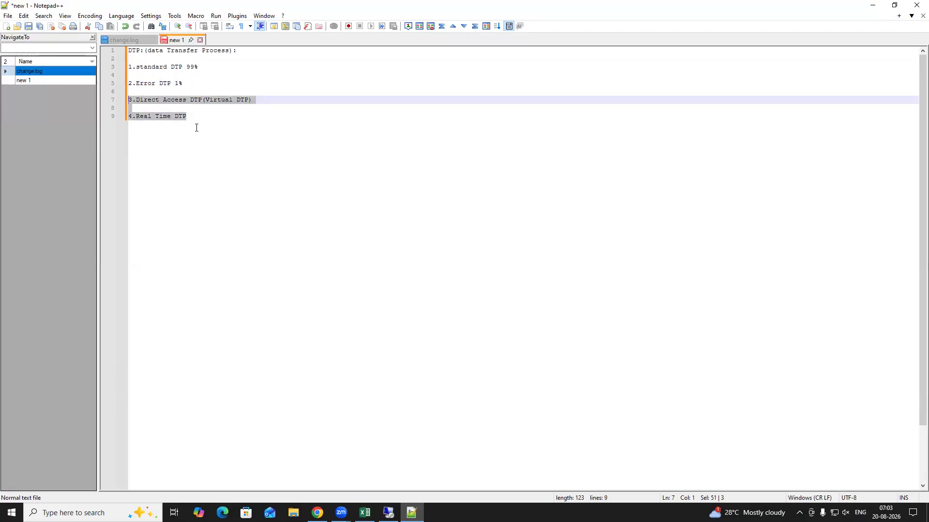
pyautogui.click(191, 85)
pyautogui.moveTo(203, 84); pyautogui.dragTo(127, 67)
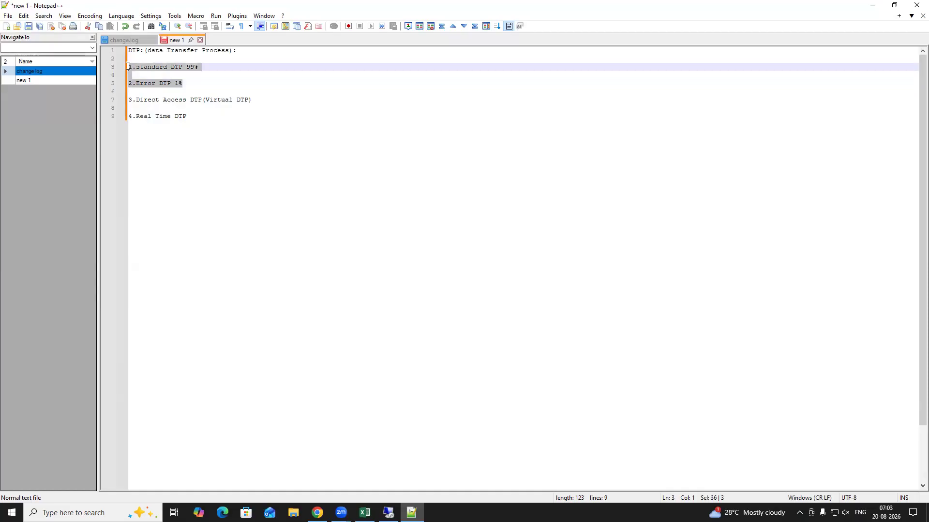
pyautogui.click(202, 83)
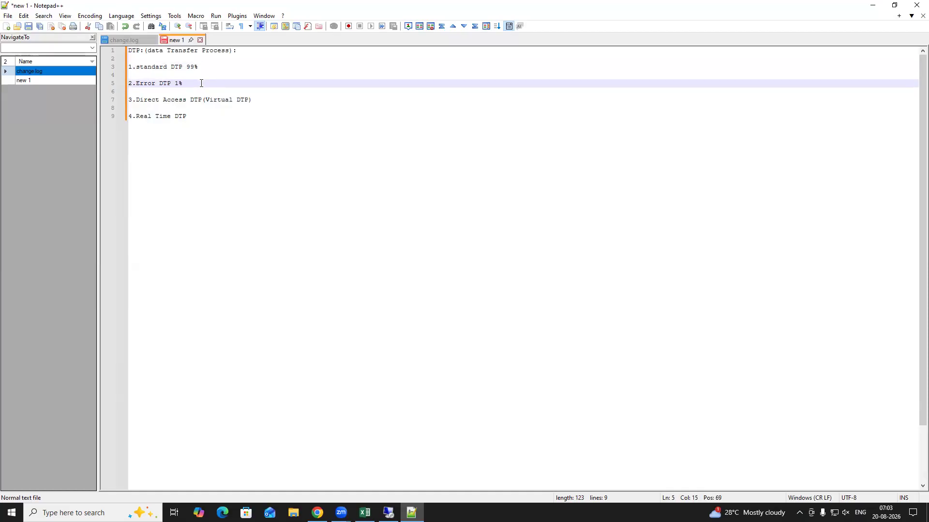
pyautogui.click(137, 66)
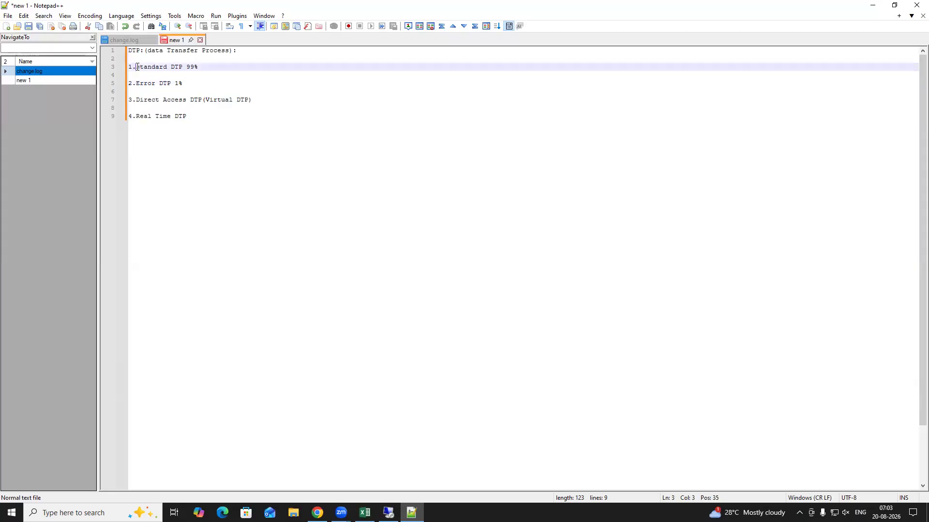
pyautogui.click(208, 116)
pyautogui.click(204, 67)
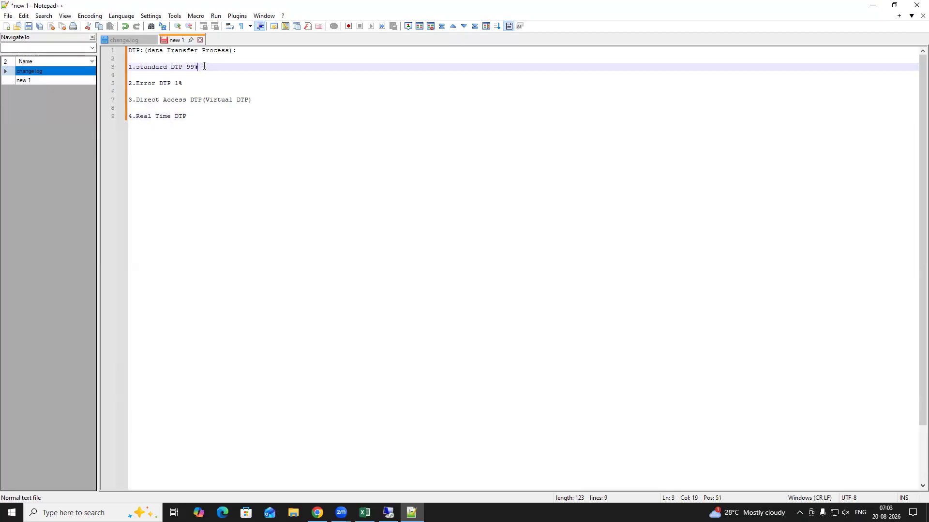
pyautogui.click(137, 67)
pyautogui.moveTo(147, 68); pyautogui.dragTo(207, 68)
pyautogui.click(225, 67)
# Step: Add the question "what is the use of DTP?" below the list, set off by blank lines
pyautogui.click(202, 116)
pyautogui.press('Return')
pyautogui.press('Return')
pyautogui.press('Return')
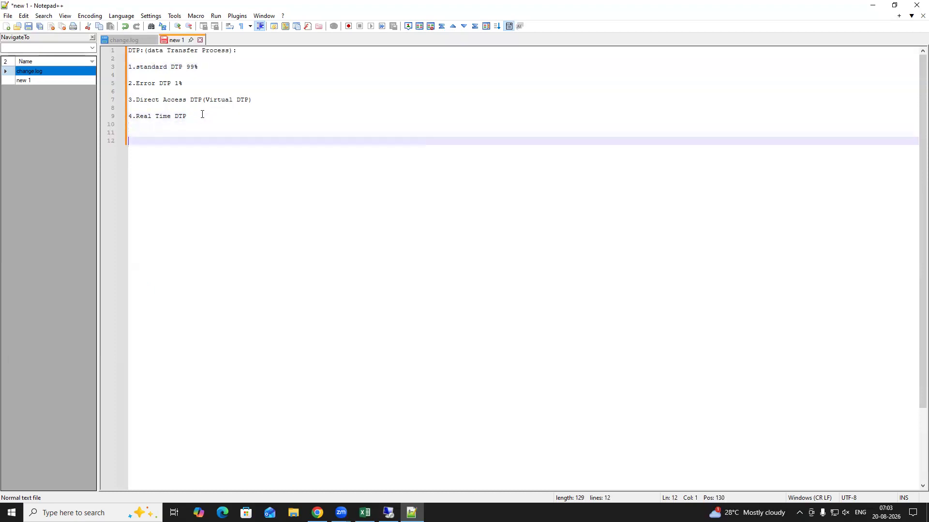
pyautogui.write('what is the use of DTP?')
pyautogui.press('Return')
pyautogui.press('Return')
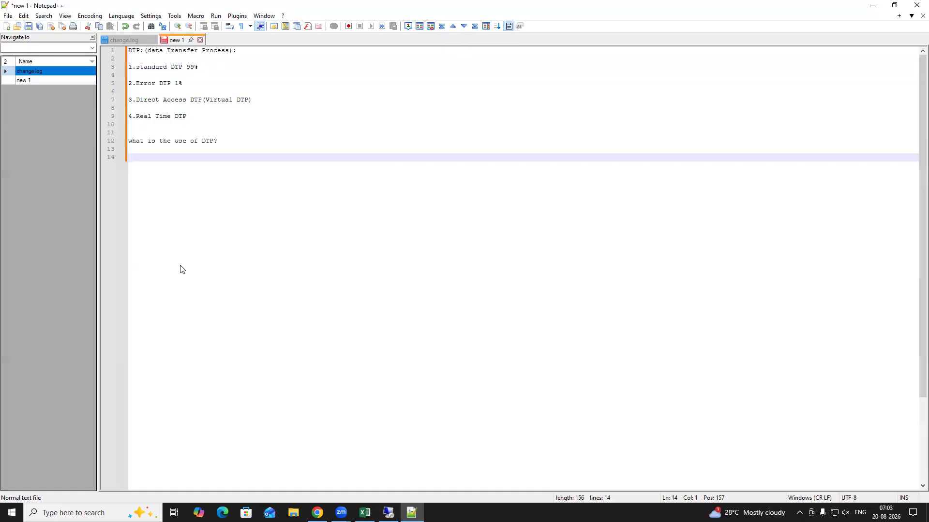
# Step: Switch to the SAP BW Course sheet in Excel and select the Transformation topic
pyautogui.hotkey('alt', 'Tab')
pyautogui.click(216, 272)
pyautogui.click(124, 199)
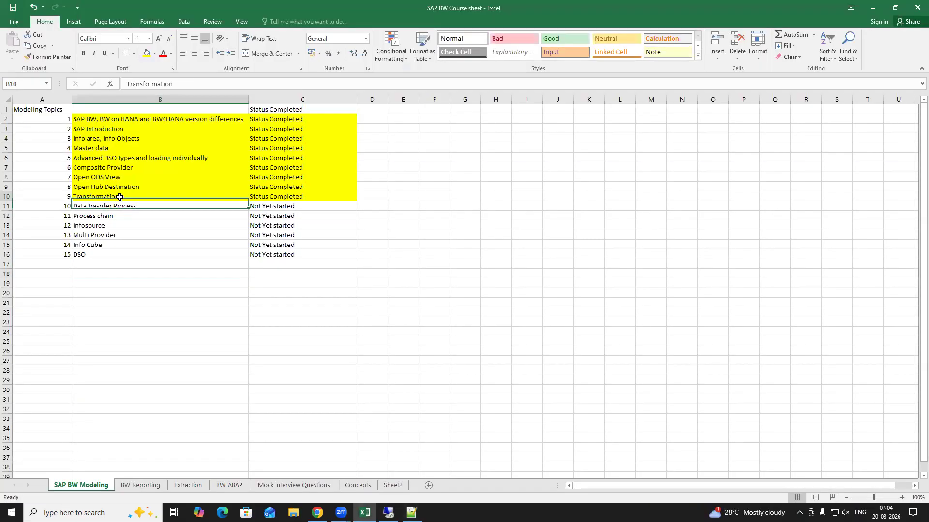
# Step: Check the Transformation topic in the course sheet, and switch back to the Notepad++ notes
pyautogui.click(296, 194)
pyautogui.click(113, 198)
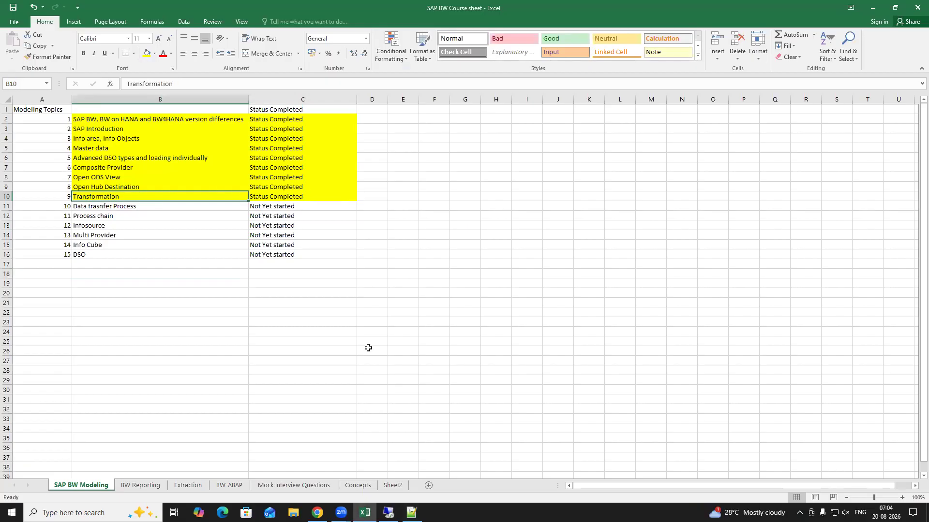
pyautogui.moveTo(411, 512)
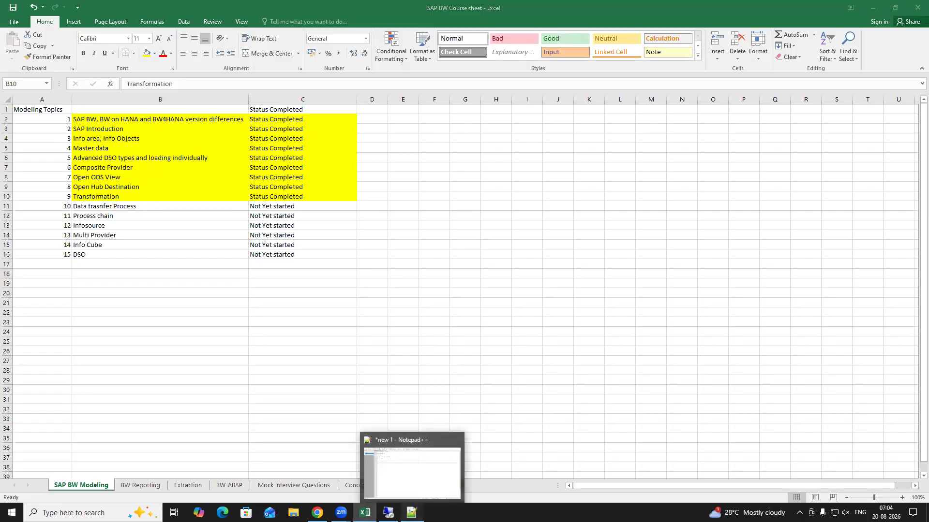
pyautogui.click(411, 513)
# Step: Below the question, add the line "we will mvoe the data with in the BW from one place to another place(PSA to DSO)"
pyautogui.click(224, 140)
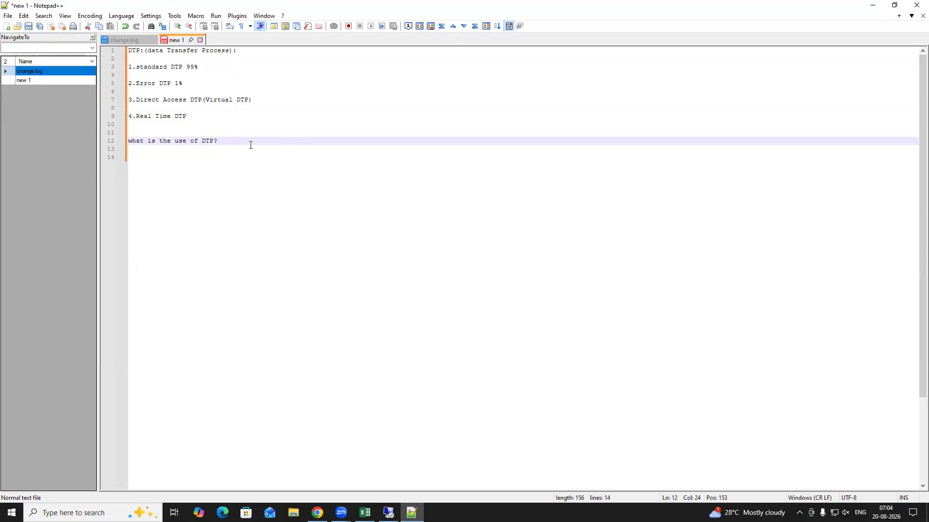
pyautogui.press('Return')
pyautogui.press('Return')
pyautogui.write('we will mvoe the ')
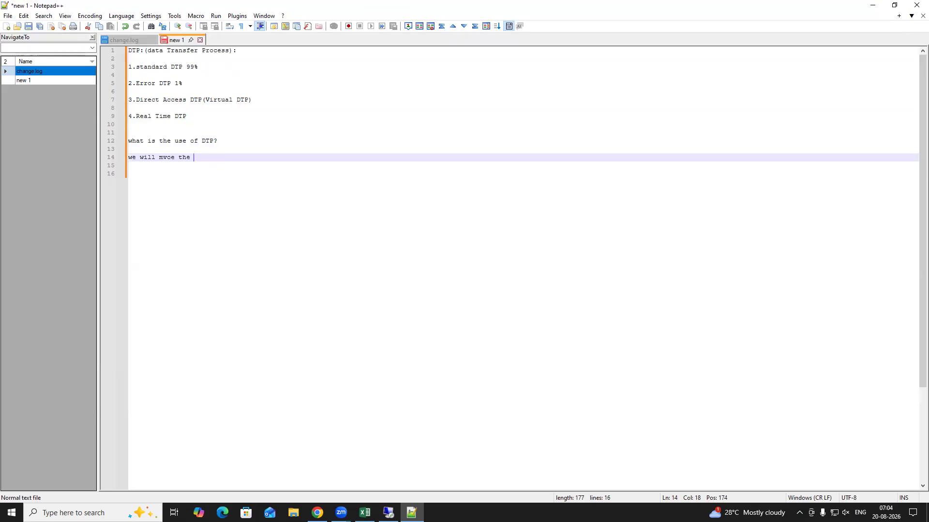
pyautogui.write('data with')
pyautogui.write(' one')
pyautogui.press('BackSpace')
pyautogui.press('BackSpace')
pyautogui.press('BackSpace')
pyautogui.write('in the BW from one pla')
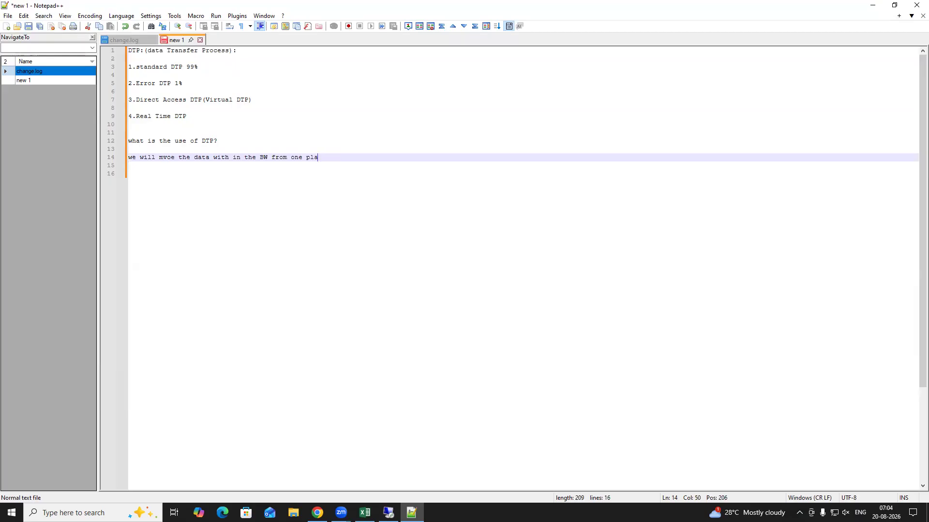
pyautogui.write('ce to another place(PSA to DSO)')
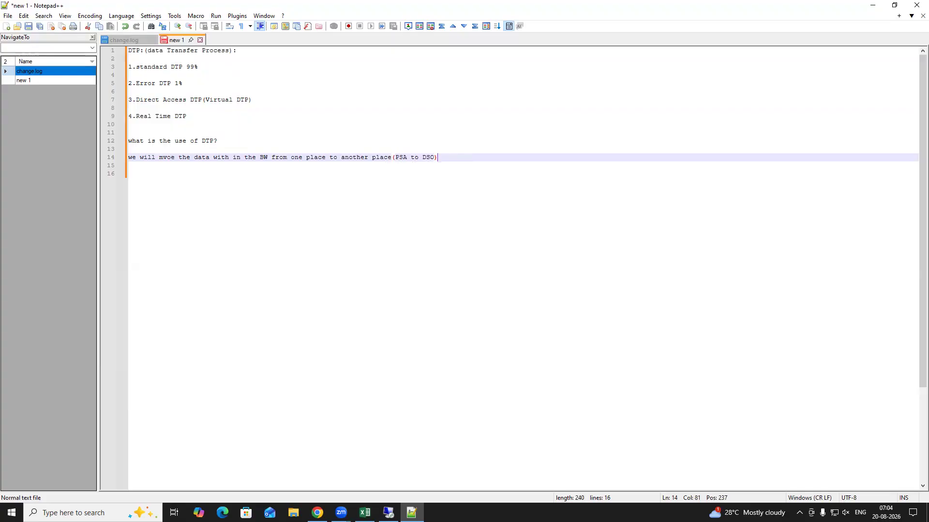
# Step: Add the transfer examples "DSO to DSO" and "DSO to Inficube", separated by blank lines
pyautogui.press('Return')
pyautogui.press('Return')
pyautogui.write('SO to DSO')
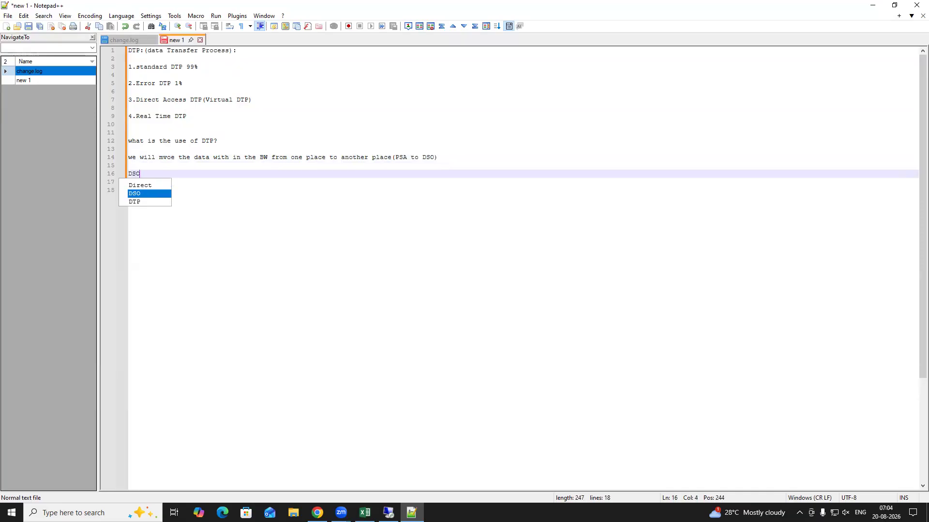
pyautogui.press('Return')
pyautogui.press('Return')
pyautogui.press('Return')
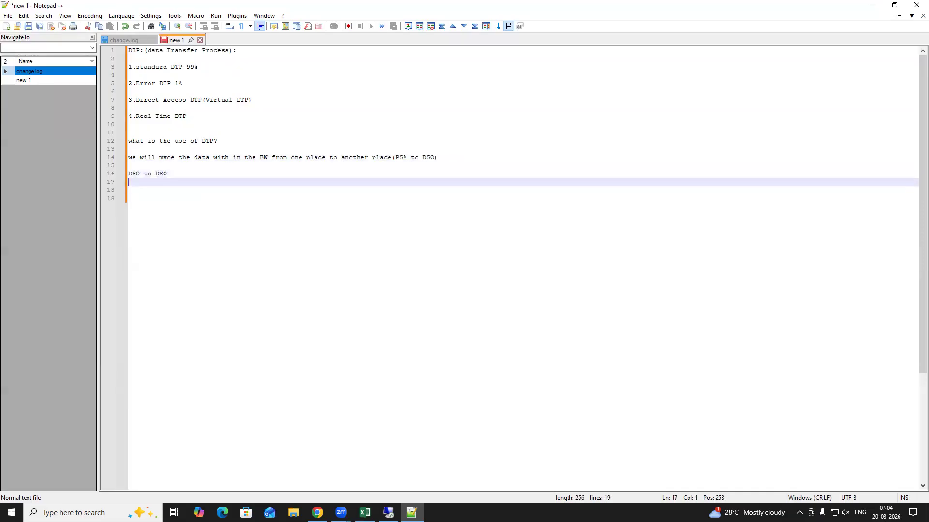
pyautogui.write('D')
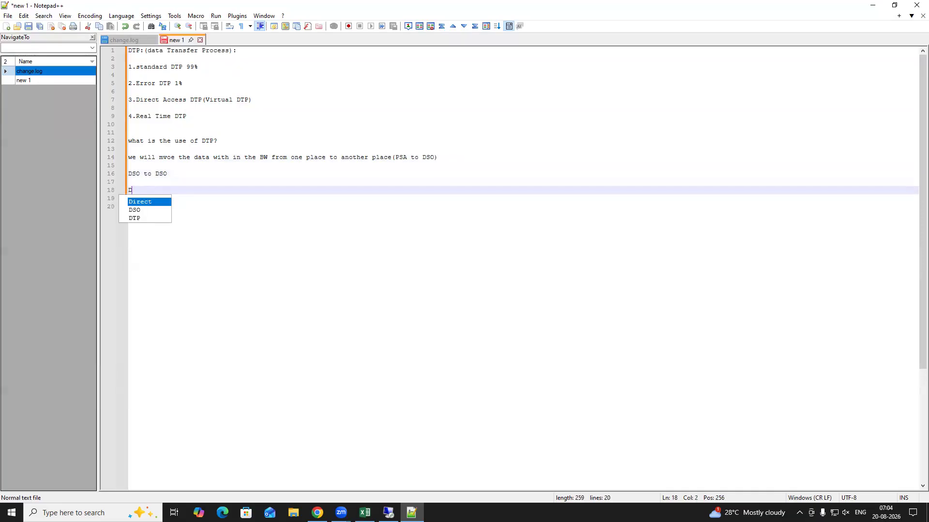
pyautogui.write('SO to Infi')
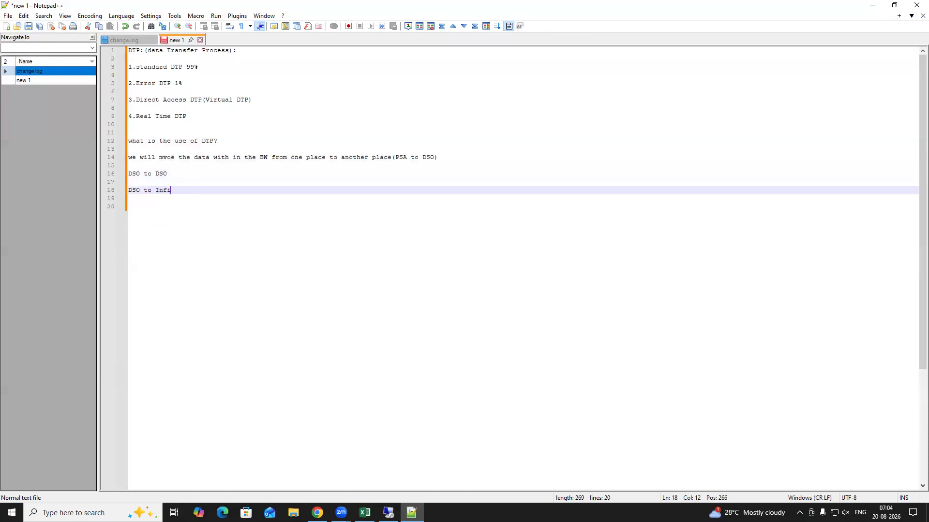
pyautogui.write('cube')
pyautogui.press('Return')
pyautogui.press('Return')
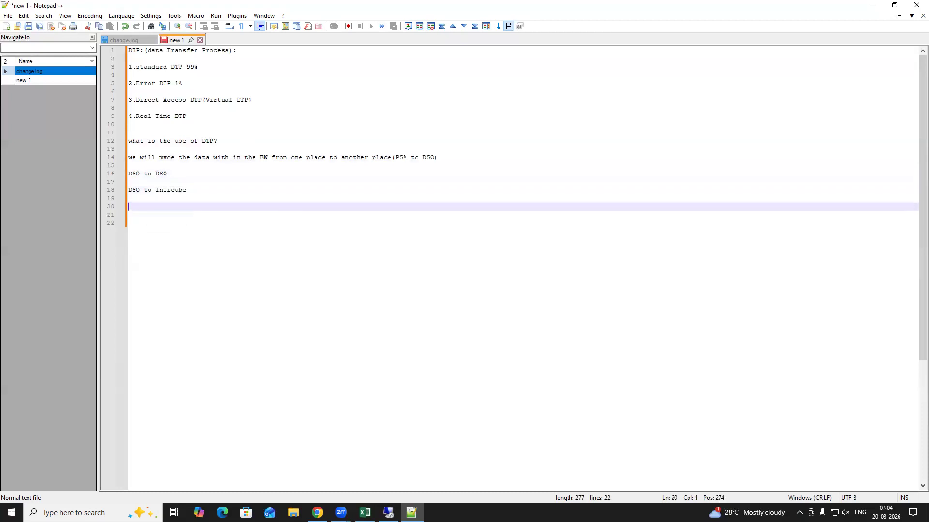
# Step: Add the transfer examples "Info cube to Open Hub Destination" and "PSA to Info Object", separated by a blank line
pyautogui.write('In')
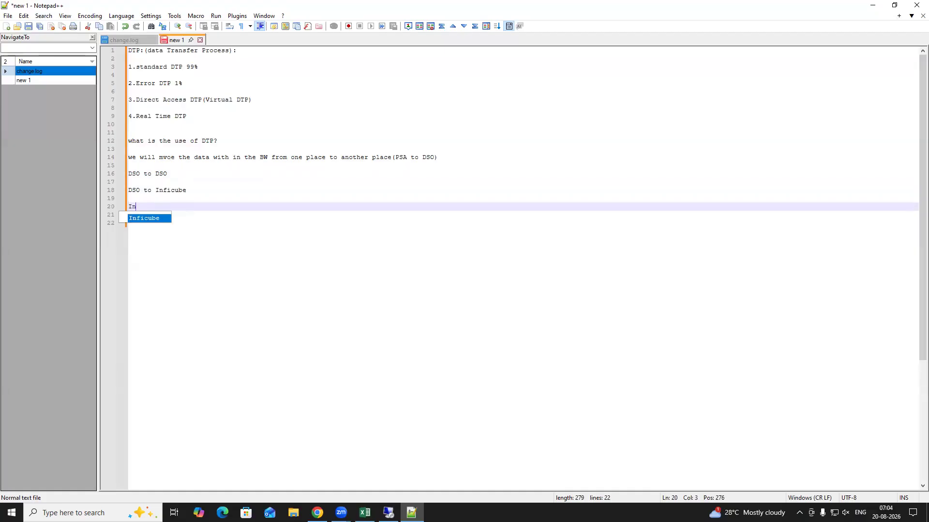
pyautogui.write('fo cur')
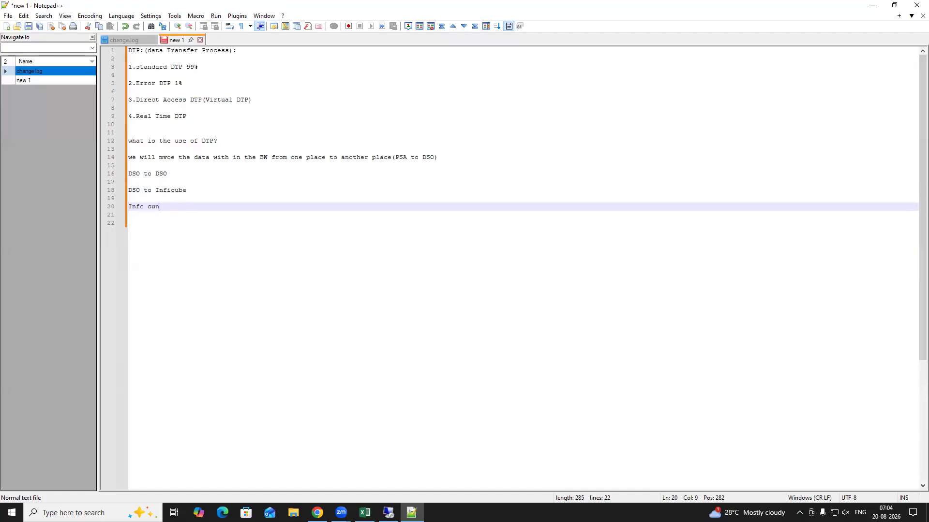
pyautogui.write('be to Open Hub Destination')
pyautogui.press('Return')
pyautogui.press('Return')
pyautogui.write('PSA ')
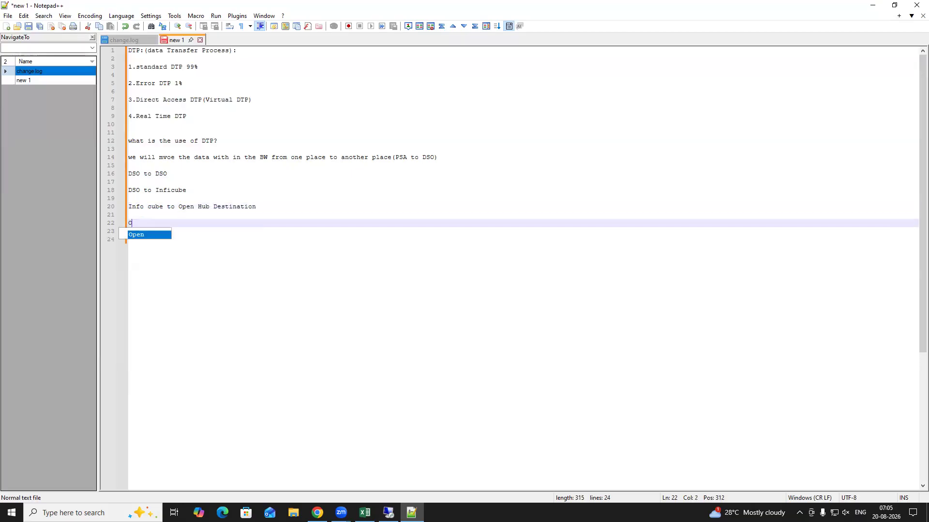
pyautogui.write('to ')
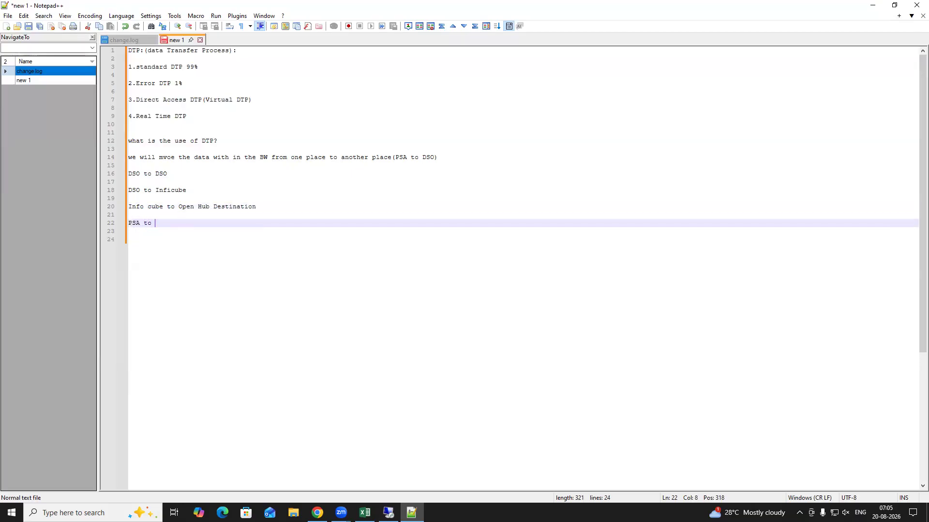
pyautogui.write('Info Object')
# Step: Go over the first transfer examples and correct the spelling "Inficube" to "Infocube"
pyautogui.click(178, 177)
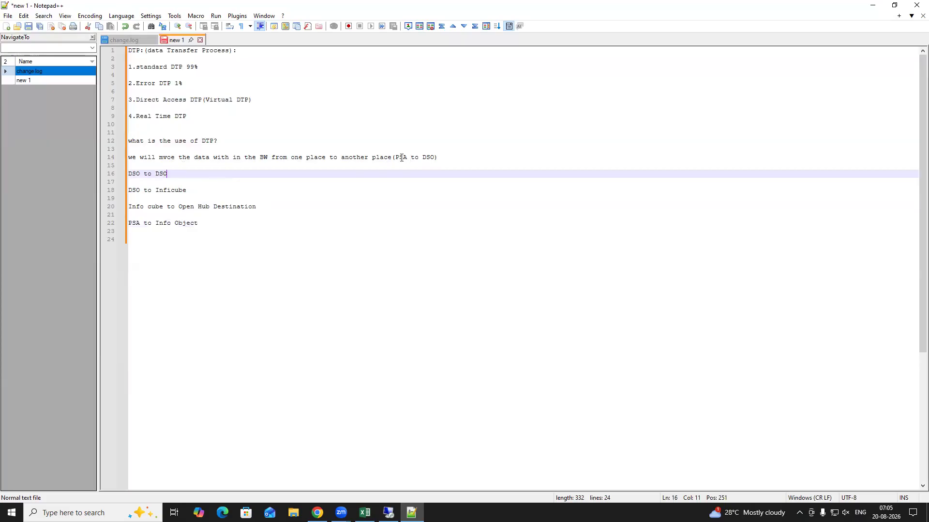
pyautogui.moveTo(394, 157); pyautogui.dragTo(439, 158)
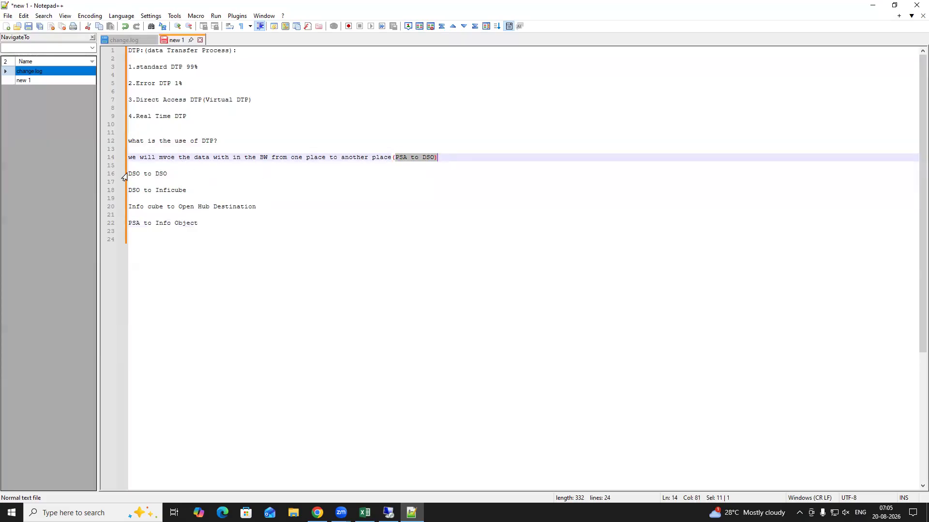
pyautogui.moveTo(128, 174); pyautogui.dragTo(189, 174)
pyautogui.moveTo(136, 190); pyautogui.dragTo(189, 189)
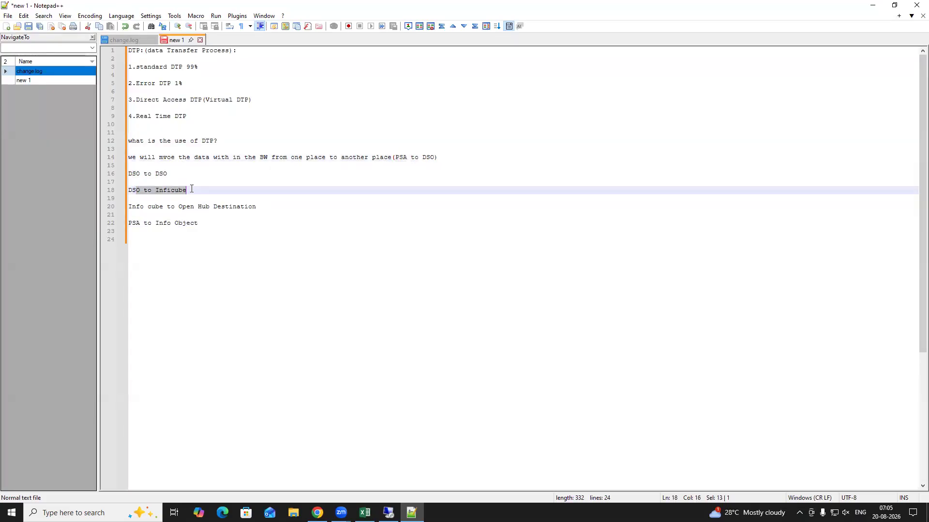
pyautogui.click(170, 190)
pyautogui.press('BackSpace')
pyautogui.write('o')
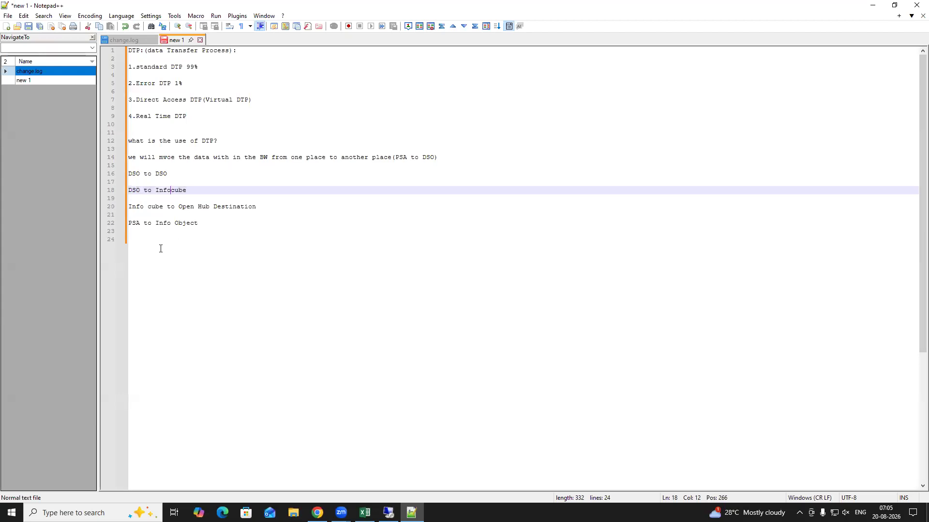
# Step: Add the line "DSP: Transfomation FLow" at the end of the notes, set off by blank lines
pyautogui.click(201, 224)
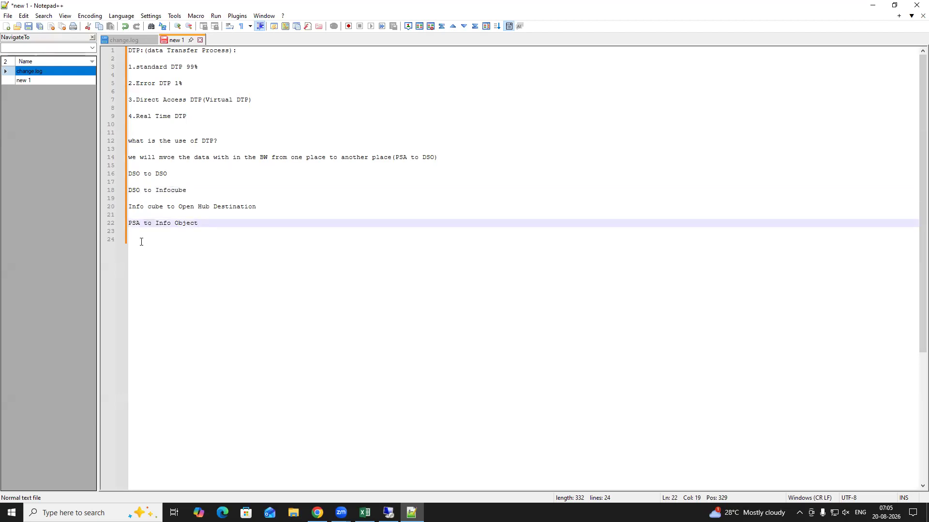
pyautogui.click(141, 242)
pyautogui.press('Return')
pyautogui.press('Return')
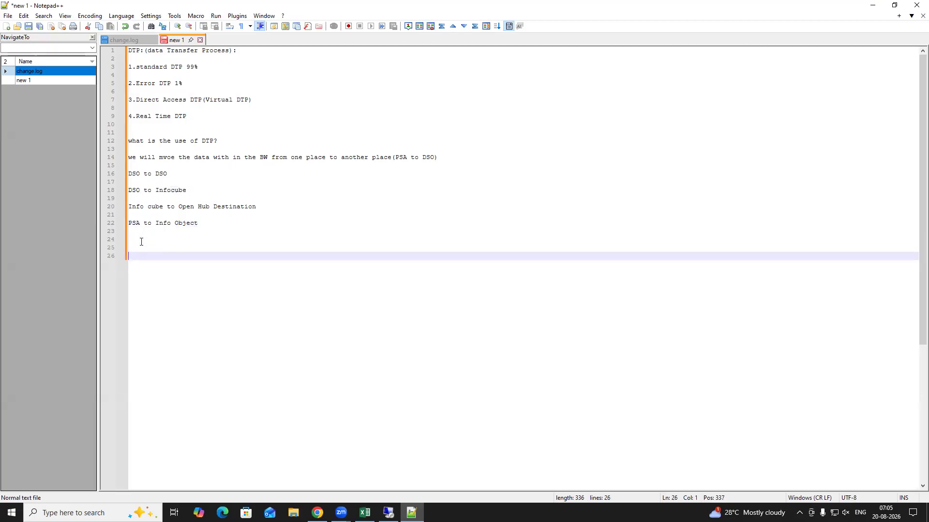
pyautogui.write('DSP: Transfomation FLow')
# Step: Compare the DTP heading with the DSP line and correct "FLow" to "Flow"
pyautogui.moveTo(145, 51); pyautogui.dragTo(262, 47)
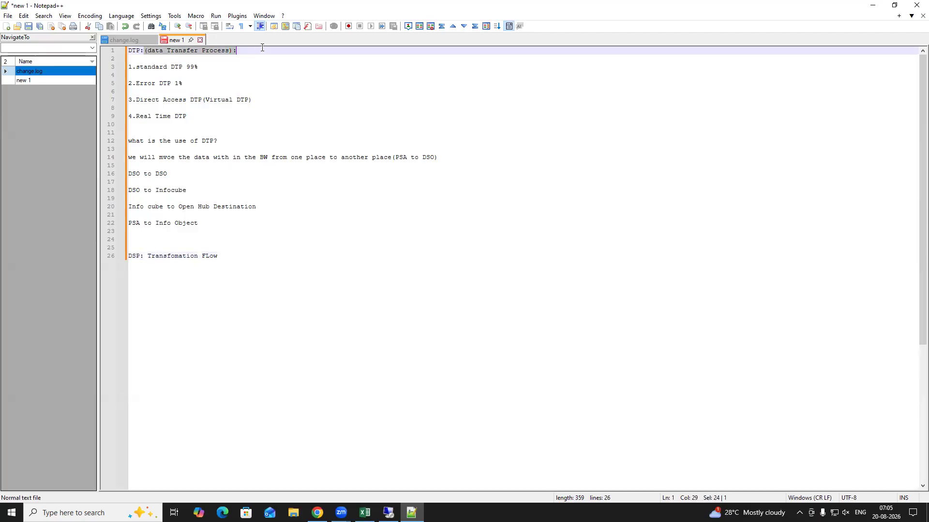
pyautogui.moveTo(147, 255); pyautogui.dragTo(234, 256)
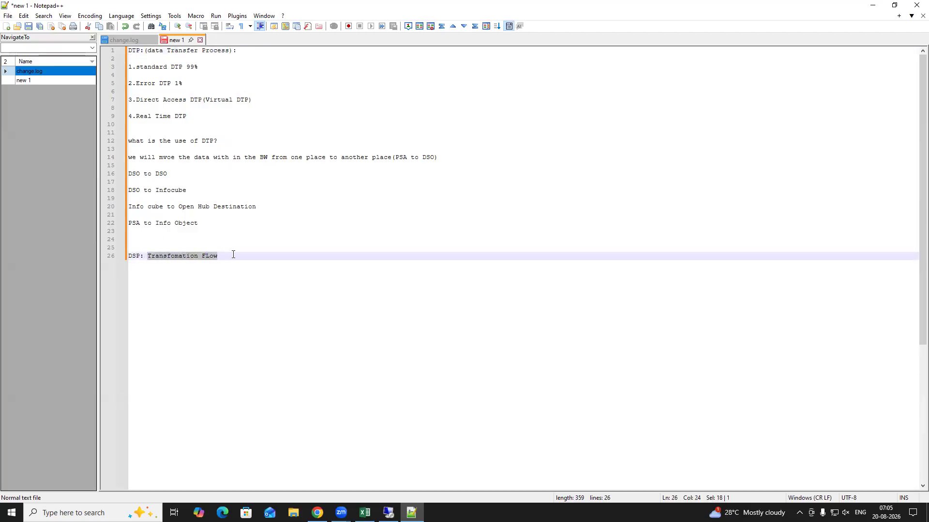
pyautogui.click(210, 256)
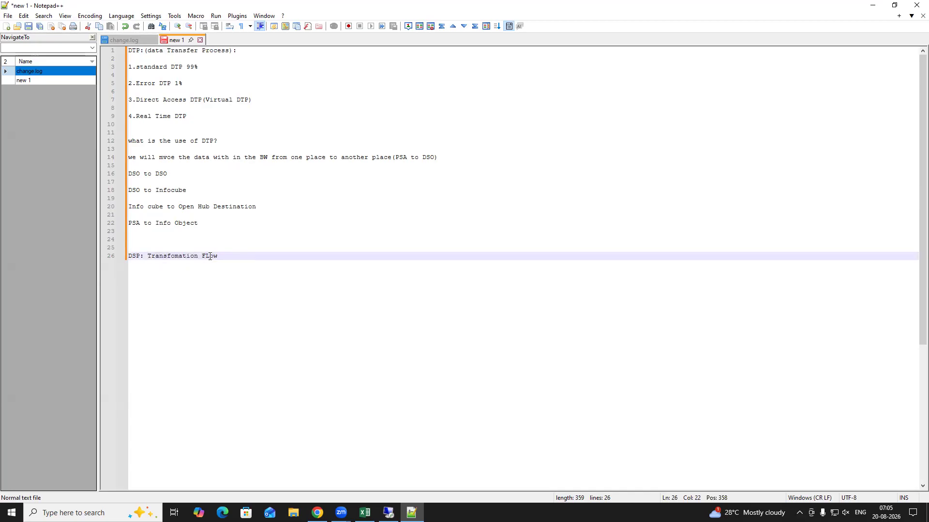
pyautogui.press('BackSpace')
pyautogui.write('l')
# Step: Append ": move the data from one local table to another local table" to the DSP line, followed by a blank line
pyautogui.click(232, 256)
pyautogui.write(': move the data from one locat')
pyautogui.write(' tablwe to')
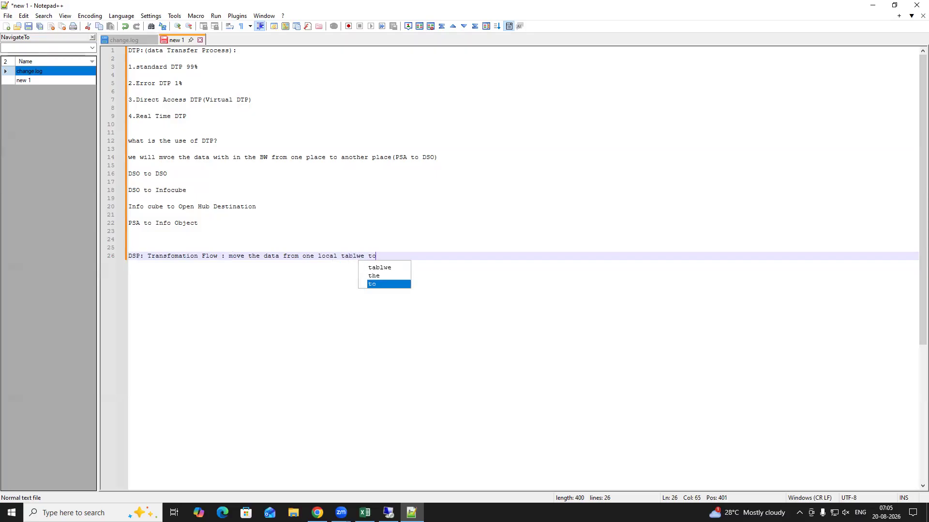
pyautogui.press('BackSpace')
pyautogui.press('BackSpace')
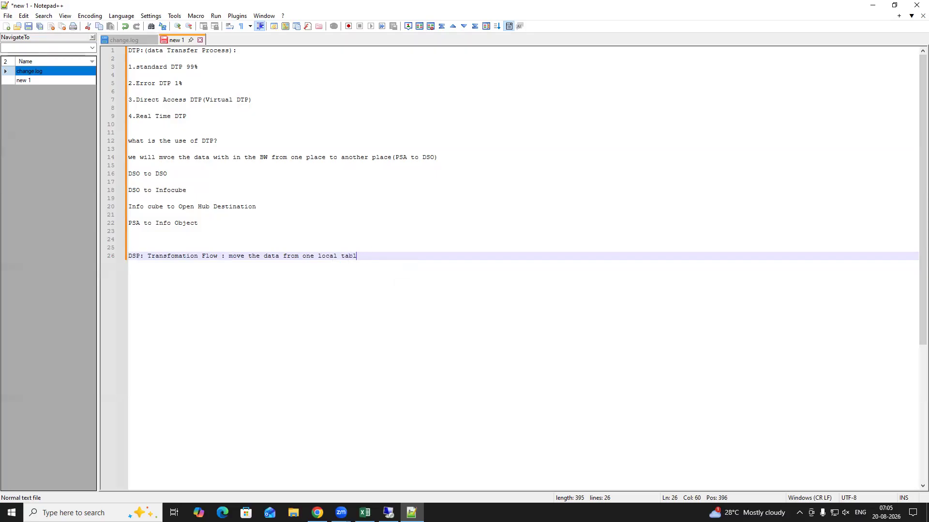
pyautogui.write('to an')
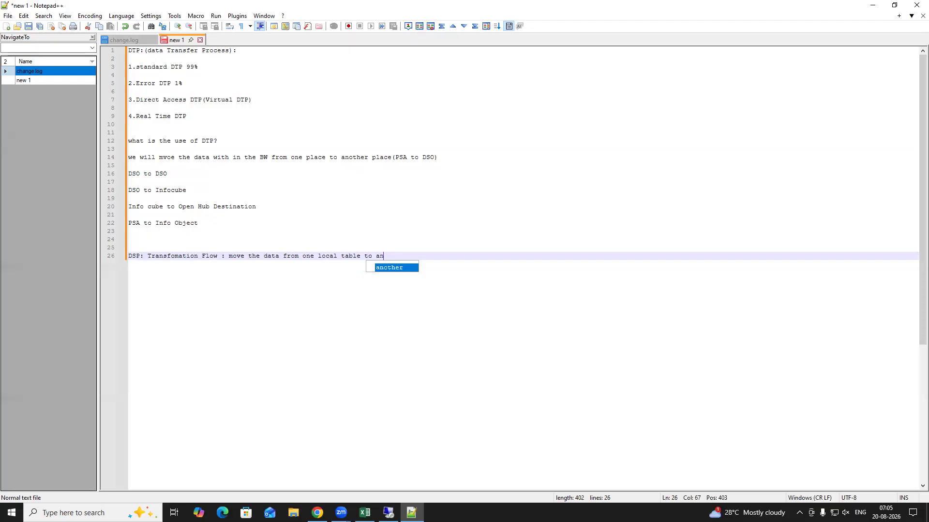
pyautogui.write('other local')
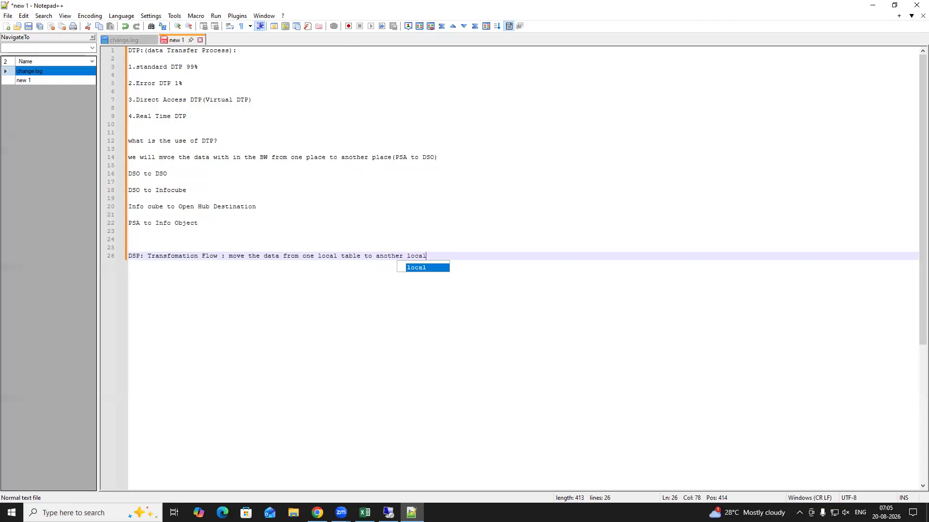
pyautogui.write(' tabl')
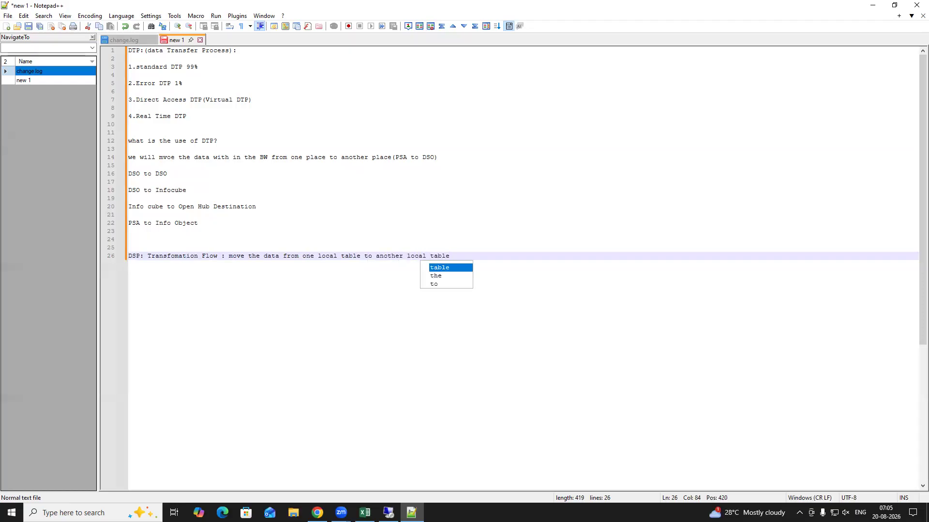
pyautogui.write('e')
pyautogui.press('Return')
pyautogui.press('Return')
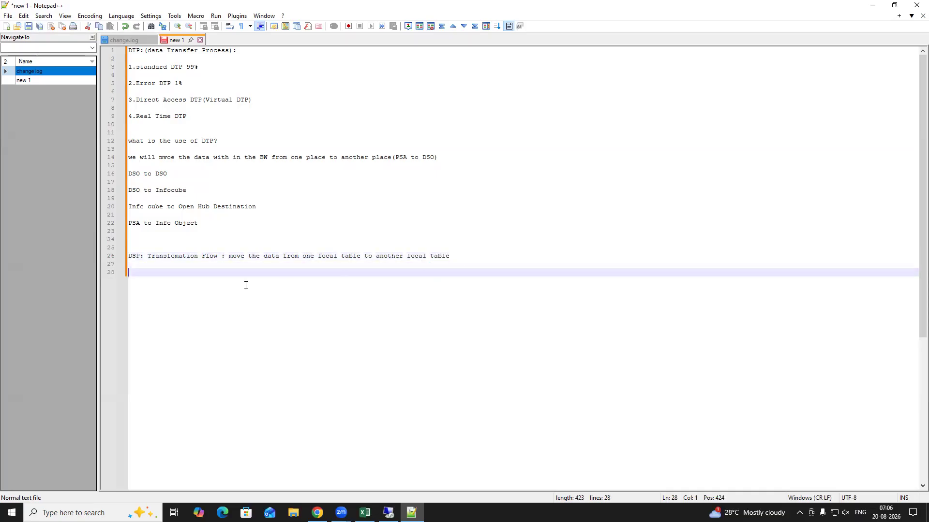
pyautogui.moveTo(144, 256); pyautogui.dragTo(109, 257)
pyautogui.click(467, 258)
pyautogui.click(255, 268)
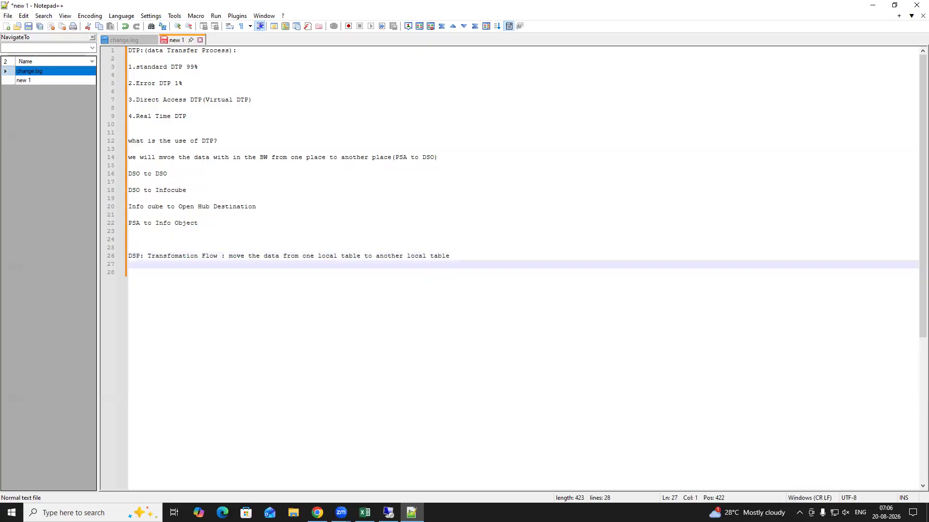
# Step: Switch to the SAP Data Warehousing Workbench and search the InfoProvider tree for 0CUSTOMER
pyautogui.click(391, 511)
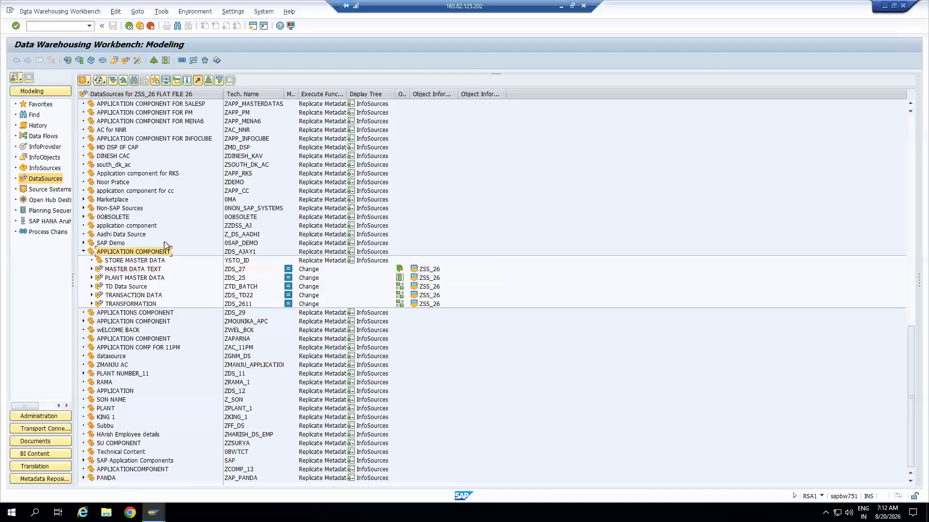
pyautogui.click(46, 147)
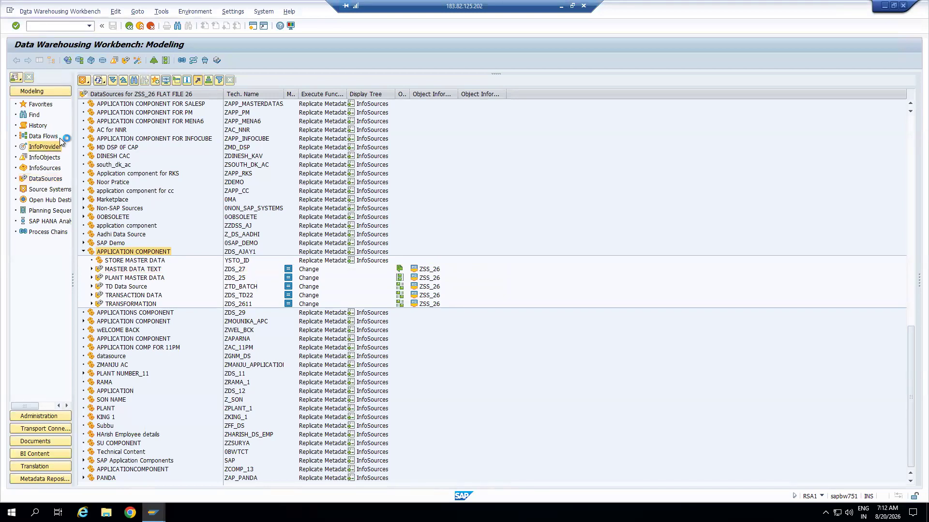
pyautogui.click(118, 80)
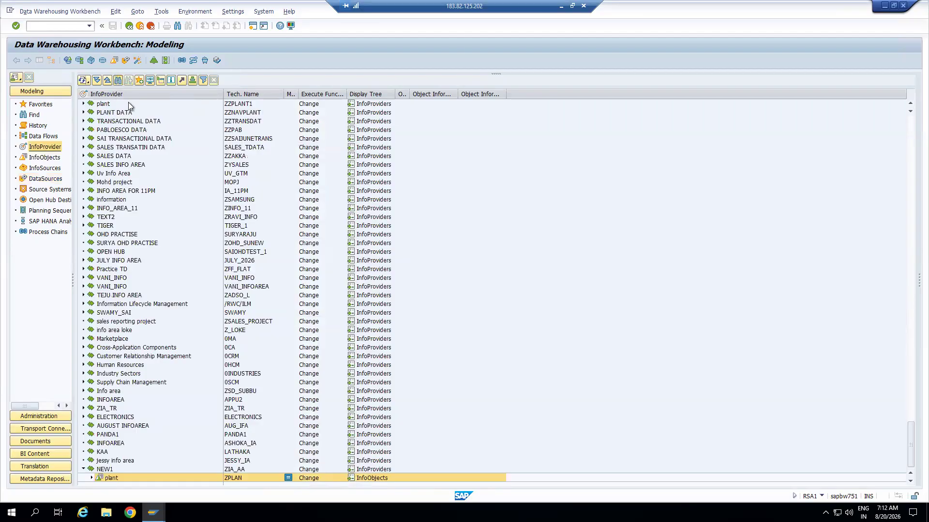
pyautogui.write('0CU')
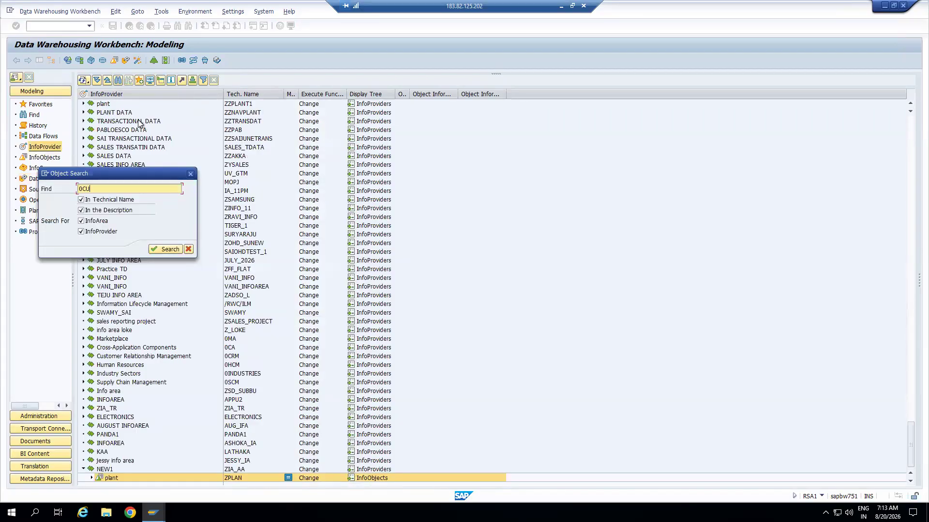
pyautogui.write('STOMER')
pyautogui.press('Return')
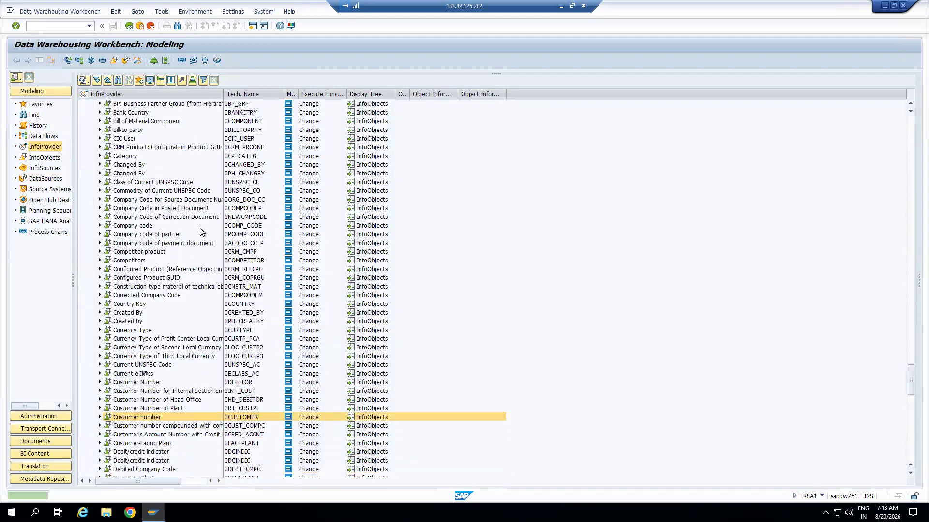
# Step: Expand Customer number (0CUSTOMER) and its Texts node, widen the InfoProvider column, and select the transformation from 0CUSTOMER_TEXT T90CLNT090
pyautogui.moveTo(223, 94); pyautogui.dragTo(261, 94)
pyautogui.click(100, 322)
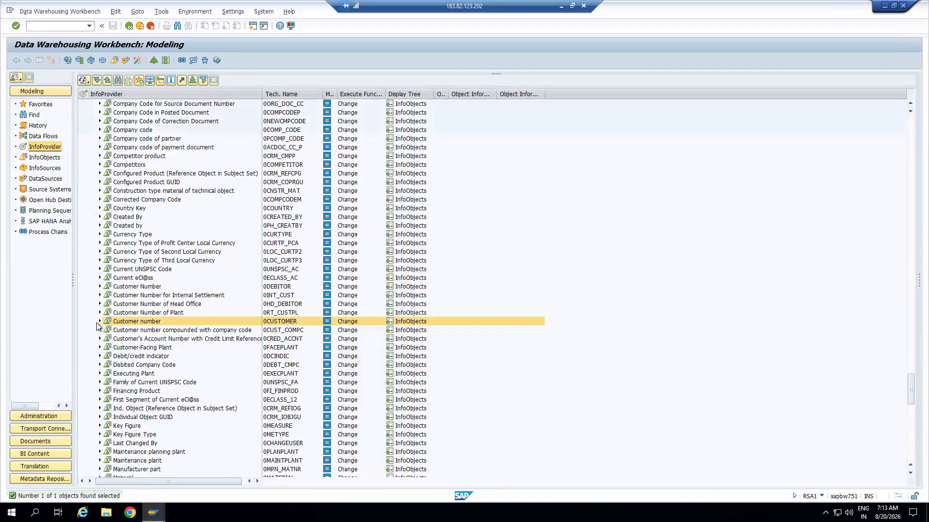
pyautogui.scroll(-2, 216, 287)
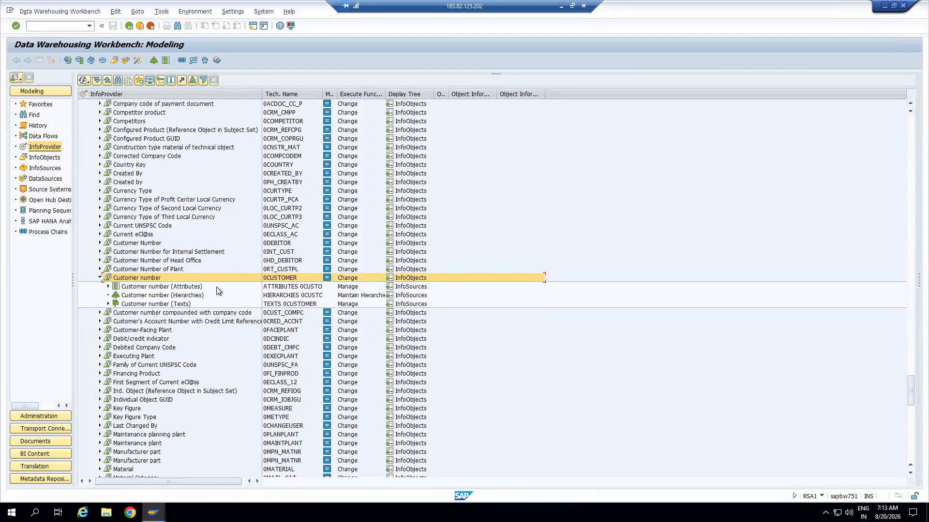
pyautogui.click(146, 296)
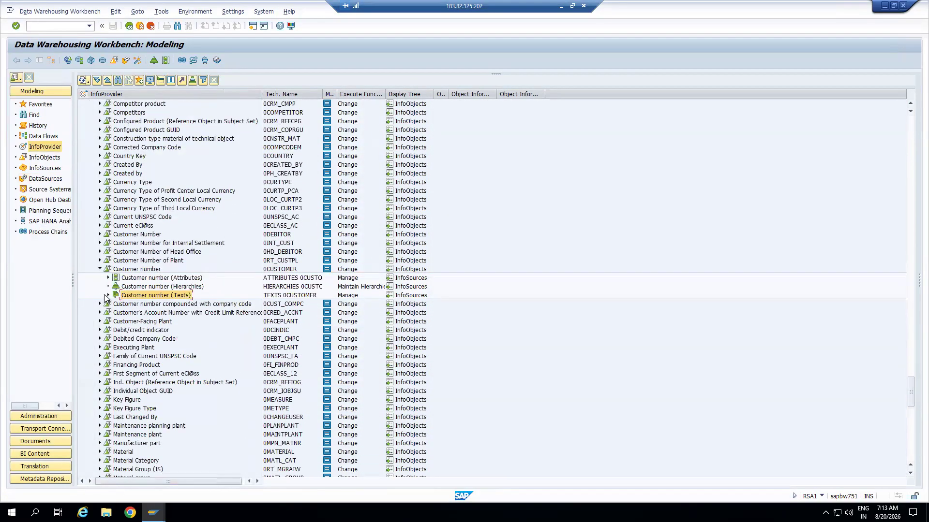
pyautogui.click(106, 295)
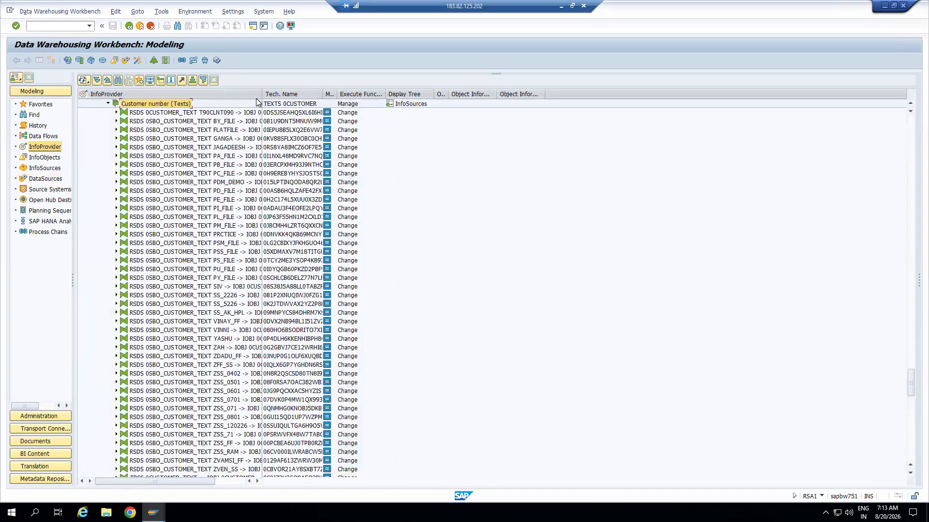
pyautogui.moveTo(261, 94); pyautogui.dragTo(392, 94)
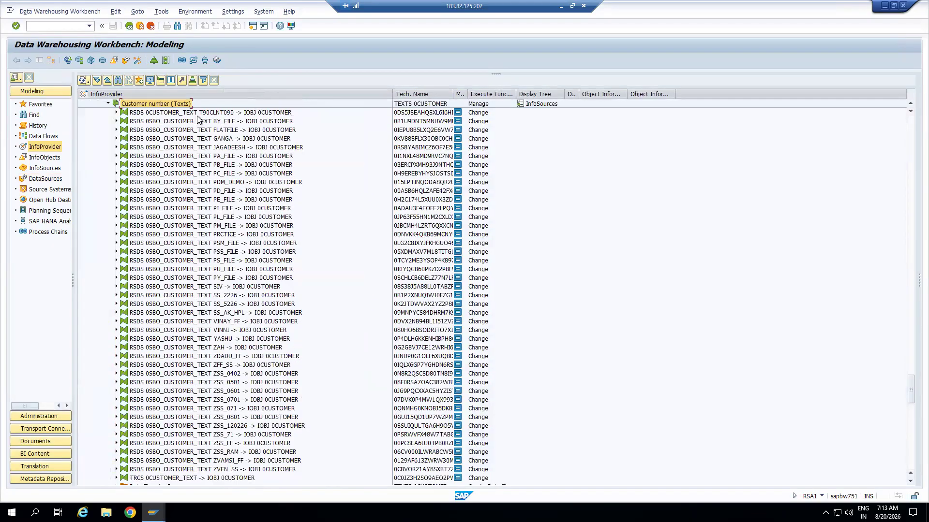
pyautogui.click(200, 114)
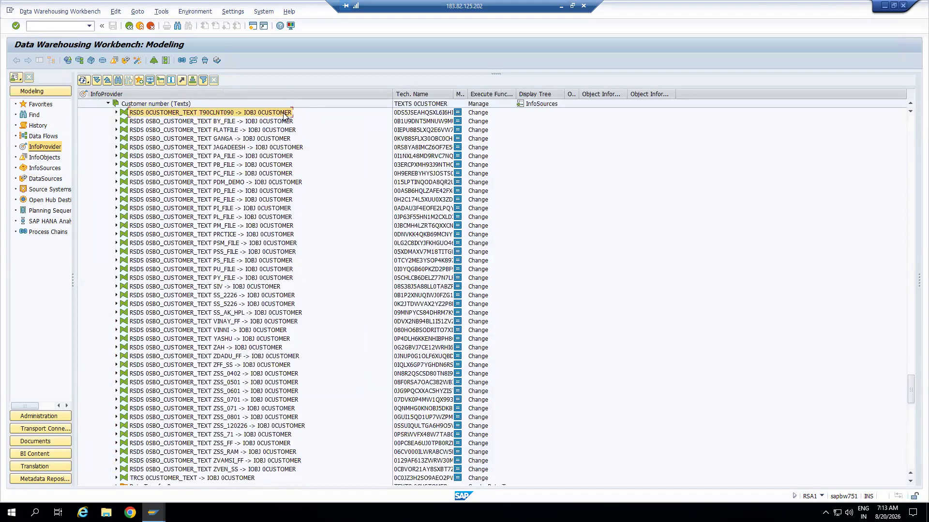
# Step: Open the data transfer process 0CUSTOMER_TEXT / T90CLNT090 -> 0CUSTOMER under the Texts node and hide the navigation tree
pyautogui.scroll(-4, 186, 175)
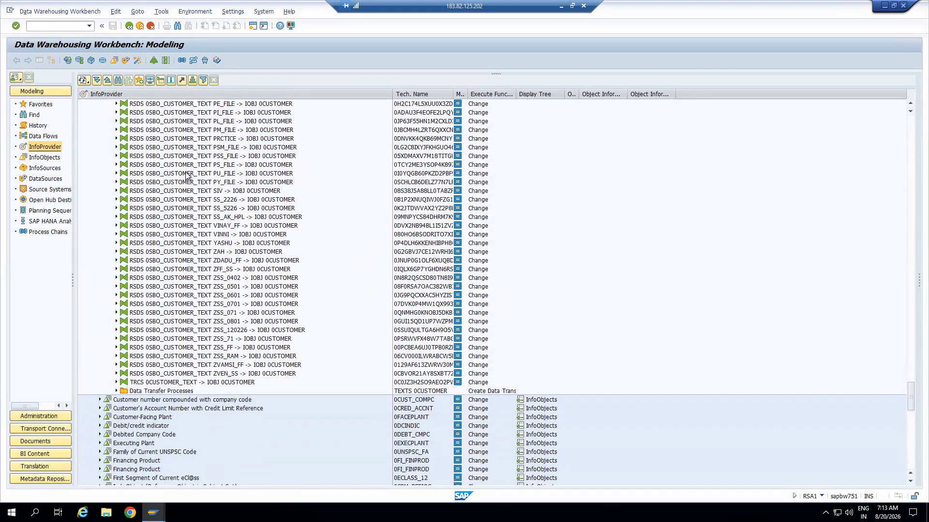
pyautogui.click(116, 391)
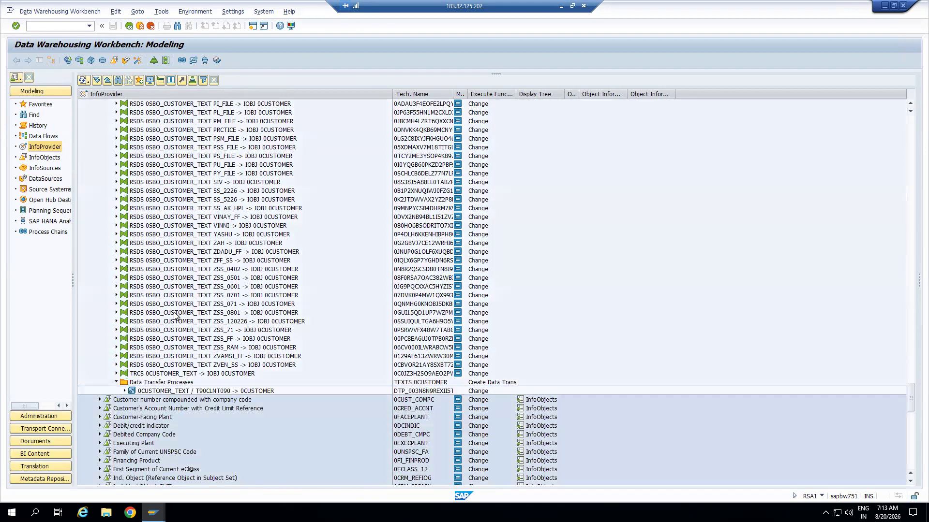
pyautogui.scroll(-2, 175, 316)
pyautogui.click(169, 356)
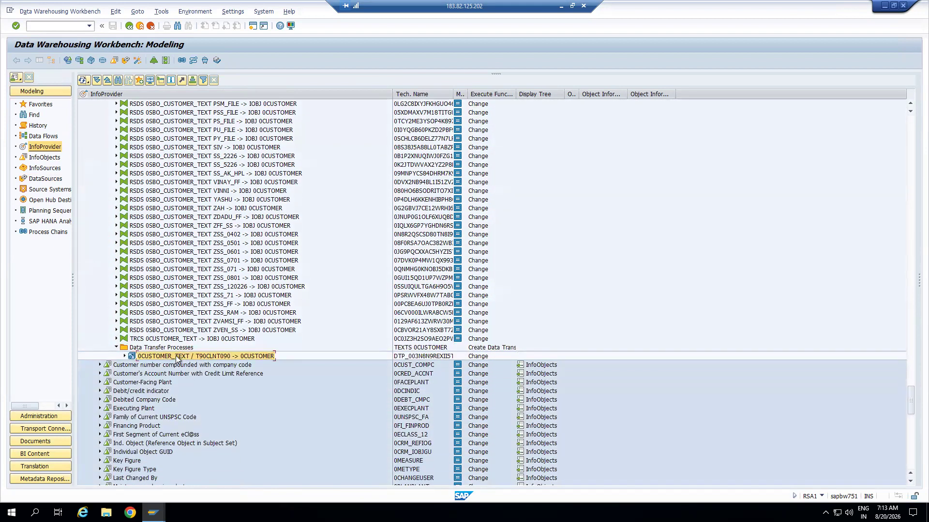
pyautogui.doubleClick(183, 357)
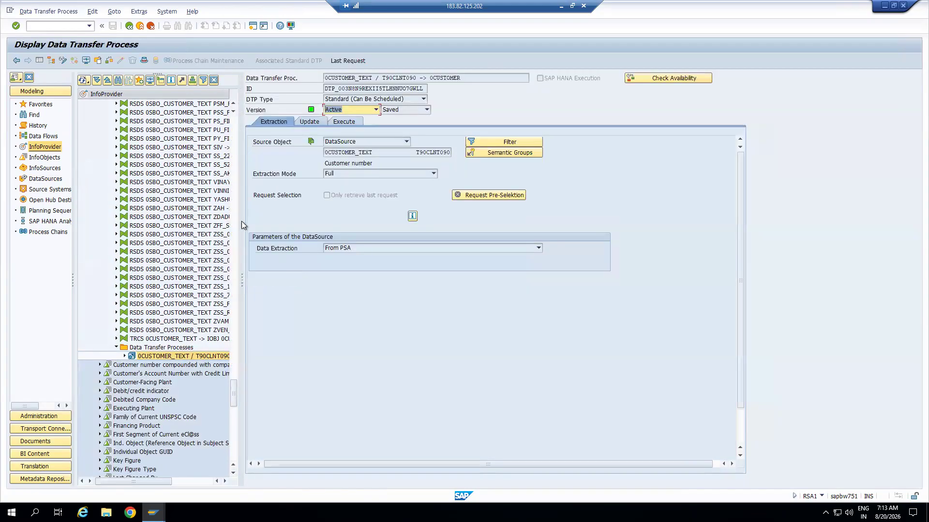
pyautogui.click(40, 61)
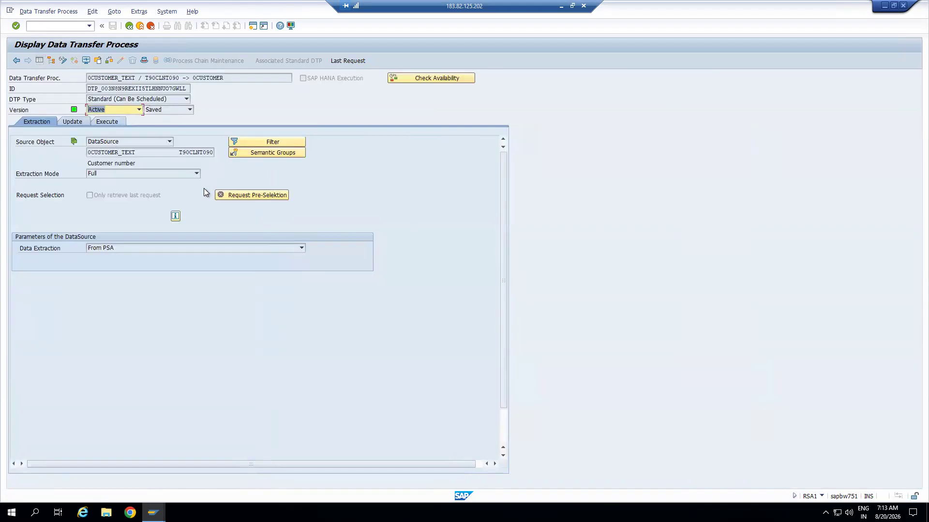
# Step: Examine the transfer process's update and extraction settings, then compare the source 0CUSTOMER_TEXT with the target 0CUSTOMER in its description
pyautogui.click(75, 122)
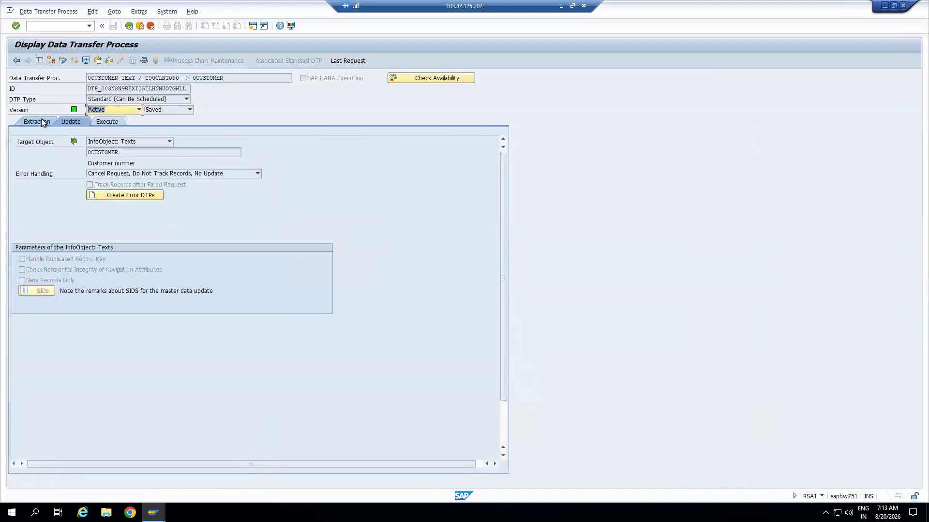
pyautogui.click(42, 122)
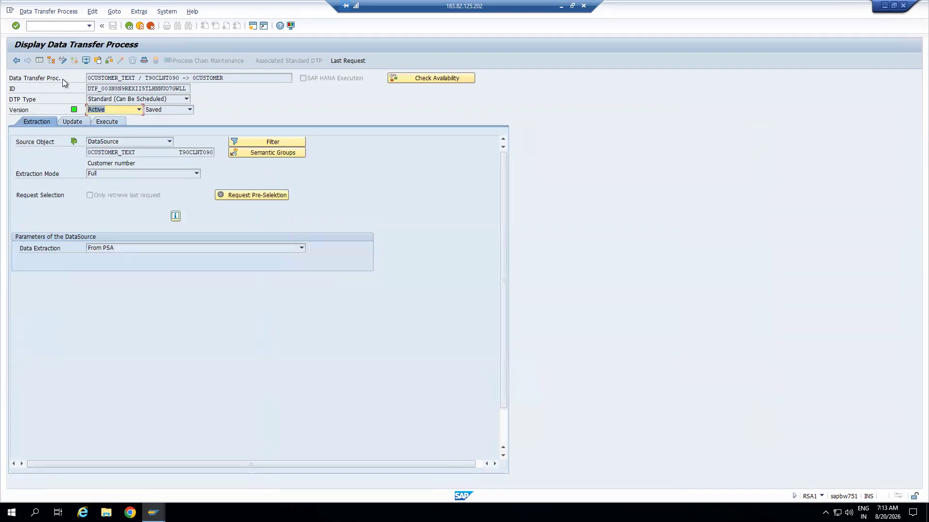
pyautogui.click(129, 79)
pyautogui.moveTo(130, 79); pyautogui.dragTo(87, 79)
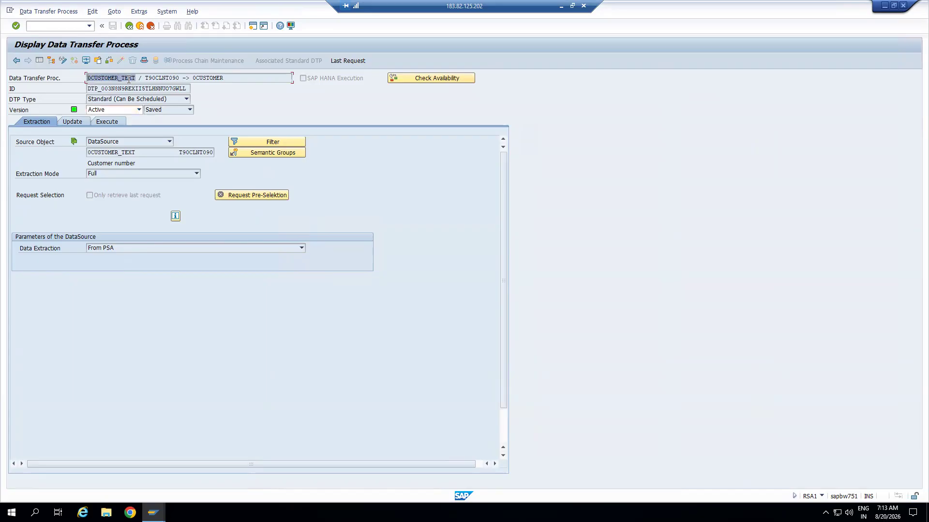
pyautogui.moveTo(193, 77); pyautogui.dragTo(230, 78)
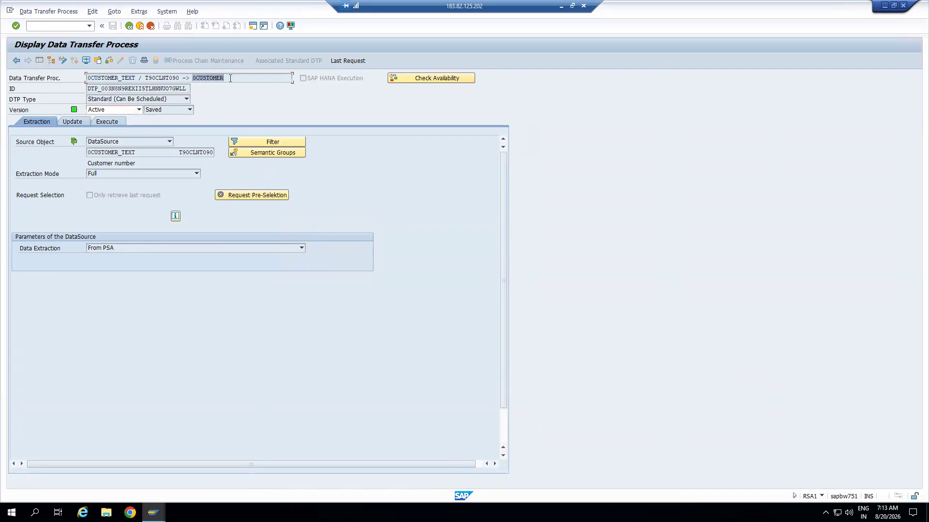
pyautogui.moveTo(137, 79); pyautogui.dragTo(88, 79)
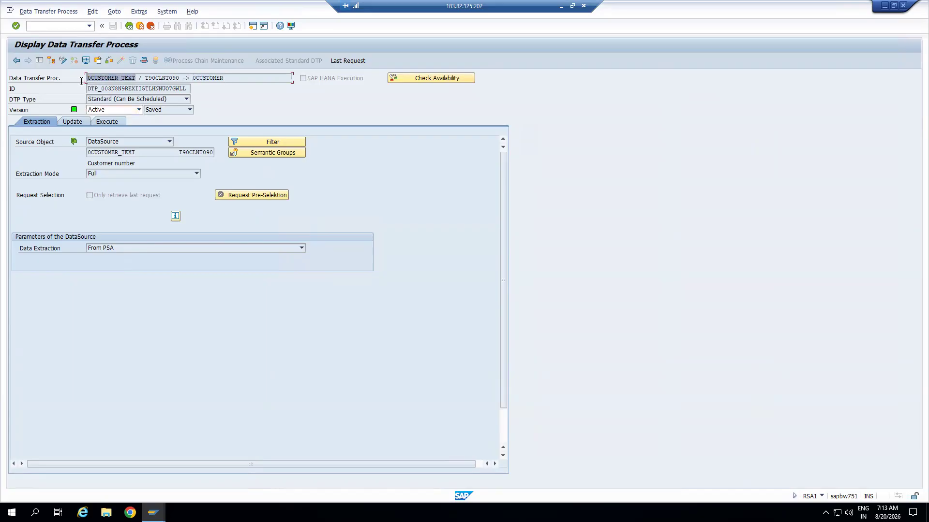
pyautogui.moveTo(194, 79); pyautogui.dragTo(234, 81)
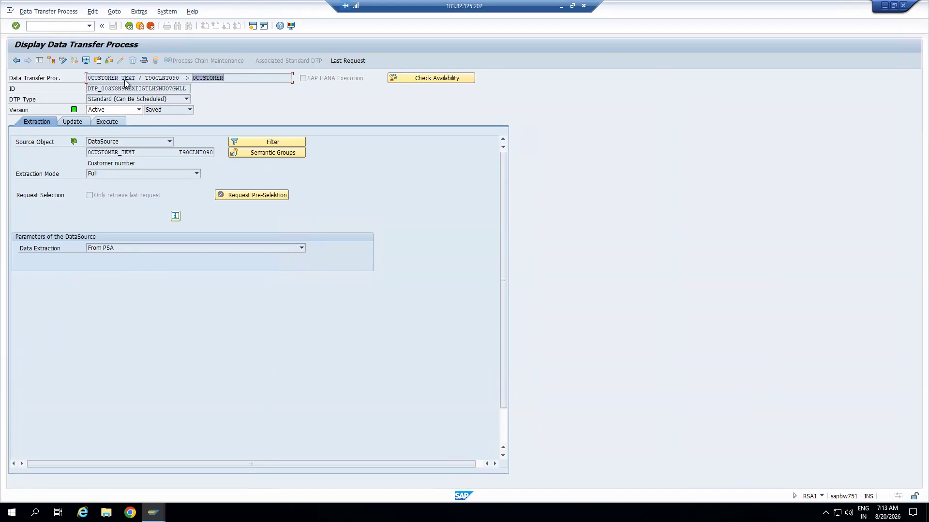
pyautogui.moveTo(136, 79); pyautogui.dragTo(54, 113)
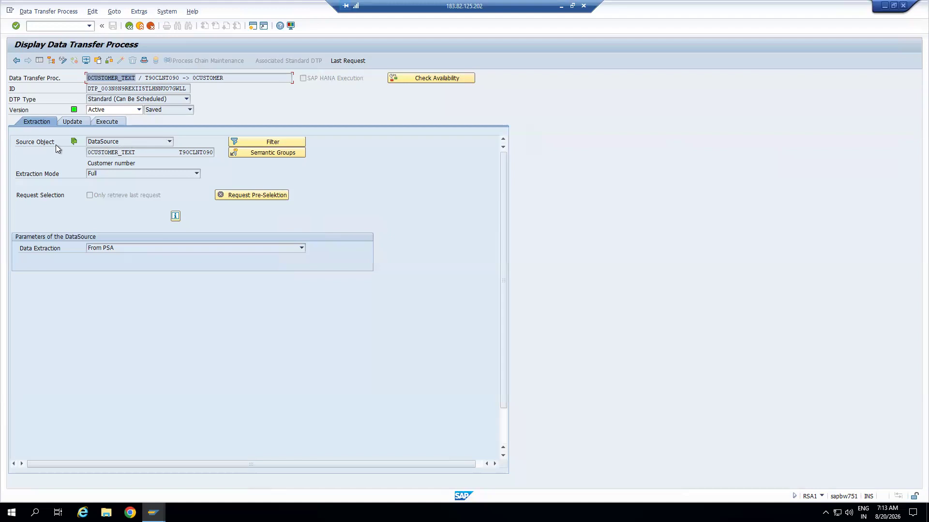
# Step: Review the available source object types and extraction modes of the data transfer process without changing them
pyautogui.click(170, 141)
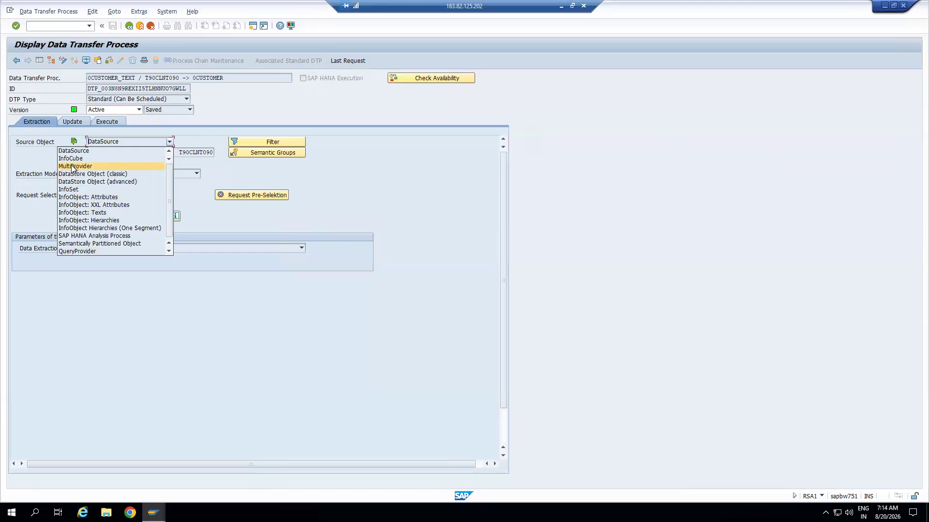
pyautogui.click(112, 142)
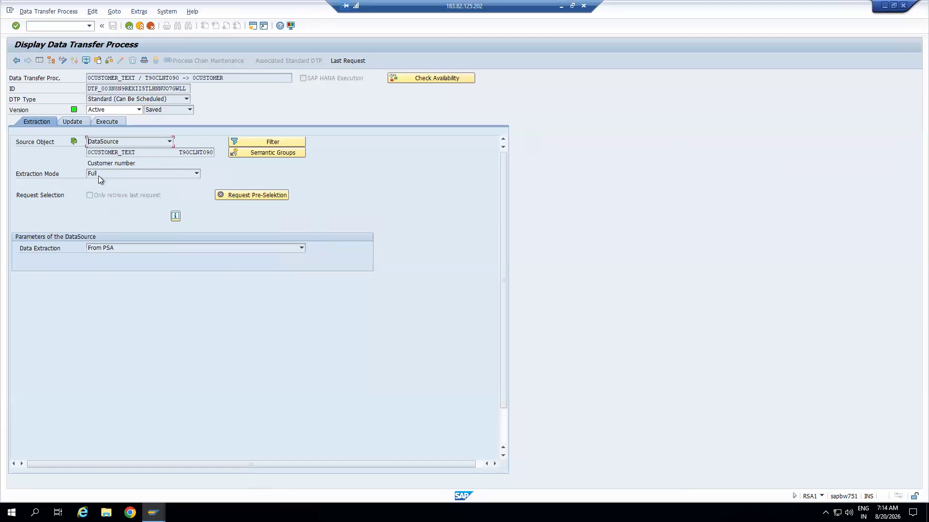
pyautogui.click(196, 173)
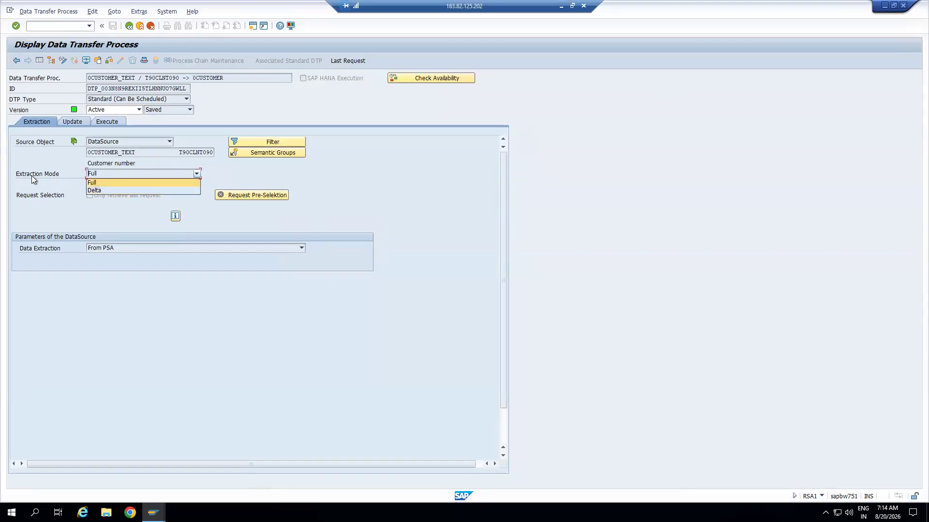
pyautogui.click(165, 338)
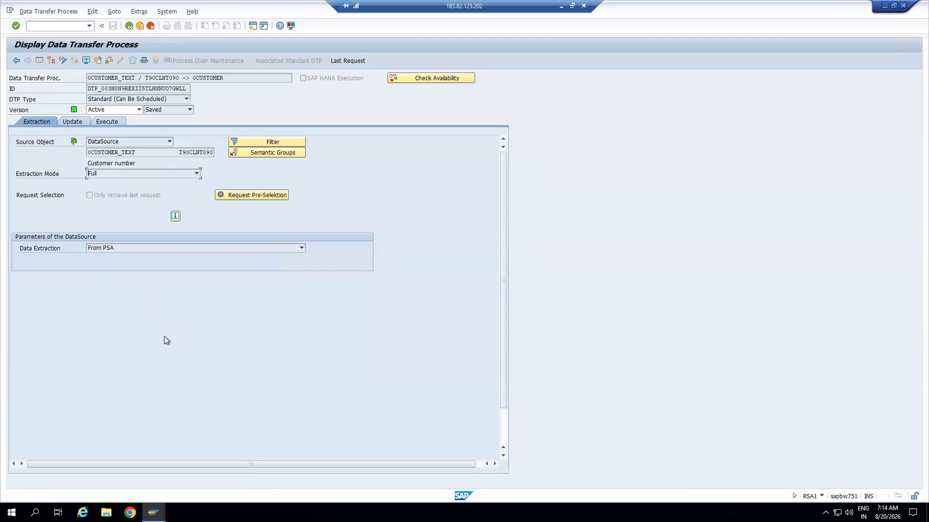
# Step: Switch back to the Notepad++ notes and add the lines "FUll" and "Delta" below the DSP line, separated by a blank line
pyautogui.click(561, 6)
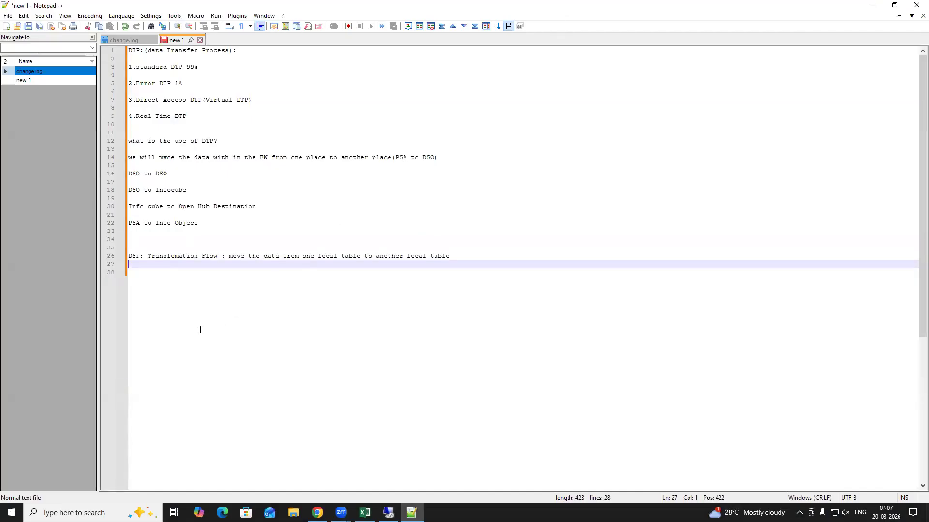
pyautogui.press('Return')
pyautogui.press('Return')
pyautogui.write('FU')
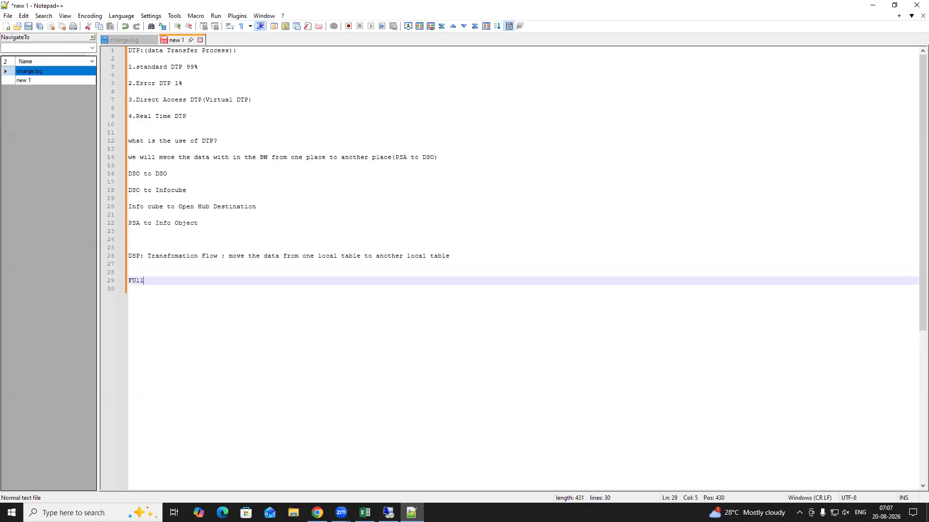
pyautogui.write('ll')
pyautogui.press('Return')
pyautogui.press('Return')
pyautogui.write('Delta')
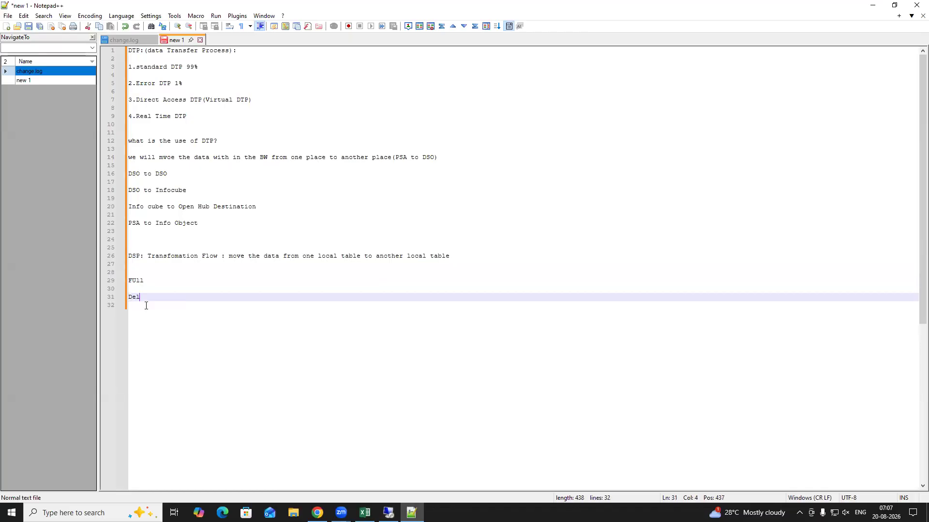
# Step: Append ": Historical data will come" to the "FUll" line
pyautogui.click(153, 280)
pyautogui.write(': H')
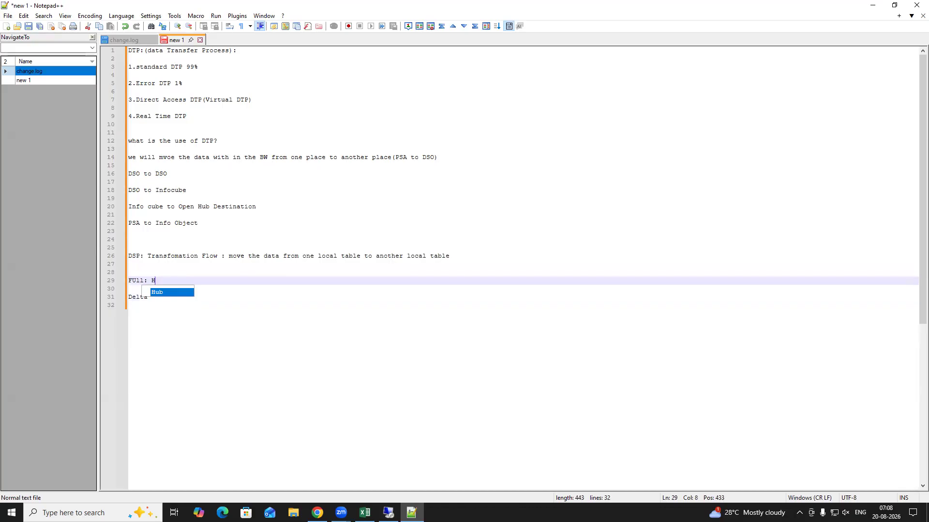
pyautogui.write('istorical ')
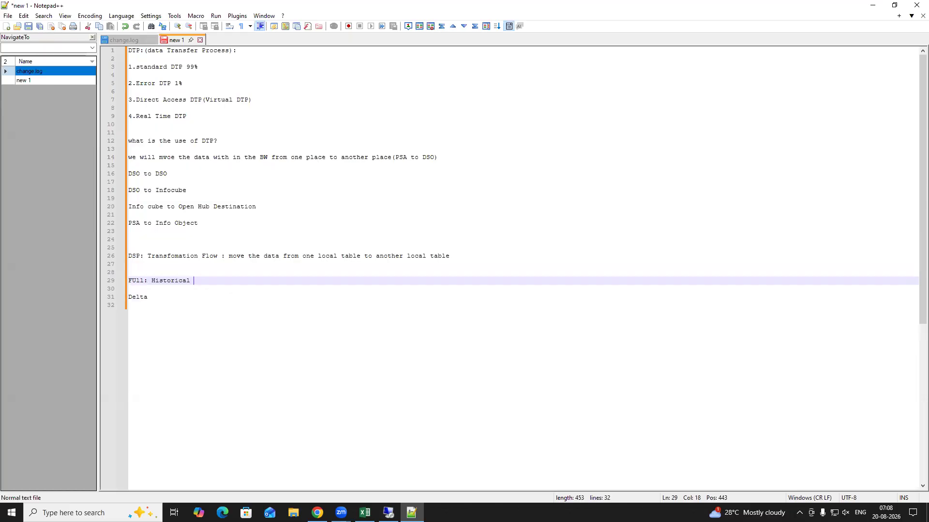
pyautogui.write('data will come(')
pyautogui.press('BackSpace')
# Step: Append ": Only recent created or modified records" to the "Delta" line, followed by blank lines
pyautogui.click(155, 294)
pyautogui.write(':')
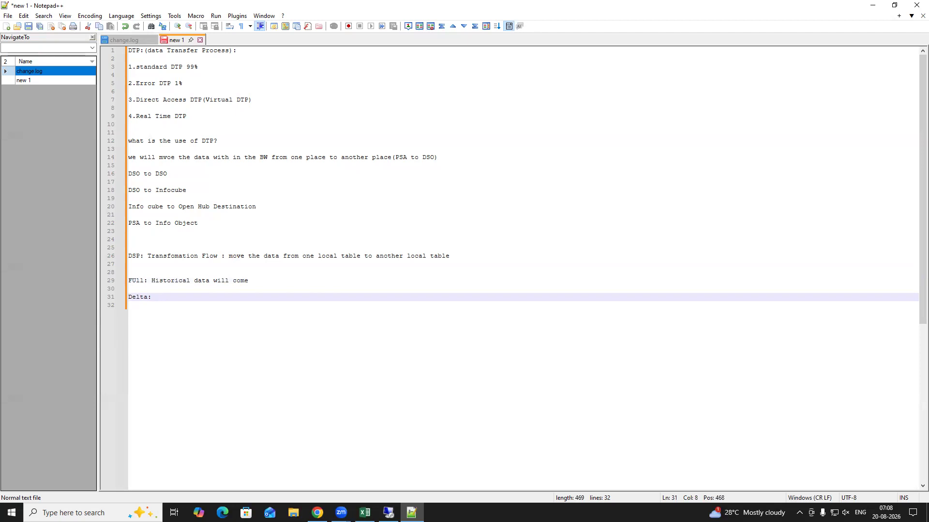
pyautogui.write(' Only recent created or modified records')
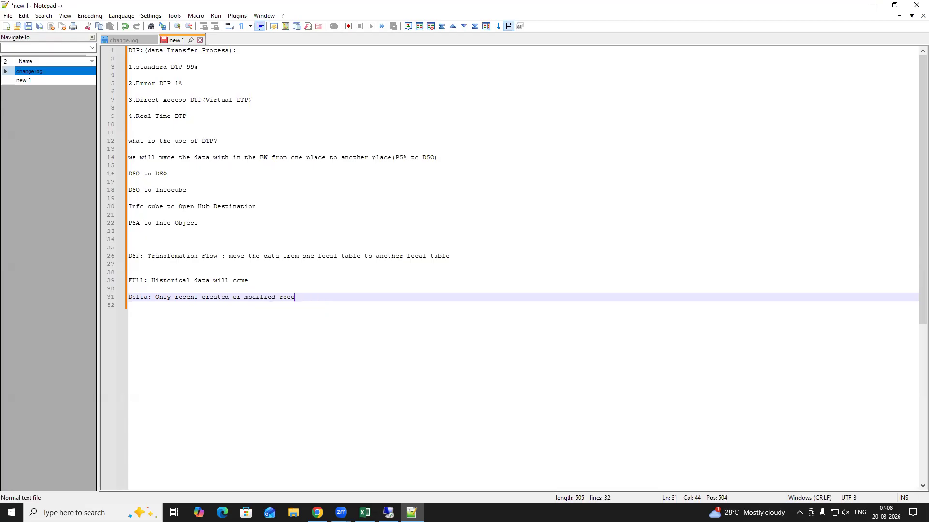
pyautogui.press('Return')
pyautogui.press('Return')
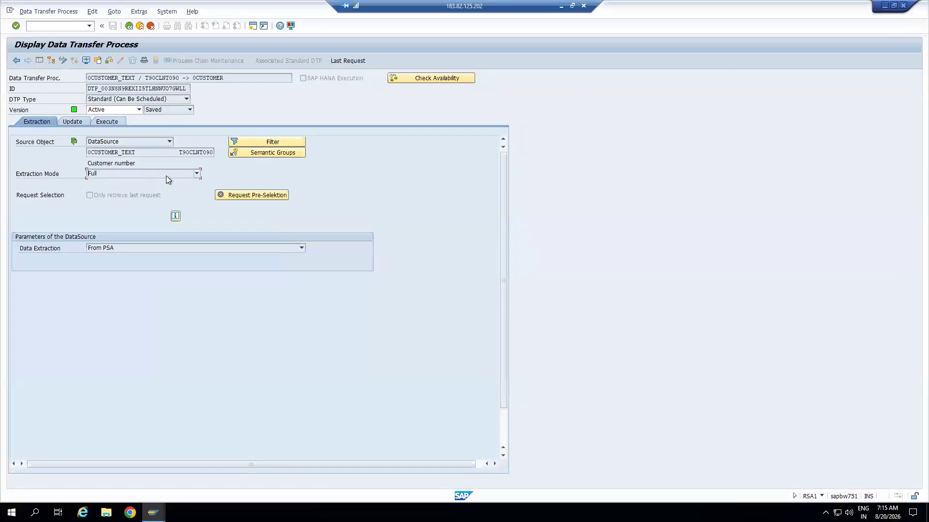
# Step: Review the extraction modes and compare data extraction from PSA with direct source system extraction, keeping Full and From PSA
pyautogui.click(147, 173)
pyautogui.click(127, 219)
pyautogui.click(120, 175)
pyautogui.click(98, 190)
pyautogui.click(201, 250)
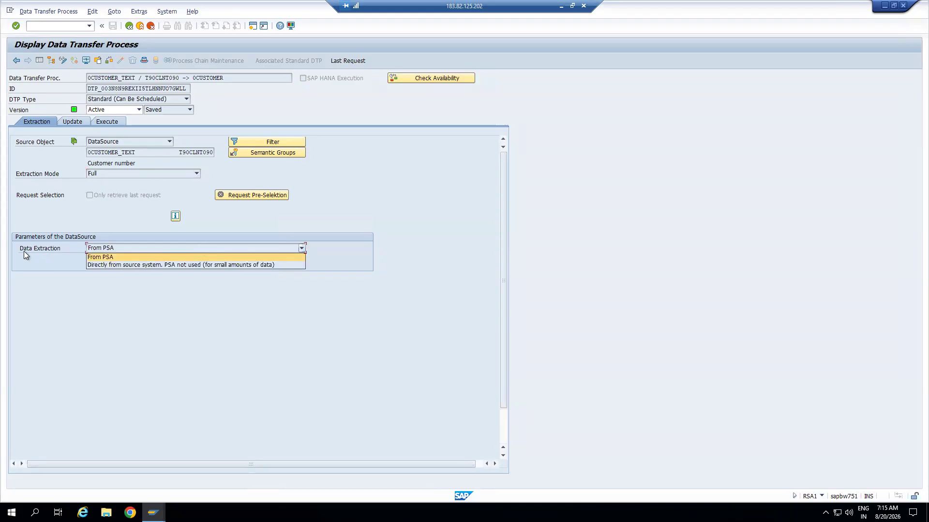
pyautogui.click(107, 257)
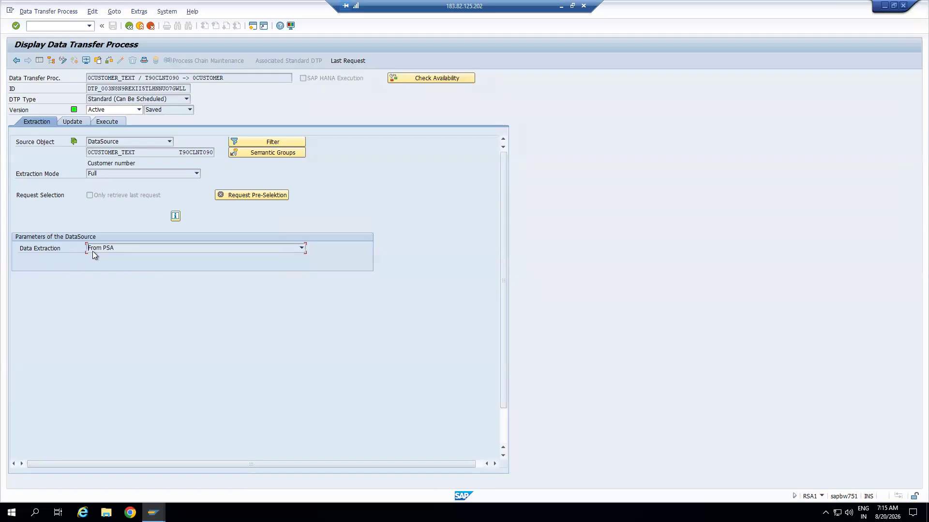
pyautogui.click(121, 249)
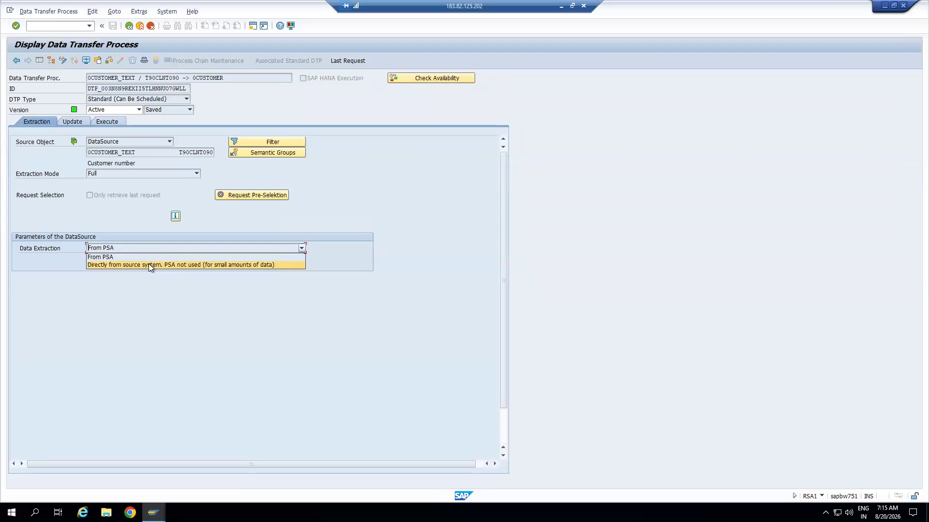
pyautogui.click(152, 297)
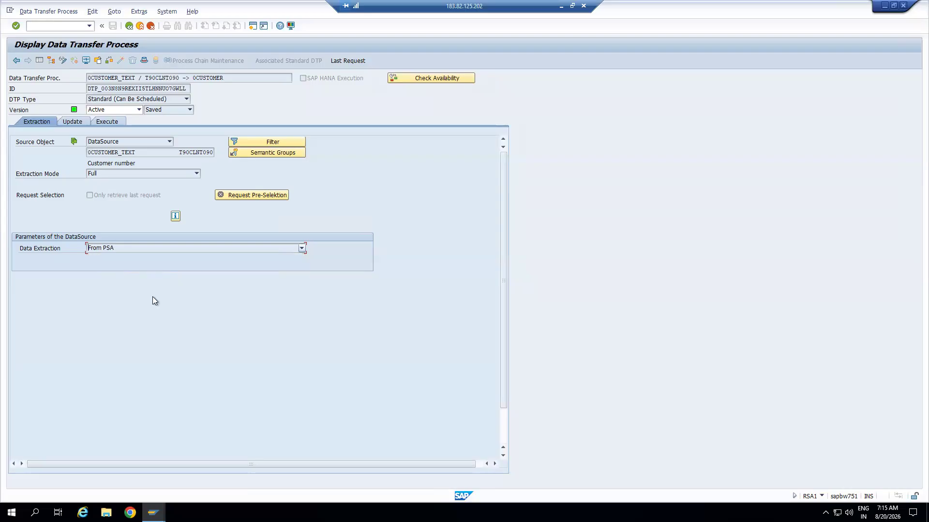
pyautogui.click(124, 248)
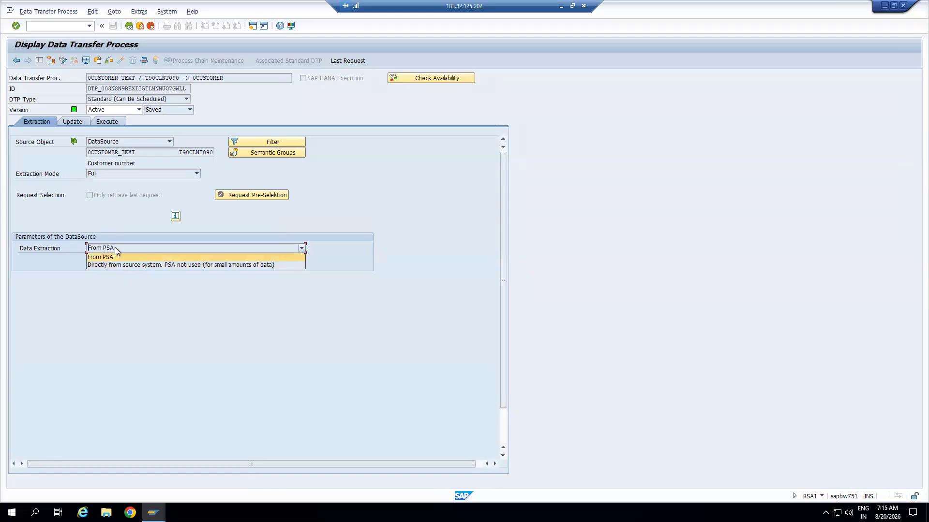
pyautogui.click(115, 247)
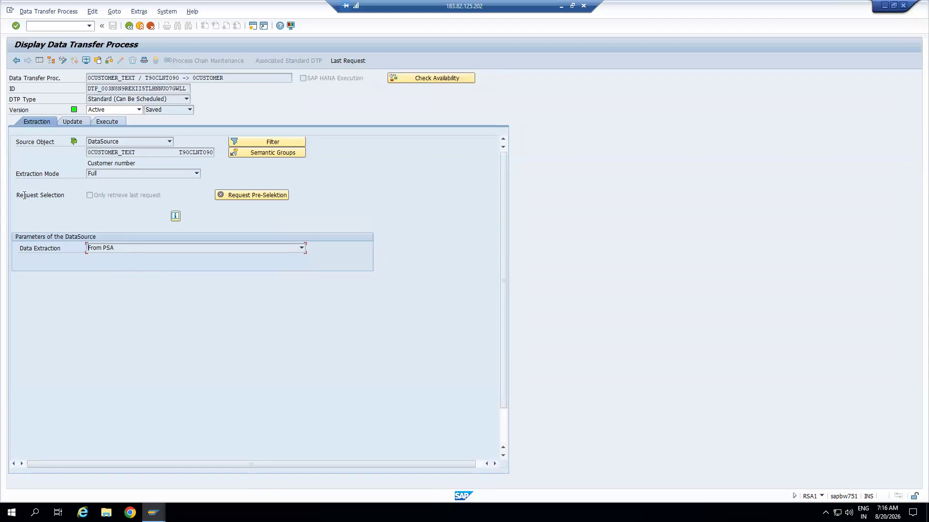
# Step: Examine the Request Selection setting and the execution settings of the data transfer process, returning to its extraction settings
pyautogui.moveTo(14, 196); pyautogui.dragTo(106, 201)
pyautogui.click(87, 195)
pyautogui.click(115, 122)
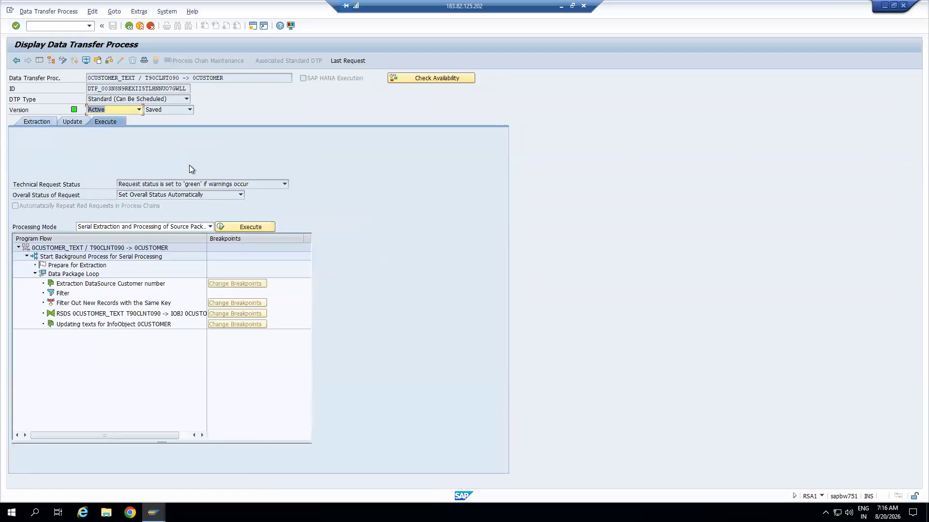
pyautogui.click(43, 123)
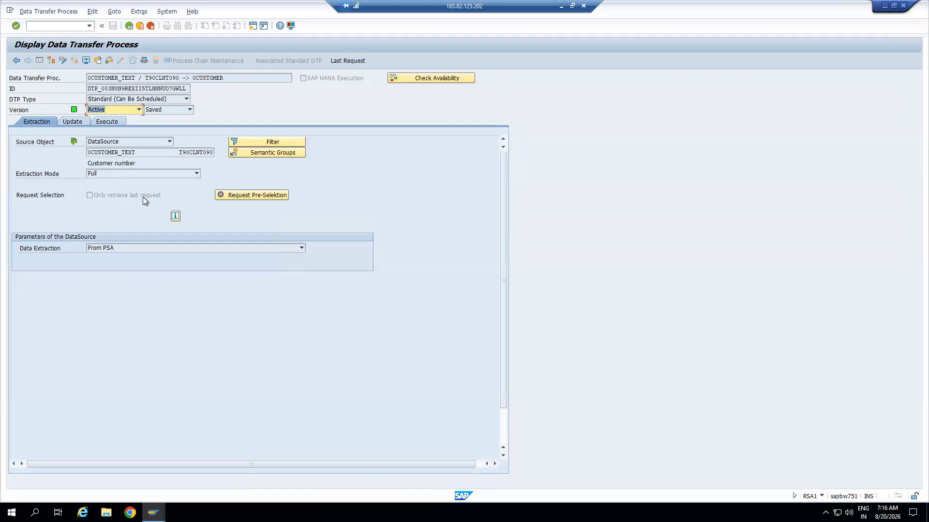
# Step: Inspect the "Only retrieve last request" option in display and change mode, and return to the full-width display view
pyautogui.click(91, 196)
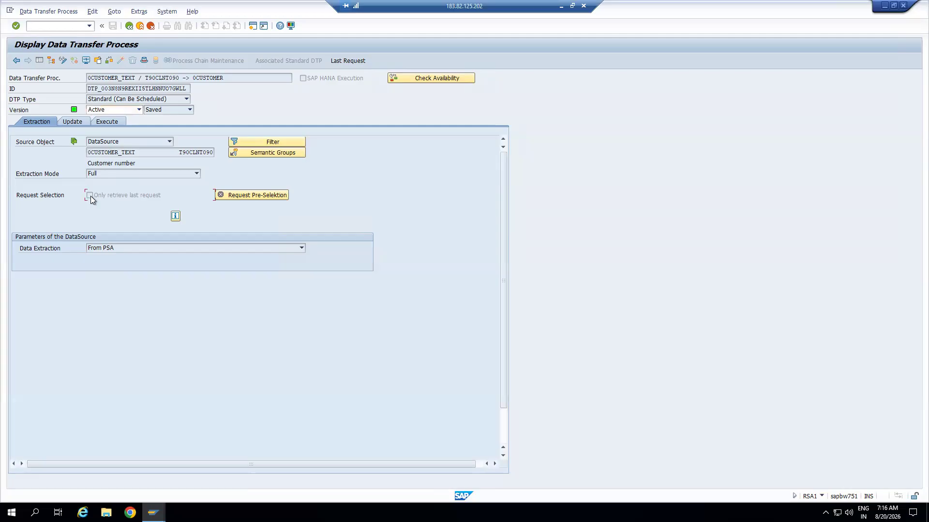
pyautogui.click(99, 173)
pyautogui.click(103, 208)
pyautogui.hotkey('ctrl', 'F1')
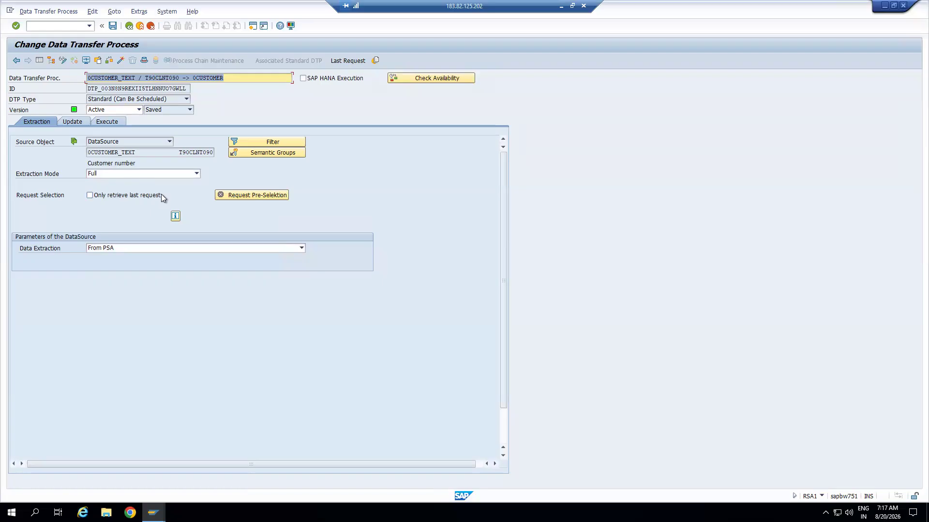
pyautogui.press('F3')
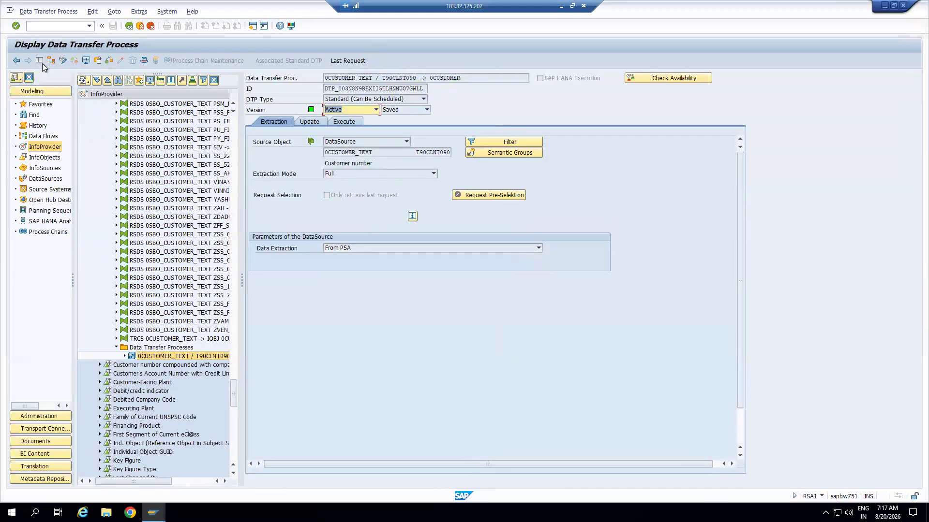
pyautogui.click(41, 61)
# Step: Execute the 0CUSTOMER_TEXT data transfer process, display its request monitor and refresh the processing status
pyautogui.click(110, 123)
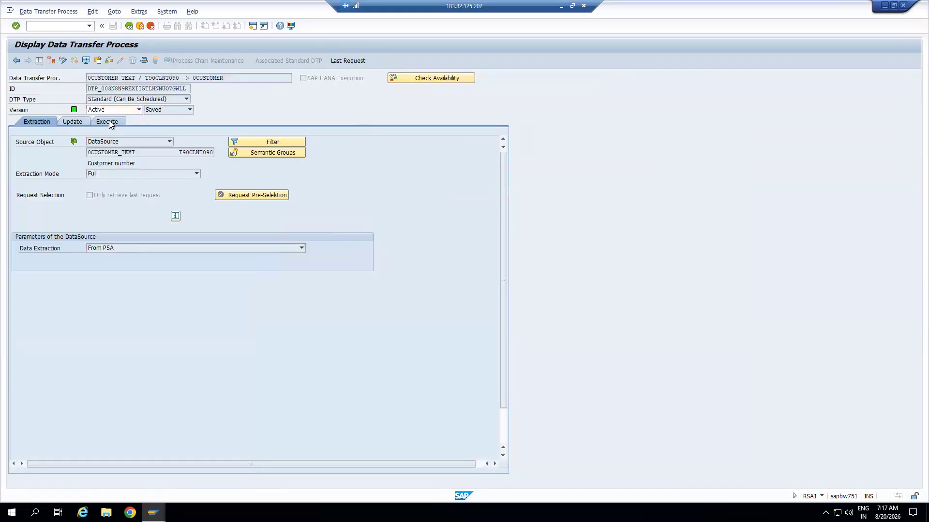
pyautogui.click(230, 226)
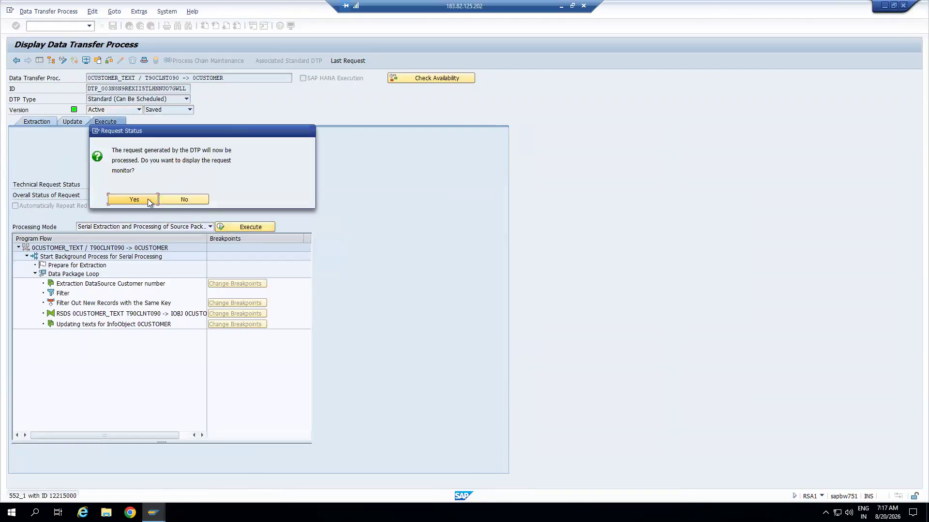
pyautogui.click(140, 202)
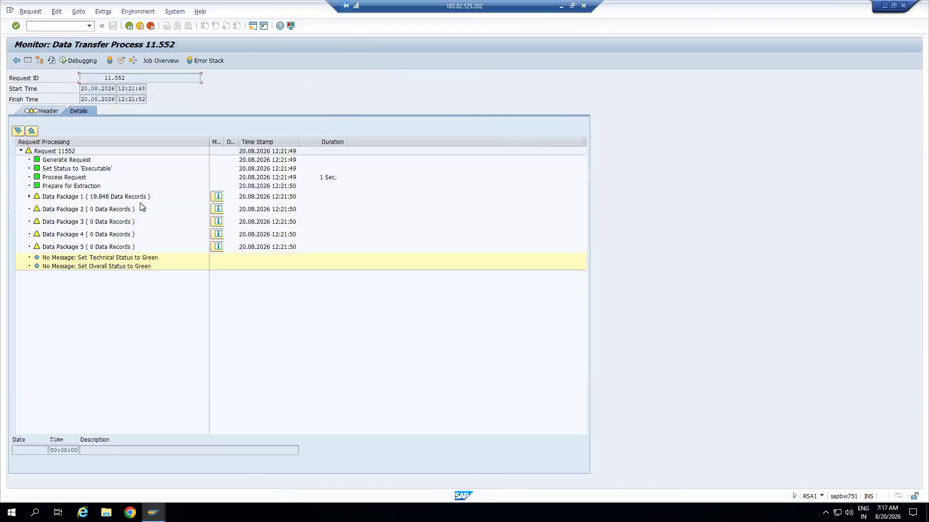
pyautogui.click(51, 61)
pyautogui.click(51, 61)
# Step: Go back to the data transfer process, reopen the monitor of its last request, refresh the status and leave to the workbench tree
pyautogui.click(129, 26)
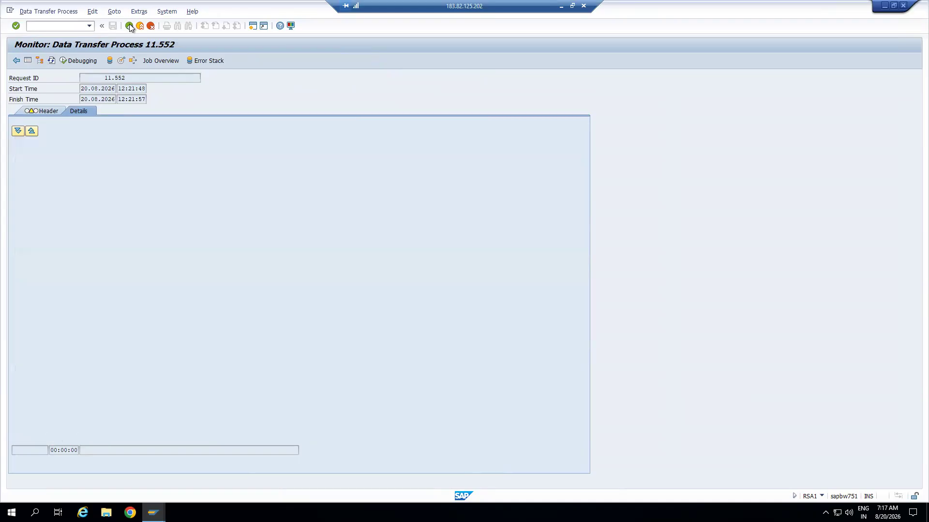
pyautogui.click(71, 122)
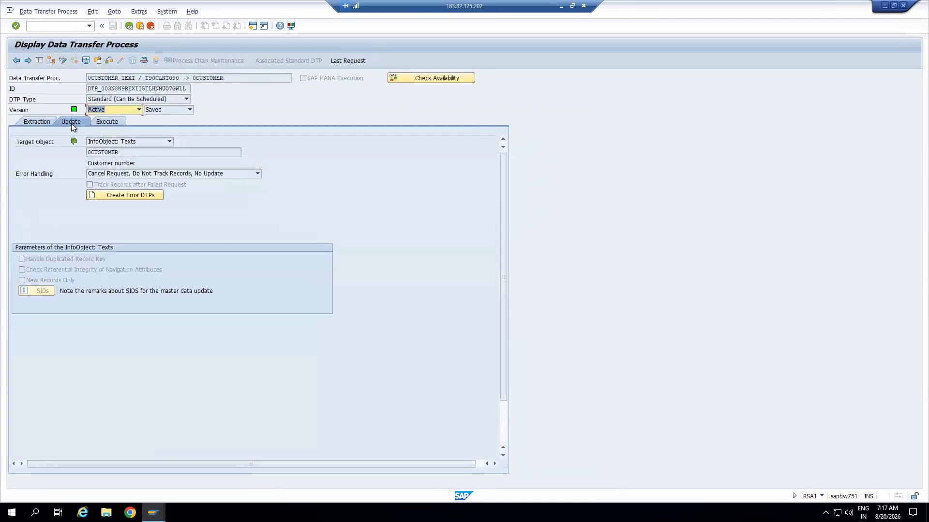
pyautogui.click(341, 60)
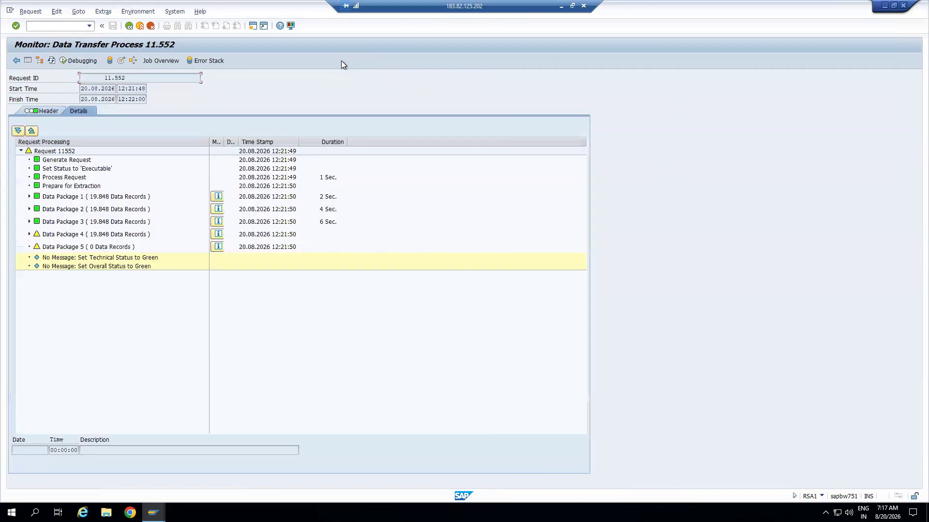
pyautogui.click(51, 60)
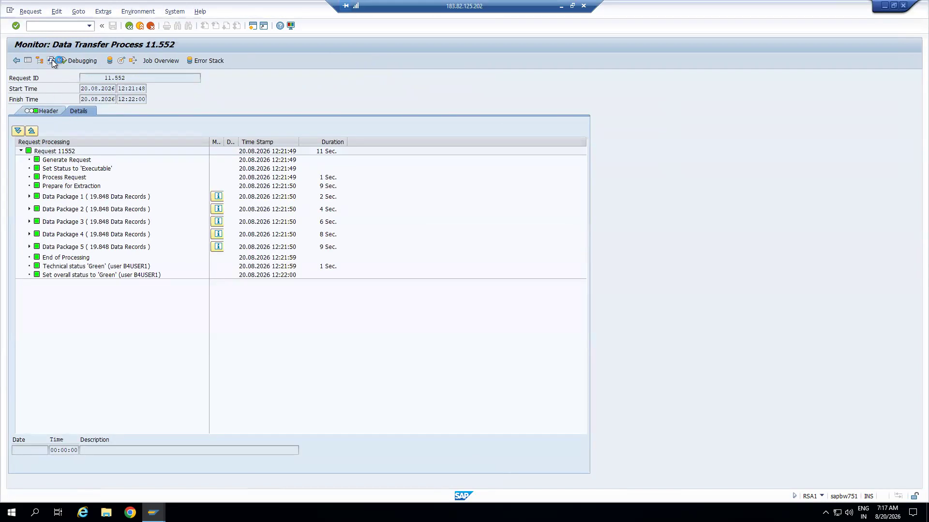
pyautogui.click(140, 26)
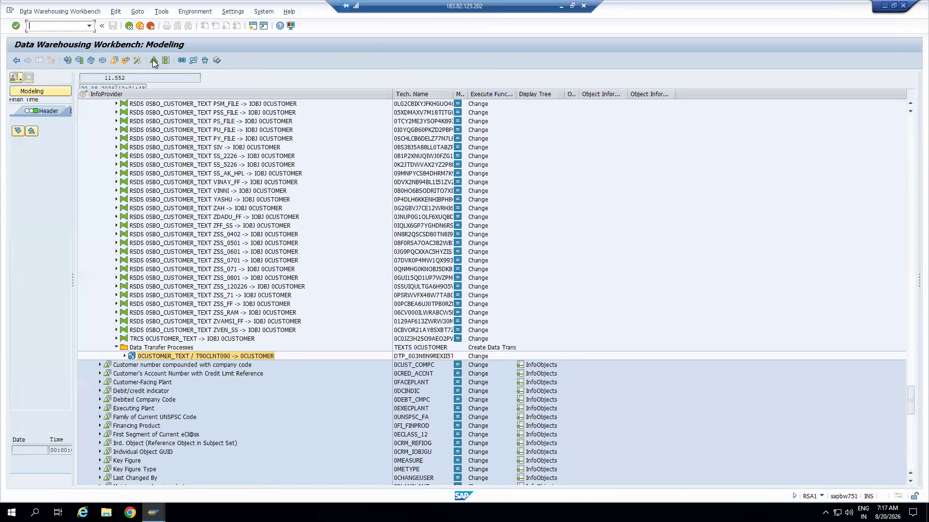
# Step: Reopen the 0CUSTOMER_TEXT data transfer process, execute it again and refresh its request monitor until processing finishes
pyautogui.doubleClick(180, 358)
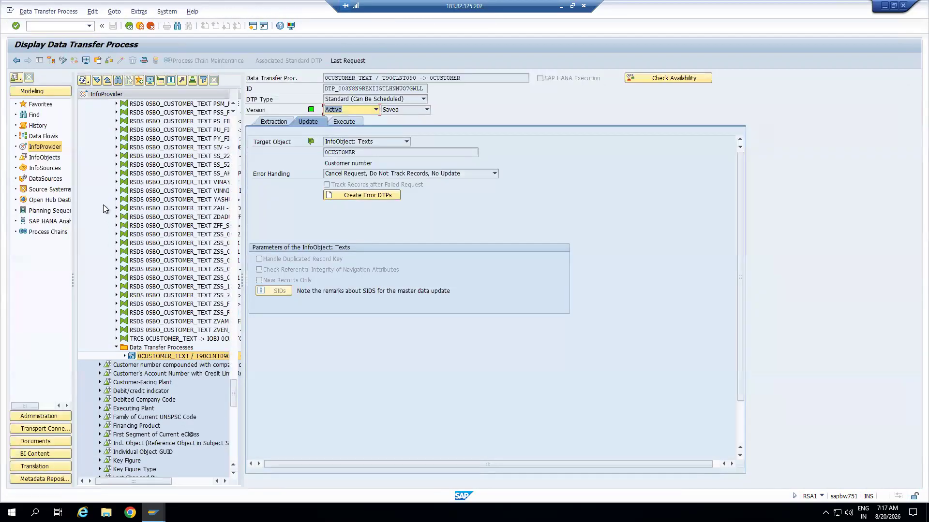
pyautogui.click(353, 122)
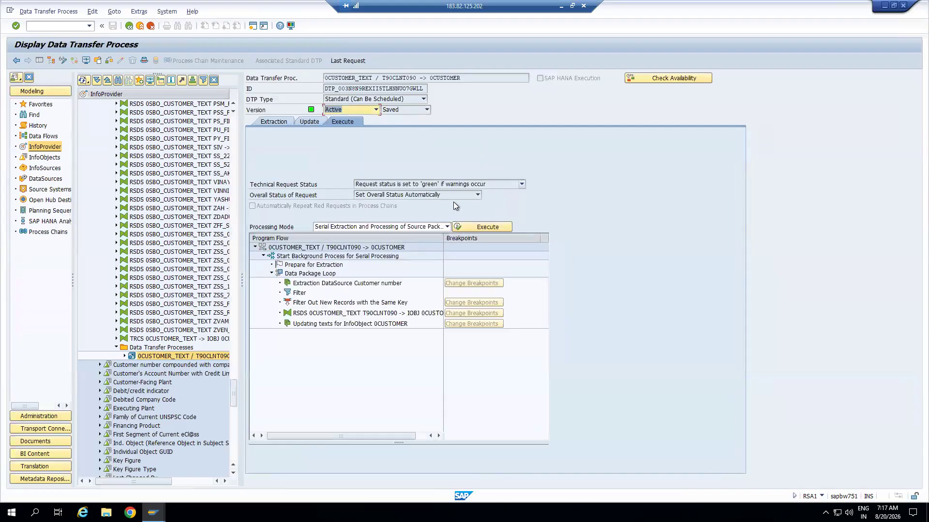
pyautogui.click(481, 226)
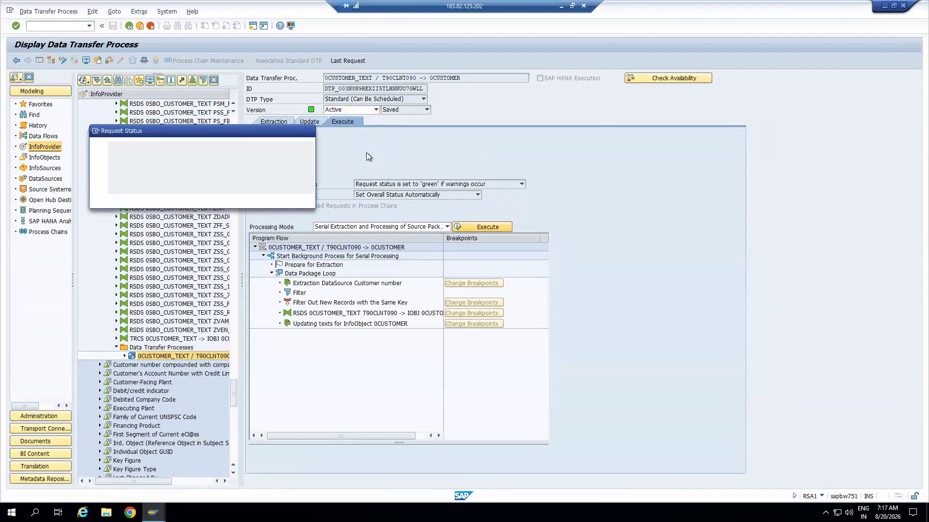
pyautogui.click(155, 200)
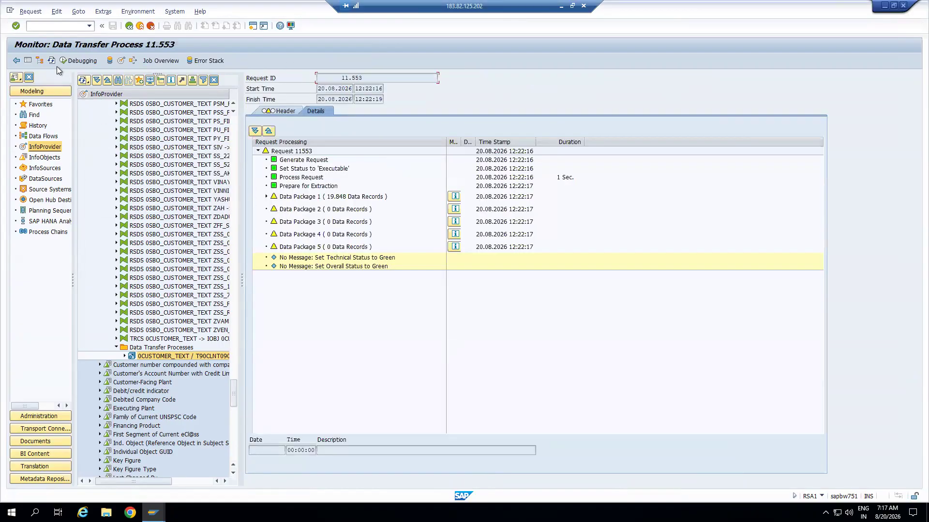
pyautogui.click(52, 62)
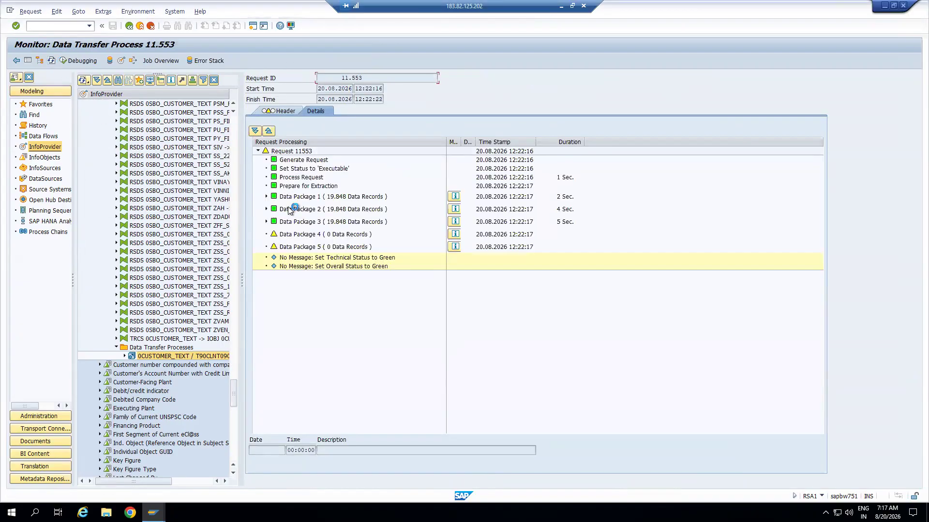
pyautogui.click(50, 62)
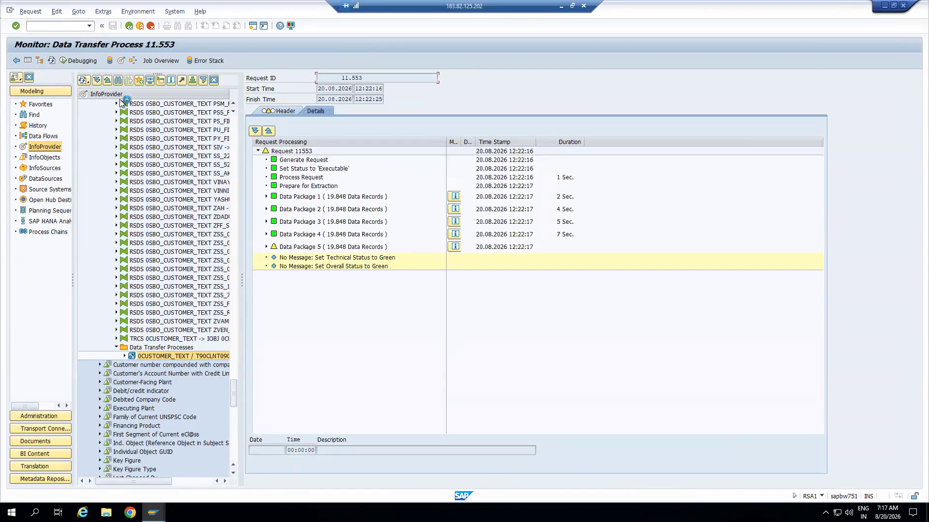
pyautogui.click(52, 61)
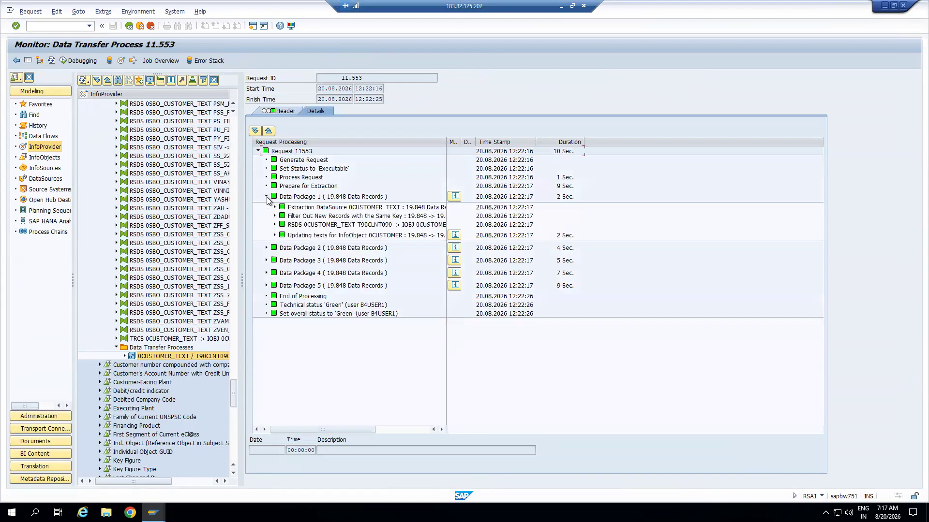
# Step: Widen the Request Processing column and expand the data packages up to Data Package 4 to examine their processing steps
pyautogui.moveTo(446, 141); pyautogui.dragTo(532, 142)
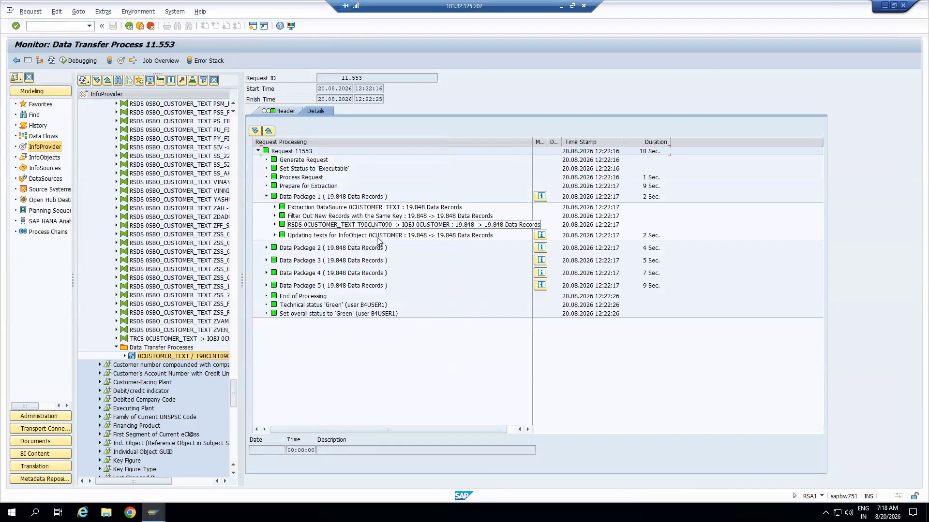
pyautogui.click(266, 248)
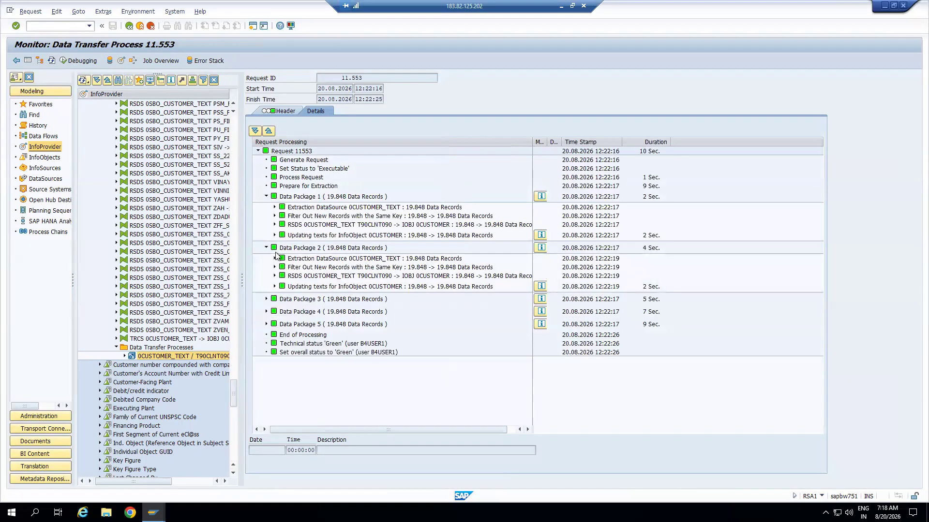
pyautogui.click(266, 299)
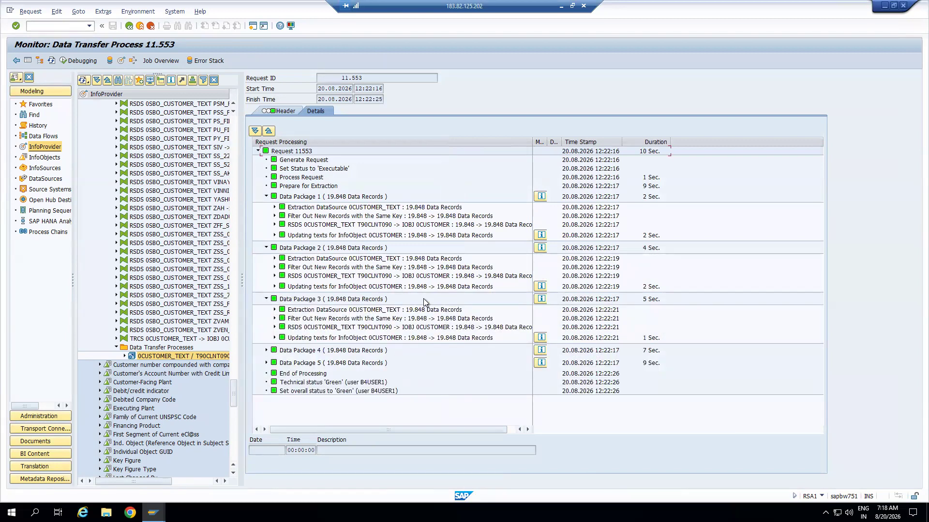
pyautogui.click(266, 350)
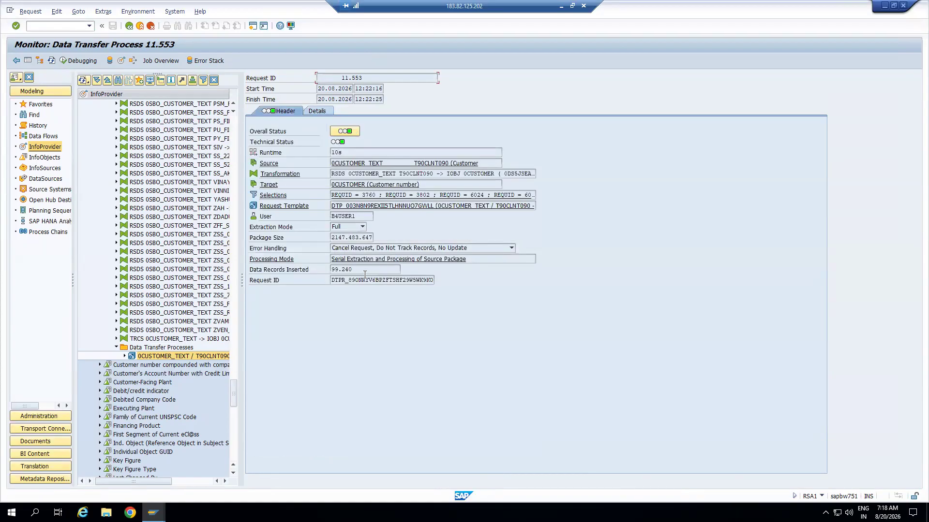
# Step: Check the number of data records inserted in the request header, and collapse the expanded data packages in the details
pyautogui.moveTo(291, 269); pyautogui.dragTo(289, 270)
pyautogui.click(327, 111)
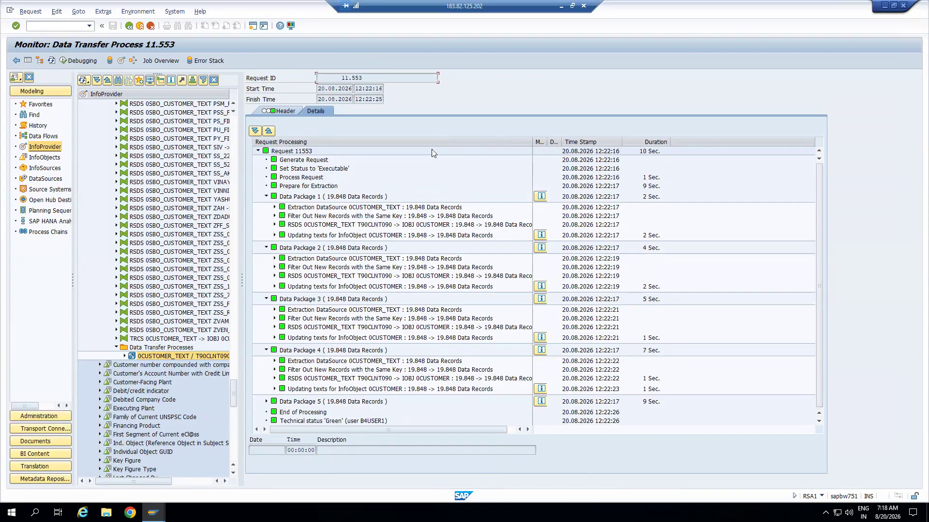
pyautogui.click(266, 197)
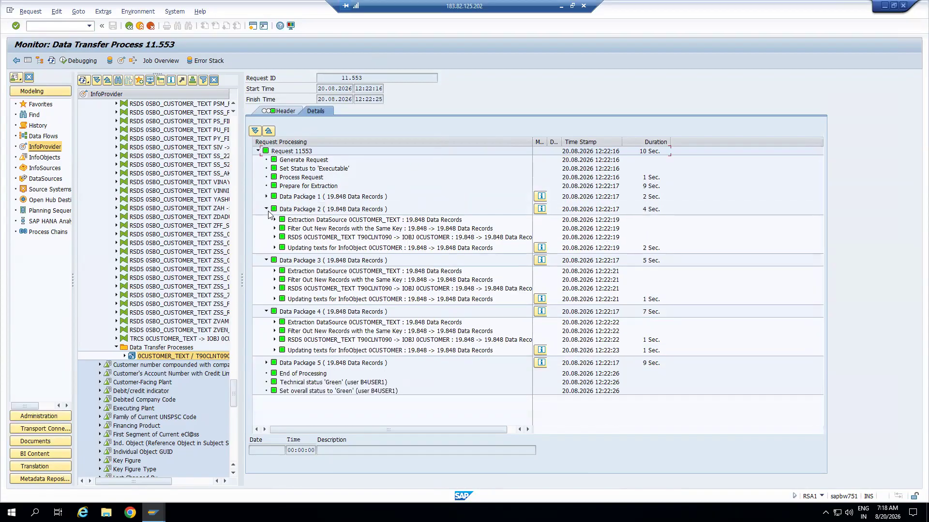
pyautogui.click(266, 209)
pyautogui.click(266, 222)
pyautogui.click(266, 234)
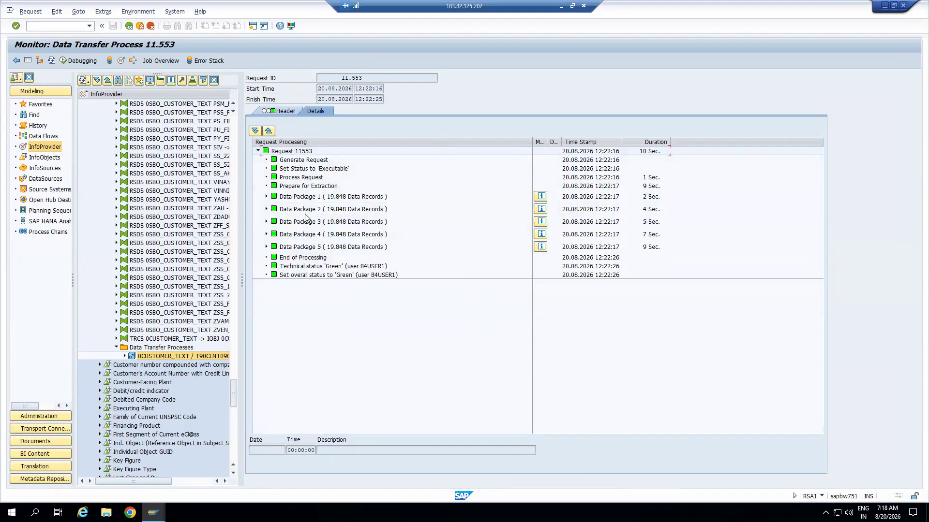
# Step: Review the runtime, source, transformation and target in the request header, and return to the processing details
pyautogui.click(292, 112)
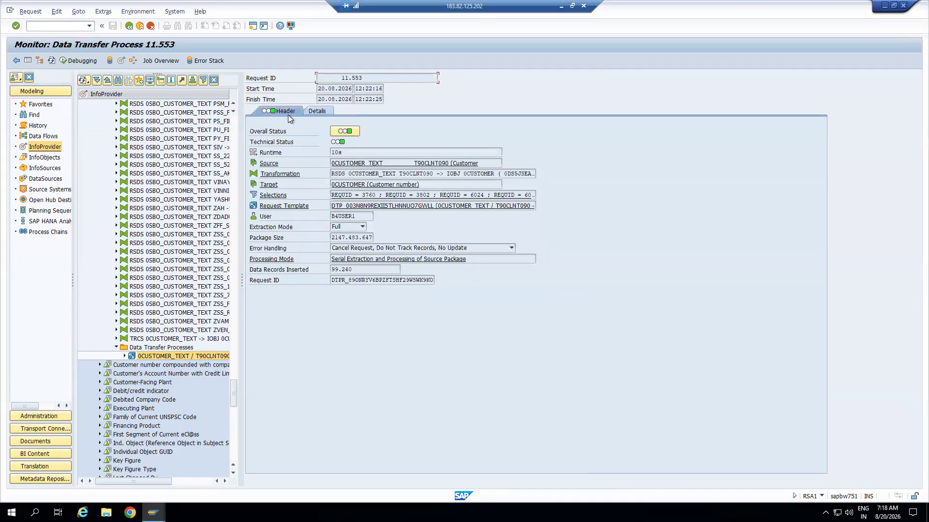
pyautogui.moveTo(347, 152); pyautogui.dragTo(319, 156)
pyautogui.moveTo(350, 152); pyautogui.dragTo(259, 184)
pyautogui.click(317, 111)
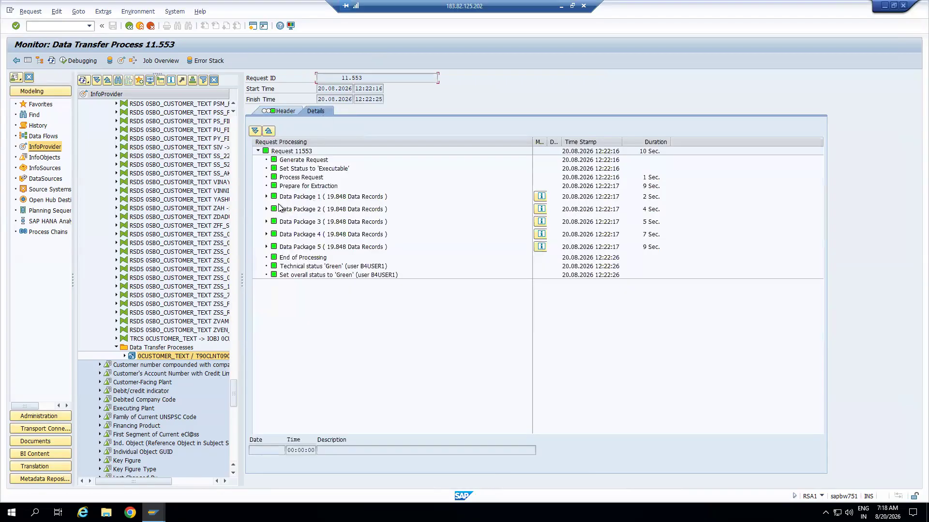
# Step: Expand Data Packages 1 to 3 of the request, compare their record counts with the text update steps, and leave the monitor
pyautogui.click(266, 196)
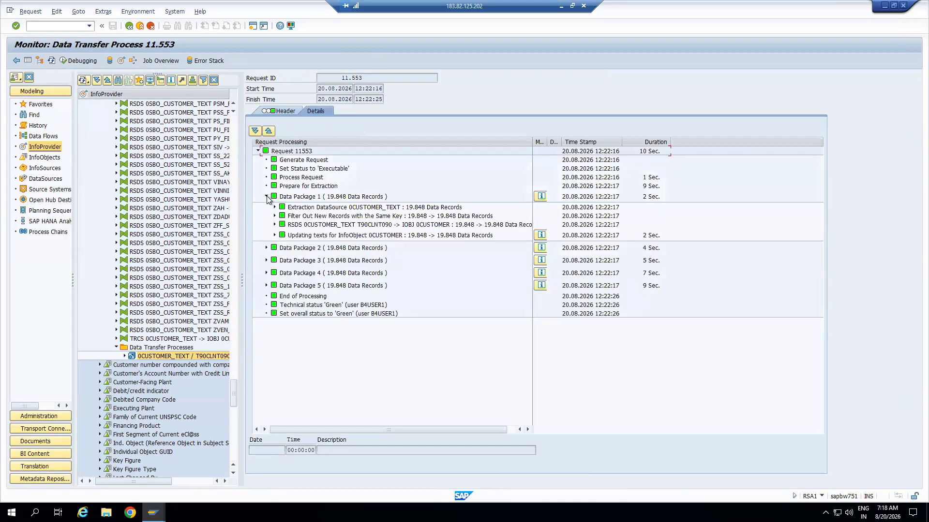
pyautogui.click(266, 248)
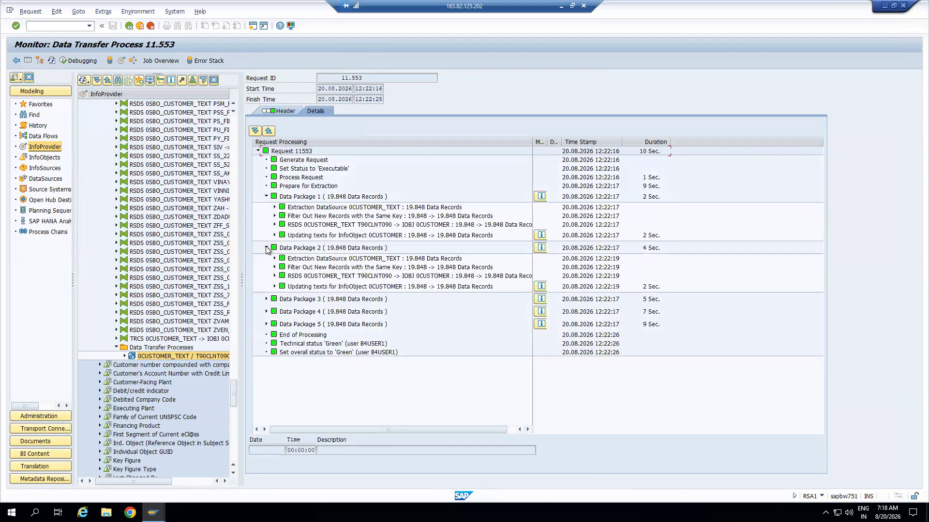
pyautogui.click(266, 299)
pyautogui.click(375, 196)
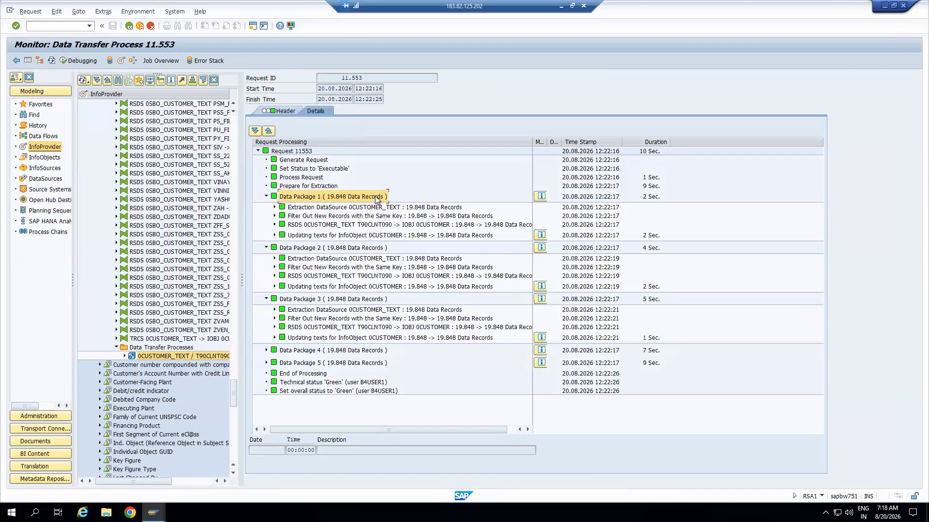
pyautogui.click(444, 236)
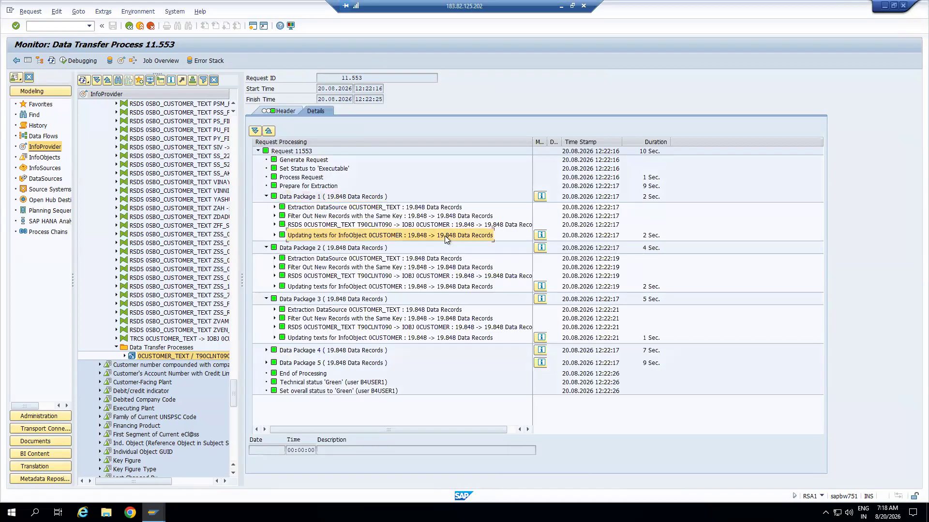
pyautogui.click(266, 197)
pyautogui.click(266, 210)
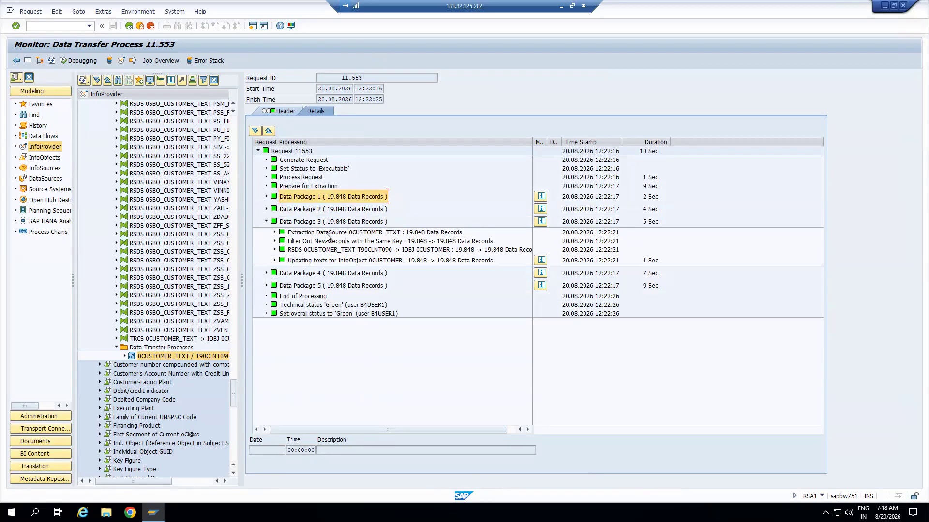
pyautogui.click(337, 222)
pyautogui.click(390, 261)
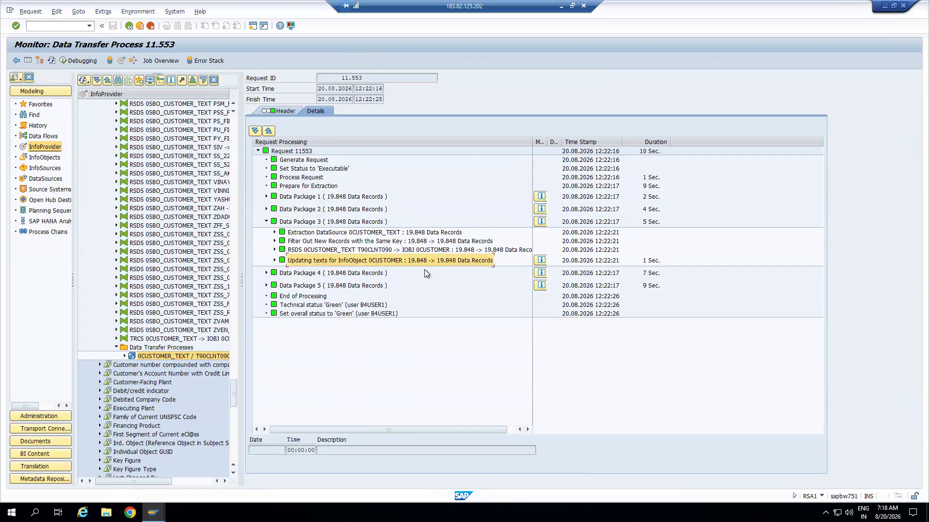
pyautogui.click(140, 27)
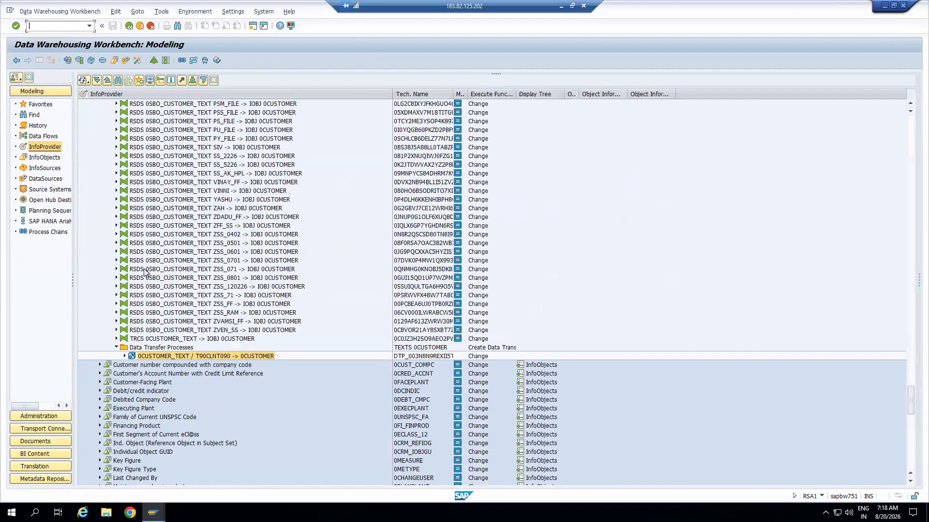
# Step: Collapse the Customer number branch and search the InfoProvider tree for 0PLANT
pyautogui.scroll(6, 145, 272)
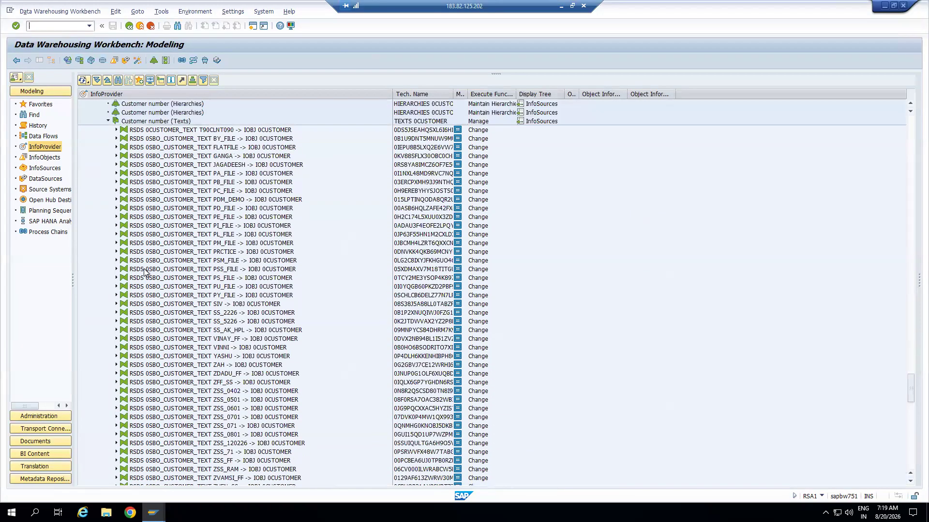
pyautogui.scroll(4, 144, 273)
pyautogui.click(98, 199)
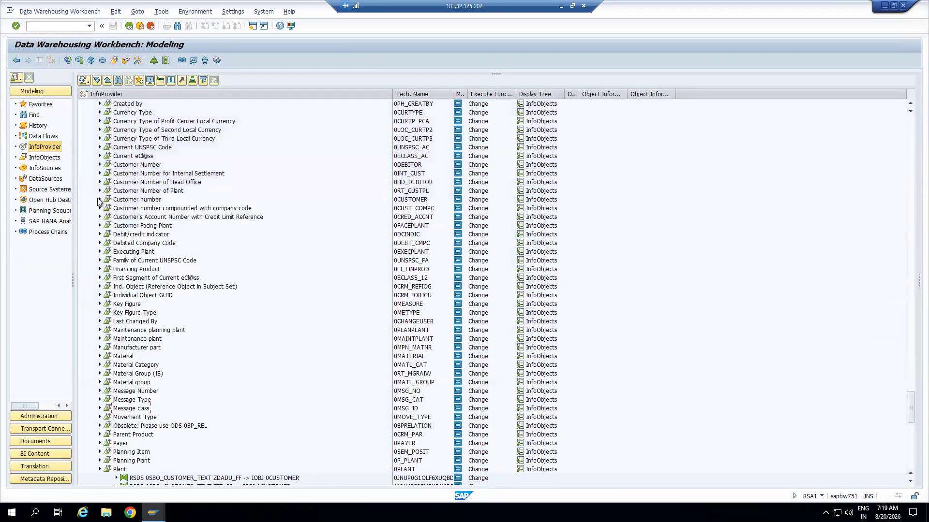
pyautogui.click(119, 81)
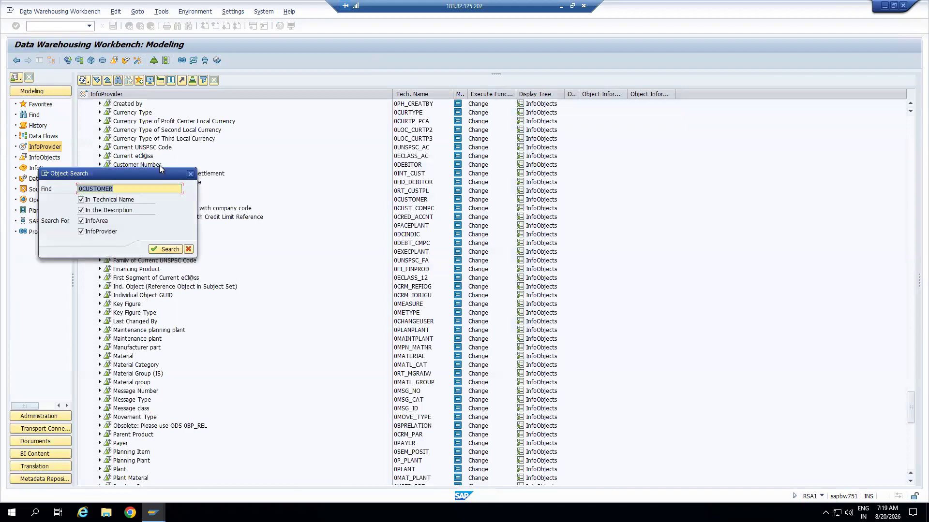
pyautogui.write('0PLANT')
pyautogui.press('Return')
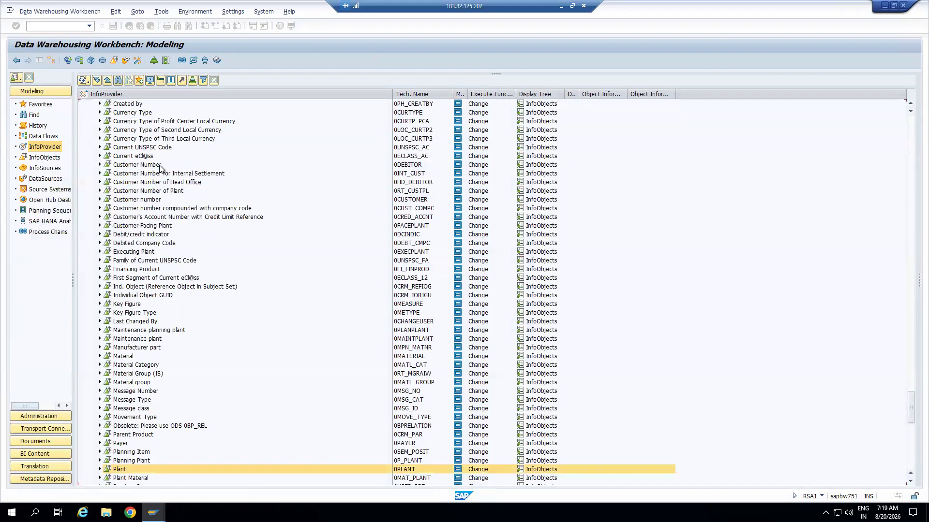
# Step: Expand the Plant InfoObject down to its texts and the Data Transfer Processes folder beneath them
pyautogui.scroll(-4, 167, 367)
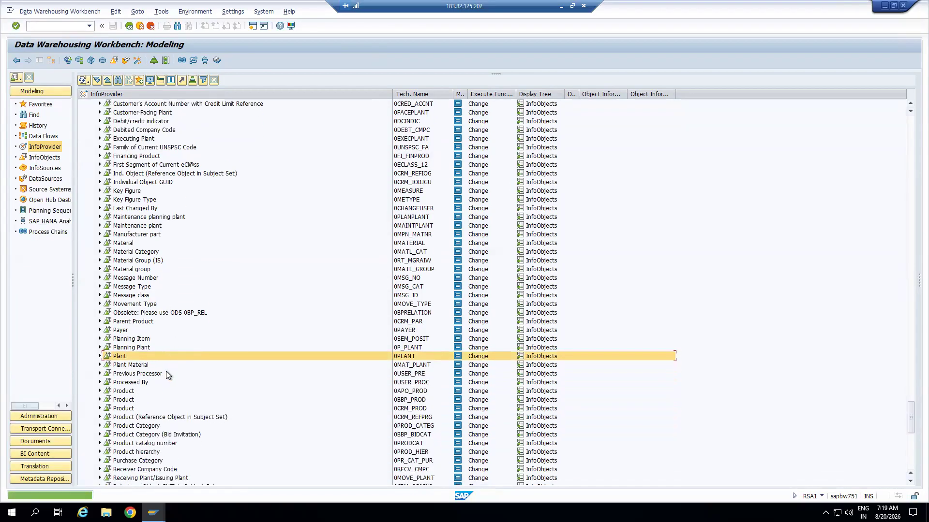
pyautogui.click(101, 356)
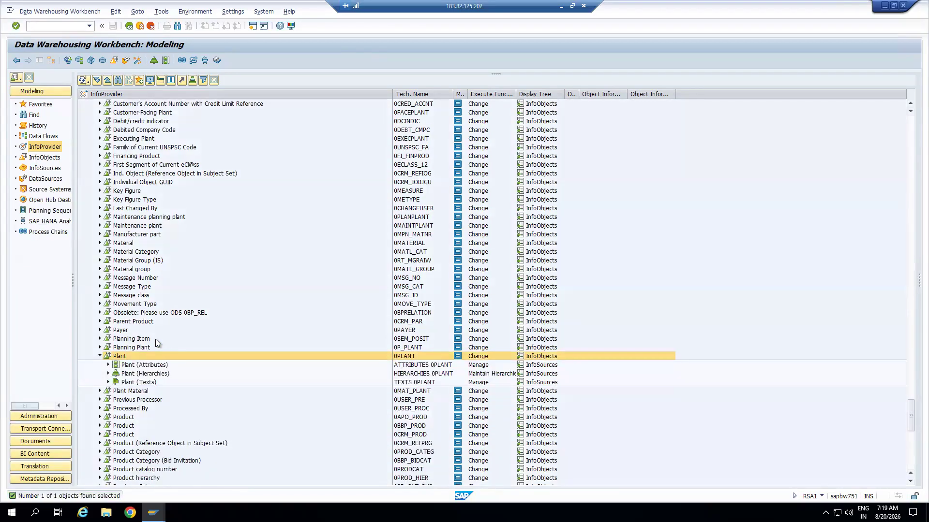
pyautogui.click(108, 347)
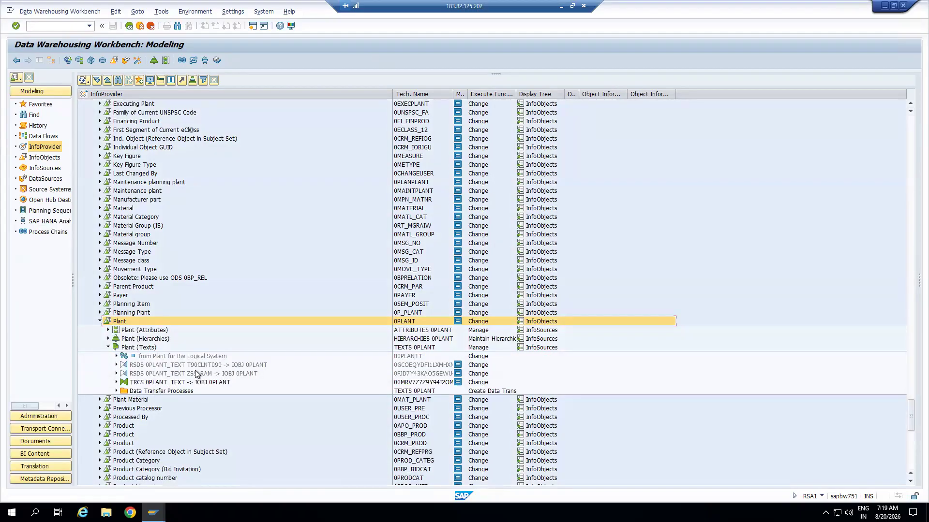
pyautogui.click(158, 364)
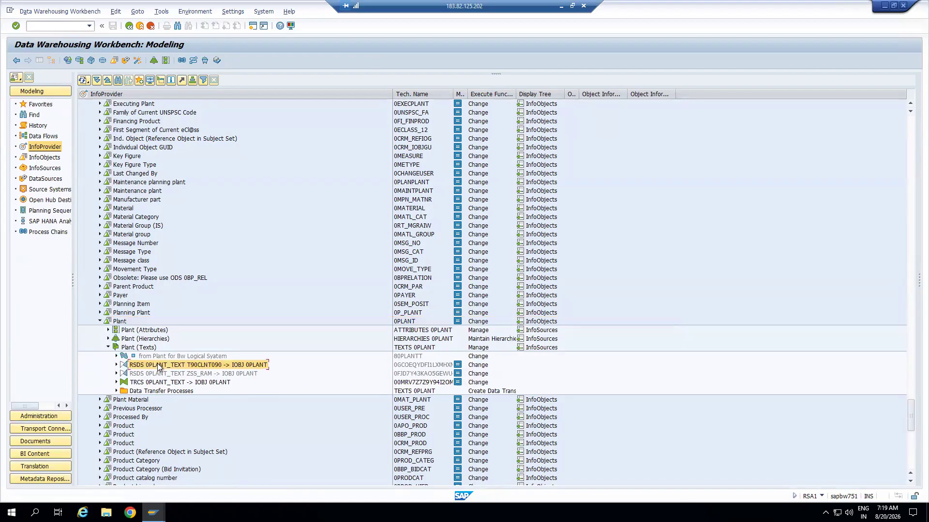
pyautogui.click(116, 391)
# Step: In the 0PLANT_TEXT T90CLNT090 transformation, map TXTMD to the short description 0TXTSH and activate the transformation
pyautogui.doubleClick(157, 365)
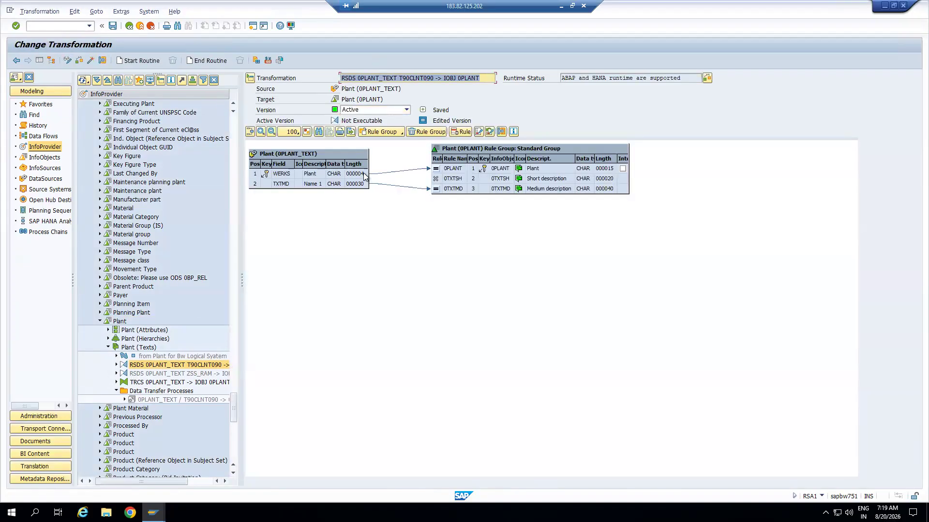
pyautogui.moveTo(364, 184); pyautogui.dragTo(443, 173)
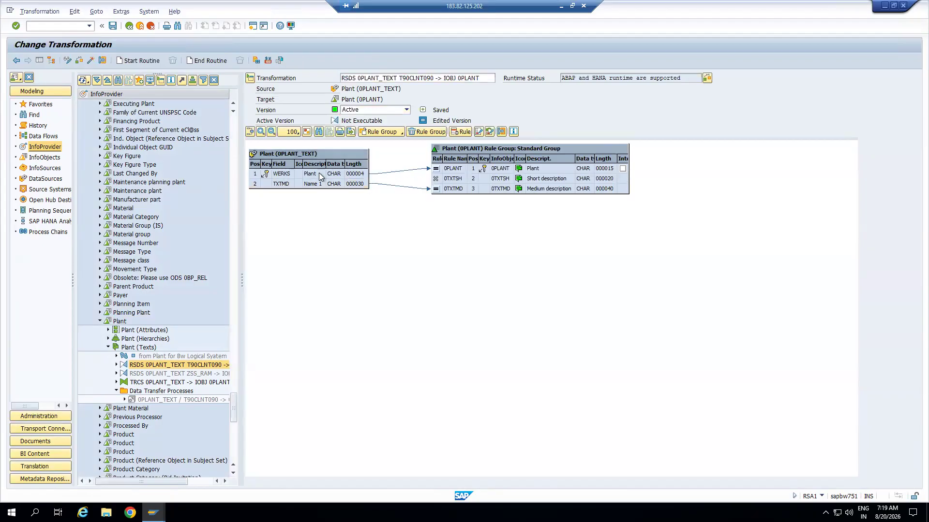
pyautogui.click(89, 60)
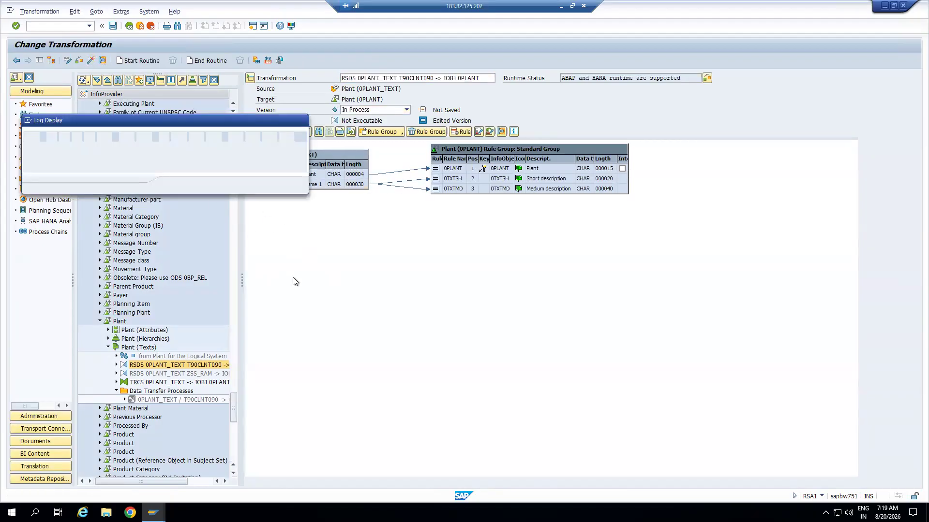
pyautogui.click(175, 186)
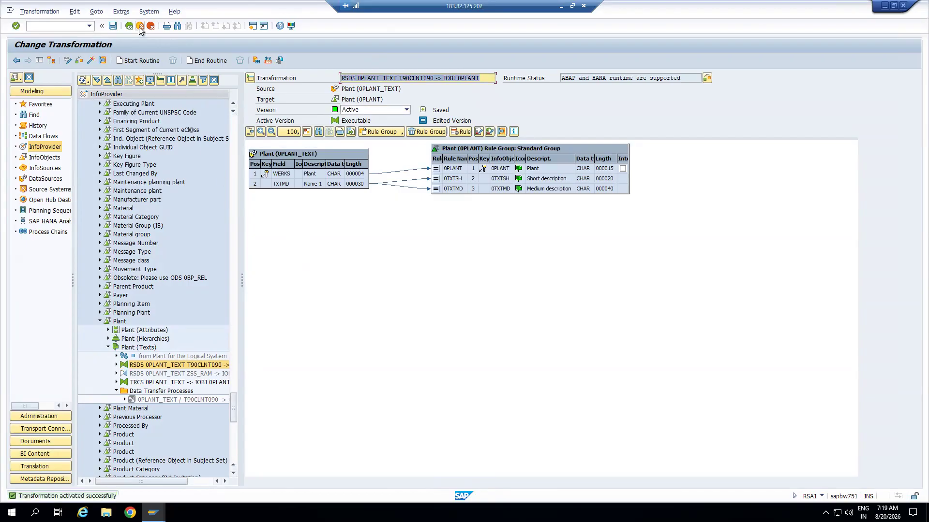
pyautogui.click(140, 26)
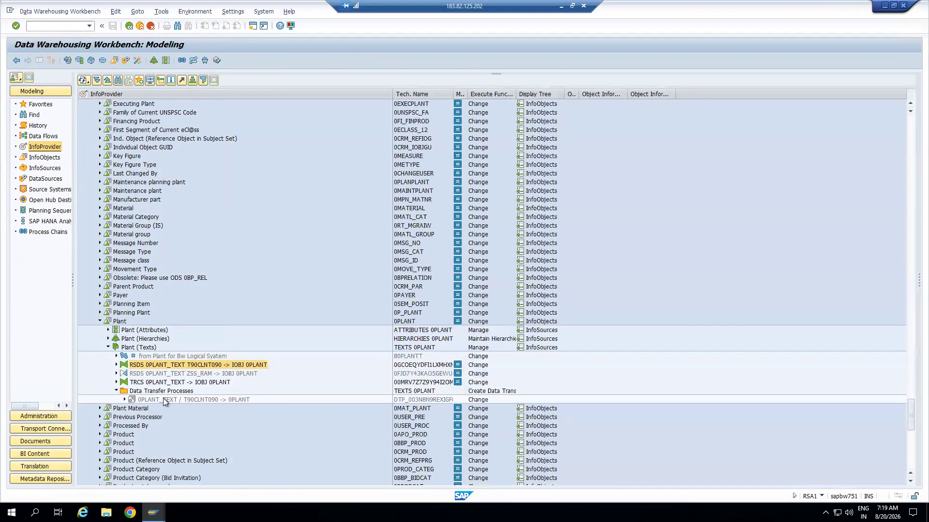
# Step: Open the 0PLANT_TEXT / T90CLNT090 -> 0PLANT data transfer process and activate it
pyautogui.doubleClick(163, 398)
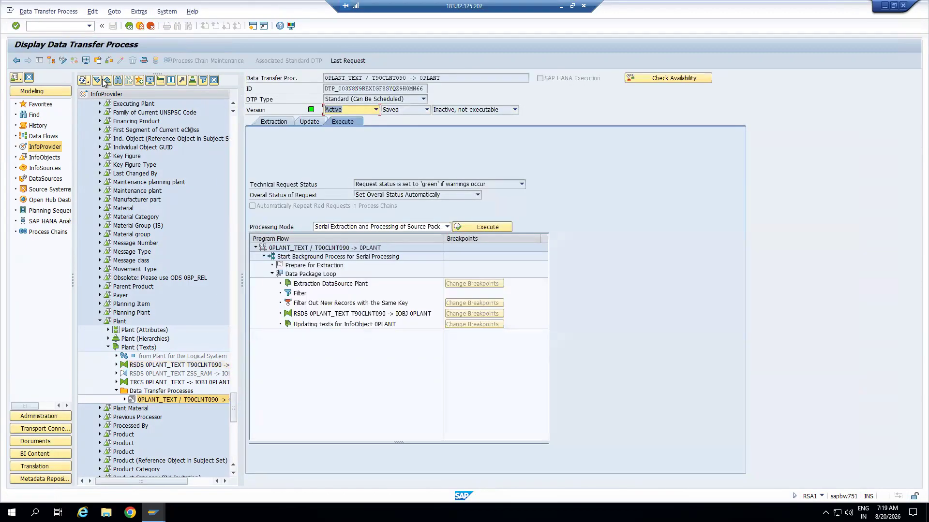
pyautogui.click(120, 61)
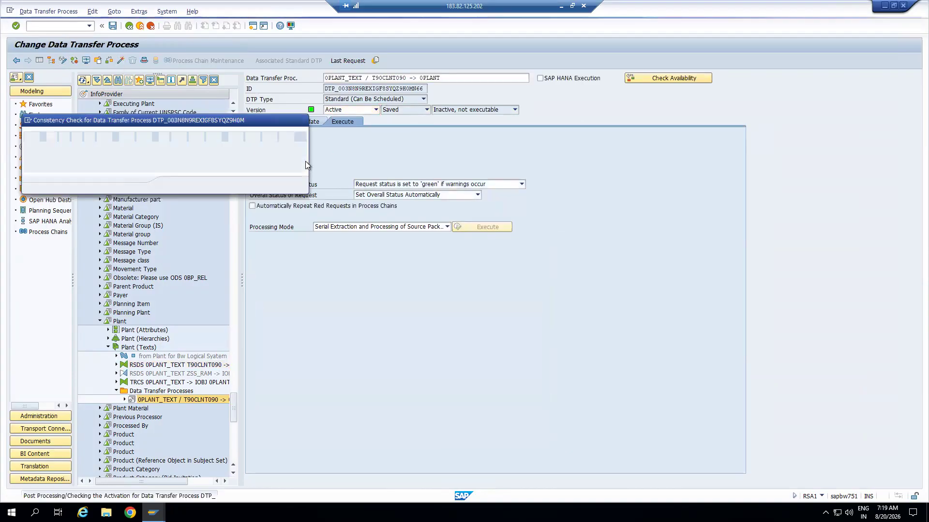
pyautogui.click(175, 186)
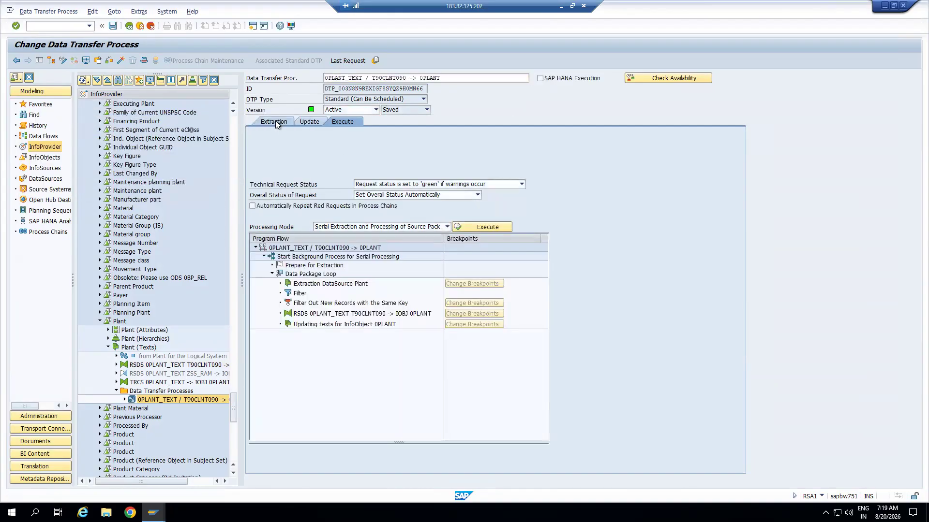
# Step: Review the extraction settings of the 0PLANT_TEXT data transfer process, execute it and refresh its request monitor until processing finishes
pyautogui.click(275, 121)
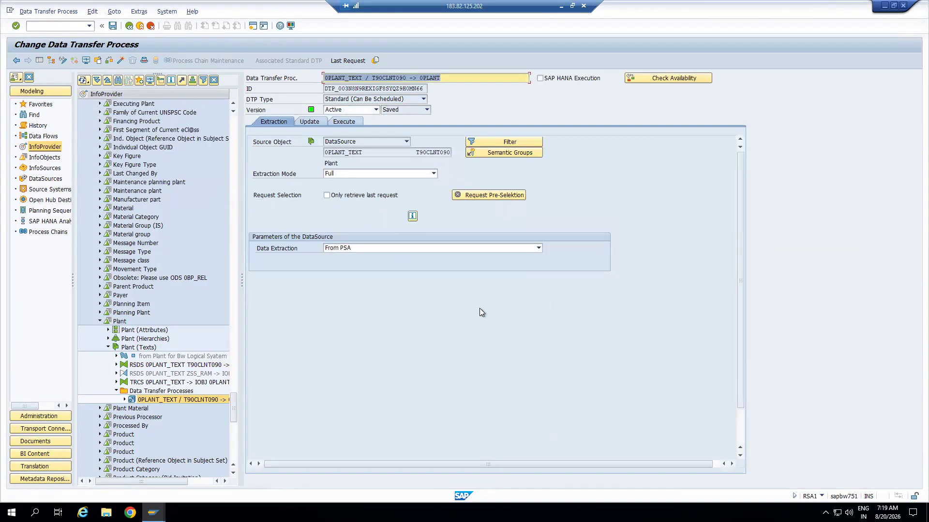
pyautogui.click(351, 122)
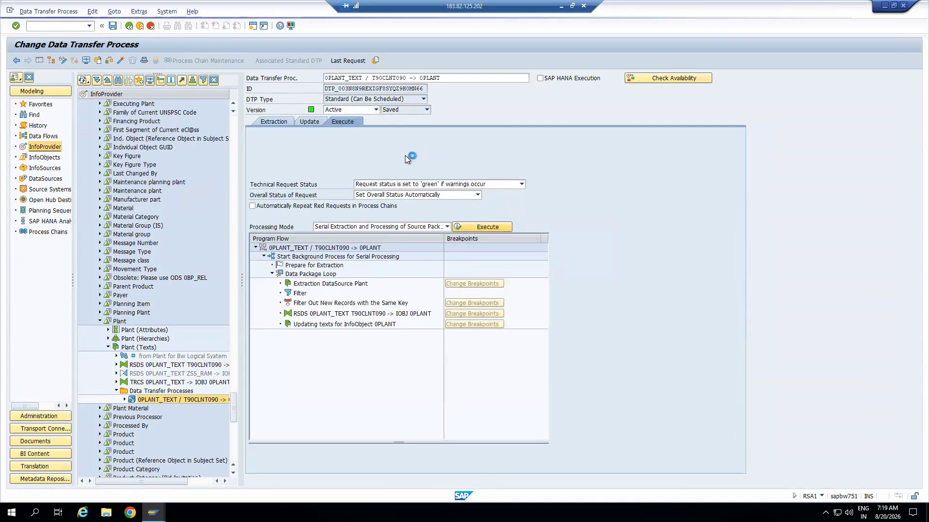
pyautogui.click(134, 200)
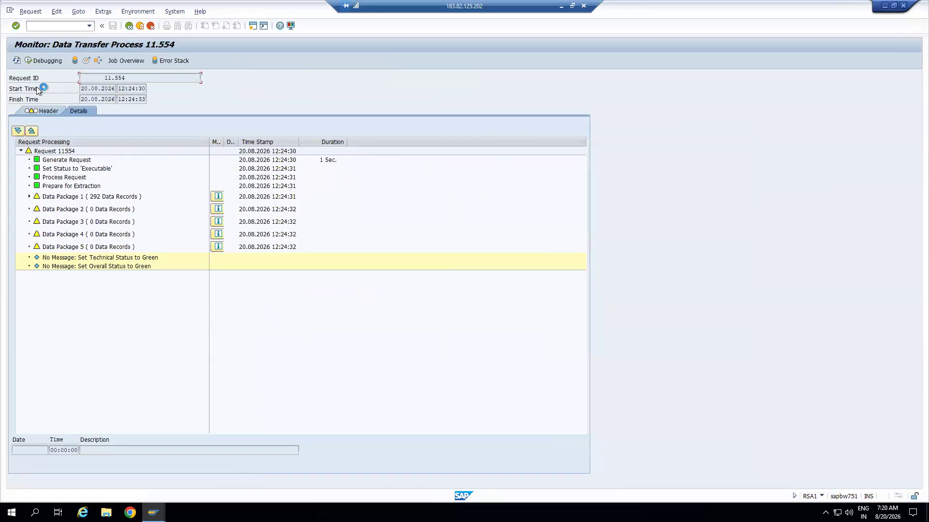
pyautogui.click(19, 60)
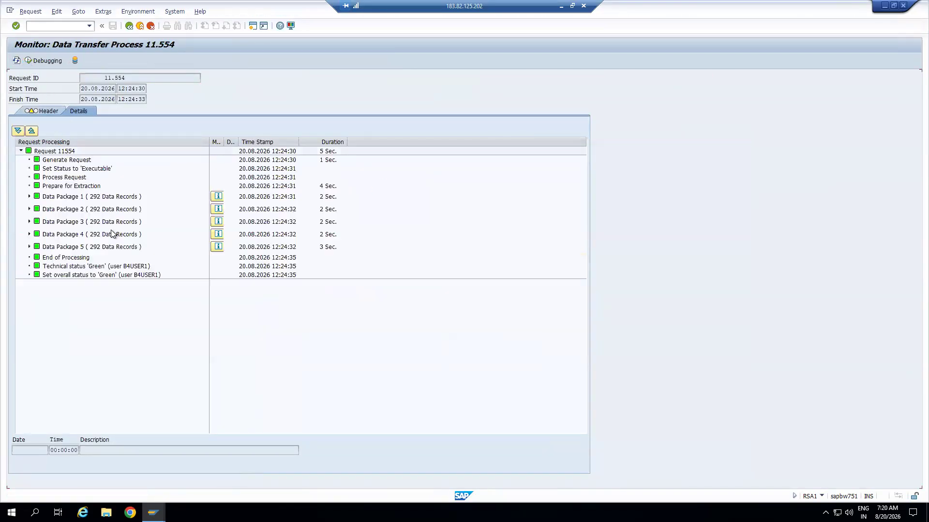
pyautogui.click(140, 26)
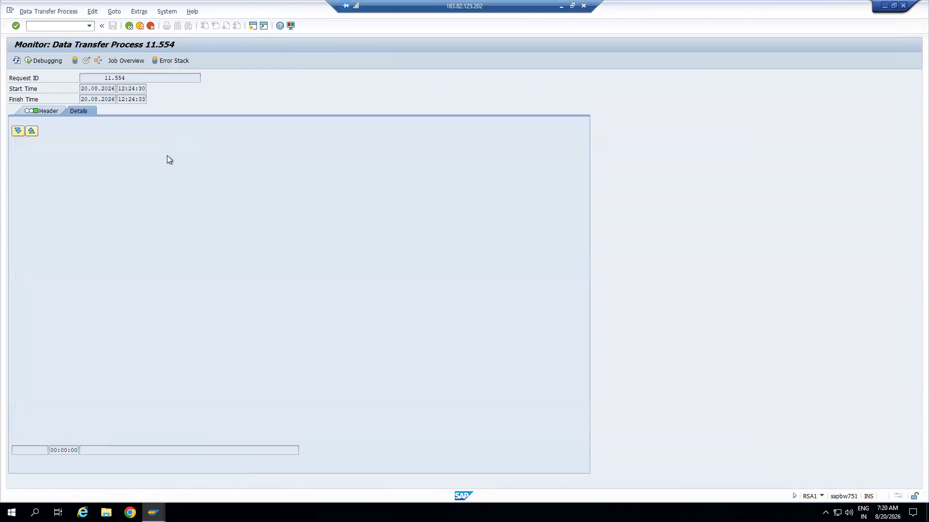
# Step: Check the update settings of the 0PLANT_TEXT data transfer process, execute it a second time and monitor the new request until it finishes
pyautogui.click(308, 122)
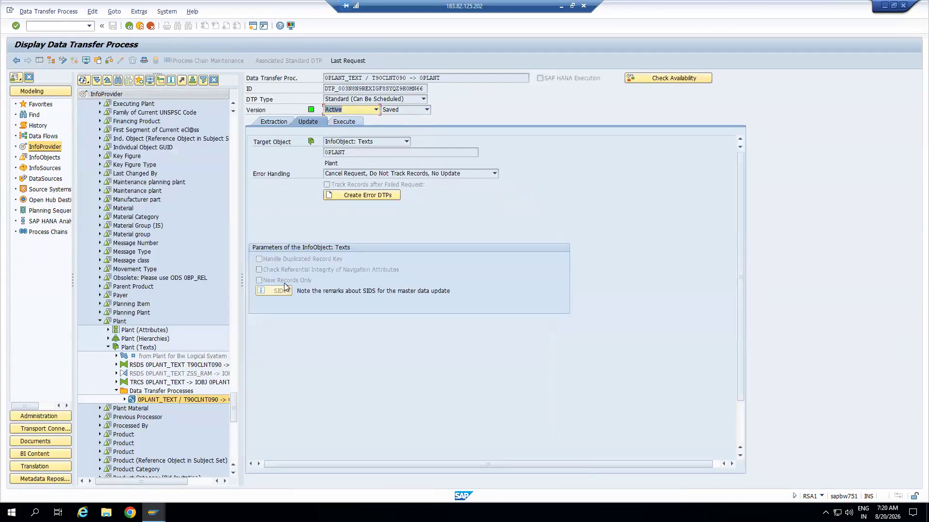
pyautogui.click(343, 121)
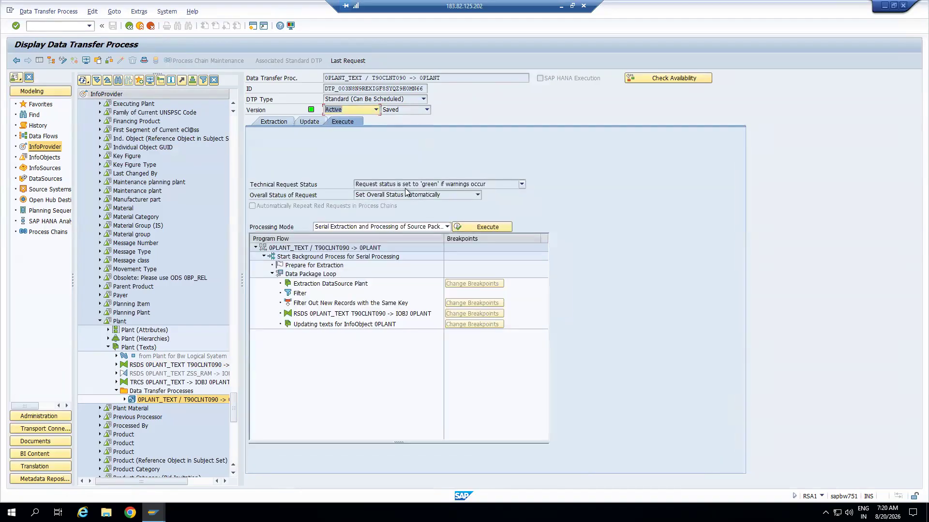
pyautogui.click(469, 228)
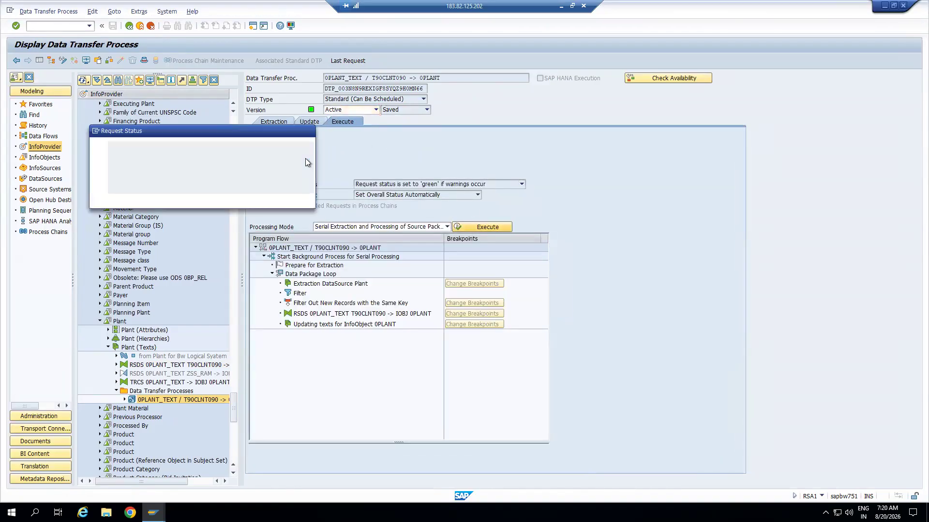
pyautogui.click(146, 199)
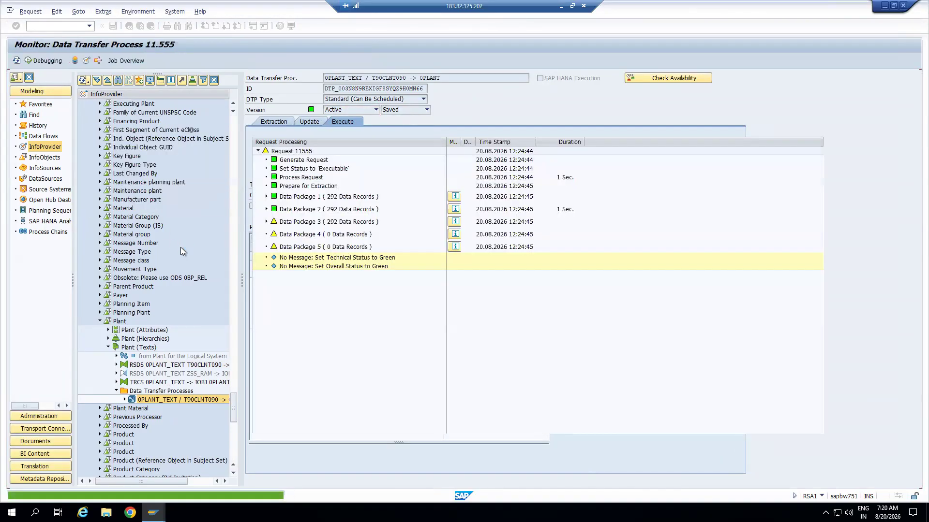
pyautogui.click(16, 61)
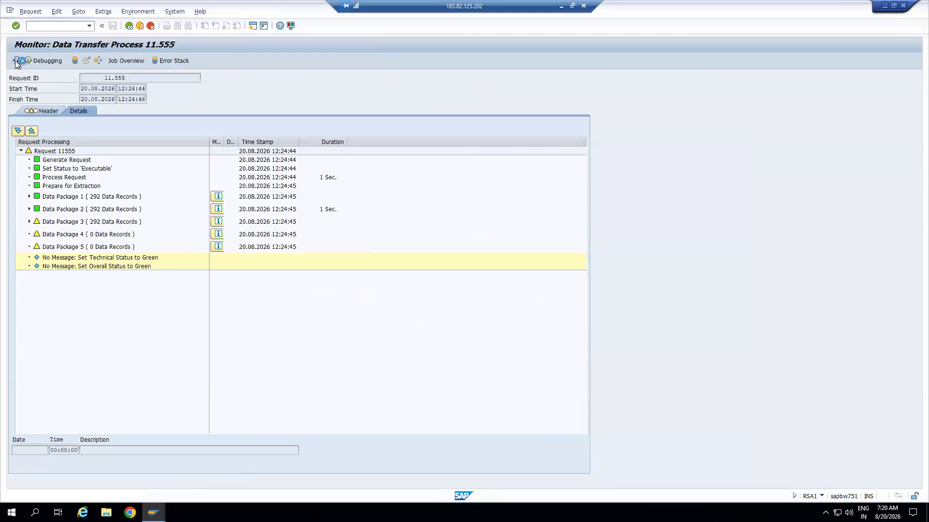
pyautogui.click(18, 63)
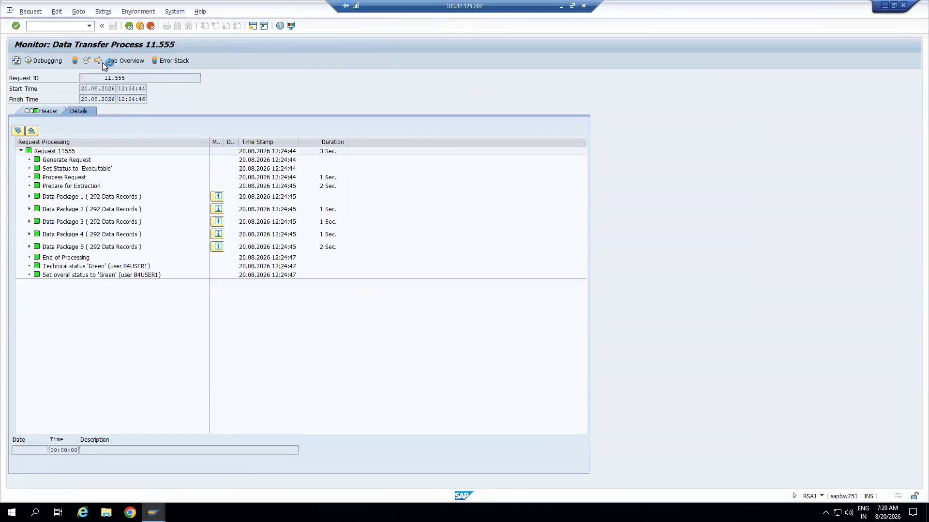
pyautogui.click(140, 26)
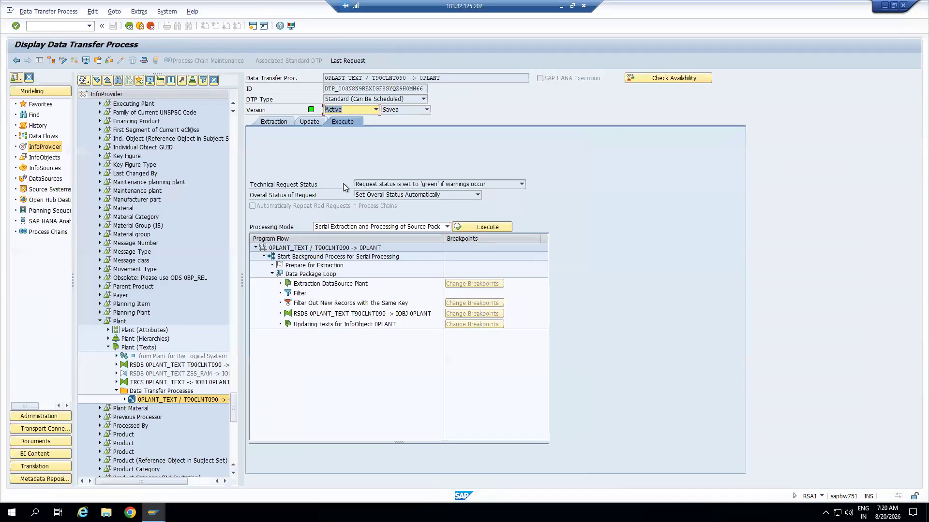
# Step: Check the update settings of the 0PLANT_TEXT data transfer process, leave it and search the InfoProvider tree for 0MATERIAL
pyautogui.click(309, 122)
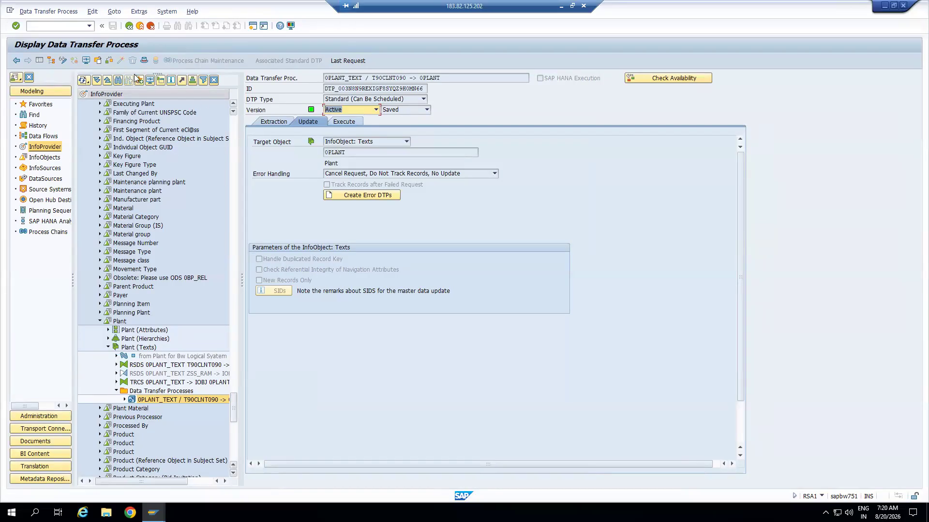
pyautogui.click(140, 26)
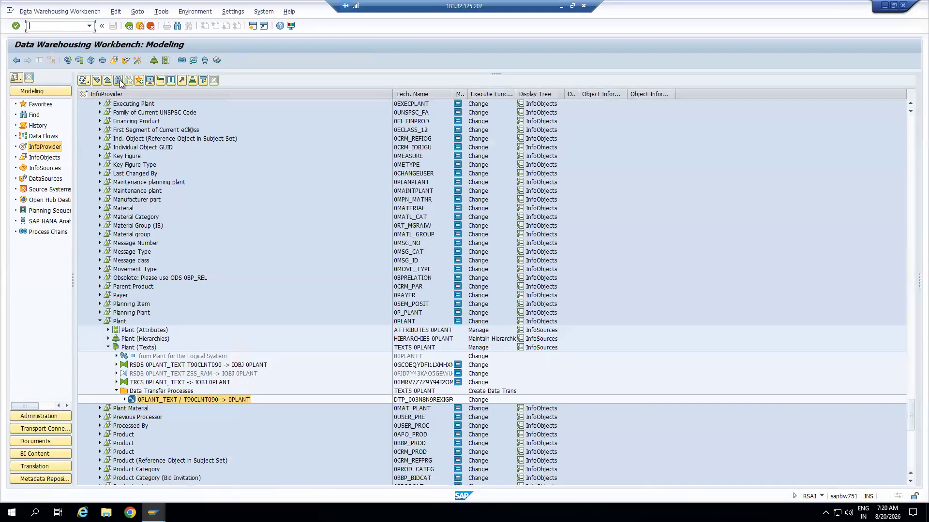
pyautogui.click(118, 80)
pyautogui.write('0MATERIAL')
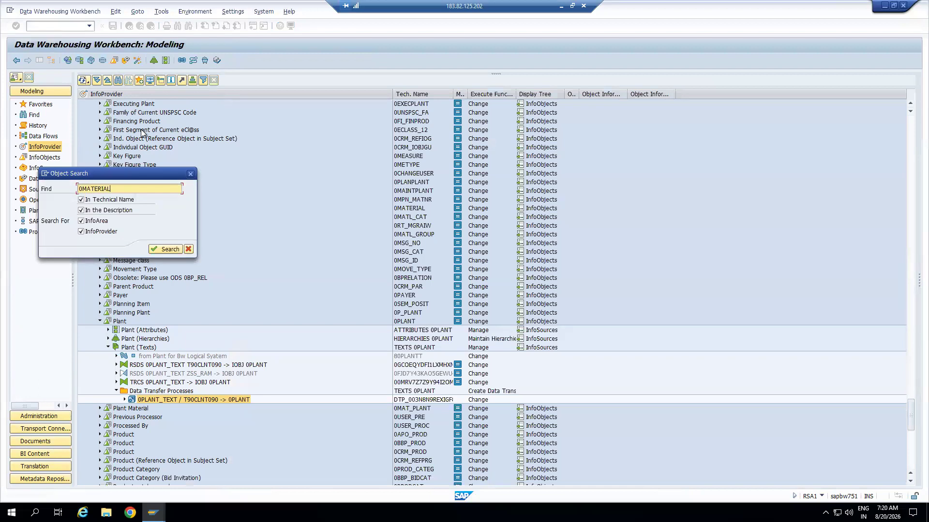
pyautogui.press('Return')
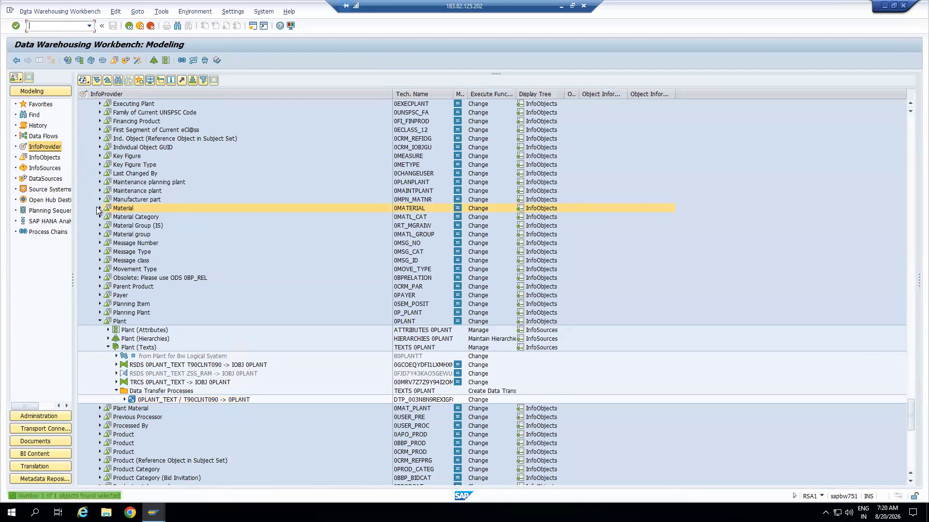
# Step: Expand the texts of Material and open the 0MATERIAL_TEXT / T90CLNT090 -> 0MATERIAL data transfer process
pyautogui.click(100, 208)
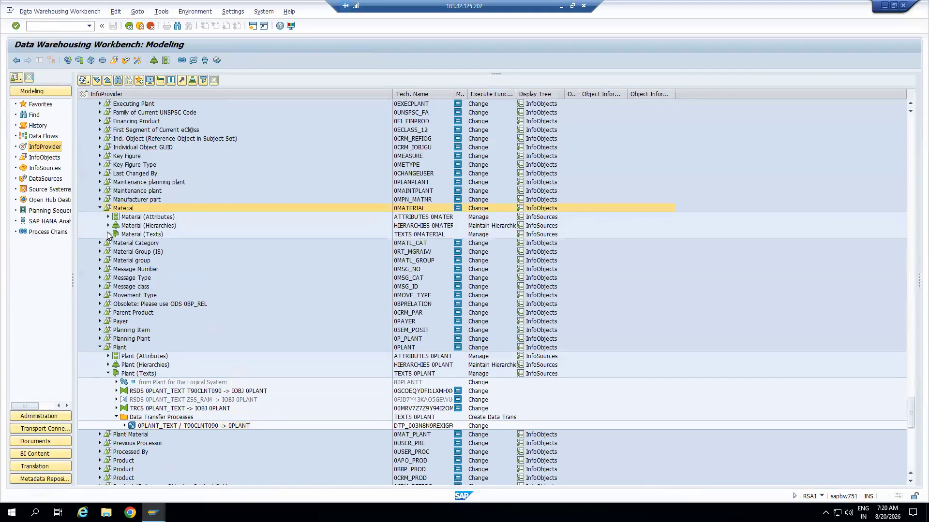
pyautogui.click(107, 233)
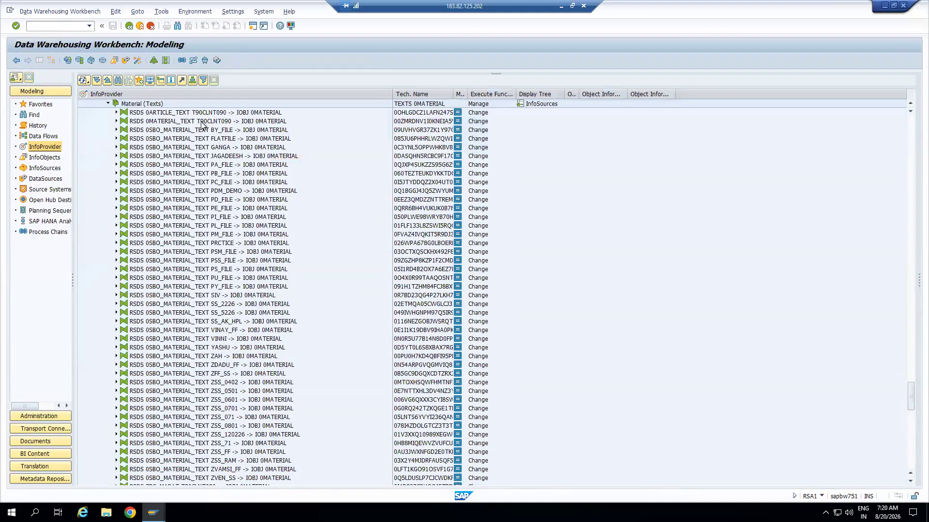
pyautogui.click(199, 121)
pyautogui.scroll(-4, 181, 242)
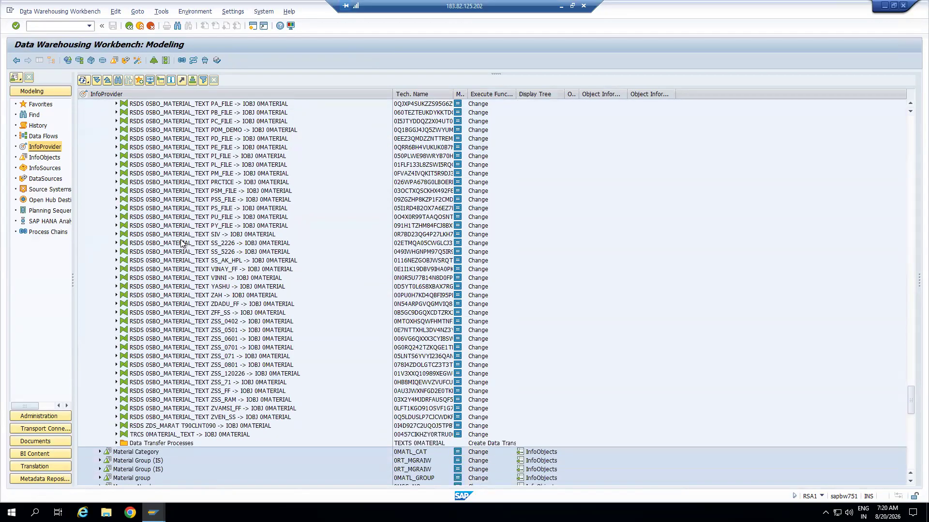
pyautogui.click(116, 391)
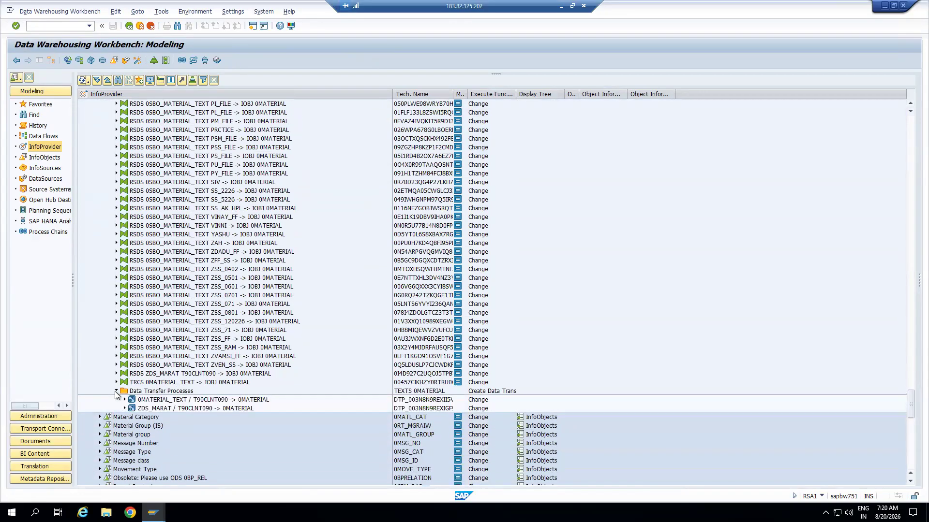
pyautogui.doubleClick(186, 402)
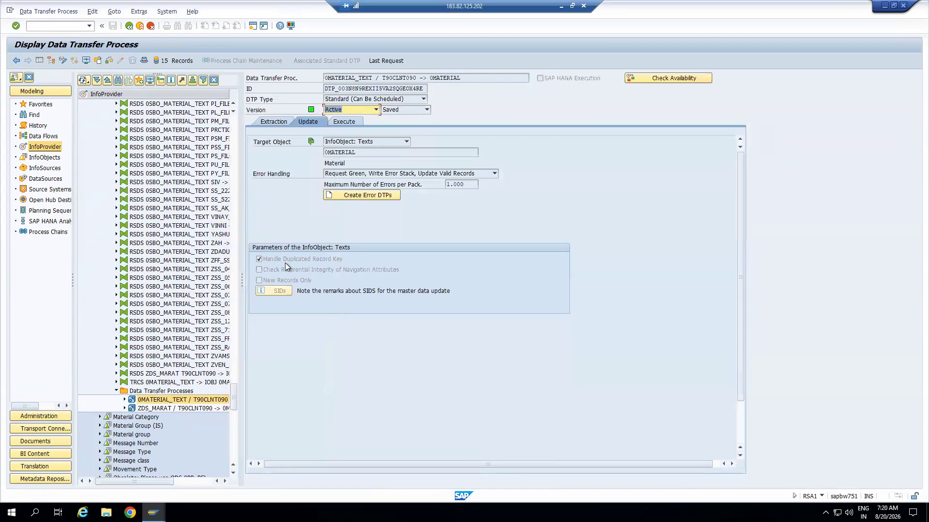
# Step: Switch the 0MATERIAL_TEXT data transfer process to change mode, turn off Handle Duplicated Record Key and activate it
pyautogui.click(63, 61)
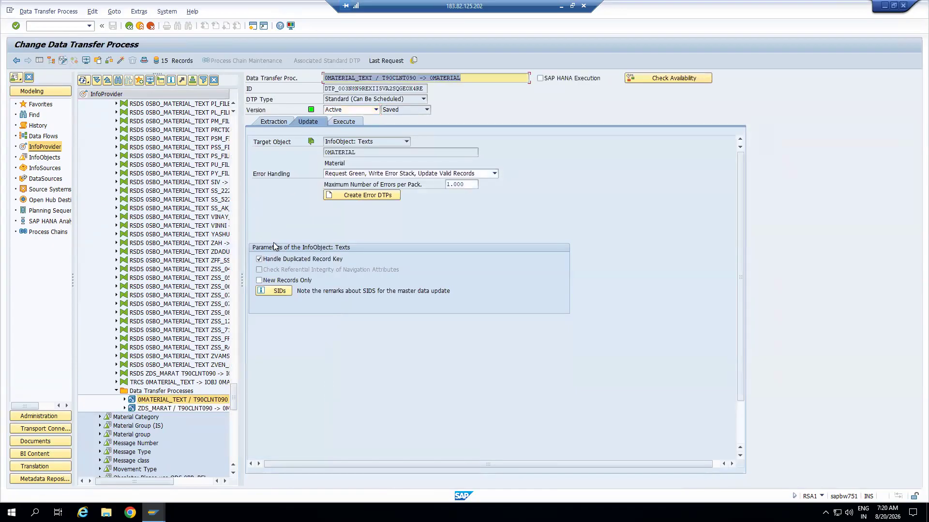
pyautogui.click(121, 61)
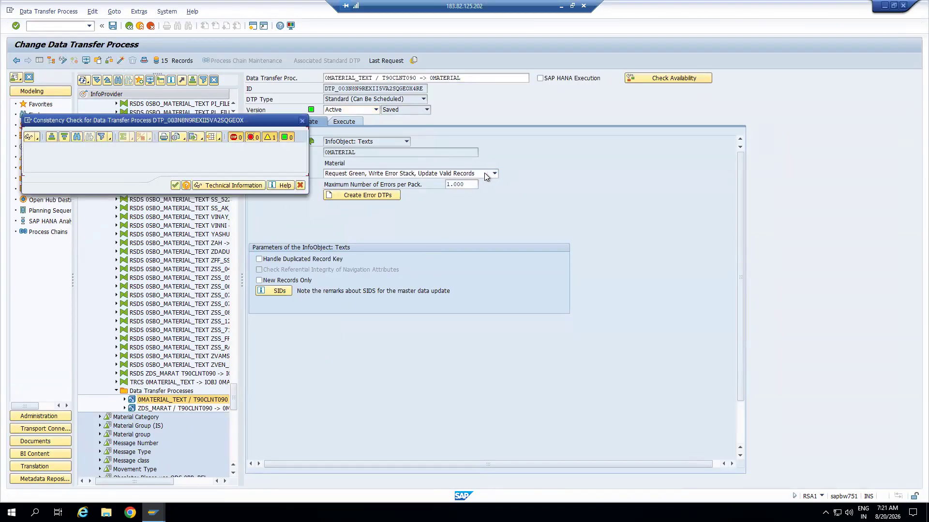
pyautogui.click(175, 185)
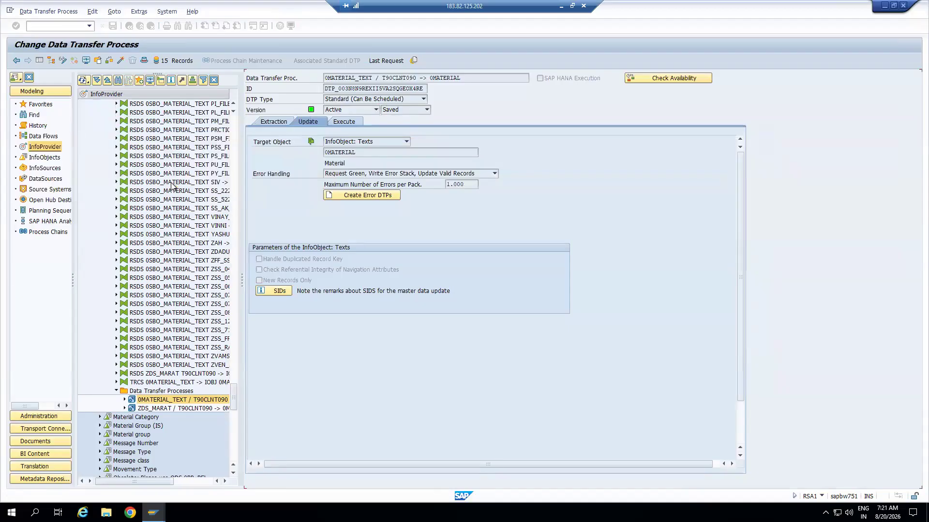
# Step: Set the error handling to Cancel Request, Do Not Track Records, No Update and reactivate the 0MATERIAL_TEXT data transfer process
pyautogui.click(478, 175)
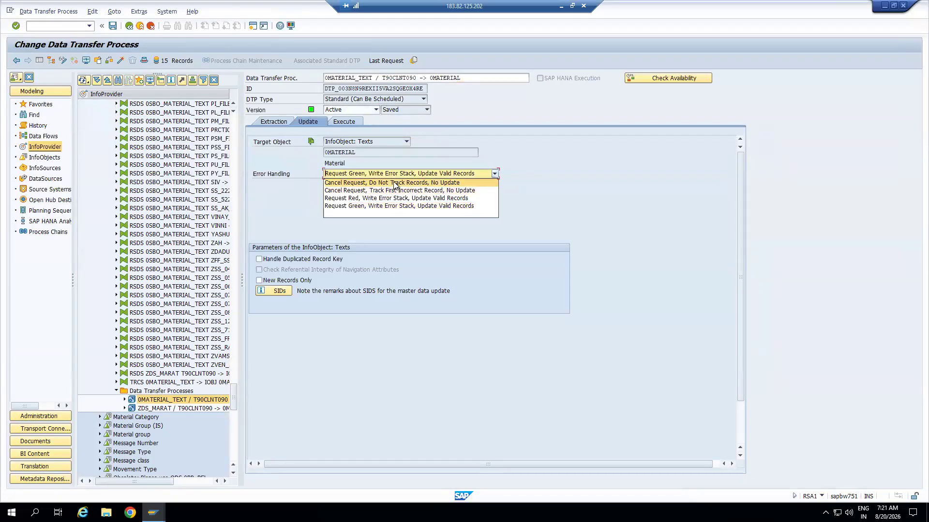
pyautogui.click(411, 183)
pyautogui.click(120, 61)
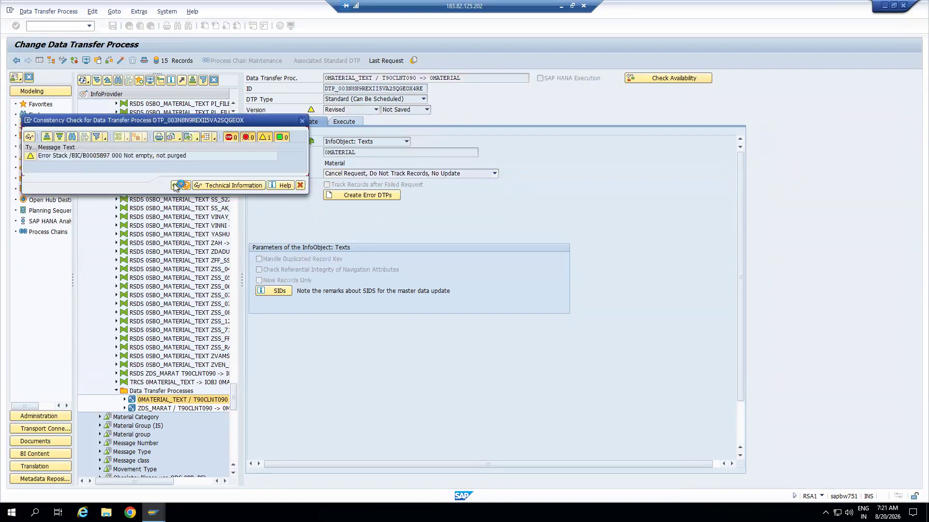
pyautogui.click(174, 185)
# Step: Execute the 0MATERIAL_TEXT data transfer process, check its request in the monitor and return to the InfoProvider tree
pyautogui.click(357, 121)
pyautogui.click(464, 225)
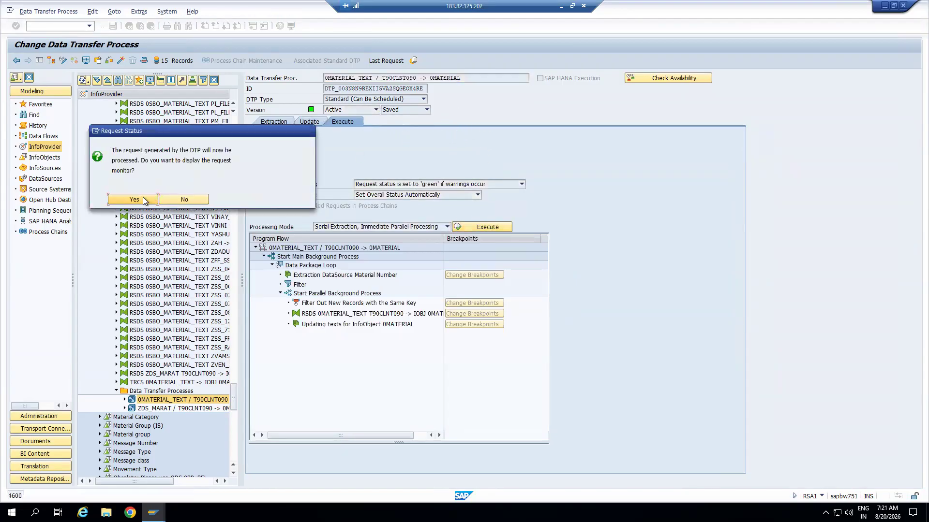
pyautogui.click(139, 198)
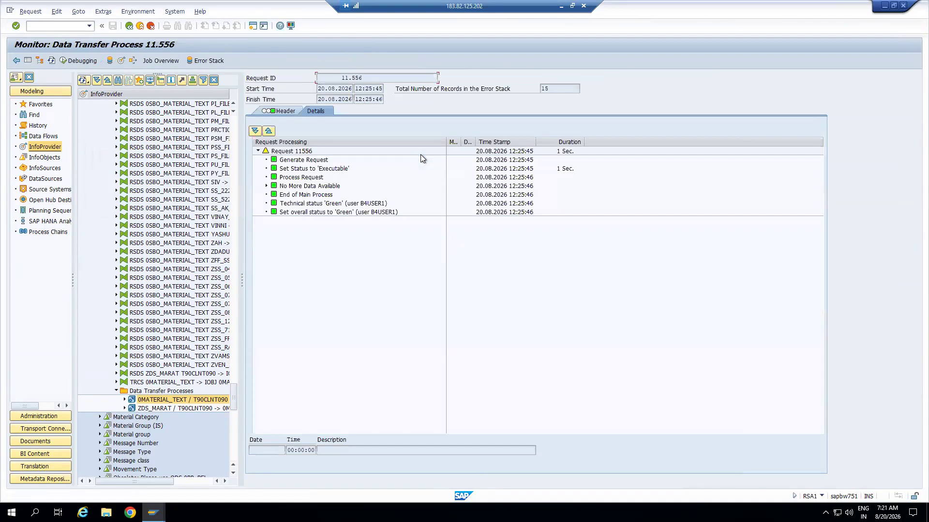
pyautogui.click(281, 114)
pyautogui.click(140, 26)
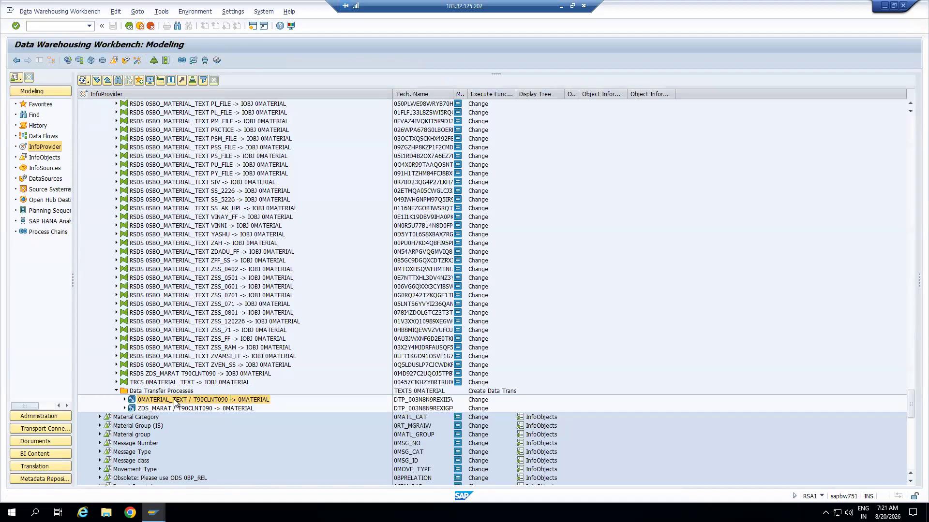
# Step: Copy the 0MATERIAL_TEXT / T90CLNT090 -> 0MATERIAL data transfer process, set the copy's extraction mode to Full and activate it
pyautogui.rightClick(175, 403)
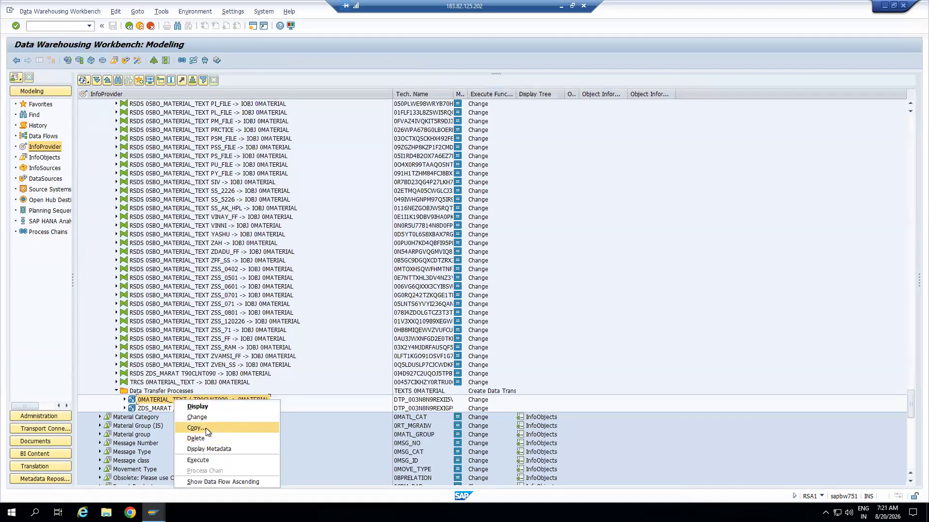
pyautogui.click(205, 428)
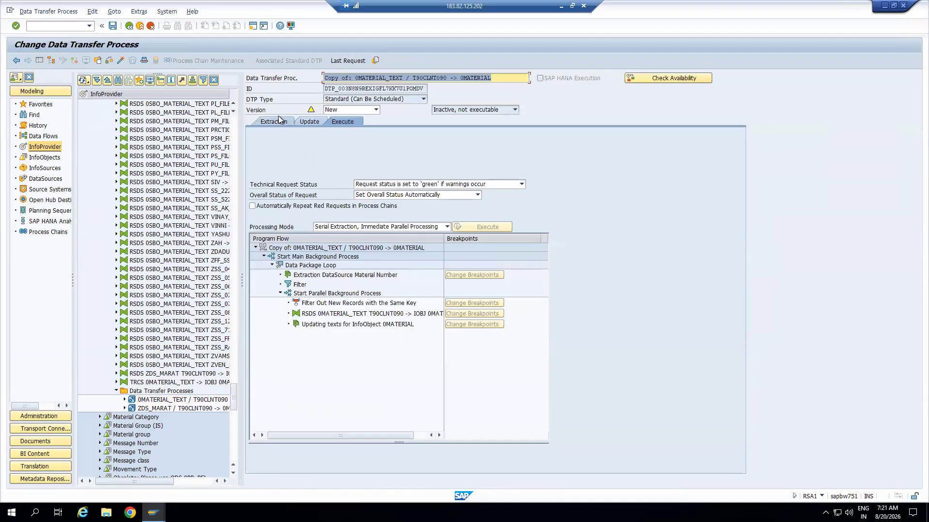
pyautogui.click(276, 122)
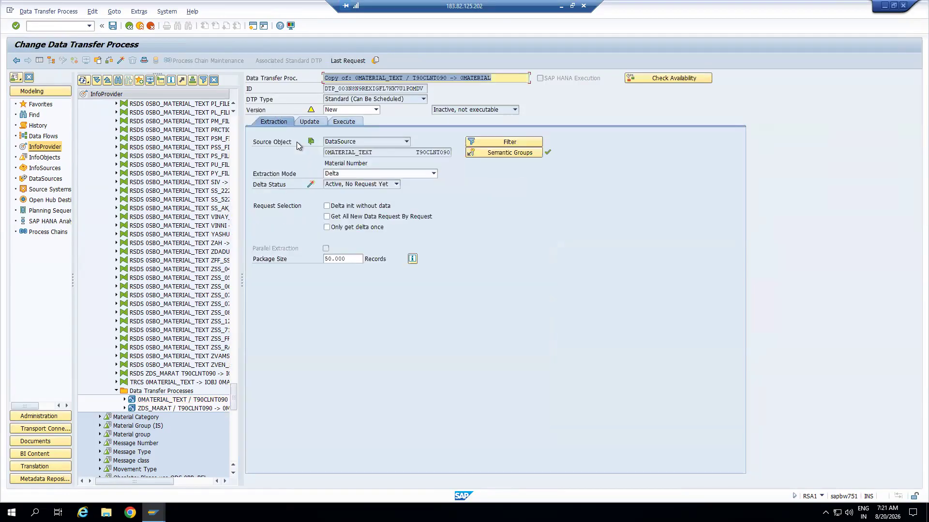
pyautogui.click(345, 174)
pyautogui.click(330, 182)
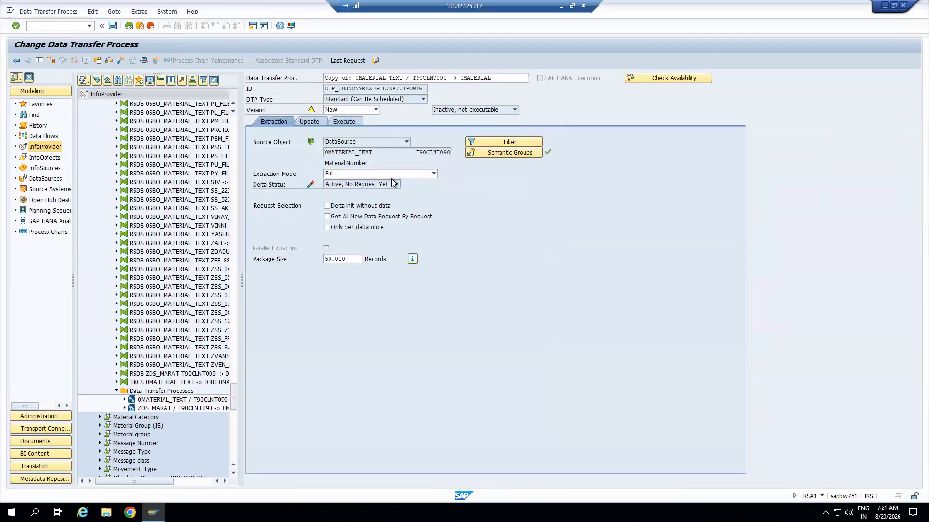
pyautogui.click(120, 60)
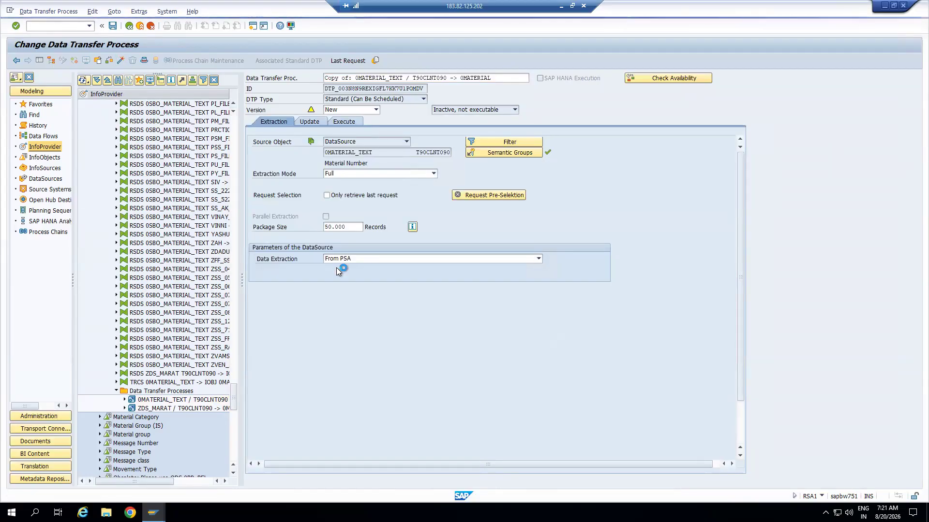
# Step: Execute the copied 0MATERIAL_TEXT data transfer process and refresh the request details in the monitor, widening the request processing column
pyautogui.click(352, 122)
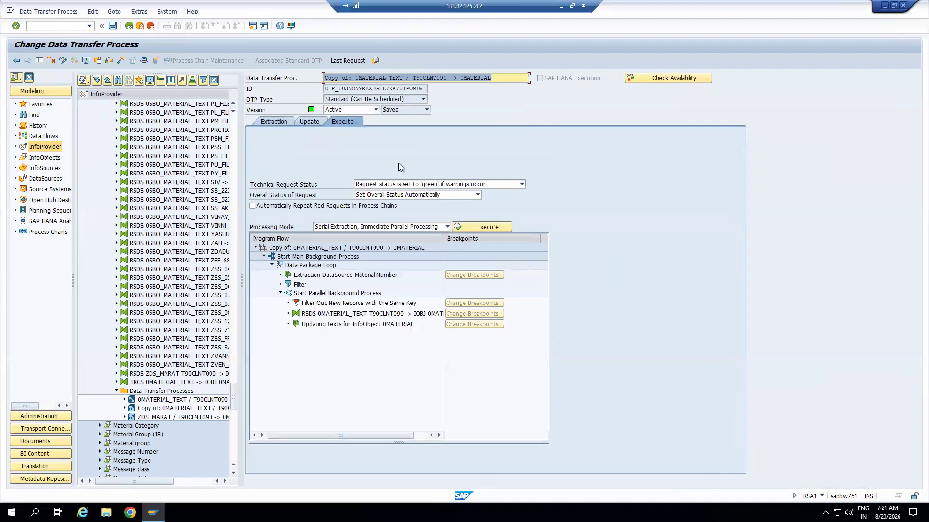
pyautogui.click(481, 226)
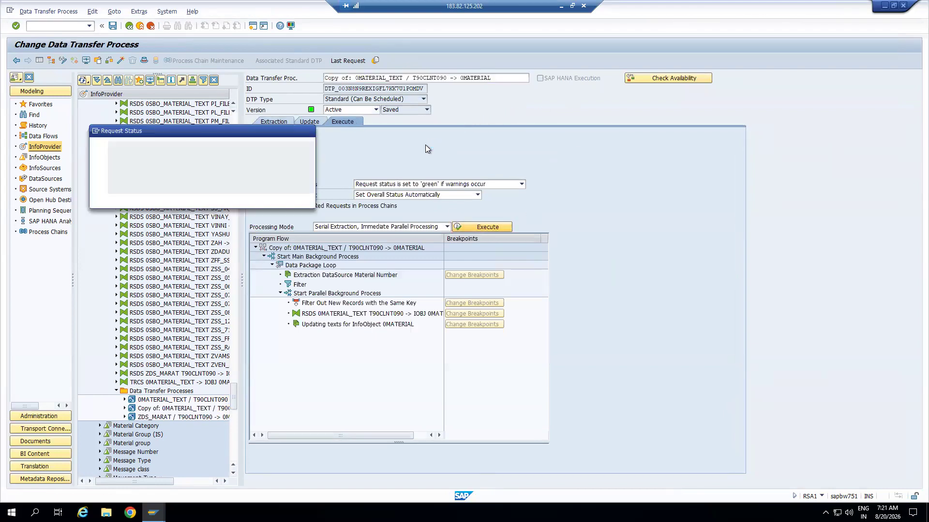
pyautogui.click(147, 199)
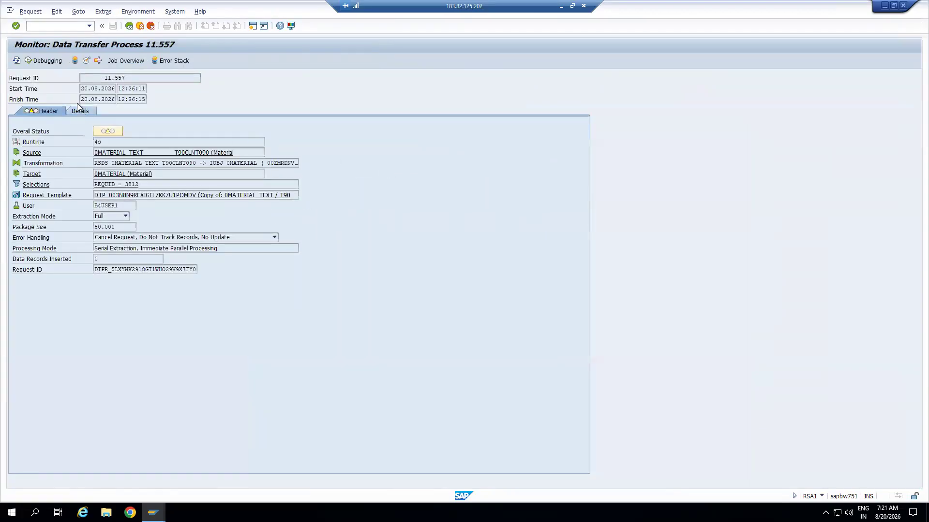
pyautogui.click(79, 110)
pyautogui.click(17, 61)
pyautogui.click(17, 61)
pyautogui.click(15, 60)
pyautogui.click(29, 187)
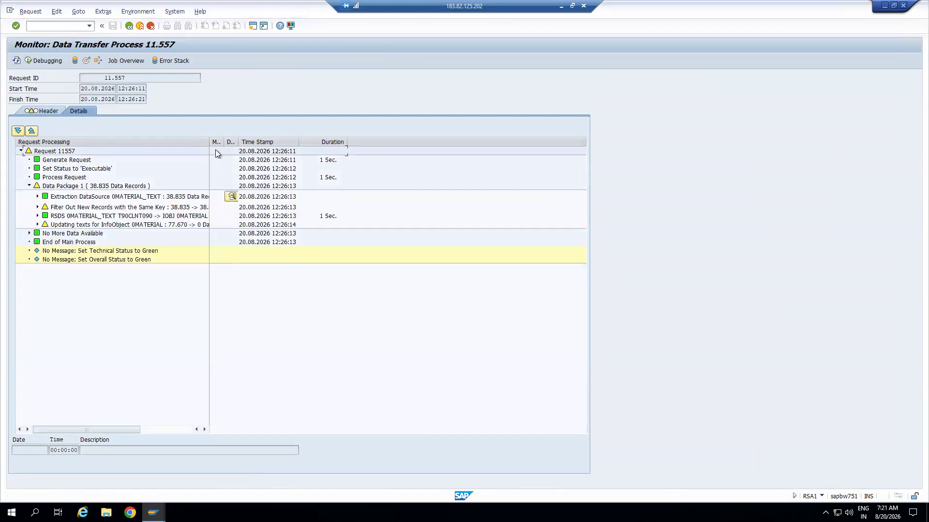
pyautogui.moveTo(208, 140); pyautogui.dragTo(295, 142)
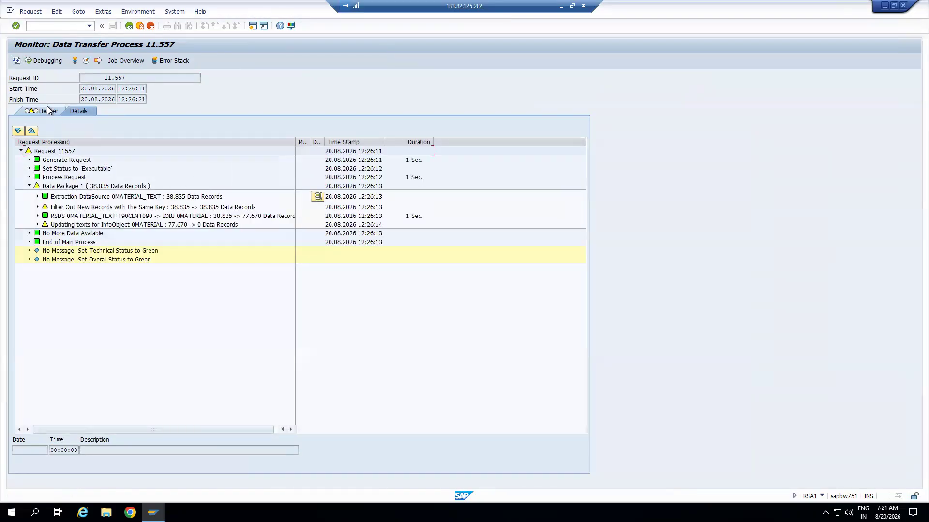
pyautogui.click(16, 61)
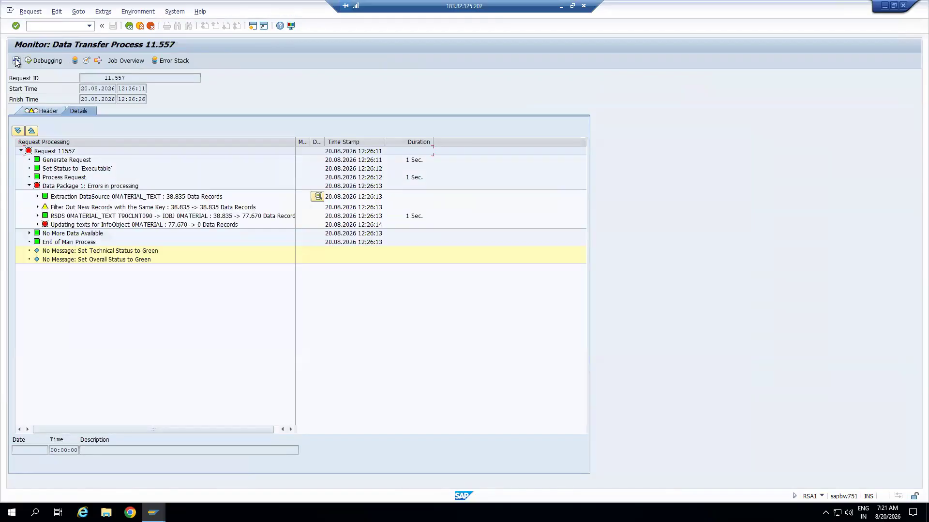
pyautogui.click(16, 61)
pyautogui.moveTo(295, 141); pyautogui.dragTo(330, 142)
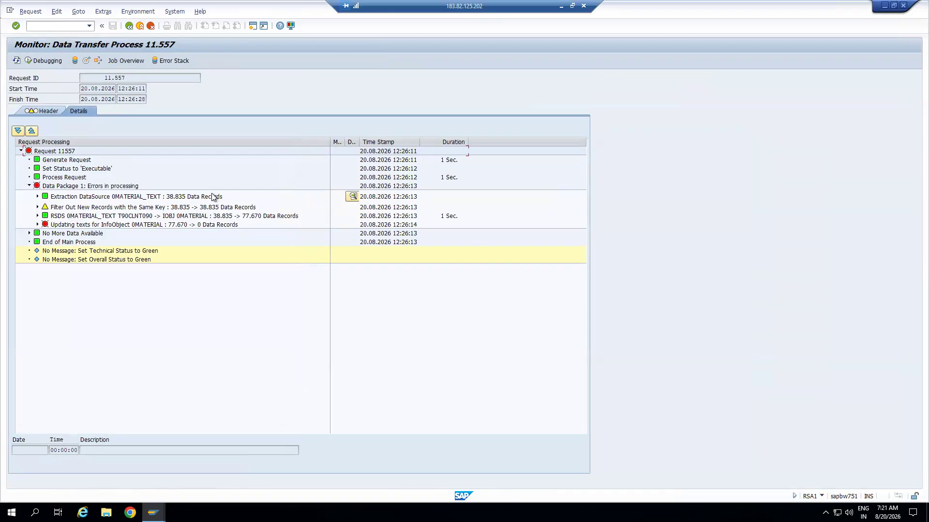
# Step: Expand the 0MATERIAL texts update in data package 1, open its error handling messages and enlarge the message window
pyautogui.click(74, 225)
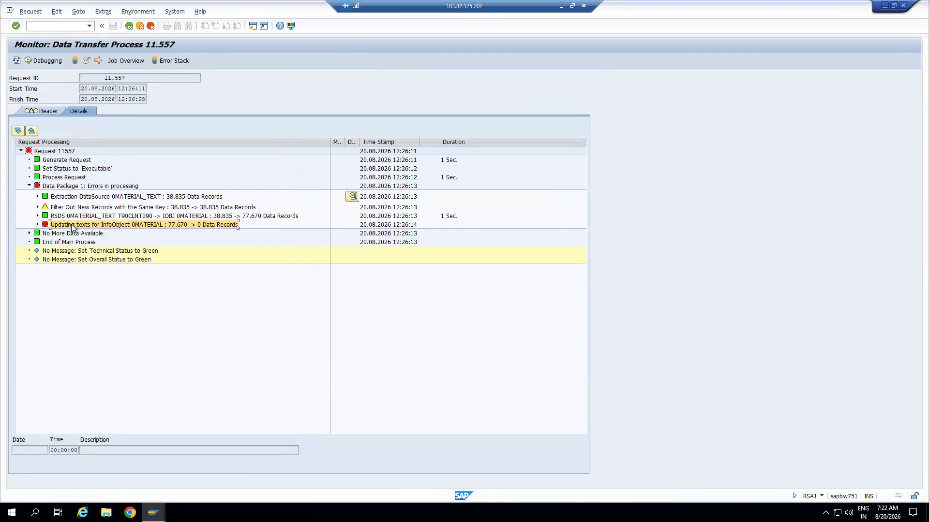
pyautogui.click(49, 187)
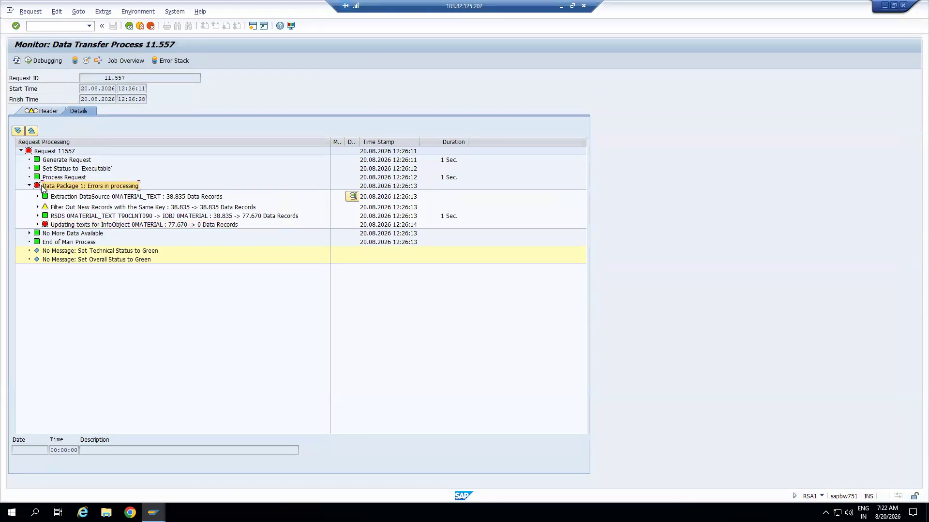
pyautogui.click(38, 224)
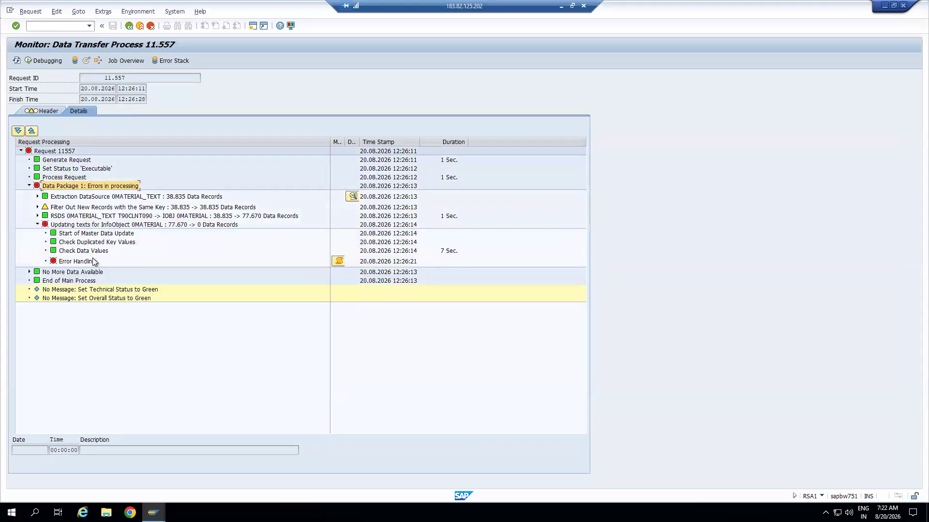
pyautogui.click(337, 262)
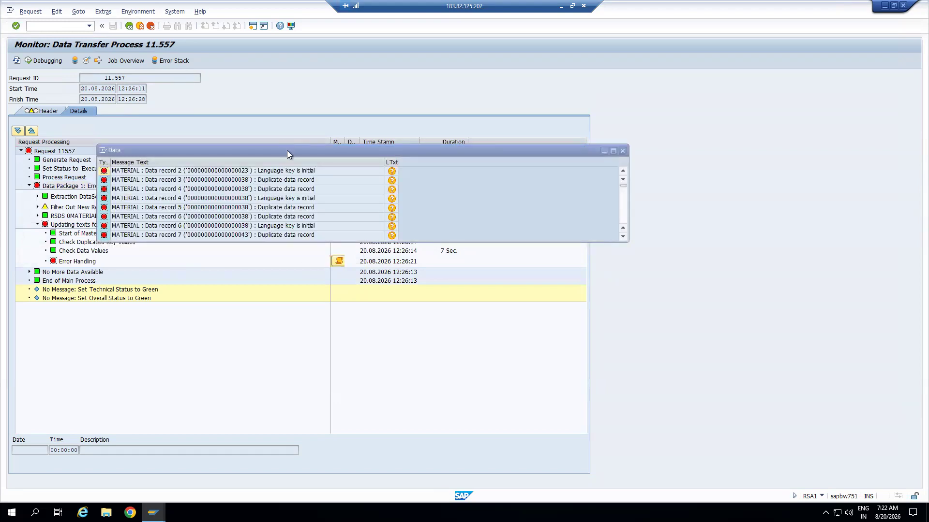
pyautogui.moveTo(287, 150); pyautogui.dragTo(384, 162)
pyautogui.moveTo(438, 255); pyautogui.dragTo(448, 376)
# Step: Examine the individual data record messages logged for the 0MATERIAL texts update, from record 8 to record 24
pyautogui.click(384, 266)
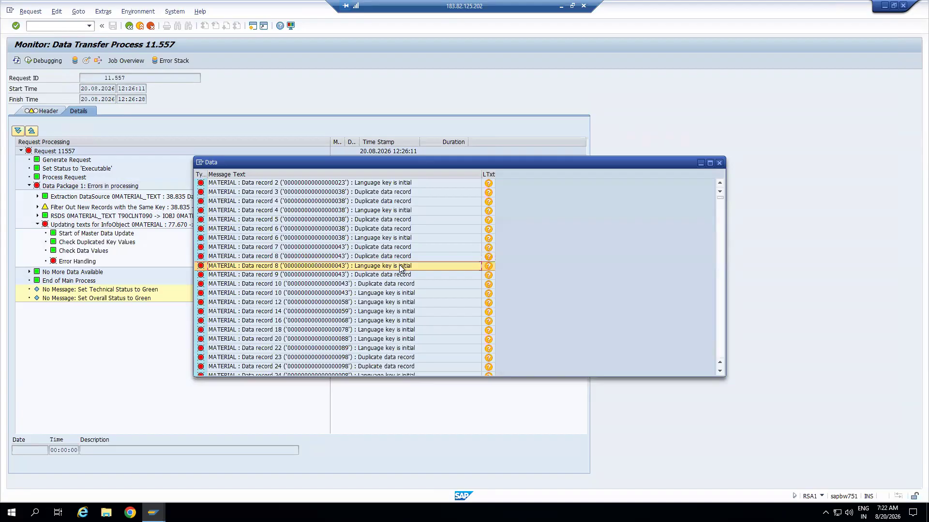
pyautogui.click(394, 276)
pyautogui.click(393, 285)
pyautogui.click(391, 294)
pyautogui.click(393, 313)
pyautogui.click(383, 366)
pyautogui.click(379, 359)
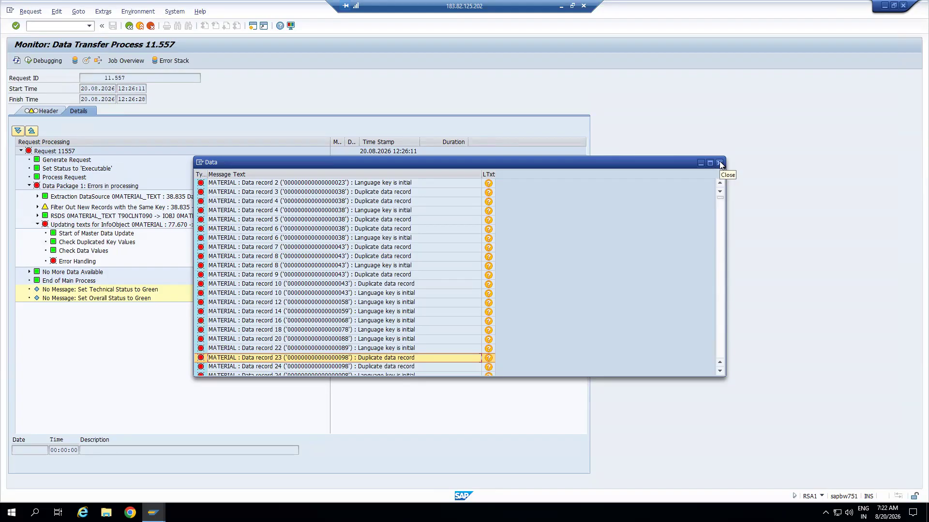
# Step: Close the error handling message list and leave the request monitor to return to the copied 0MATERIAL_TEXT data transfer process
pyautogui.click(402, 192)
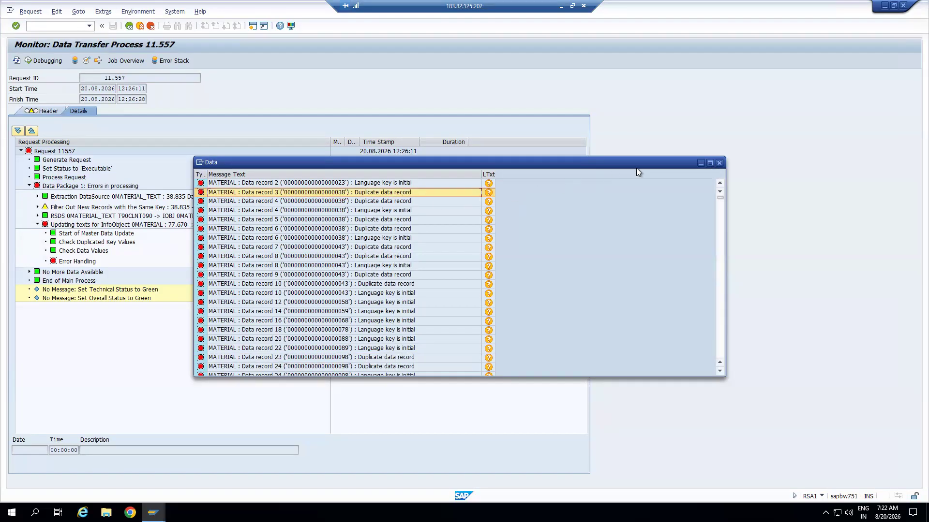
pyautogui.click(718, 164)
pyautogui.click(140, 26)
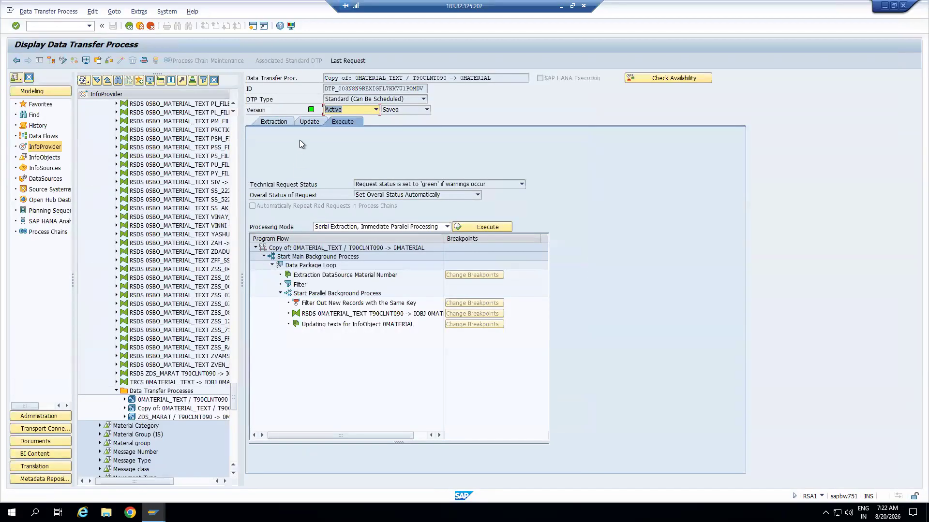
# Step: Enable Handle Duplicated Record Key in the update settings of the copied 0MATERIAL_TEXT data transfer process and activate it
pyautogui.click(309, 122)
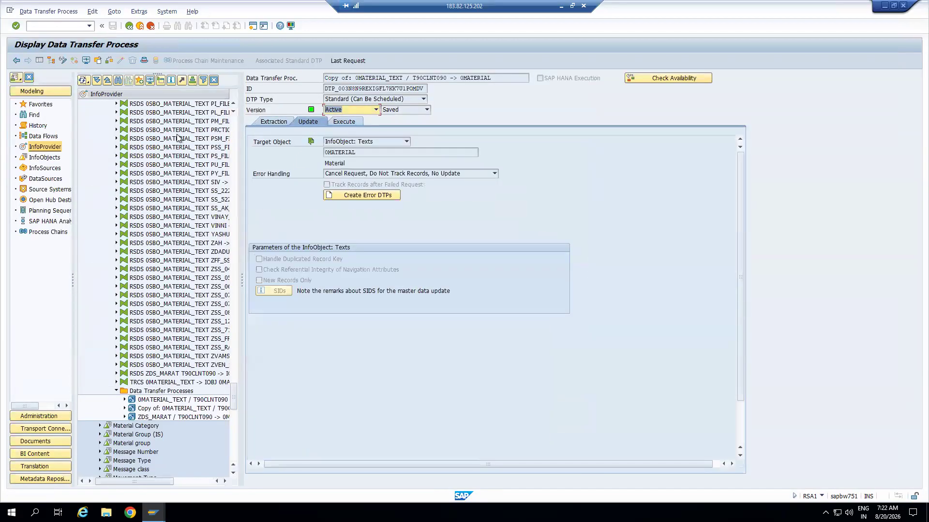
pyautogui.click(62, 60)
pyautogui.click(260, 260)
pyautogui.click(121, 61)
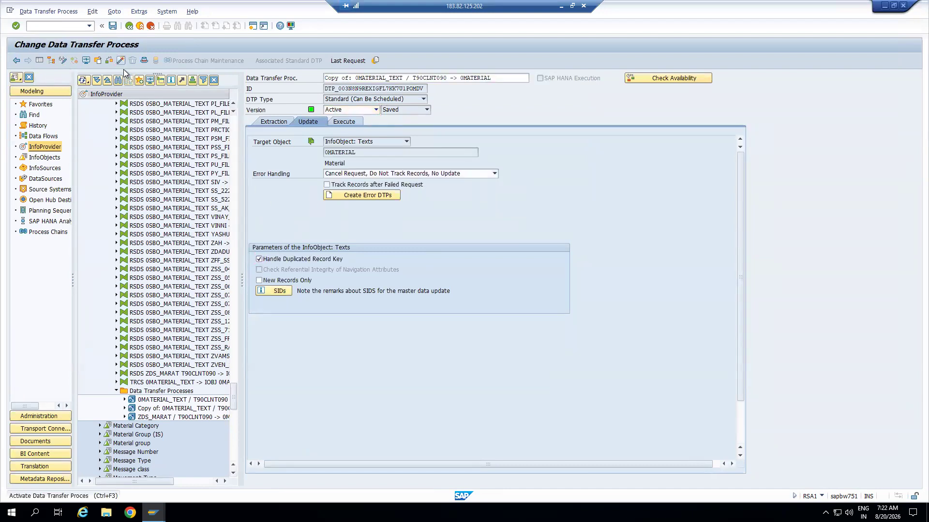
pyautogui.click(232, 292)
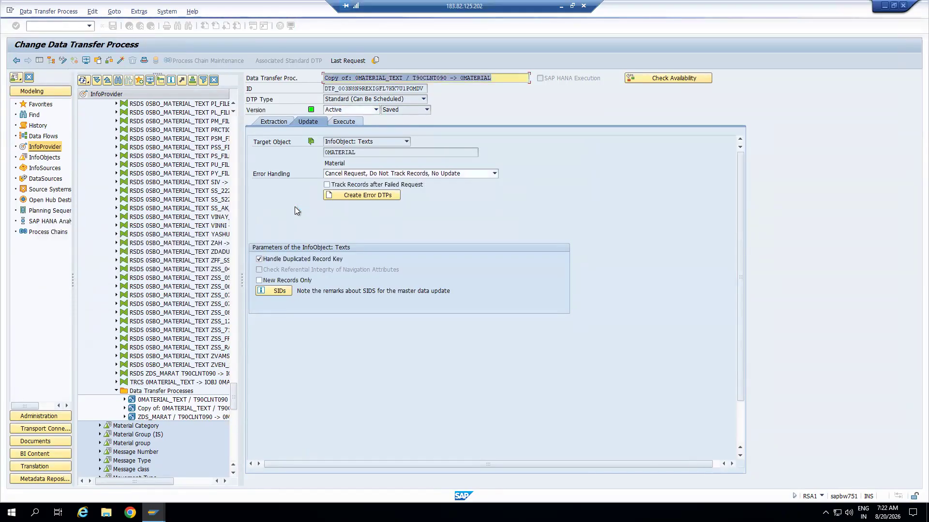
# Step: Try to execute the copied 0MATERIAL_TEXT data transfer process again and open its last request in the monitor
pyautogui.click(348, 122)
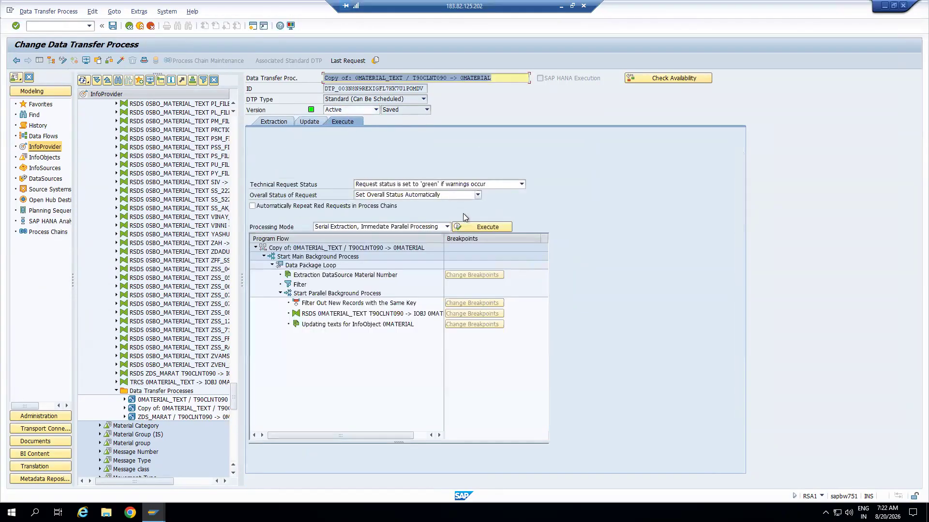
pyautogui.click(468, 225)
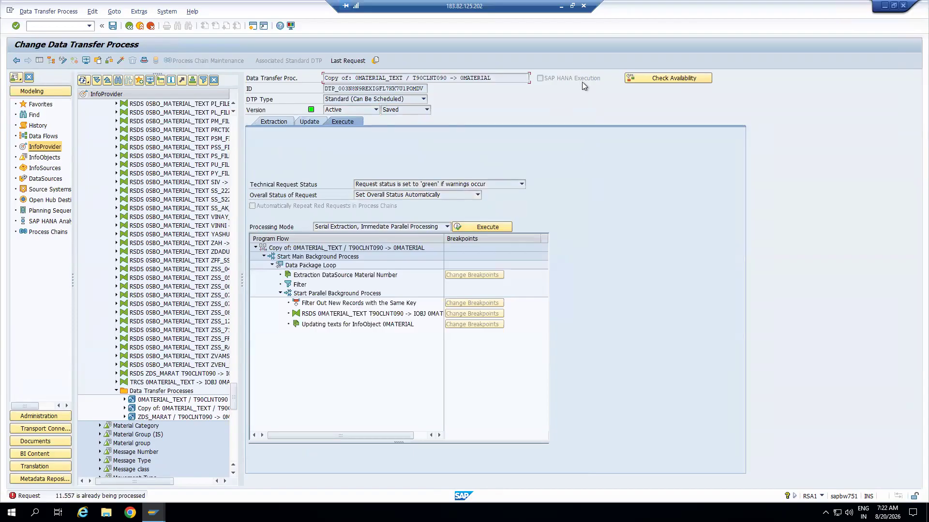
pyautogui.click(353, 62)
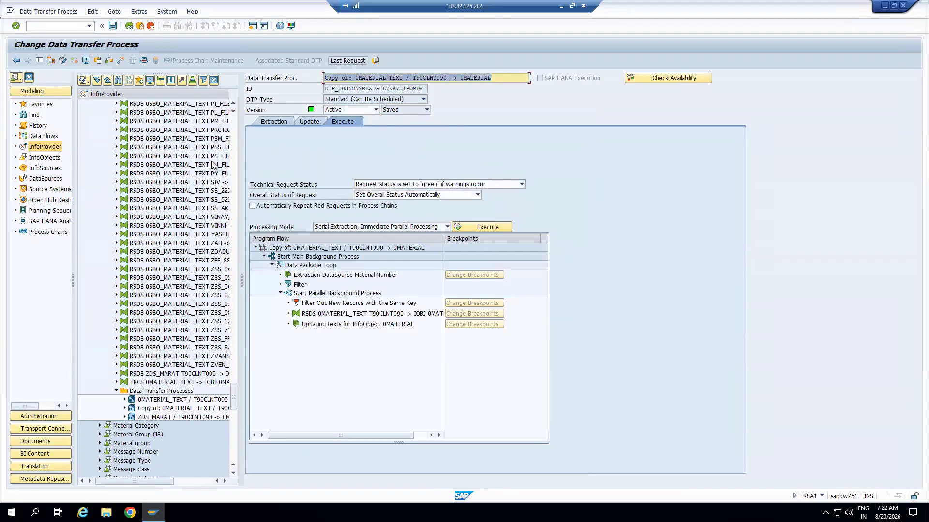
pyautogui.click(335, 62)
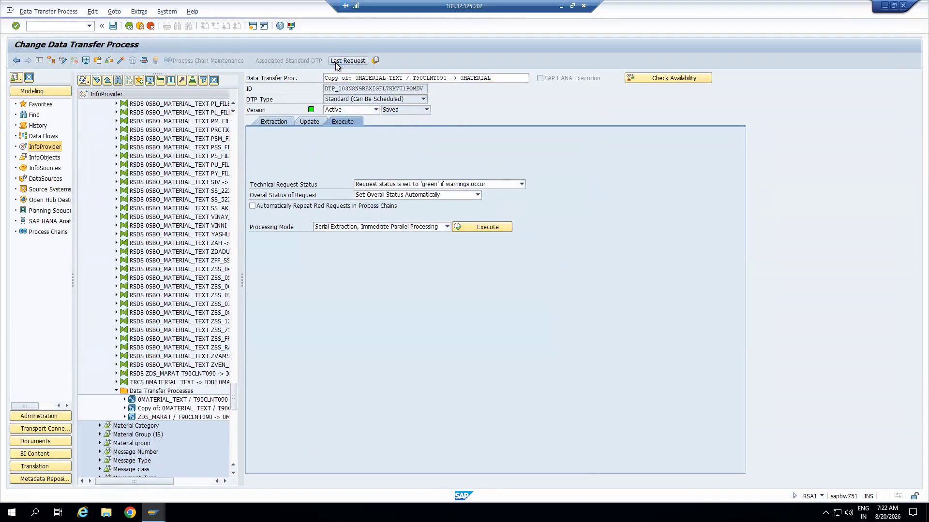
# Step: Refresh the monitor of request 11557, check its header and details, and hide the navigation tree
pyautogui.click(52, 62)
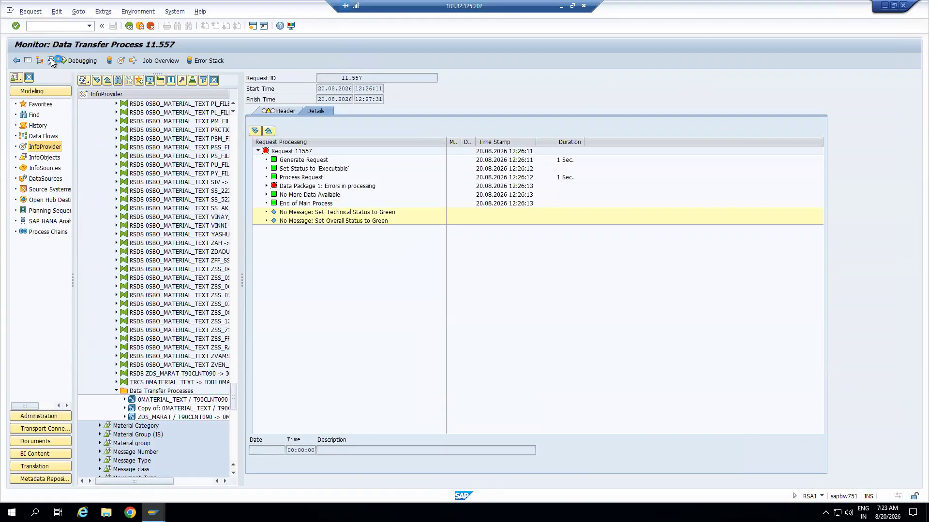
pyautogui.click(290, 113)
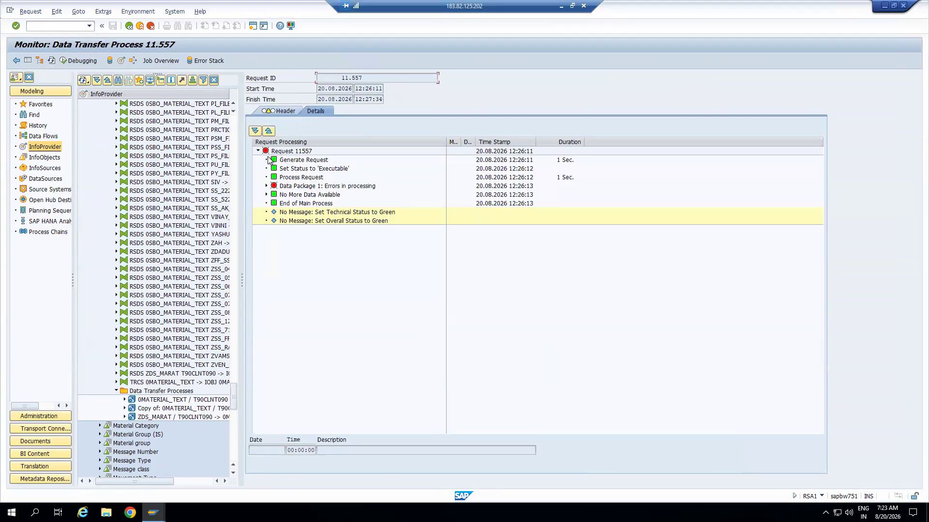
pyautogui.click(316, 111)
pyautogui.click(52, 61)
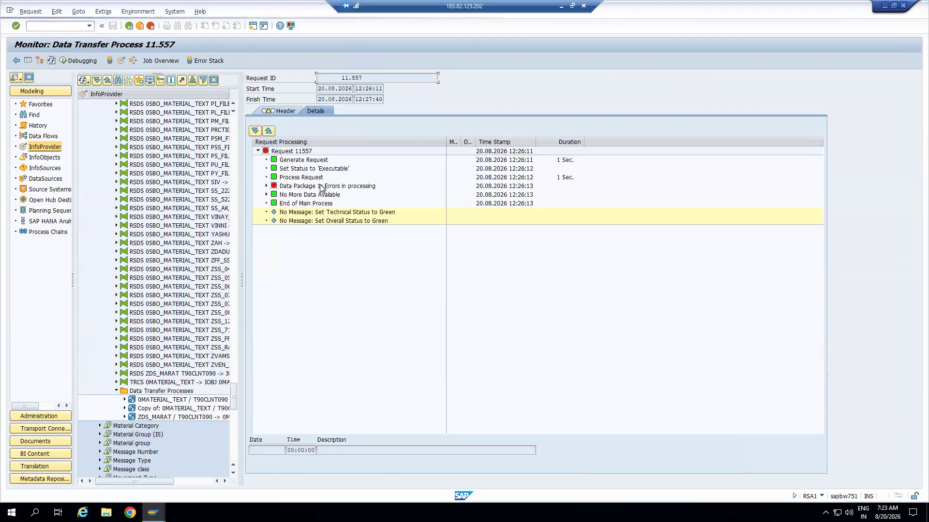
pyautogui.click(40, 62)
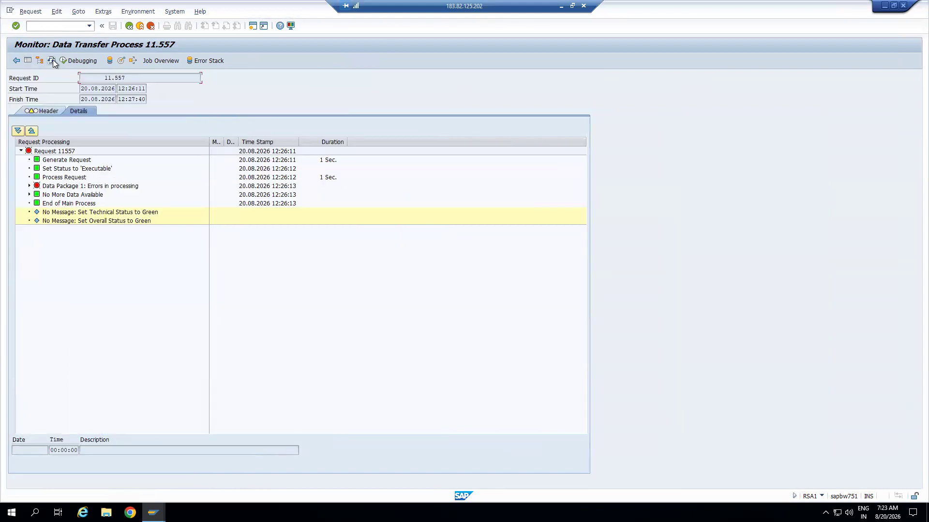
pyautogui.click(52, 62)
# Step: Go to the request management of the Material texts and open the monitor of request 11557 from there
pyautogui.press('F3')
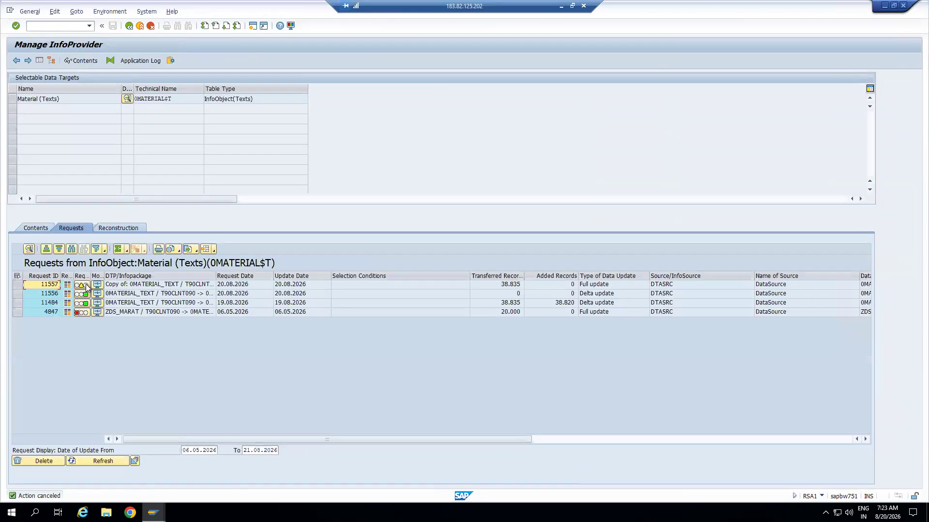
pyautogui.click(86, 284)
pyautogui.click(232, 281)
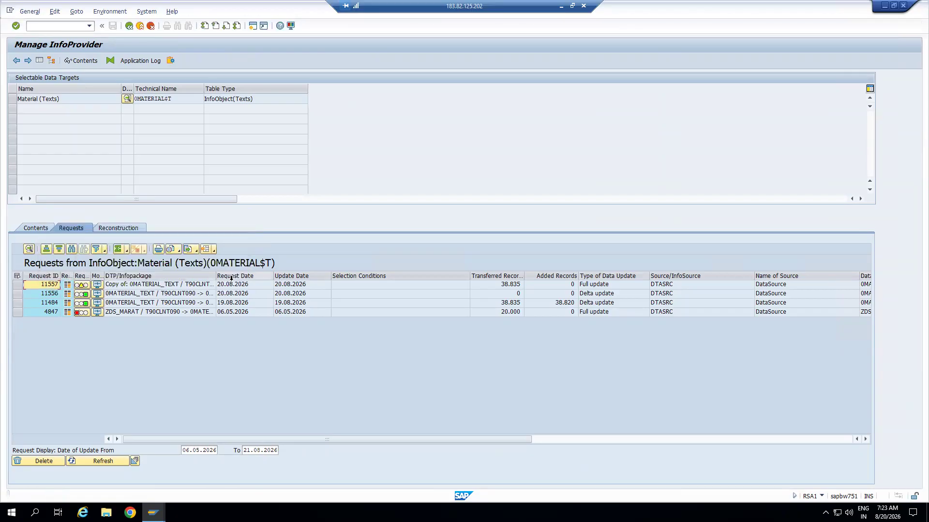
pyautogui.click(97, 285)
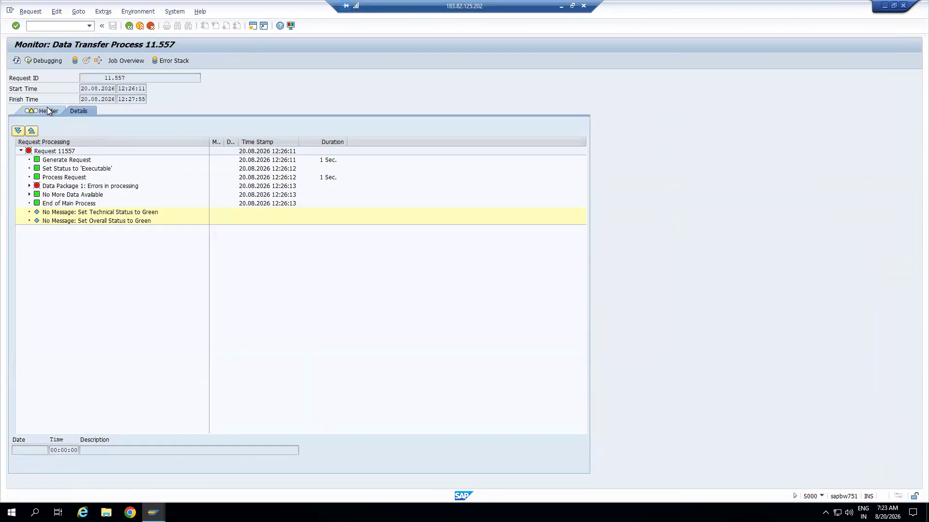
# Step: Review the header of request 11557, expand data package 1 in the details and refresh the monitor repeatedly to check for progress
pyautogui.click(49, 111)
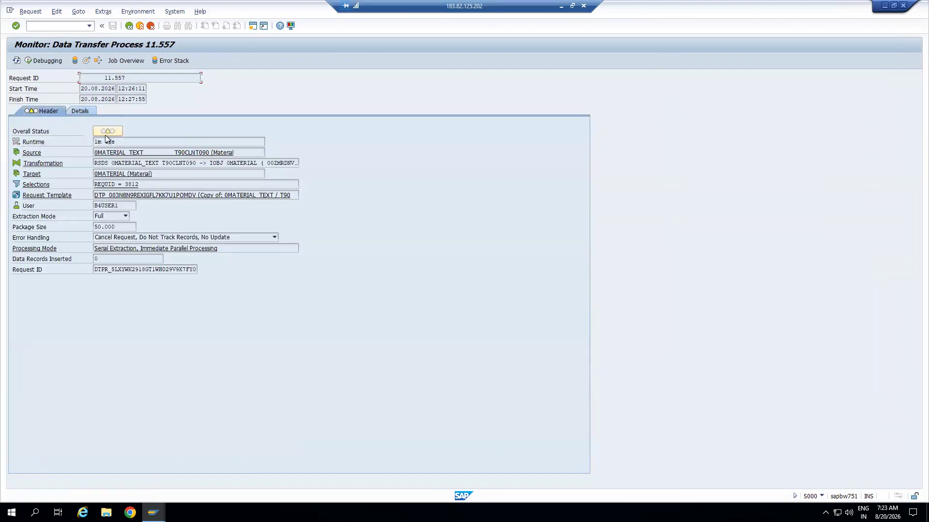
pyautogui.click(86, 112)
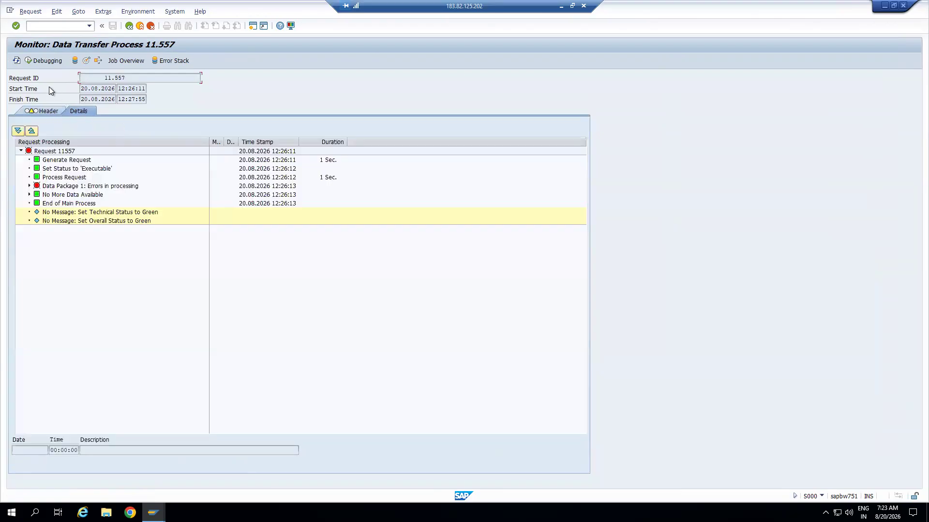
pyautogui.click(16, 61)
pyautogui.click(17, 62)
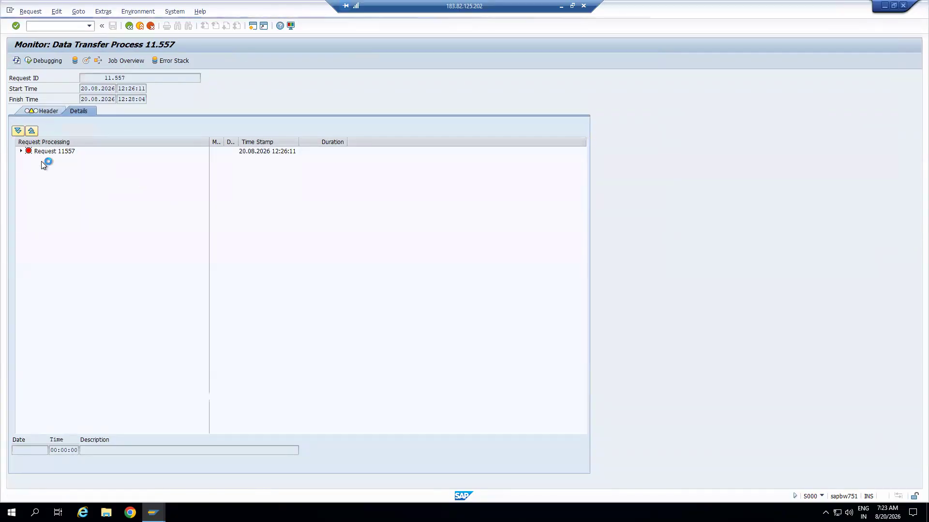
pyautogui.click(29, 186)
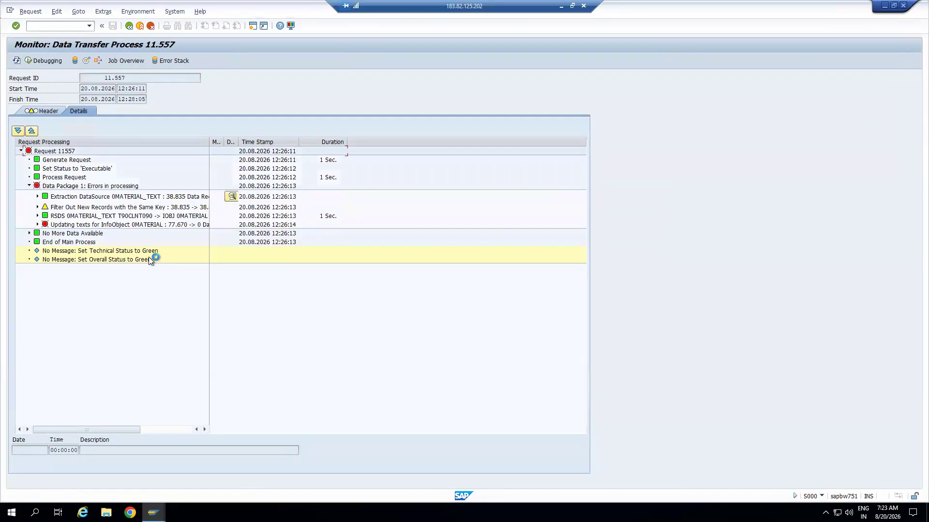
pyautogui.click(17, 61)
pyautogui.click(18, 61)
pyautogui.click(17, 61)
pyautogui.click(18, 61)
pyautogui.click(17, 60)
pyautogui.click(17, 61)
pyautogui.click(17, 60)
pyautogui.click(17, 61)
pyautogui.click(17, 62)
# Step: Compare the overall status of request 11557 with its details, then return to managing the Material texts target
pyautogui.click(48, 111)
pyautogui.click(79, 111)
pyautogui.click(45, 111)
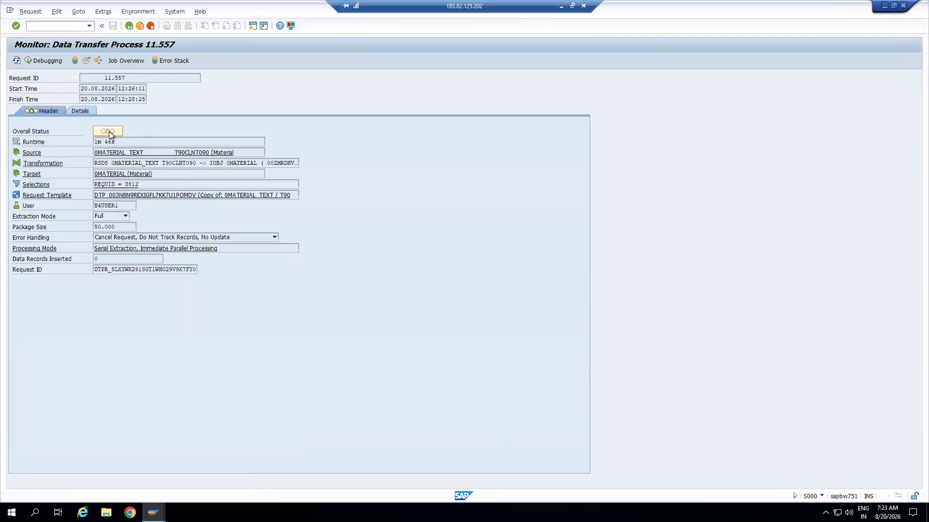
pyautogui.moveTo(113, 133)
pyautogui.click(81, 111)
pyautogui.click(86, 60)
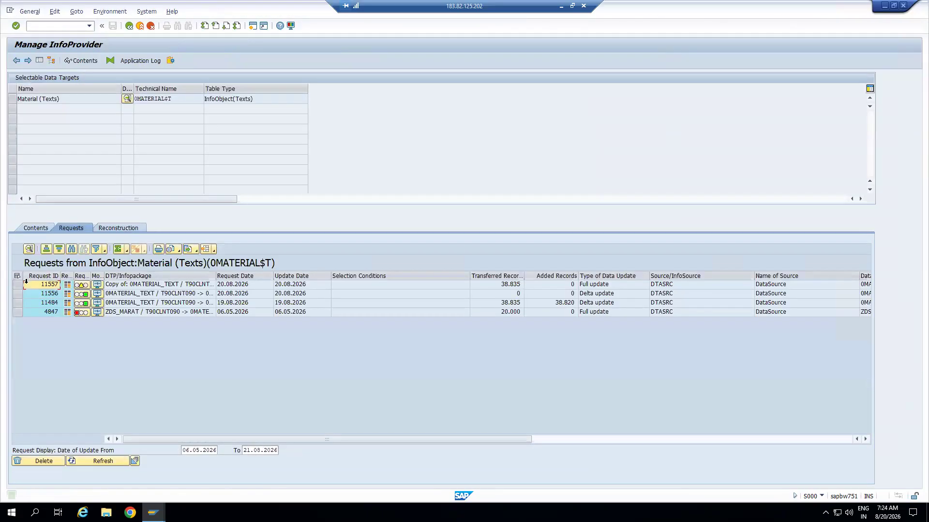
# Step: Delete request 11557 from the Material texts and confirm the deletion of its control entry
pyautogui.click(17, 286)
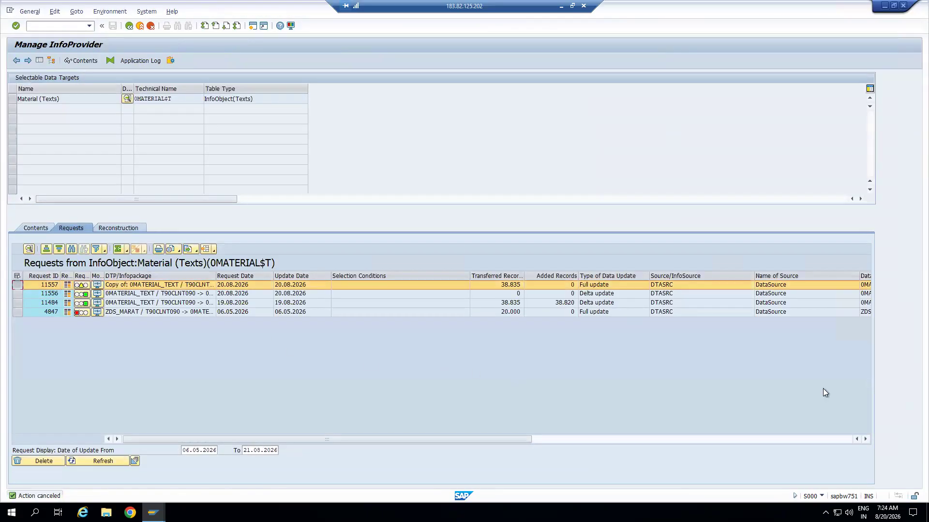
pyautogui.click(50, 461)
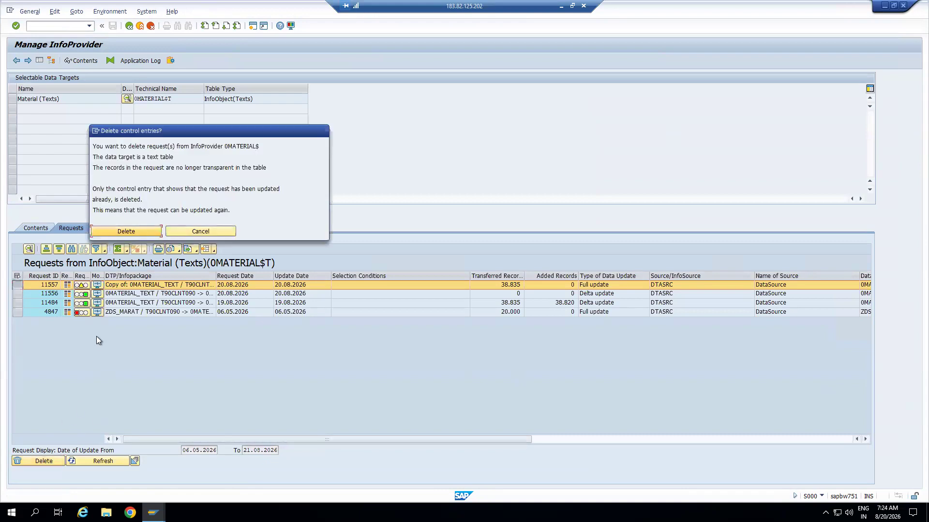
pyautogui.click(118, 227)
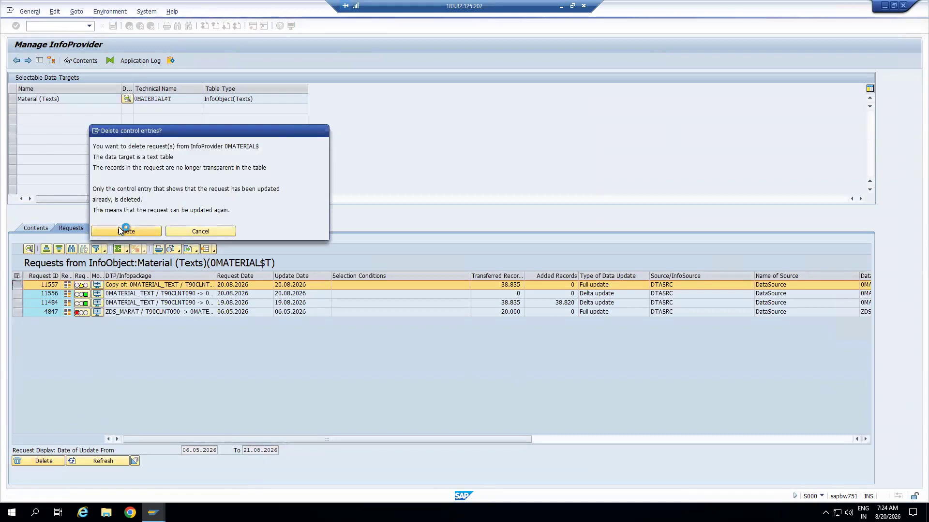
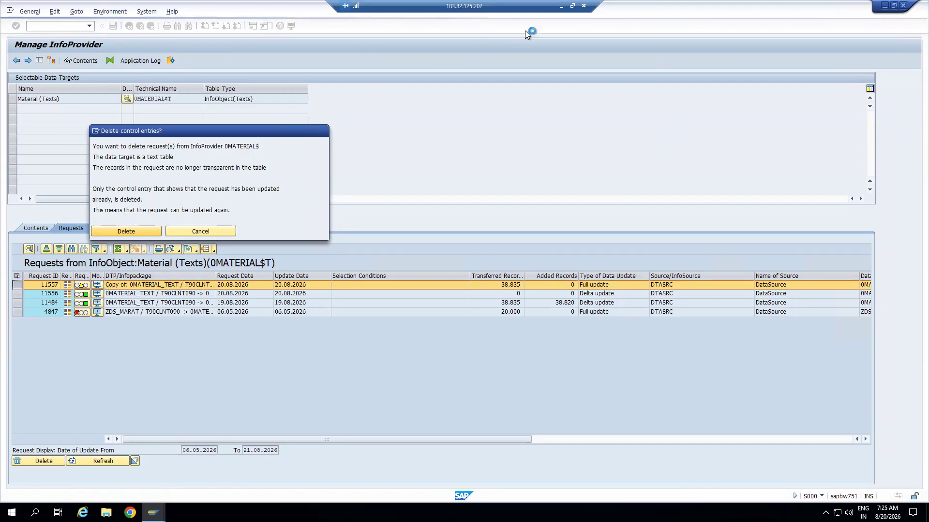
# Step: Switch to the Notepad++ notes and add the lines "Attr -- FUll" and "Attr - Delta" below the Full and Delta definitions
pyautogui.click(561, 6)
pyautogui.click(154, 321)
pyautogui.press('Return')
pyautogui.press('Return')
pyautogui.write('Attr')
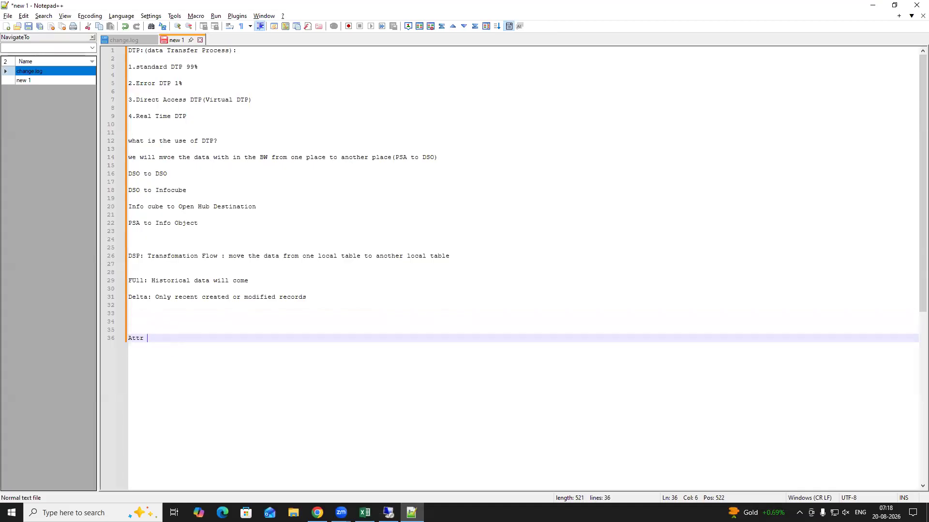
pyautogui.write(' -- FUll')
pyautogui.press('Escape')
pyautogui.press('Return')
pyautogui.press('Return')
pyautogui.write('Attr ')
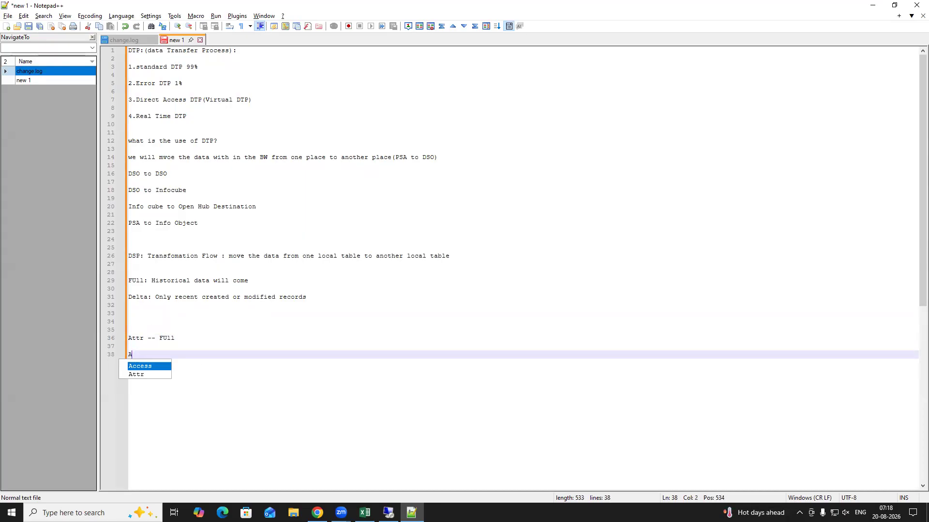
pyautogui.write('- ')
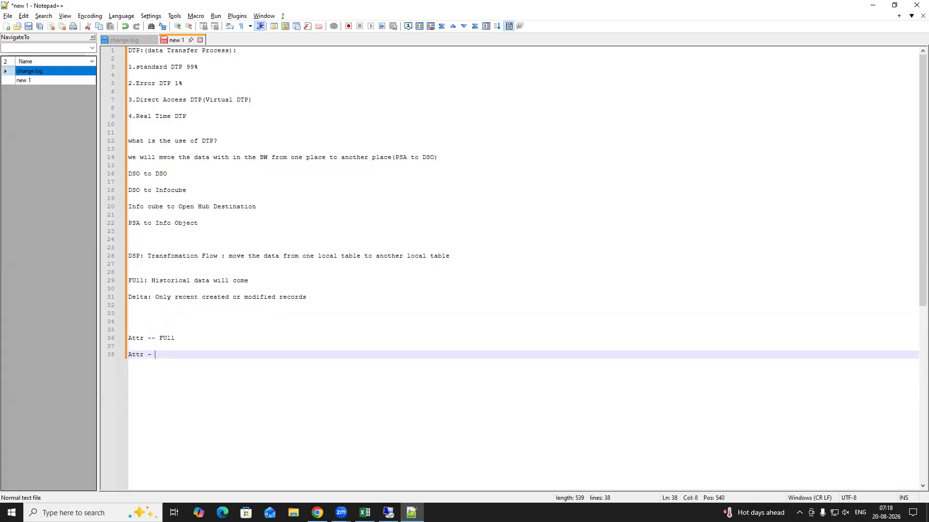
pyautogui.write('Delta')
pyautogui.press('Return')
pyautogui.press('Return')
pyautogui.press('Return')
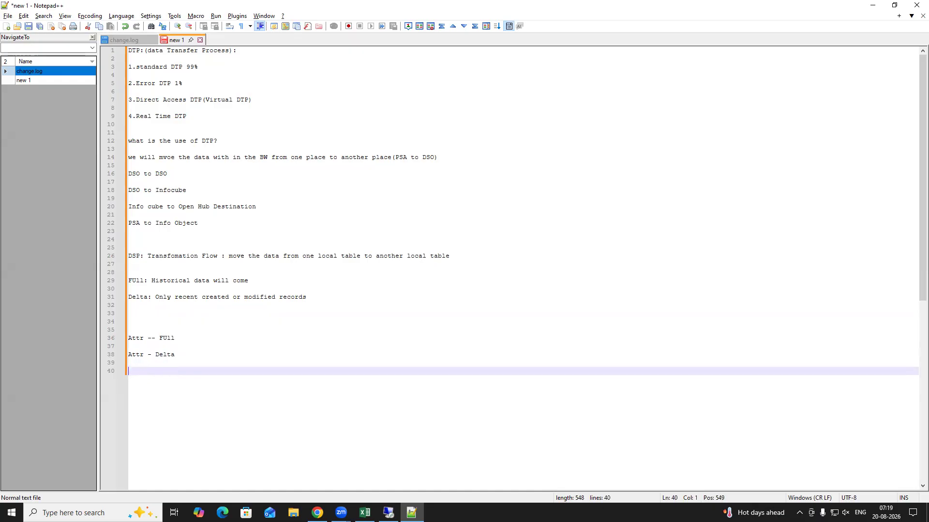
# Step: Add the lines "Text -- FUll" and "TD - Delta" to the notes and switch back to the remote SAP session
pyautogui.write('Text -- Full')
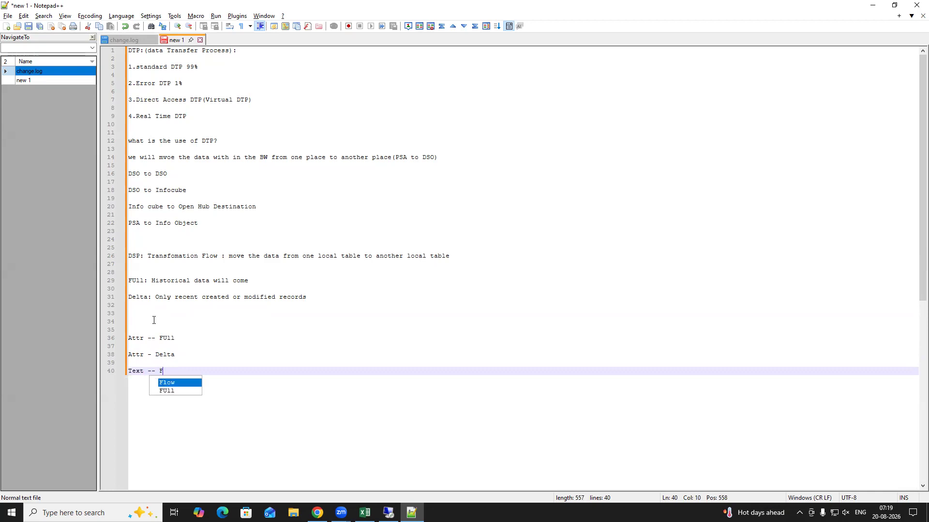
pyautogui.press('Return')
pyautogui.press('Return')
pyautogui.press('Return')
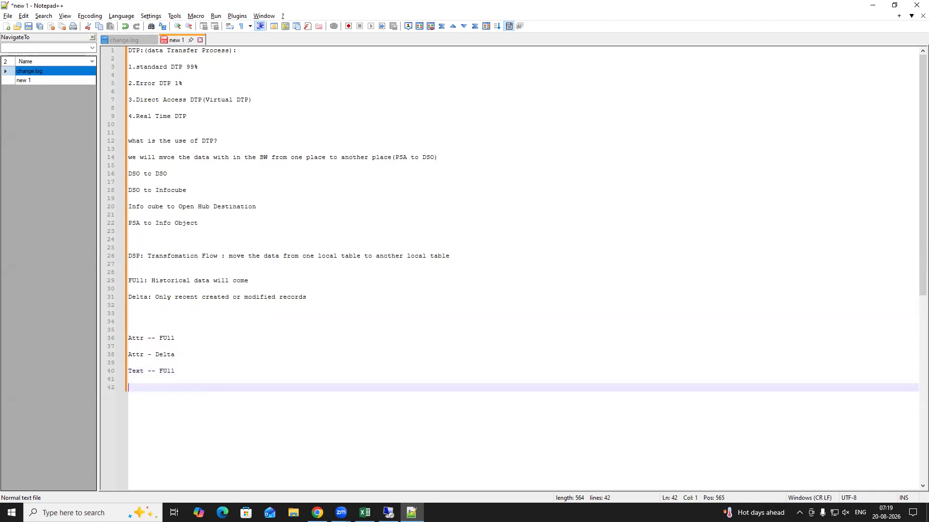
pyautogui.write('TD - Delta')
pyautogui.press('Return')
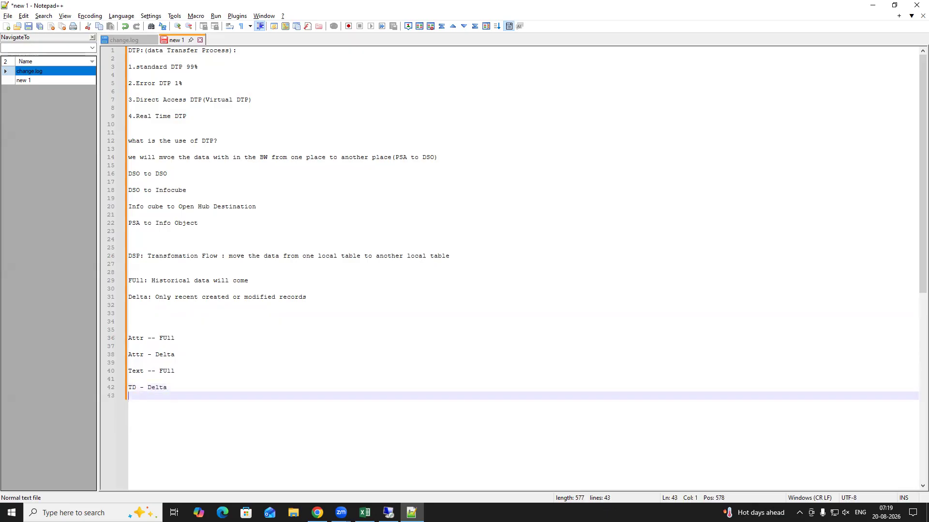
pyautogui.press('Return')
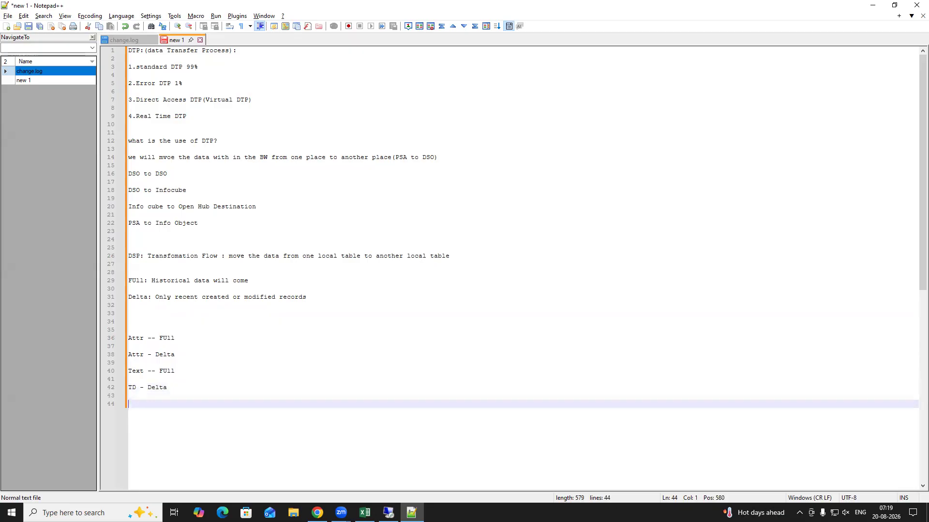
pyautogui.click(389, 512)
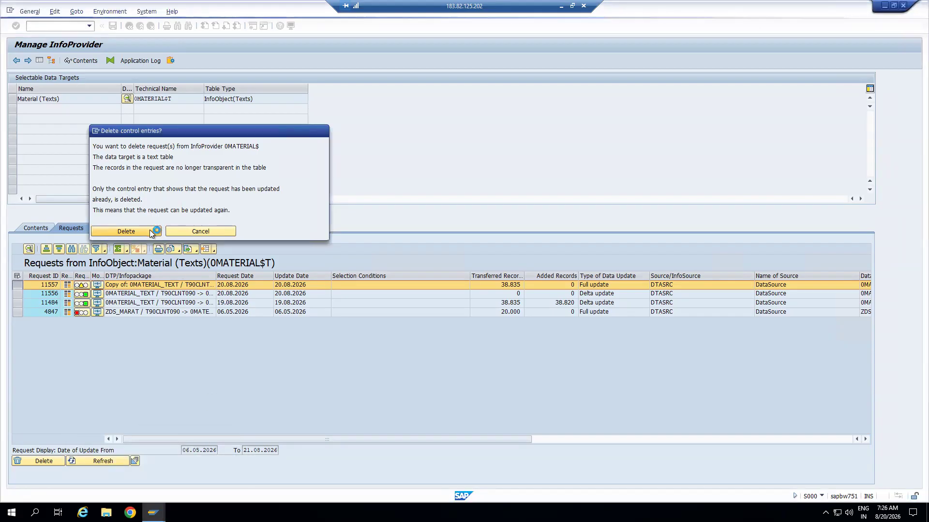
# Step: Try to stop the transaction held up at the control entry deletion for the Material texts
pyautogui.click(97, 133)
pyautogui.click(131, 176)
pyautogui.click(96, 133)
pyautogui.click(123, 173)
pyautogui.click(97, 134)
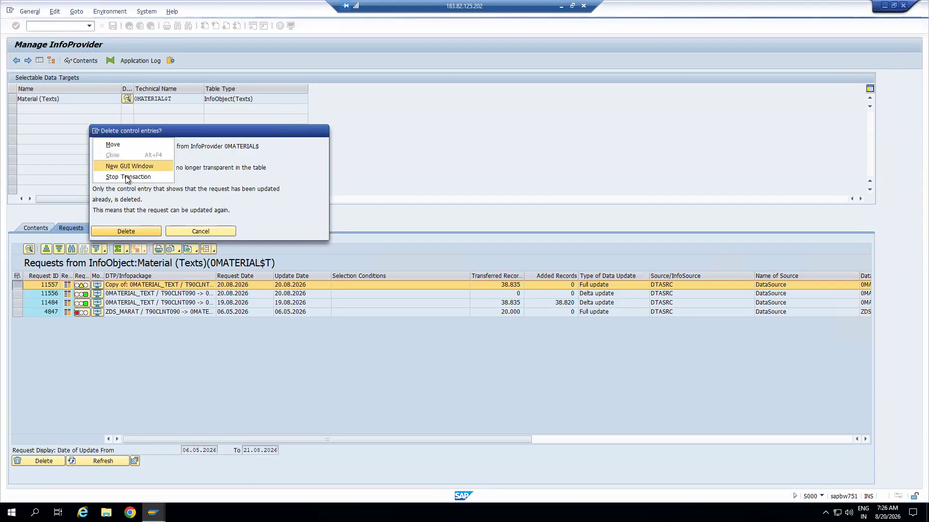
pyautogui.click(126, 177)
pyautogui.click(97, 132)
pyautogui.click(127, 176)
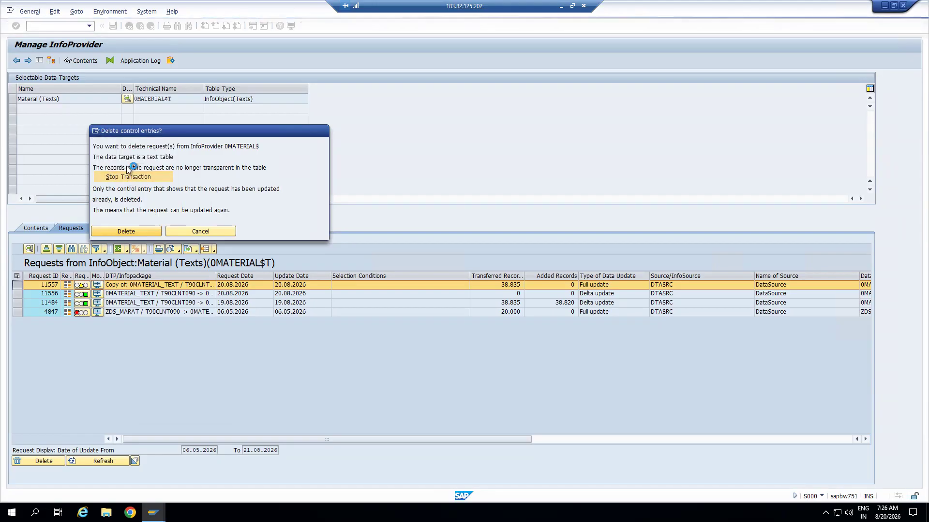
pyautogui.click(96, 132)
pyautogui.click(123, 175)
pyautogui.click(96, 131)
pyautogui.click(126, 176)
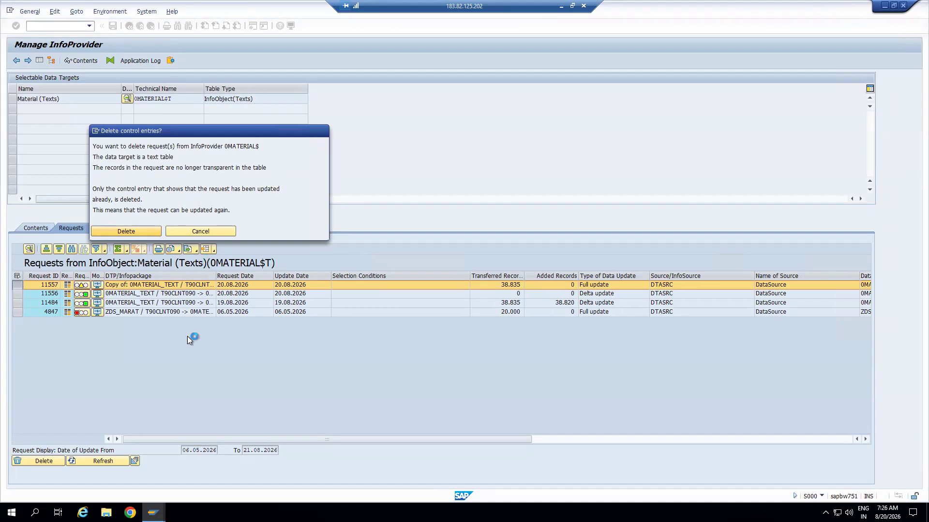
pyautogui.click(153, 513)
pyautogui.click(173, 464)
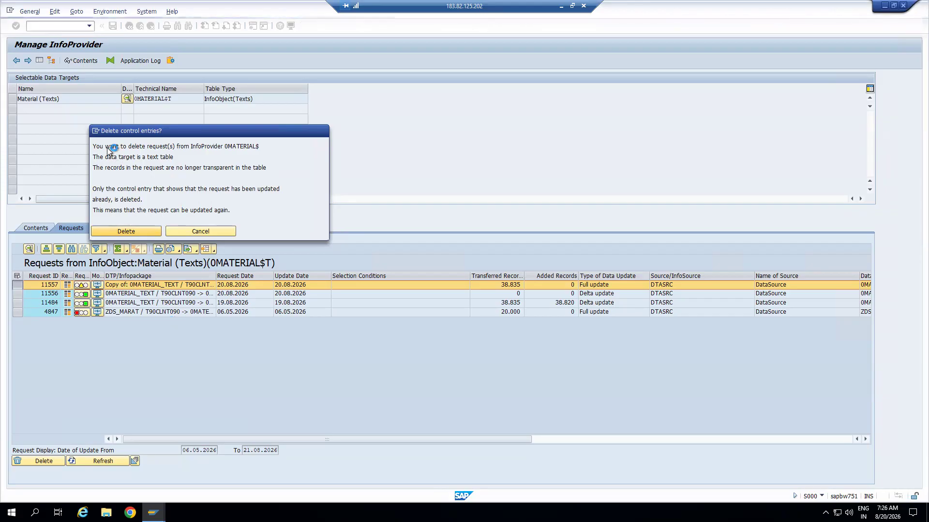
pyautogui.click(96, 131)
pyautogui.click(123, 176)
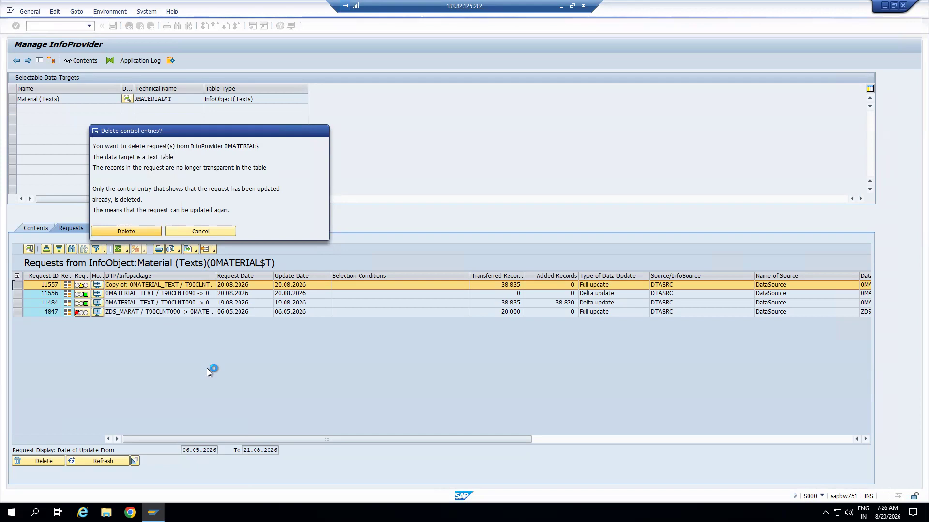
pyautogui.click(153, 515)
pyautogui.click(177, 487)
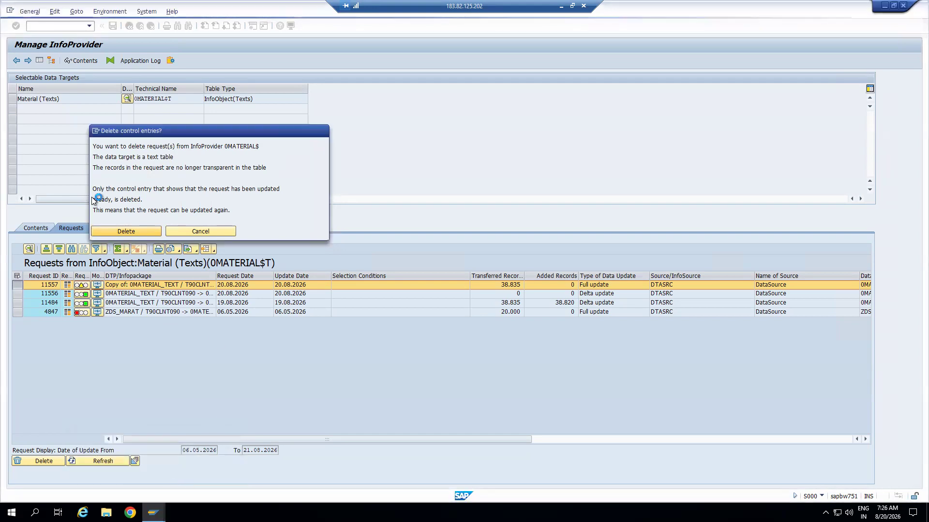
# Step: Open a new GUI window for the InfoProvider tree and search it for 0PLANT
pyautogui.click(96, 131)
pyautogui.click(121, 167)
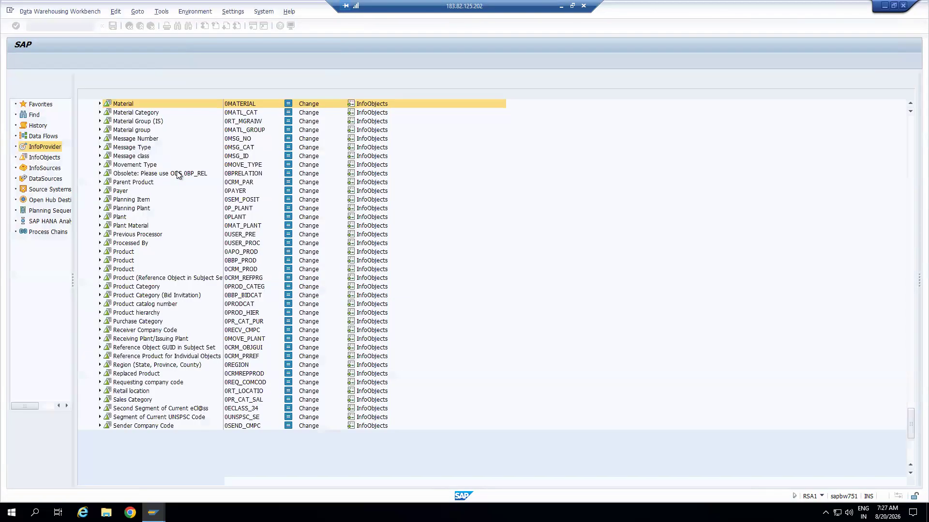
pyautogui.click(118, 80)
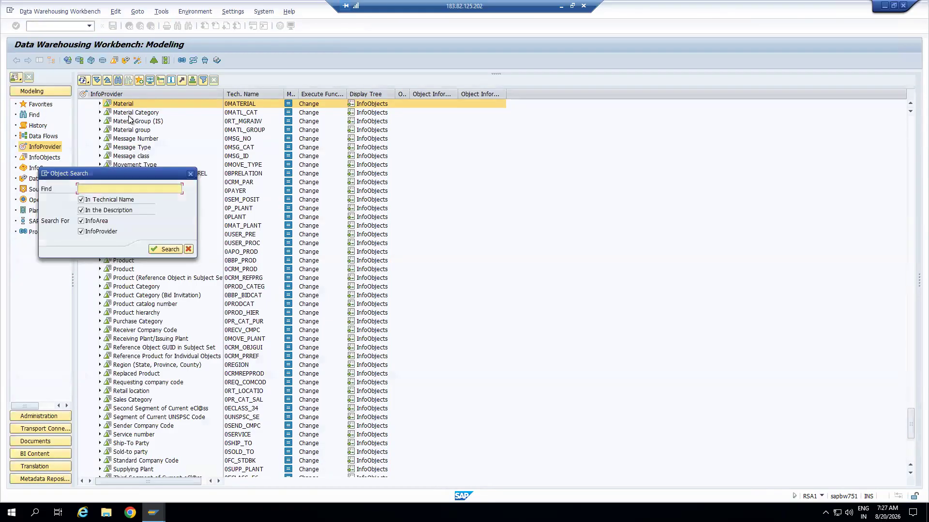
pyautogui.write('0PLANT')
pyautogui.press('Return')
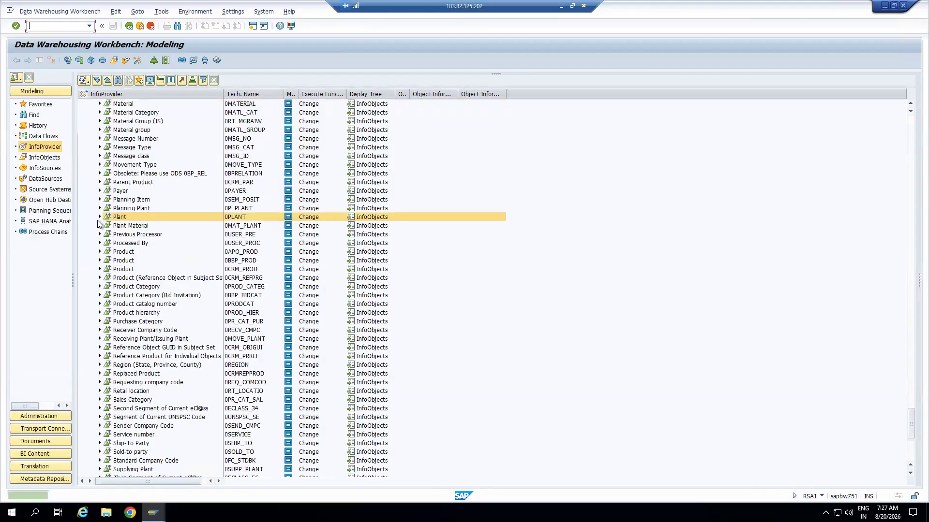
# Step: Expand Plant (Texts) under 0PLANT down to its Data Transfer Processes and open the 0PLANT_TEXT / T90CLNT090 DTP
pyautogui.click(99, 217)
pyautogui.click(108, 243)
pyautogui.scroll(-1, 147, 242)
pyautogui.click(116, 268)
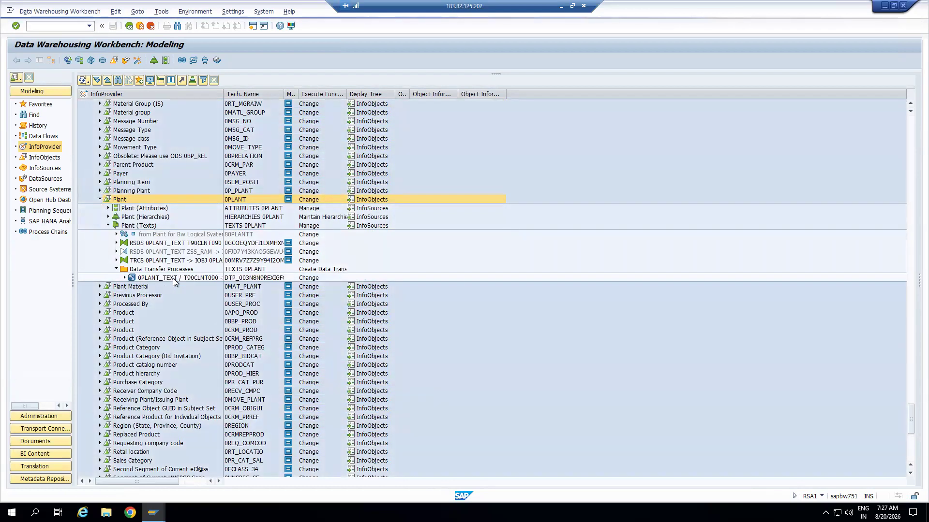
pyautogui.click(173, 278)
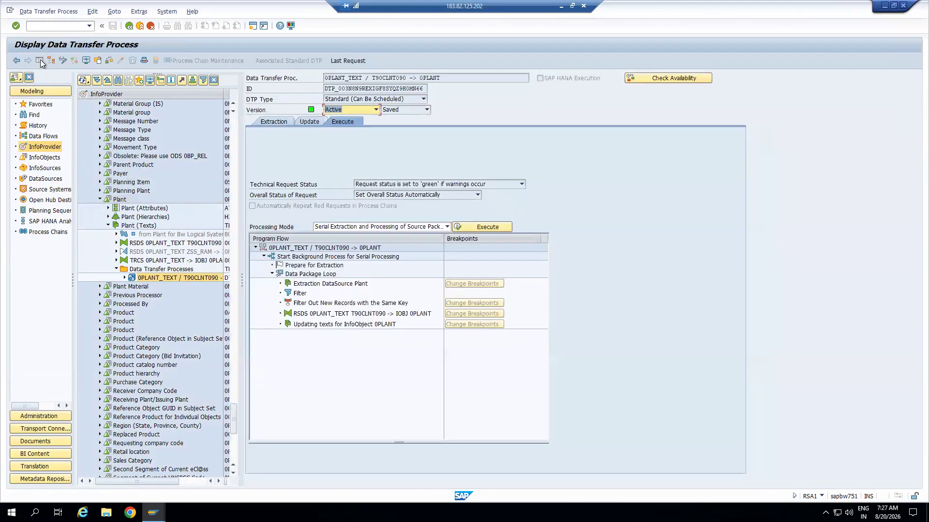
# Step: Hide the navigation tree and examine the 0PLANT_TEXT DTP's extraction settings, comparing its name with the source DataSource
pyautogui.click(40, 59)
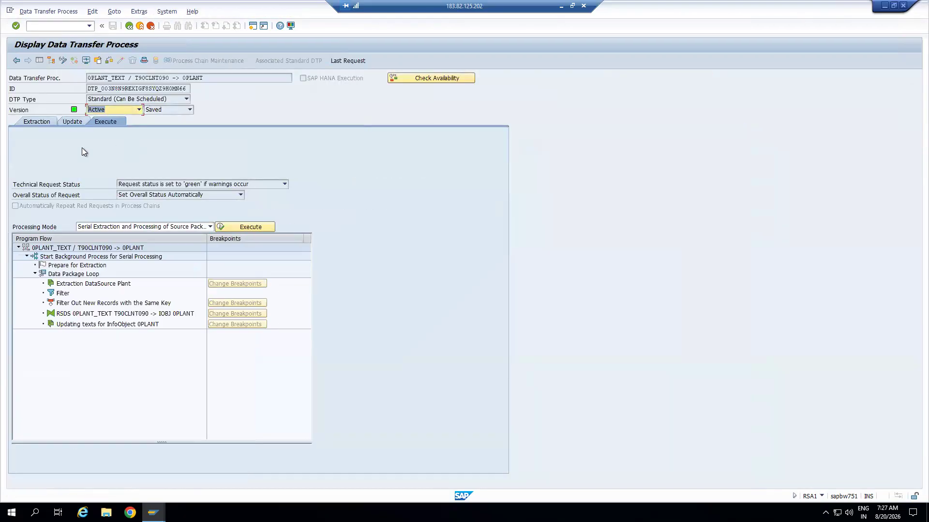
pyautogui.click(36, 124)
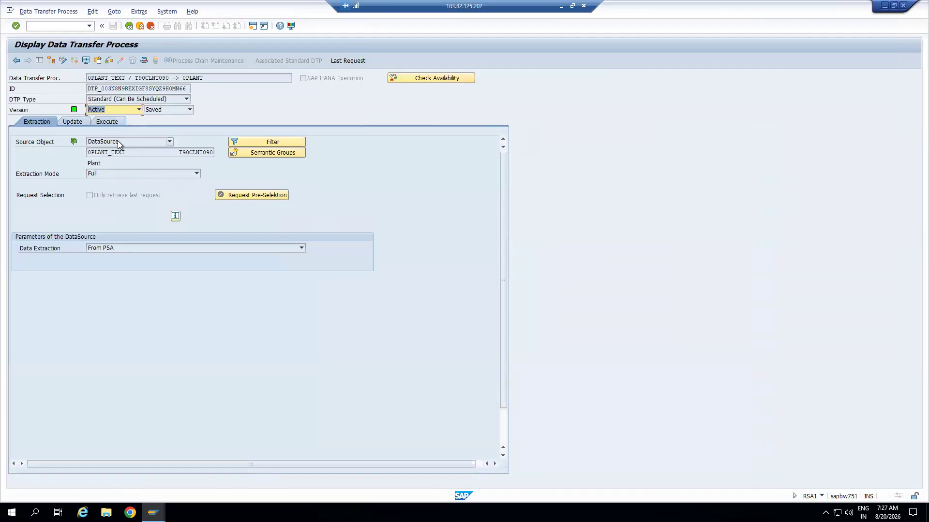
pyautogui.doubleClick(125, 77)
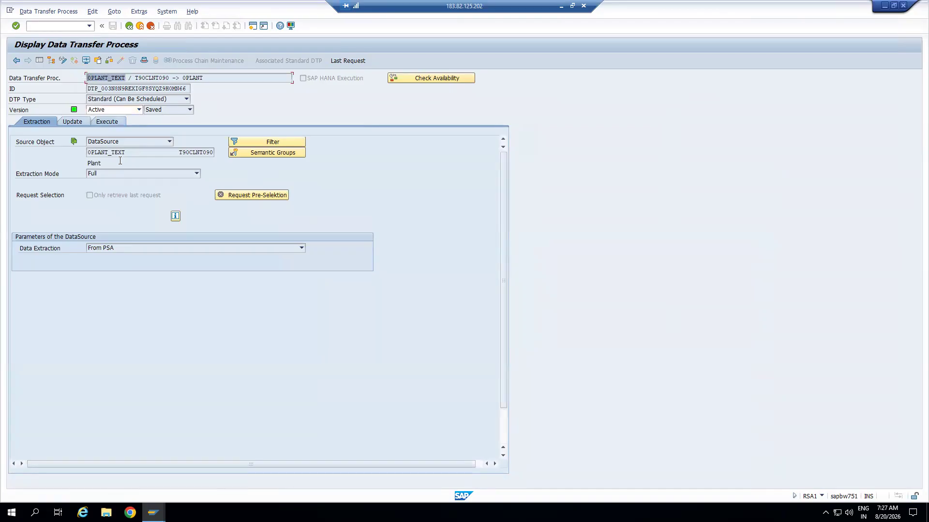
pyautogui.moveTo(128, 153); pyautogui.dragTo(77, 150)
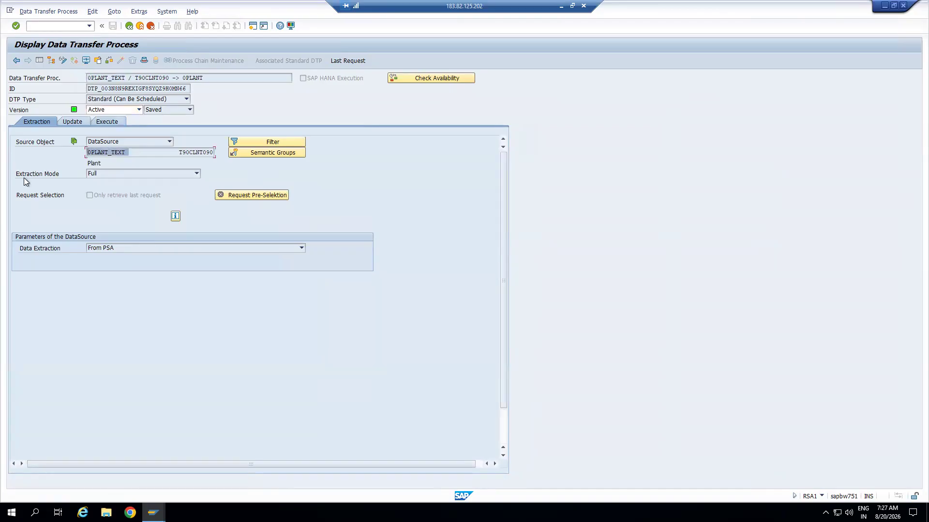
# Step: Check the extraction mode and request pre-selection of the 0PLANT_TEXT data transfer process, and return to the InfoProvider tree
pyautogui.click(153, 173)
pyautogui.click(261, 175)
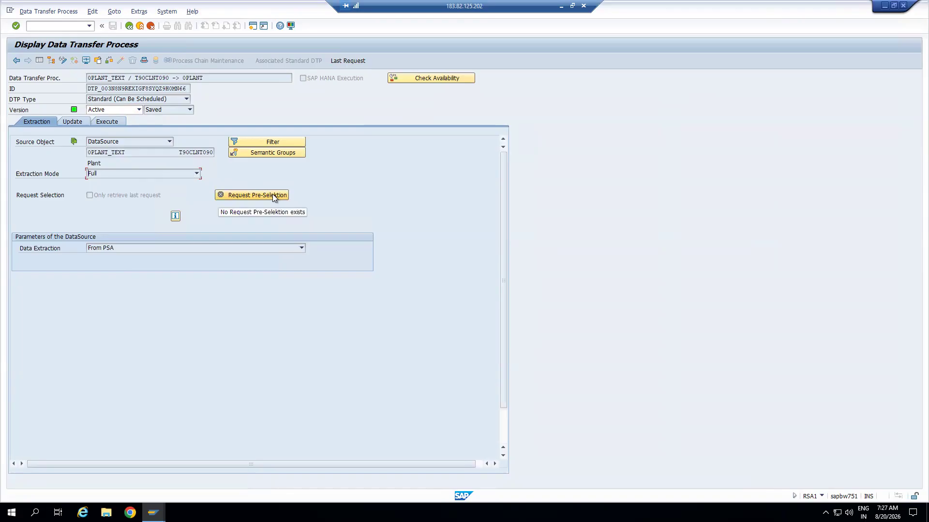
pyautogui.click(129, 26)
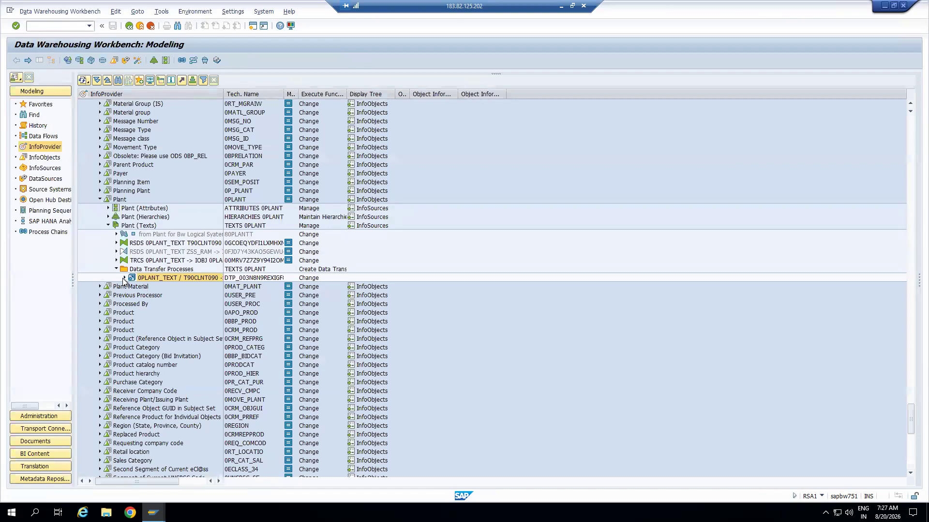
# Step: Expand the 0PLANT_TEXT data transfer process, open the request management of its Plant DataSource, and display all PSA requests
pyautogui.click(125, 278)
pyautogui.rightClick(150, 287)
pyautogui.click(140, 297)
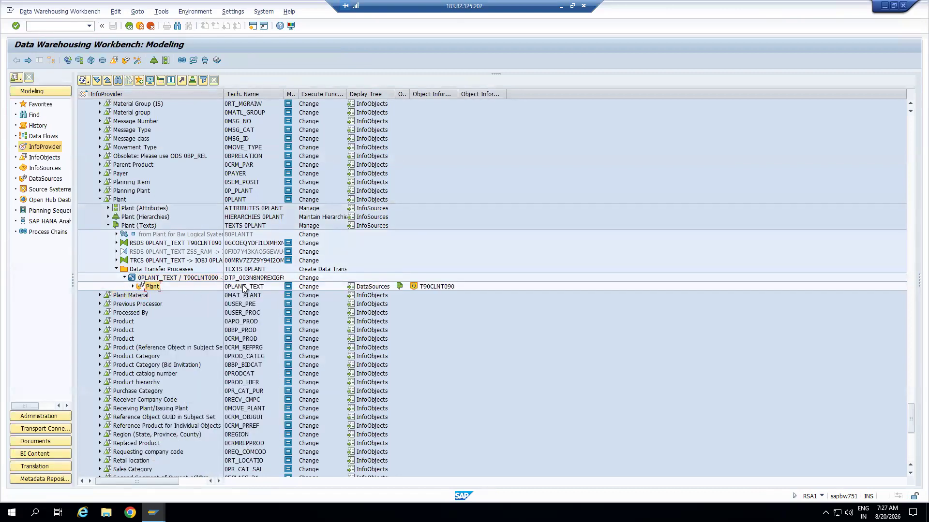
pyautogui.click(236, 286)
pyautogui.rightClick(148, 286)
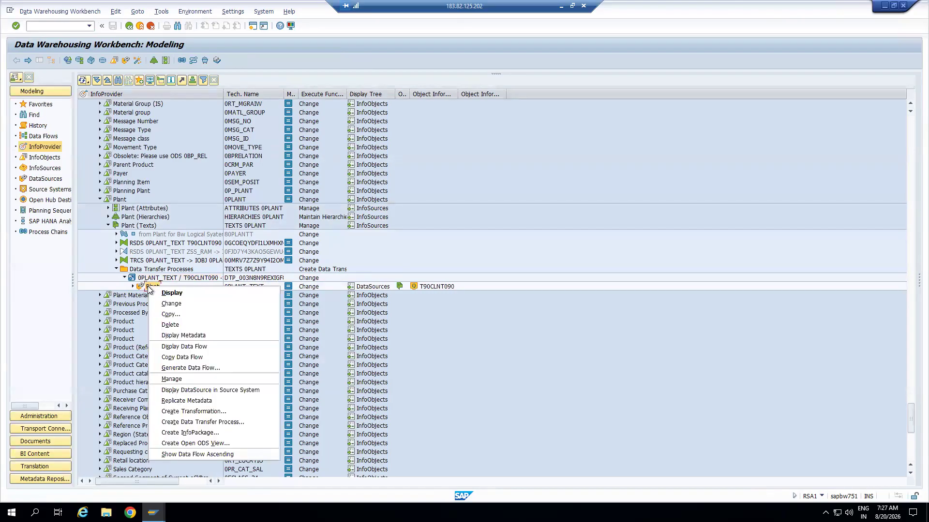
pyautogui.click(178, 377)
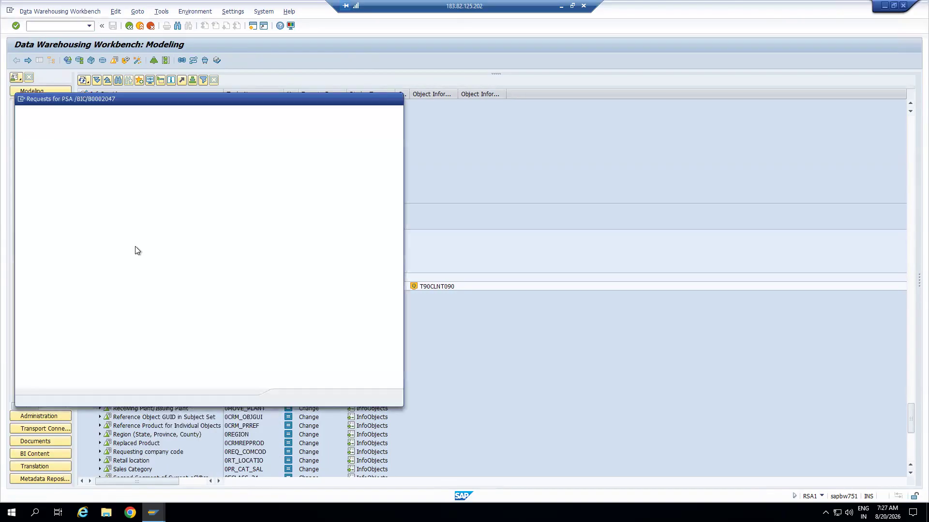
pyautogui.click(285, 114)
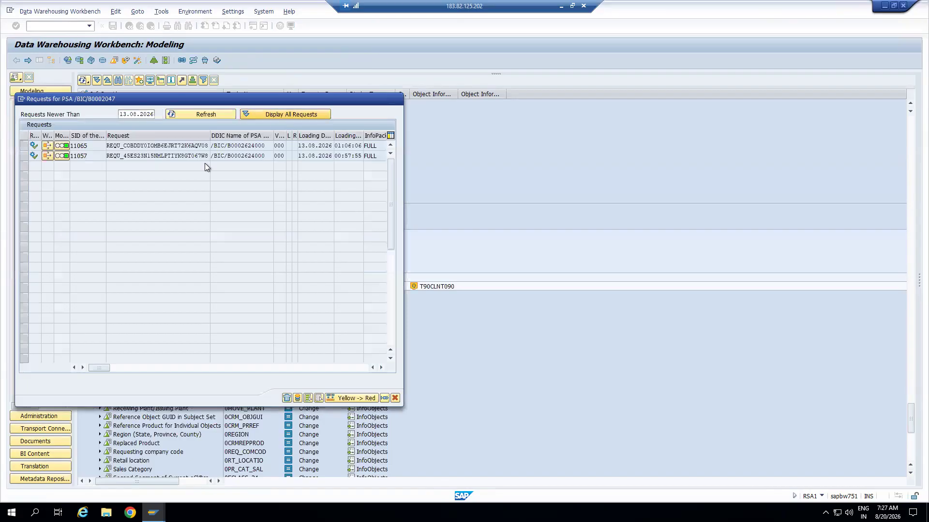
# Step: Examine the SIDs of the PSA requests, focusing on request 4399, and close the request list
pyautogui.moveTo(93, 144); pyautogui.dragTo(67, 146)
pyautogui.click(91, 185)
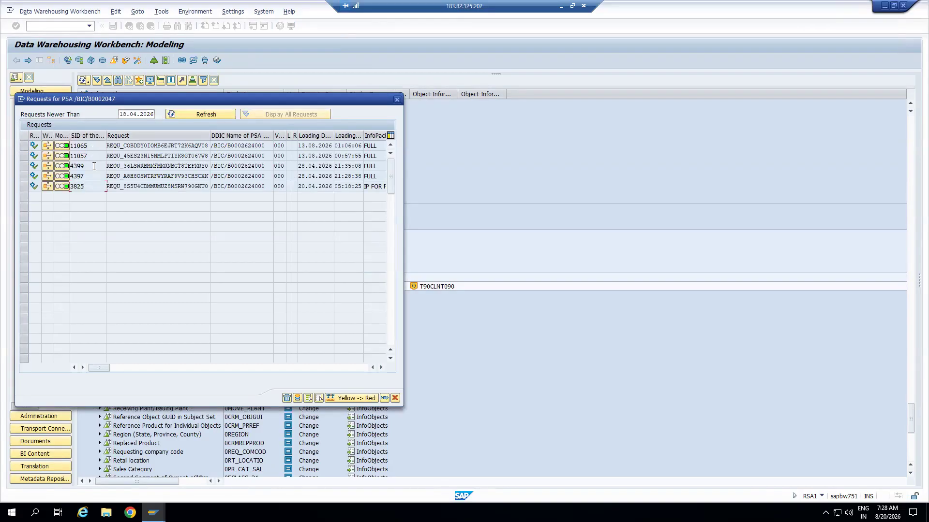
pyautogui.moveTo(92, 166); pyautogui.dragTo(68, 170)
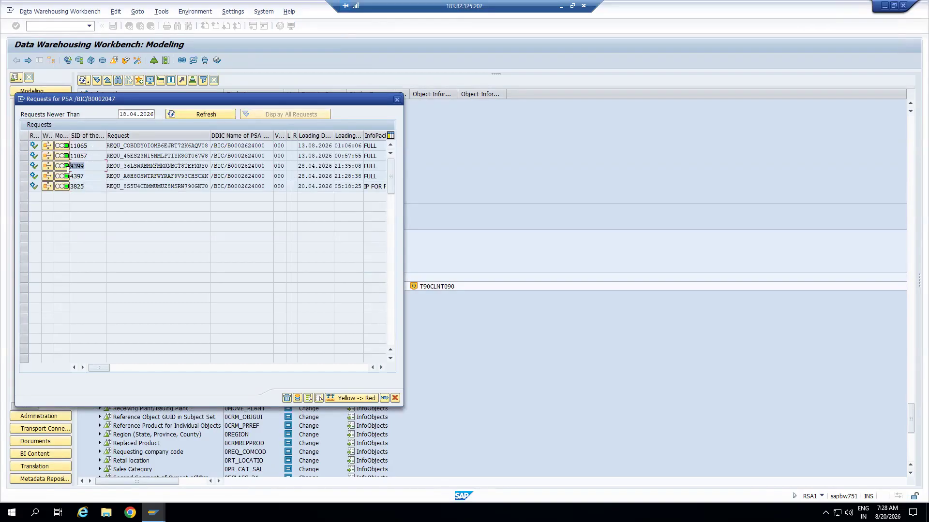
pyautogui.click(97, 165)
pyautogui.moveTo(93, 167); pyautogui.dragTo(70, 167)
pyautogui.moveTo(90, 165); pyautogui.dragTo(69, 166)
pyautogui.click(395, 399)
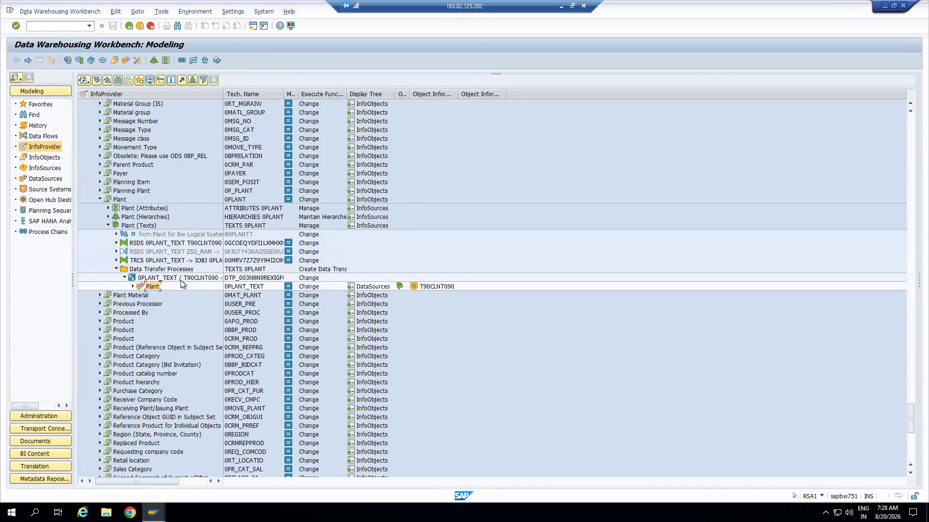
# Step: Preselect PSA request 4399 out of all requests for the next manual execution of the 0PLANT_TEXT data transfer process
pyautogui.doubleClick(178, 277)
pyautogui.click(487, 195)
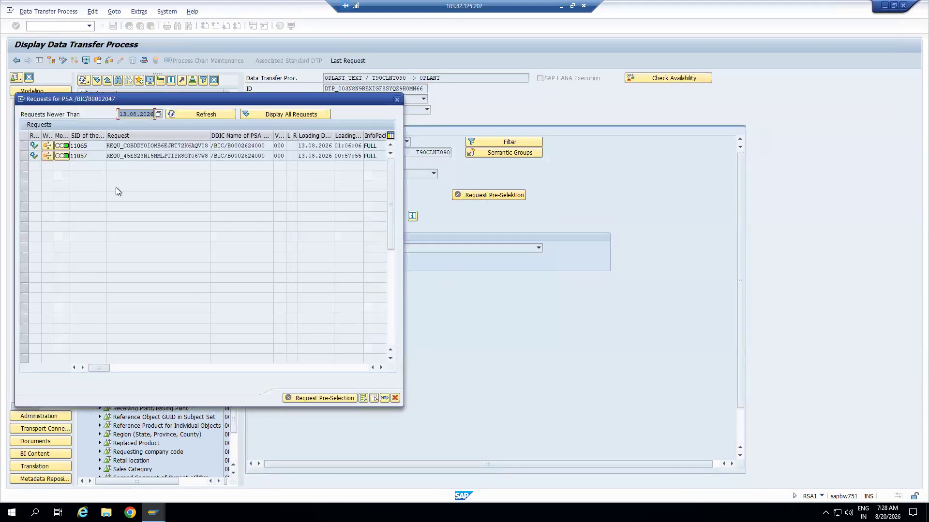
pyautogui.click(266, 114)
pyautogui.click(24, 166)
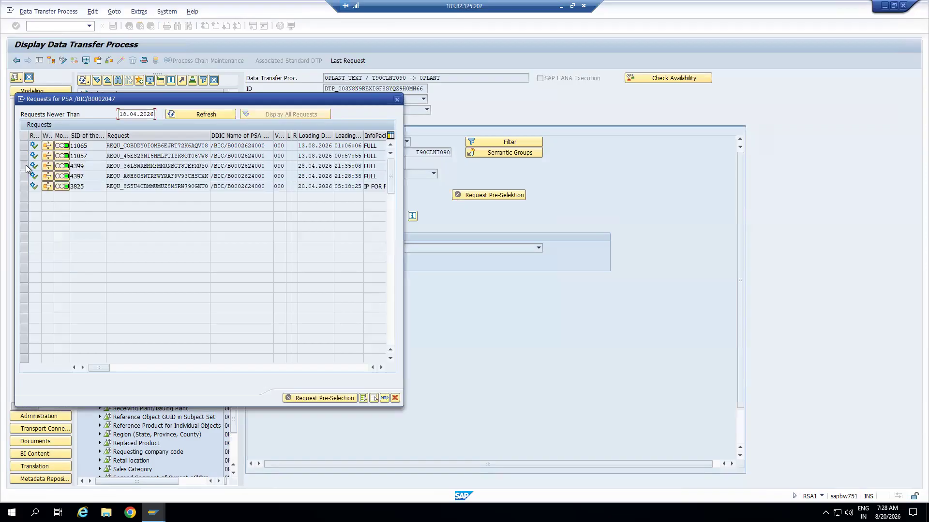
pyautogui.click(317, 398)
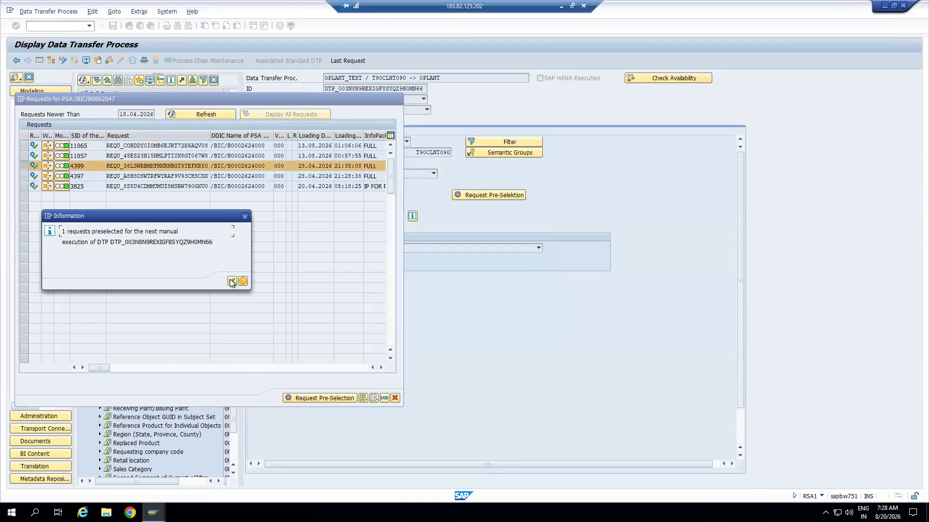
pyautogui.click(231, 282)
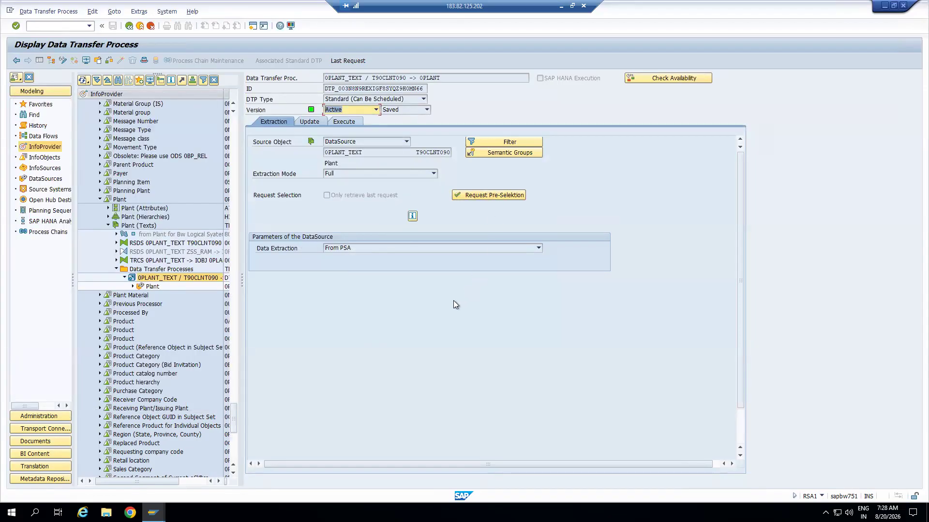
# Step: Execute the 0PLANT_TEXT data transfer process, display and refresh its request monitor, and leave the monitor
pyautogui.click(352, 119)
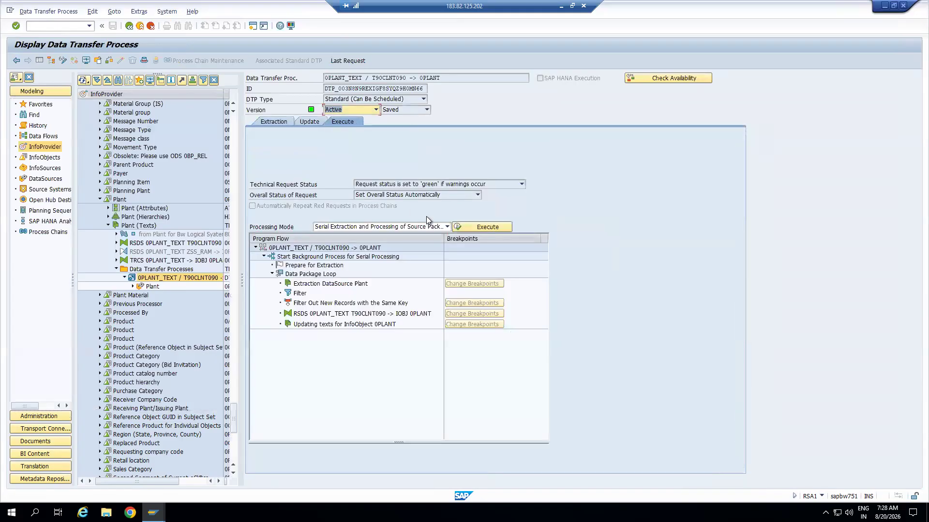
pyautogui.click(461, 227)
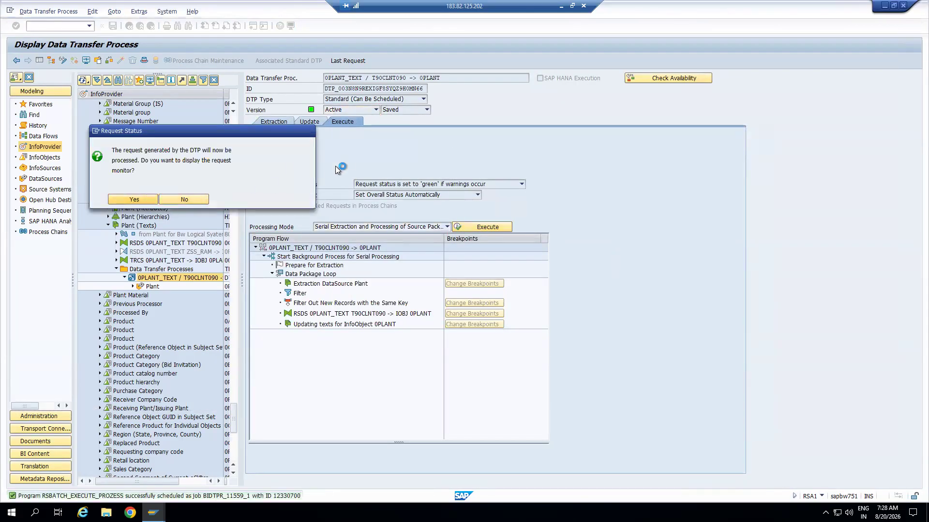
pyautogui.press('Return')
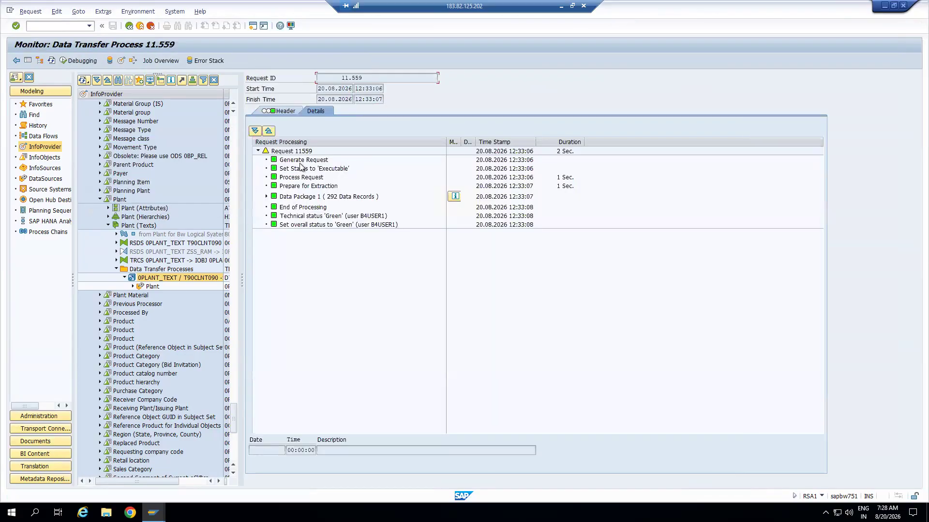
pyautogui.click(51, 61)
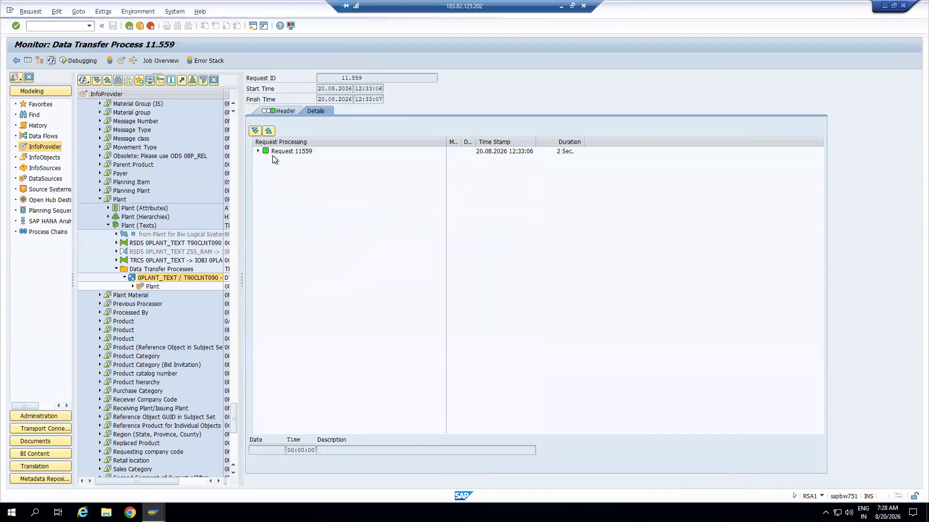
pyautogui.click(140, 27)
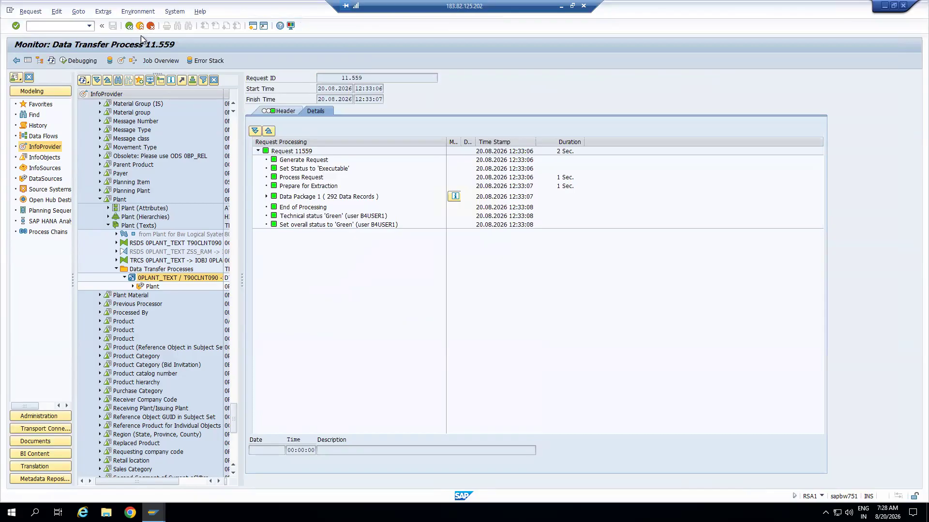
# Step: Reopen the 0PLANT_TEXT data transfer process and check the request selection in its extraction settings
pyautogui.doubleClick(178, 278)
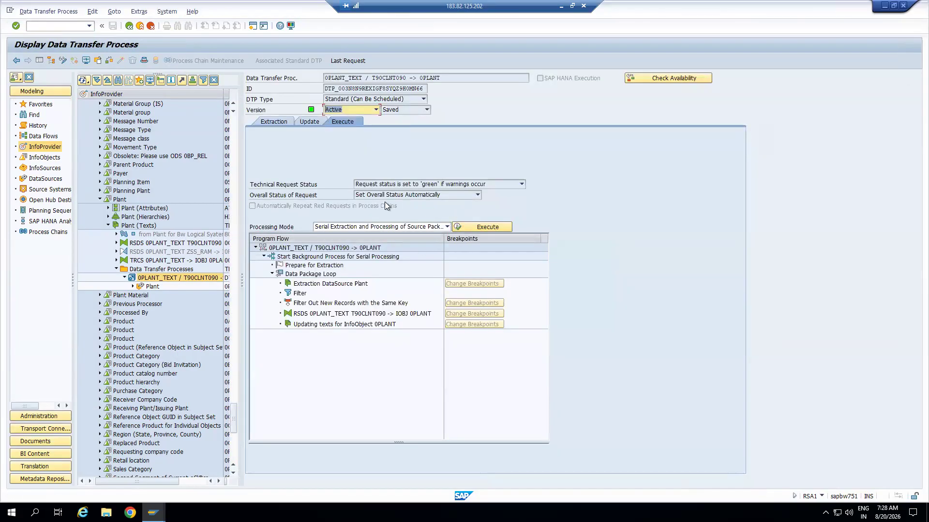
pyautogui.click(273, 121)
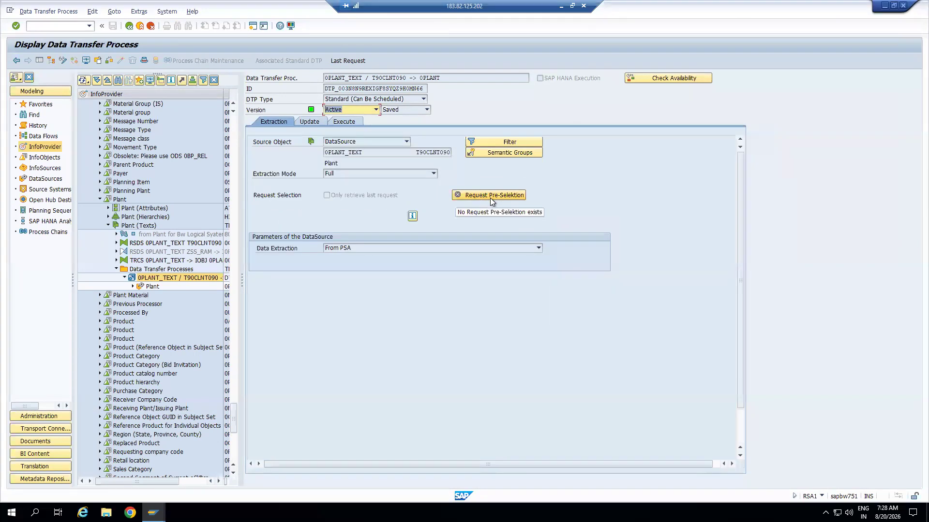
pyautogui.moveTo(255, 194); pyautogui.dragTo(301, 195)
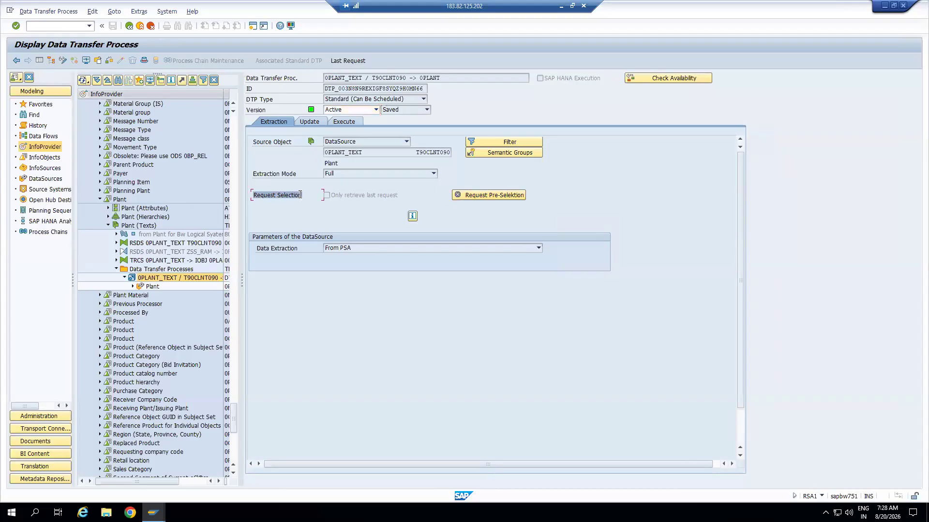
# Step: List all PSA requests for pre-selection, mark request 4399, close the list without applying it, and exit the data transfer process
pyautogui.click(493, 193)
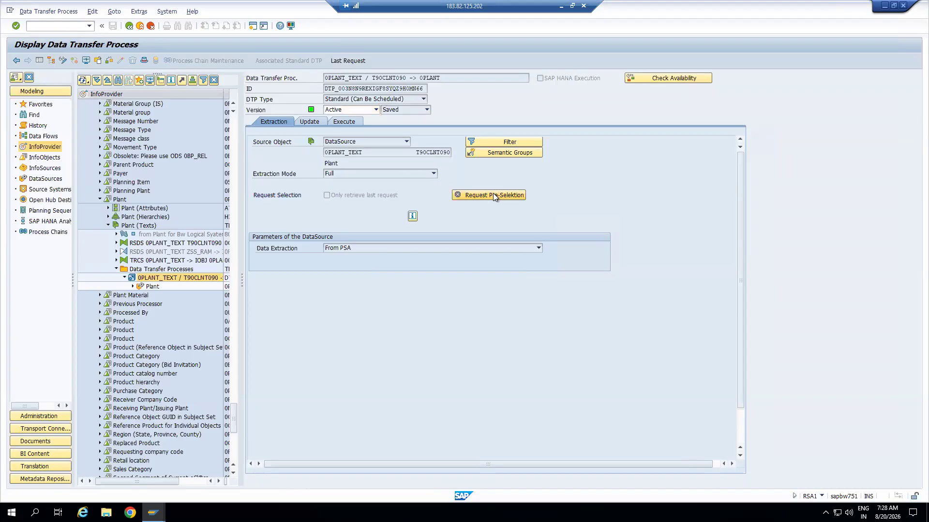
pyautogui.click(264, 112)
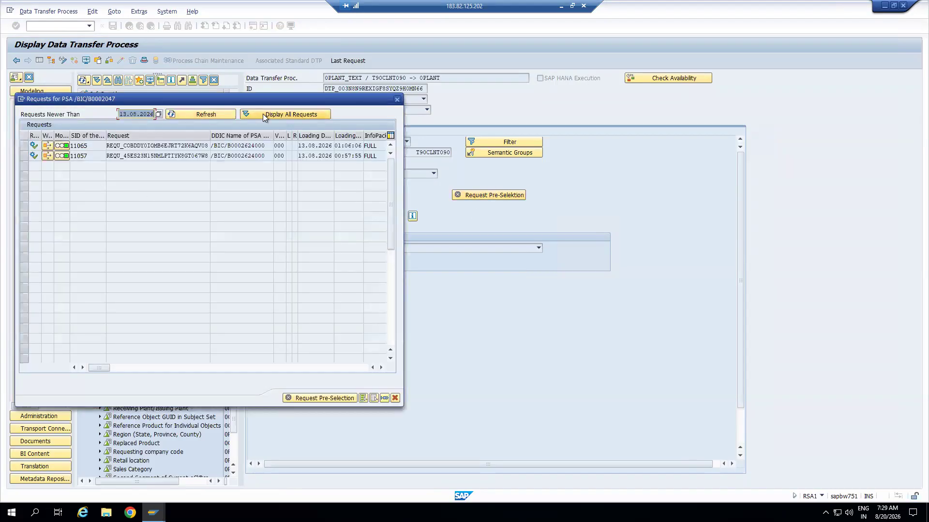
pyautogui.click(25, 166)
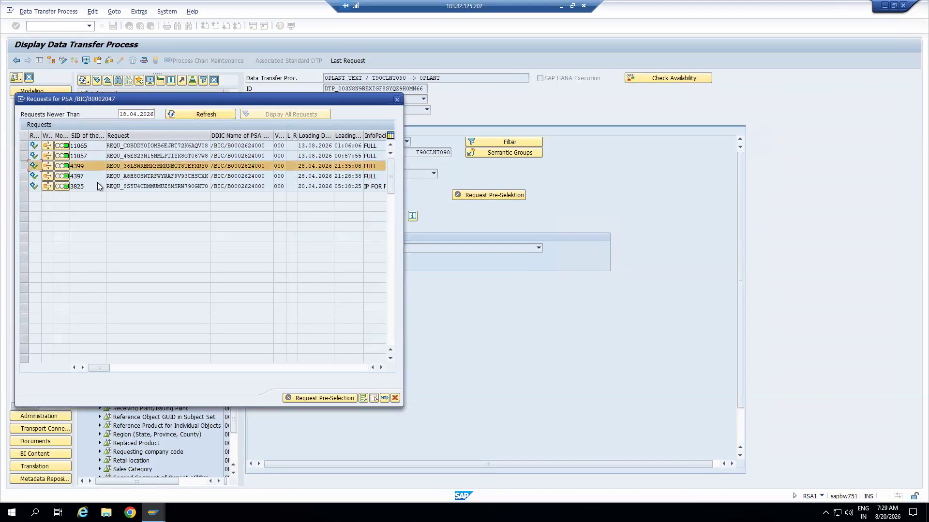
pyautogui.click(398, 100)
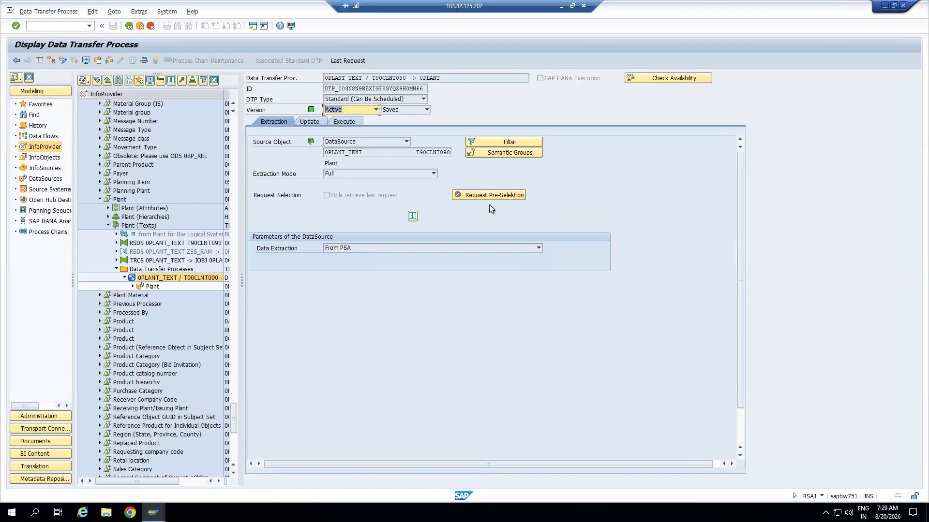
pyautogui.click(142, 28)
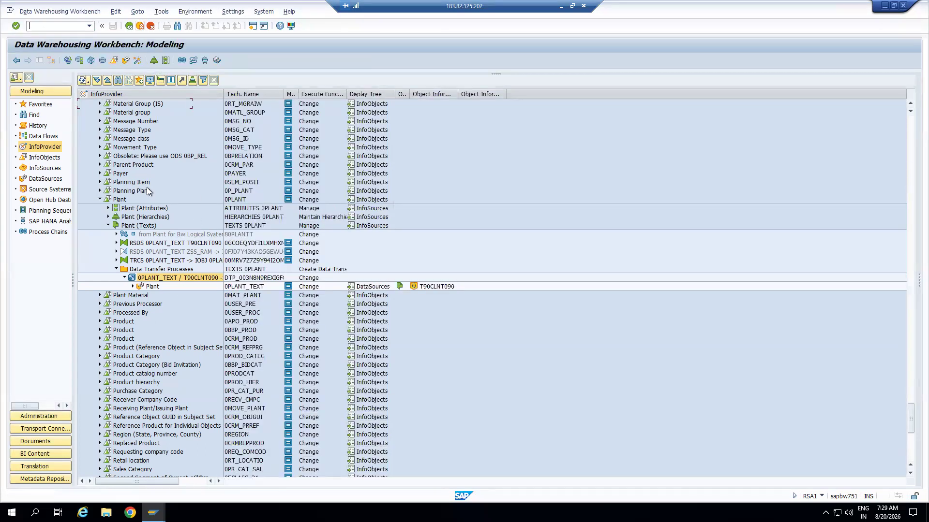
# Step: Search the InfoProvider tree for ZDSO_101 and expand the Test DSO
pyautogui.click(118, 81)
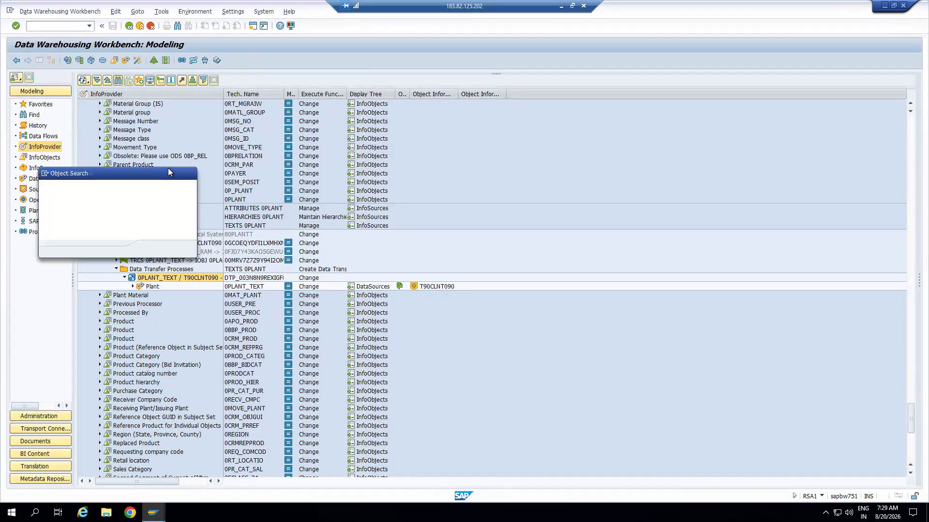
pyautogui.write('Z')
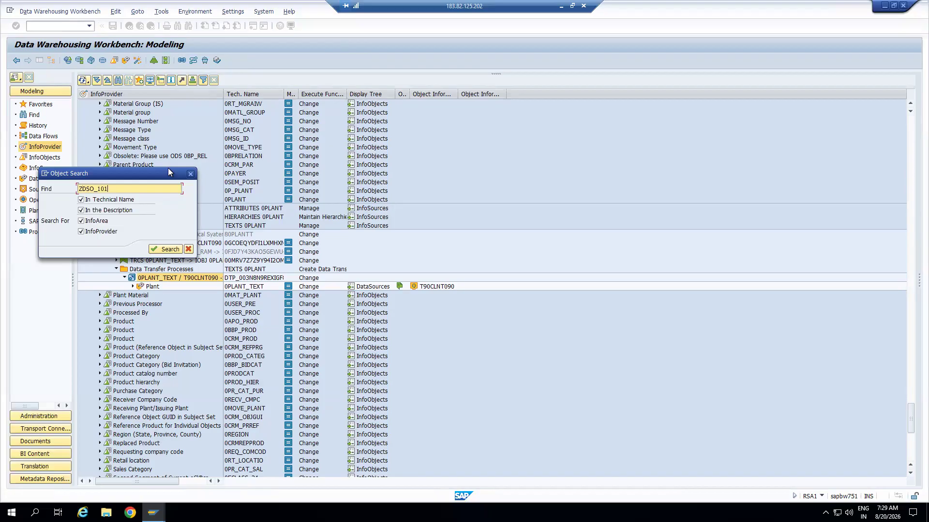
pyautogui.write('DSO_101')
pyautogui.press('Return')
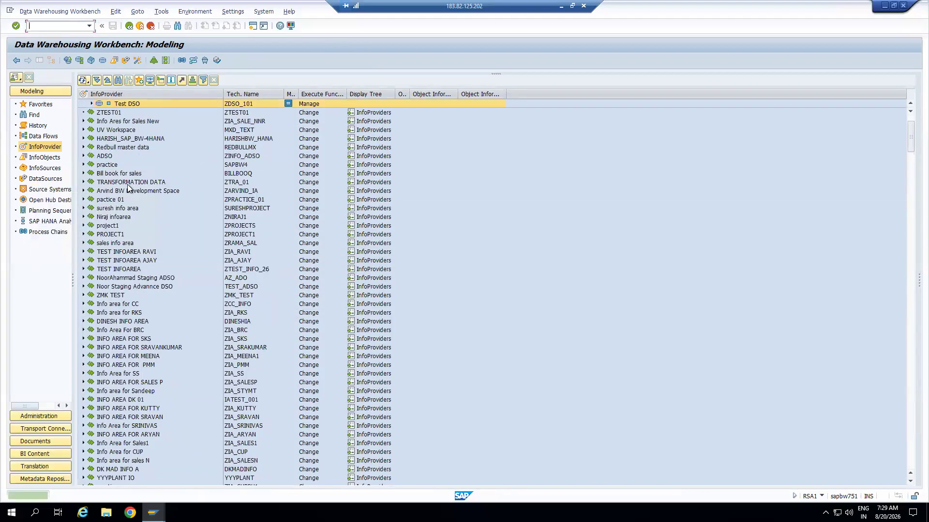
pyautogui.click(92, 121)
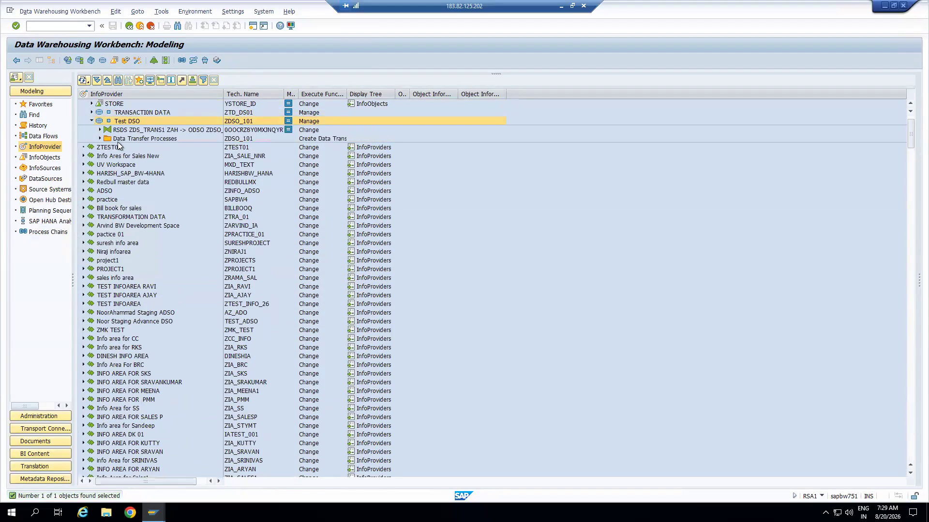
# Step: Open the copied ZDS_TRANS1 data transfer process under Test DSO, check its source DataSource name, and exit it
pyautogui.click(100, 139)
pyautogui.doubleClick(141, 148)
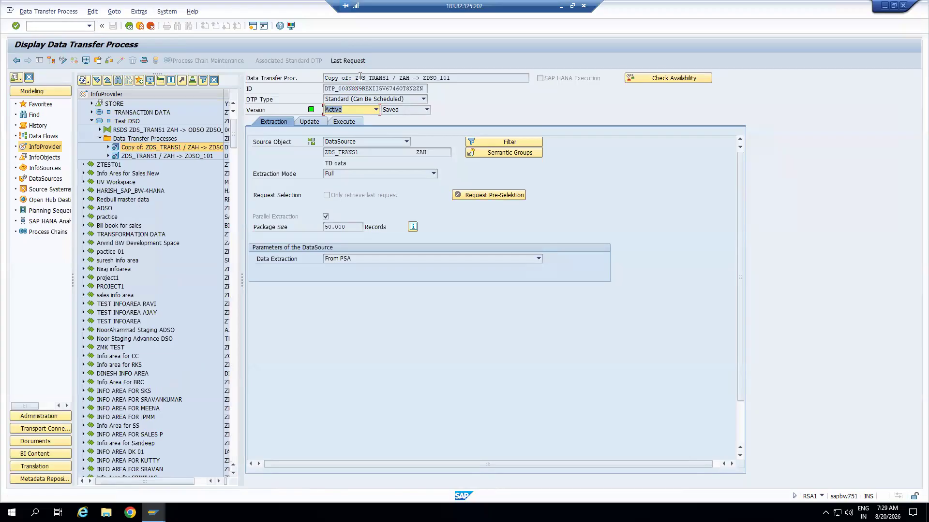
pyautogui.moveTo(354, 78); pyautogui.dragTo(390, 78)
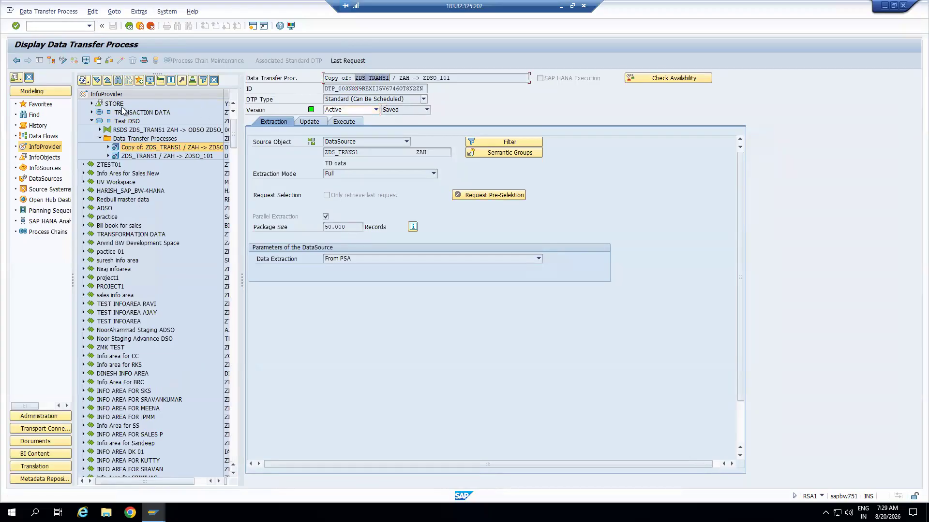
pyautogui.click(139, 26)
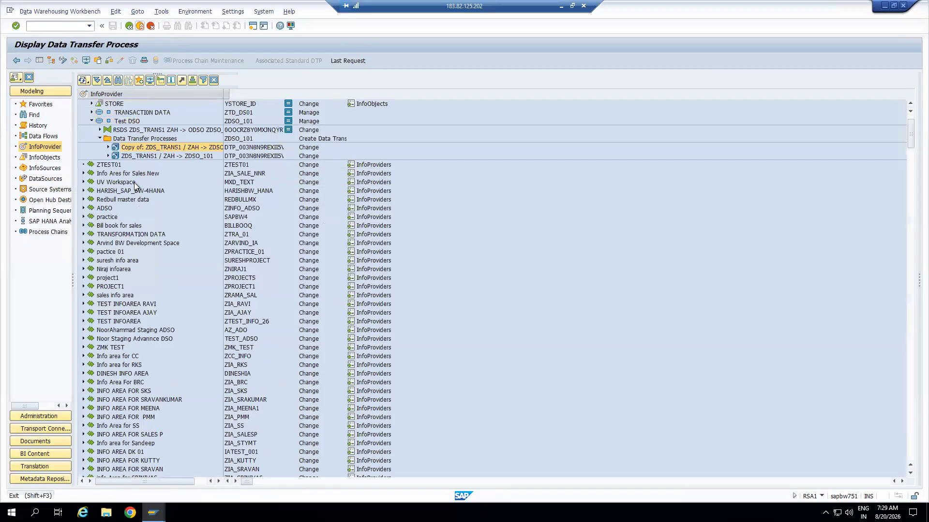
# Step: Create a transformation targeting TRANSACTION DATA (ZTD_DS01) with the classic DataStore Object ZDSO_101 as its source
pyautogui.click(122, 121)
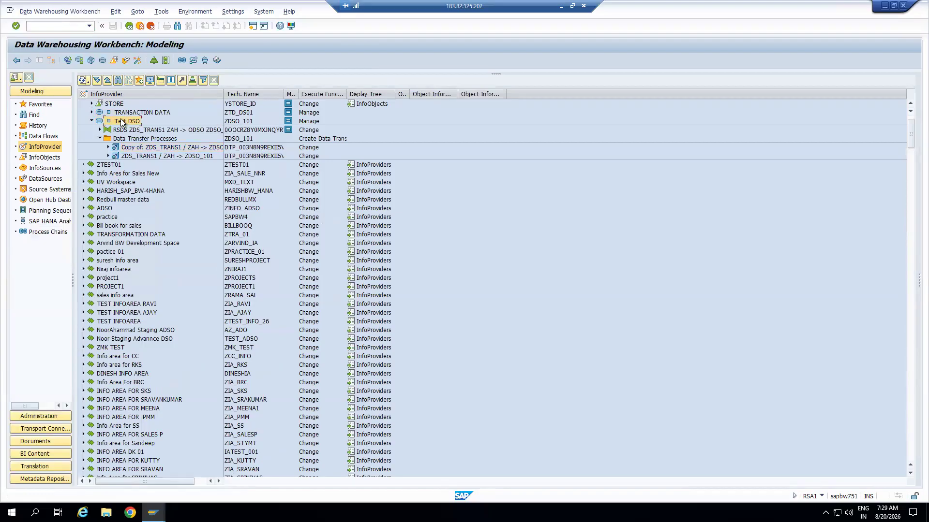
pyautogui.rightClick(238, 112)
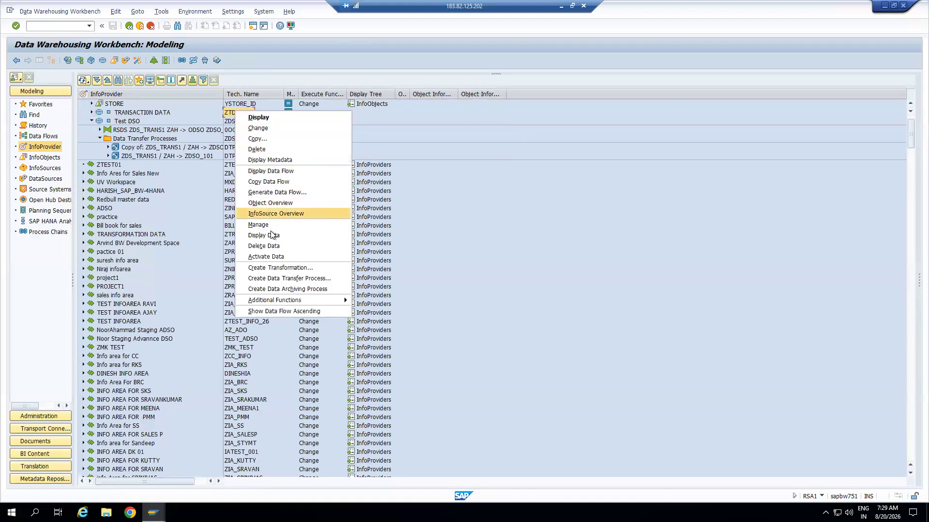
pyautogui.click(279, 268)
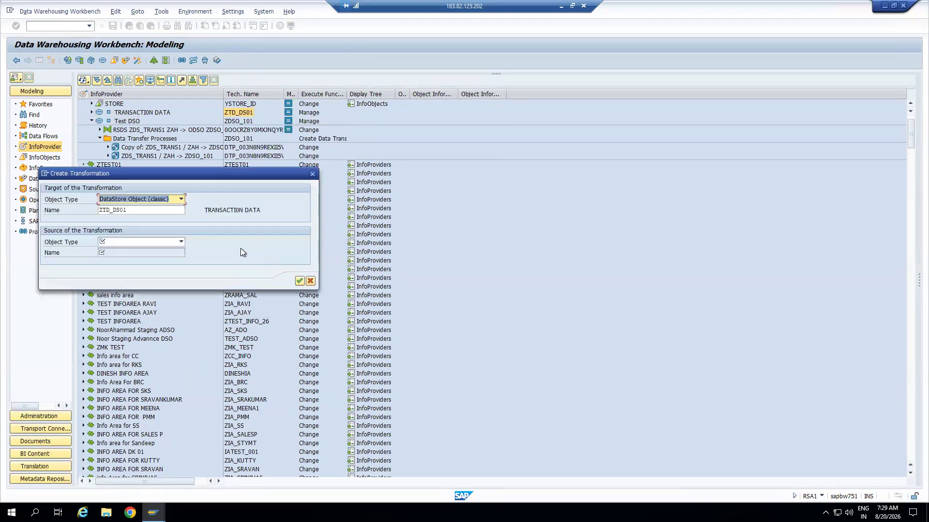
pyautogui.click(161, 241)
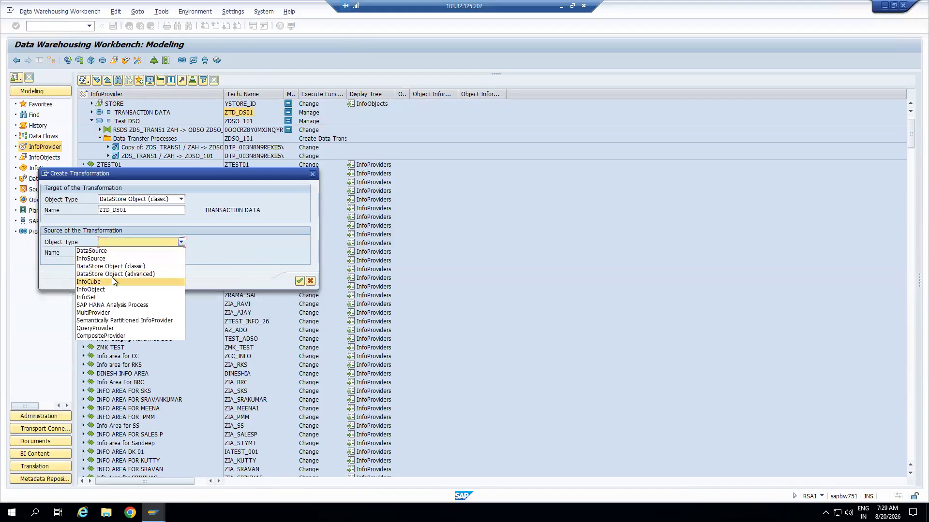
pyautogui.click(115, 266)
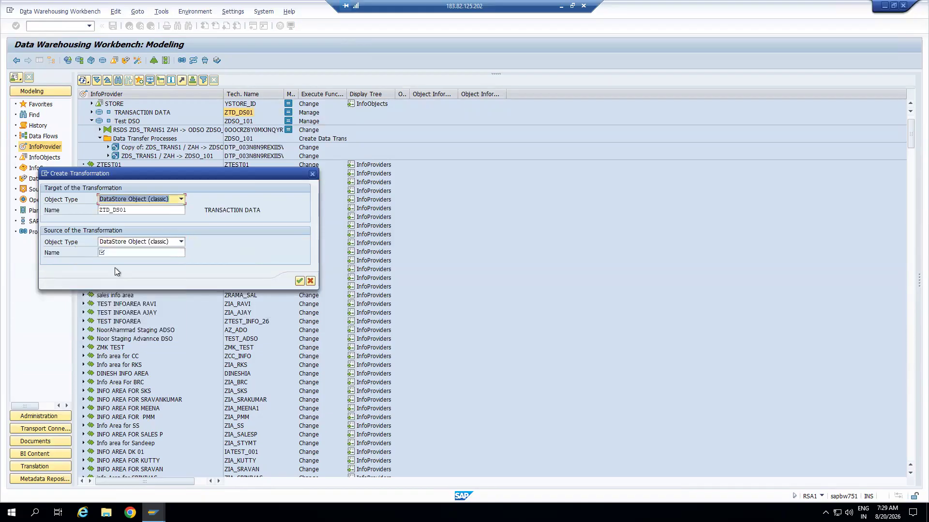
pyautogui.click(153, 252)
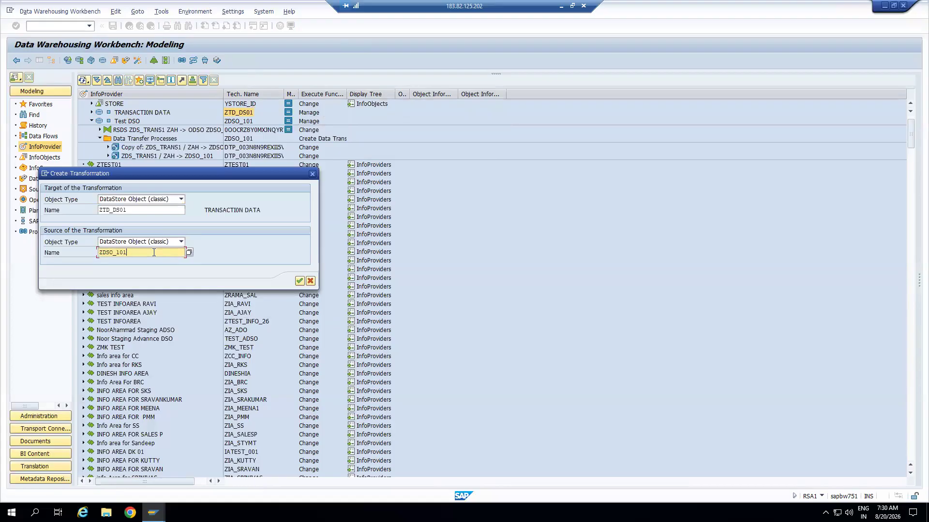
pyautogui.click(300, 281)
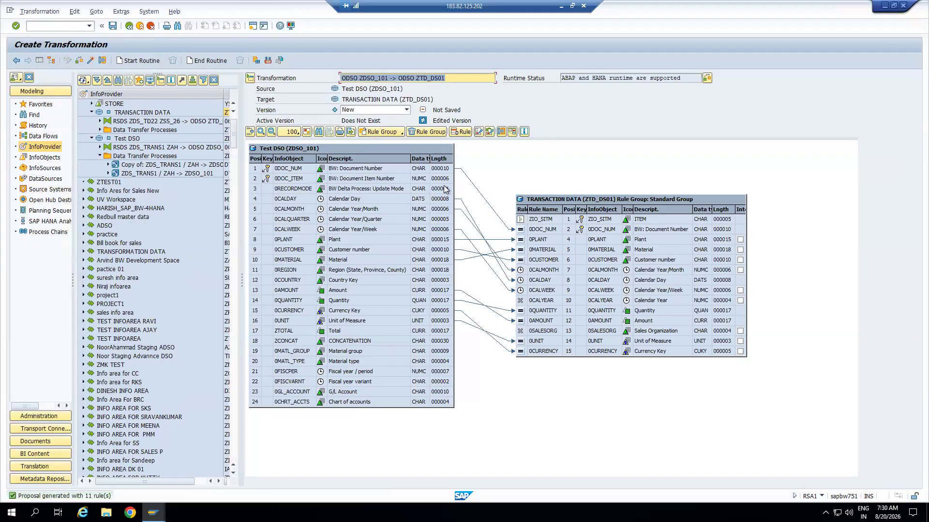
# Step: Map 0DOC_ITEM from Test DSO to ZIO_SITM in TRANSACTION DATA, activate the transformation, and exit it
pyautogui.moveTo(442, 179); pyautogui.dragTo(533, 218)
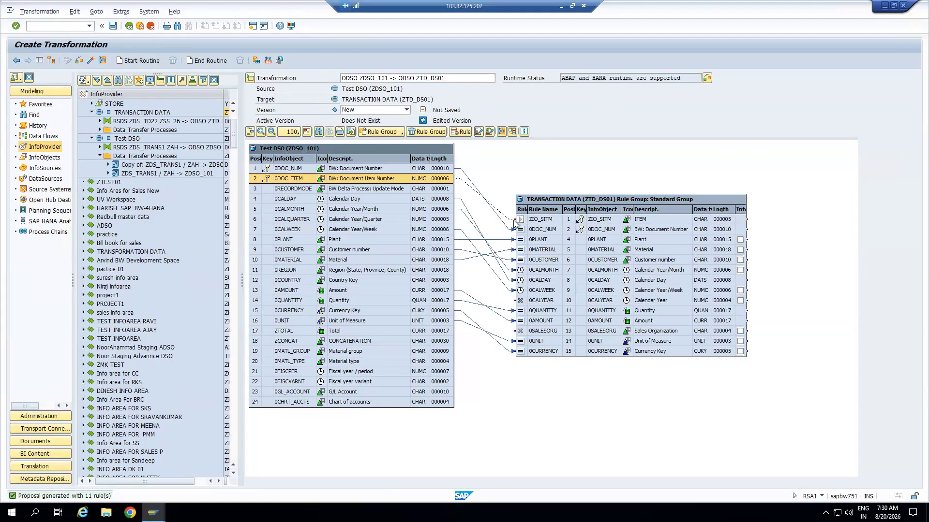
pyautogui.click(92, 60)
pyautogui.click(175, 186)
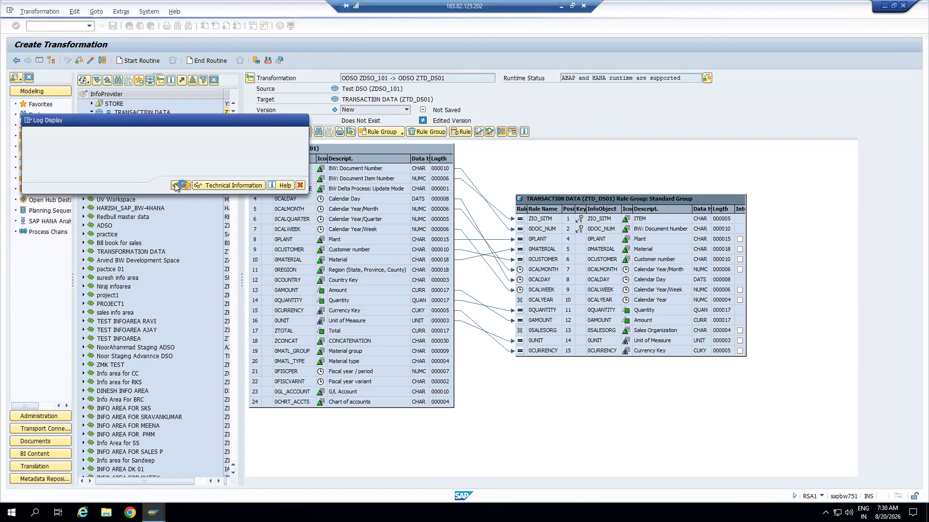
pyautogui.click(140, 27)
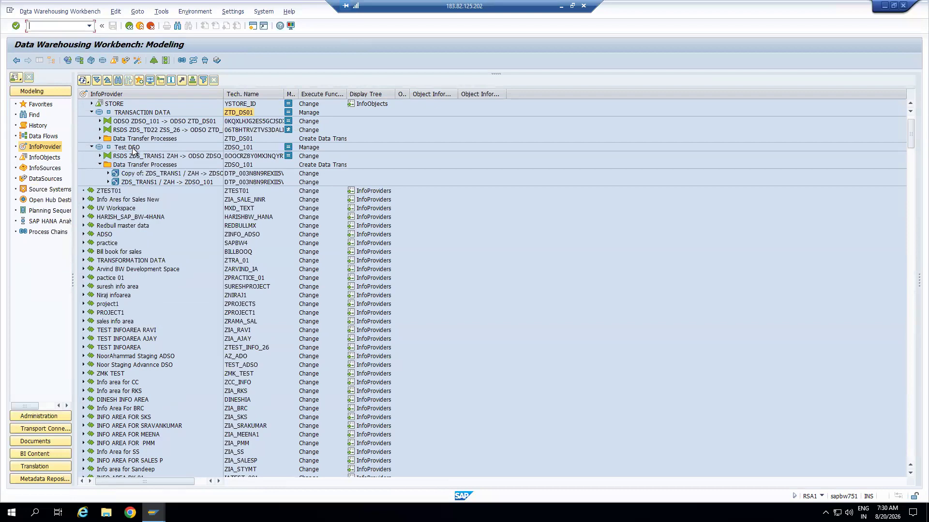
# Step: Create a standard data transfer process for TRANSACTION DATA, choosing Test DSO (ZDSO_101) as its source
pyautogui.rightClick(146, 115)
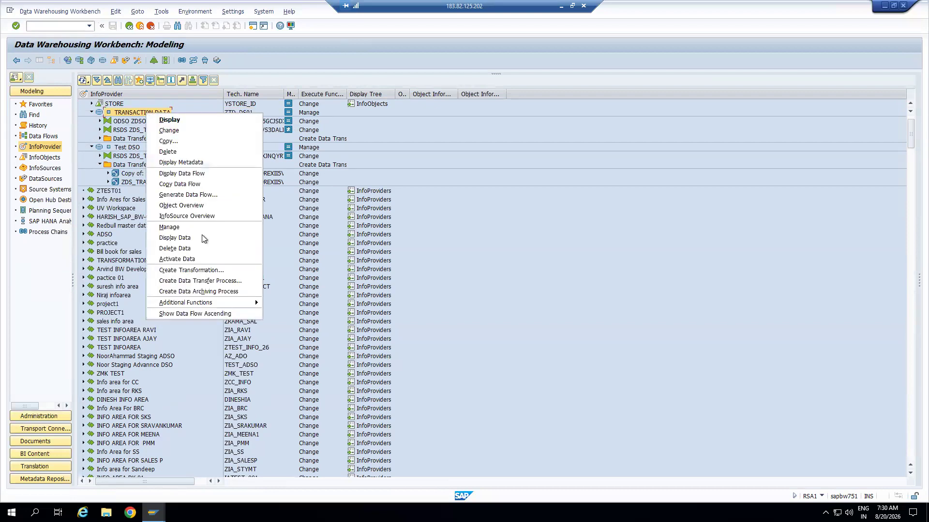
pyautogui.click(201, 281)
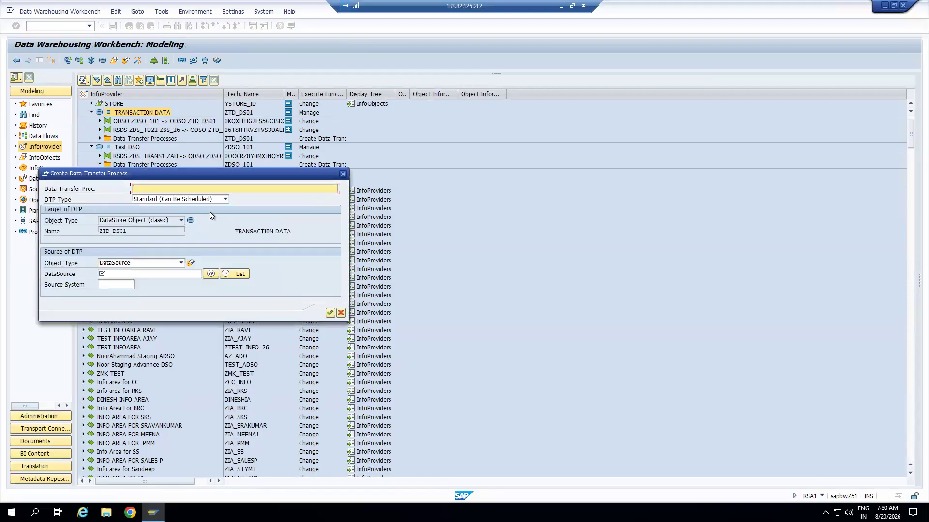
pyautogui.click(210, 272)
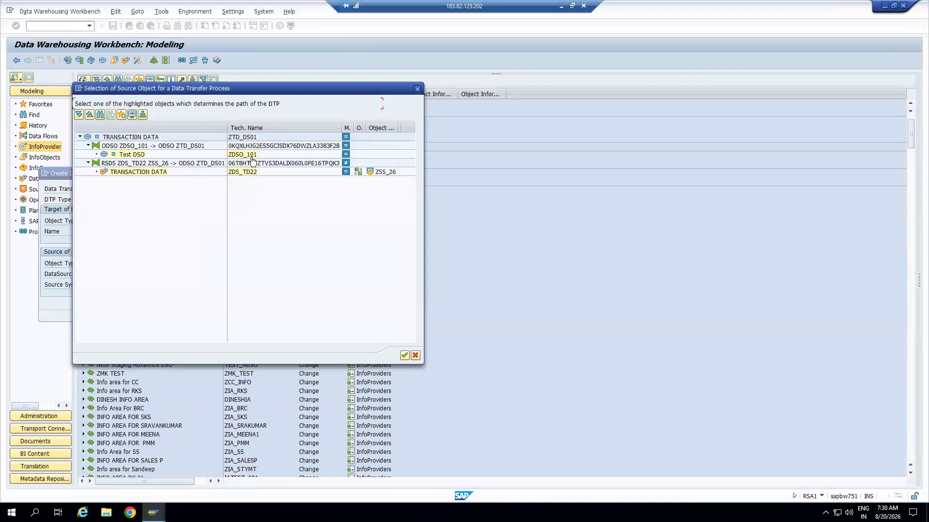
pyautogui.click(244, 155)
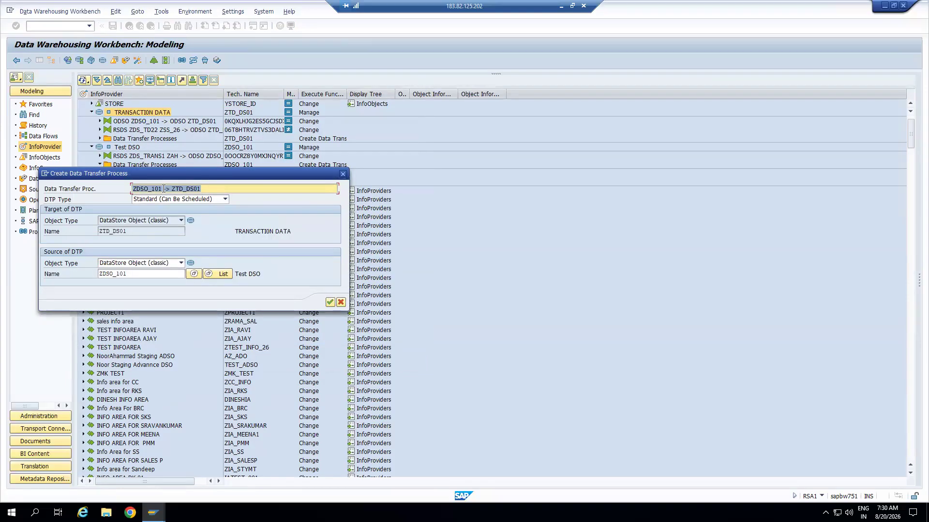
pyautogui.click(330, 302)
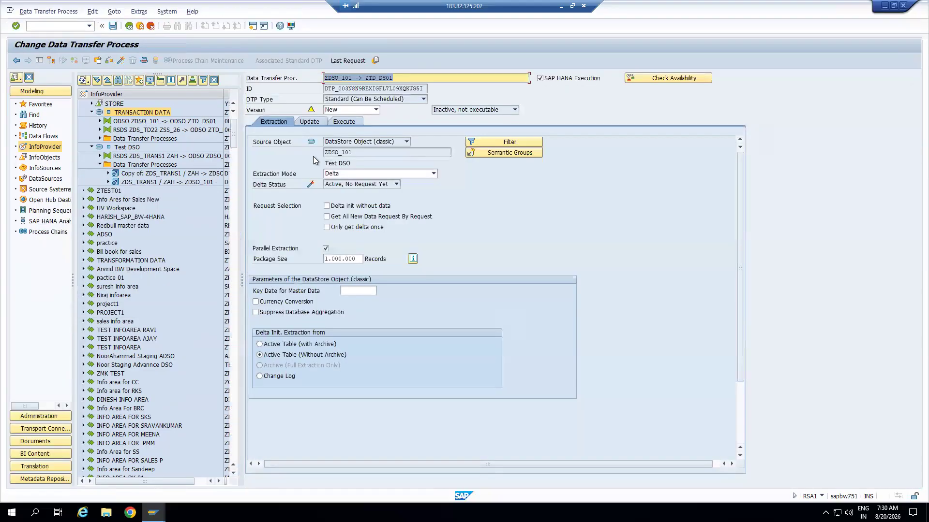
# Step: Review the update and extraction settings of the new ZDSO_101 -> ZTD_DS01 data transfer process and activate it
pyautogui.click(312, 121)
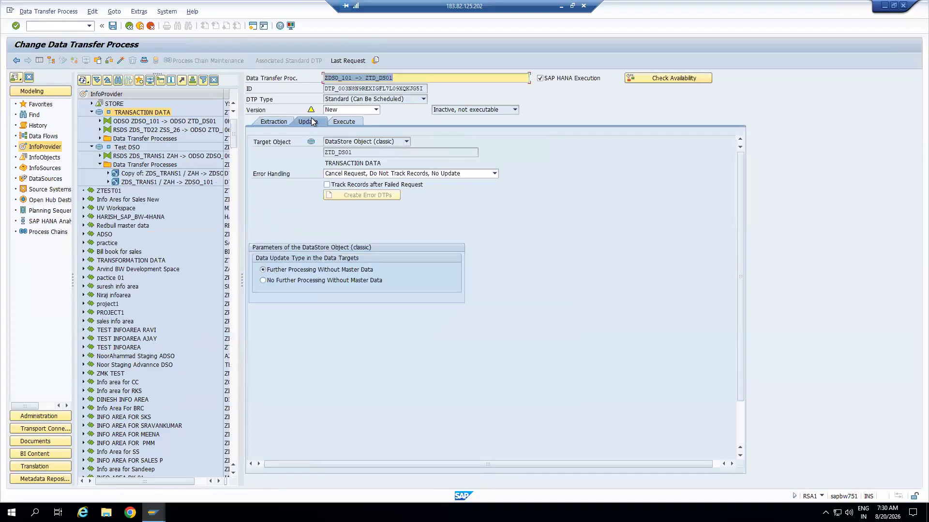
pyautogui.click(274, 121)
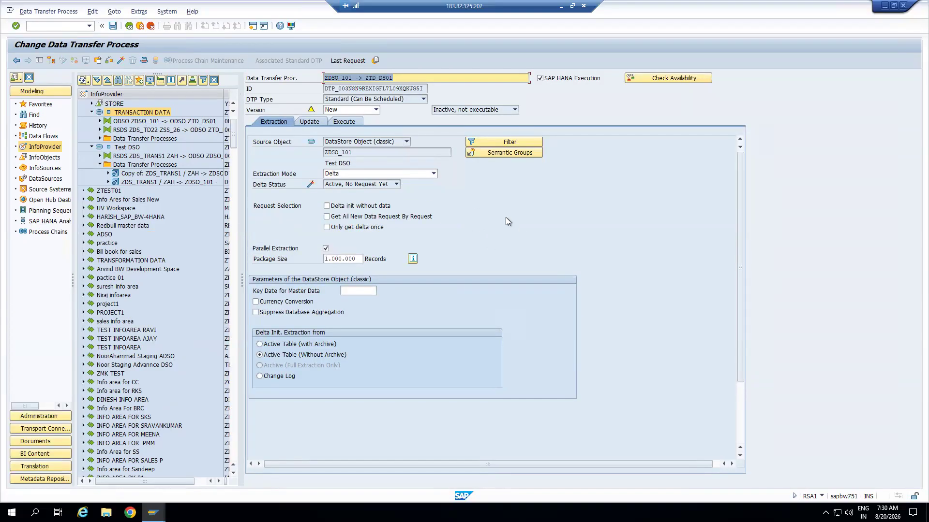
pyautogui.click(121, 61)
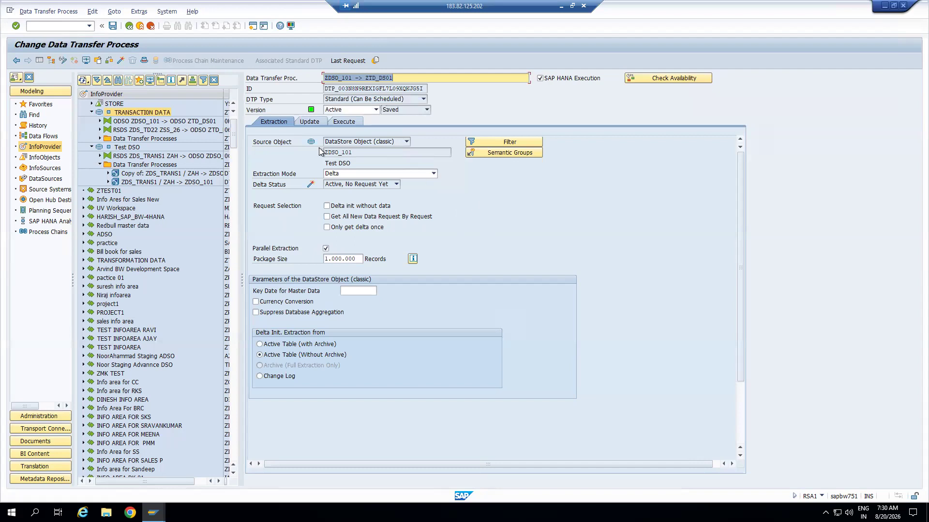
# Step: Compare the extraction, update and execution settings of the ZDSO_101 -> ZTD_DS01 data transfer process, and exit it
pyautogui.click(309, 122)
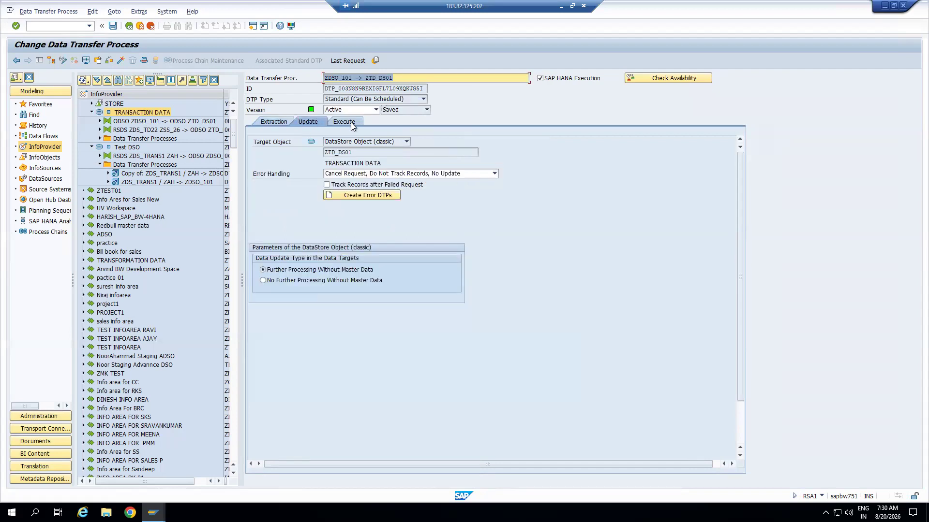
pyautogui.click(275, 121)
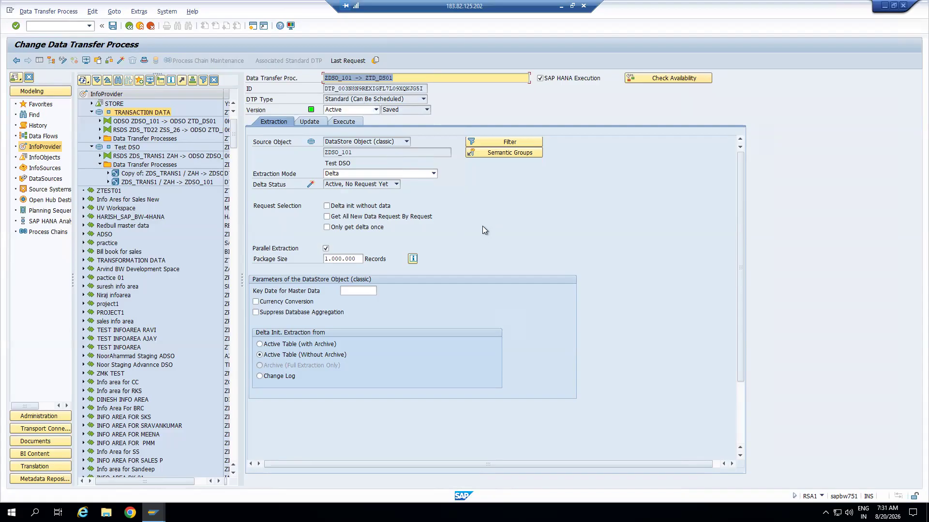
pyautogui.click(315, 123)
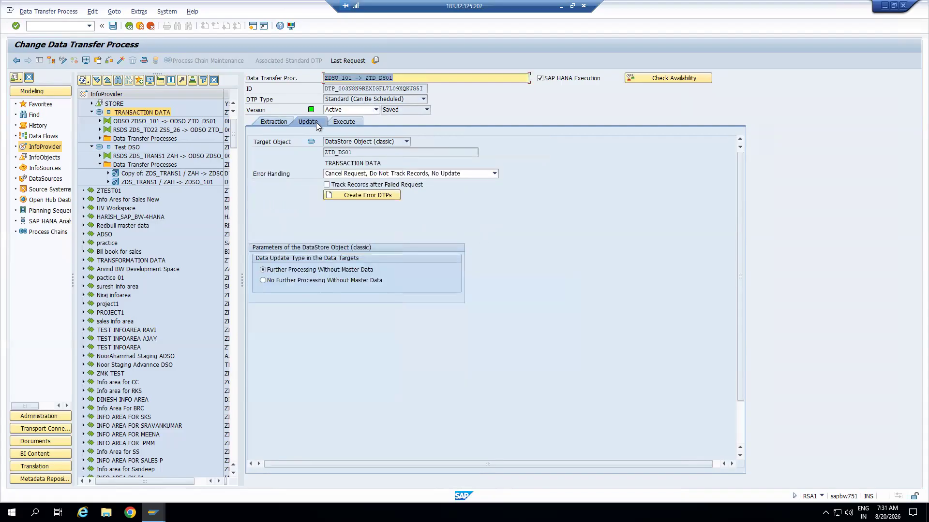
pyautogui.click(344, 124)
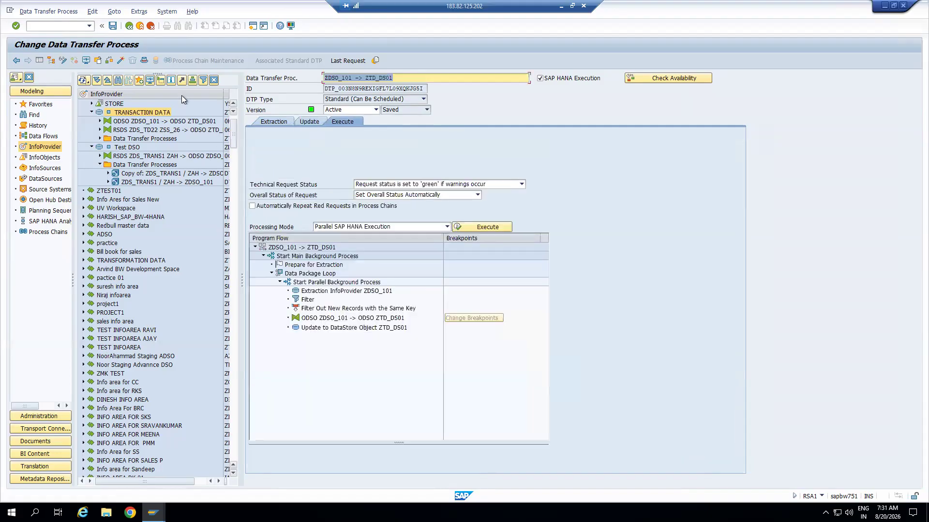
pyautogui.click(141, 27)
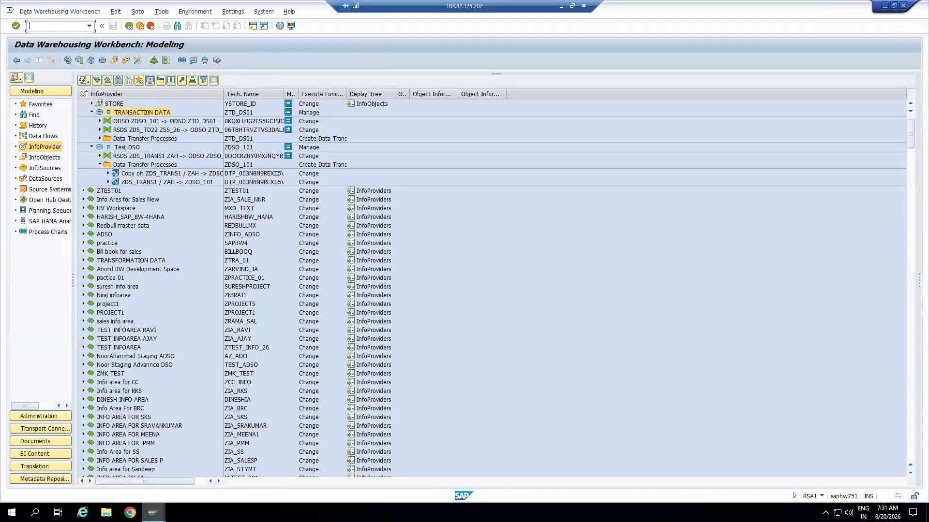
# Step: Switch to the other SAP session, delete request 11557 from Material (Texts), and leave the request monitor
pyautogui.moveTo(153, 513)
pyautogui.click(168, 463)
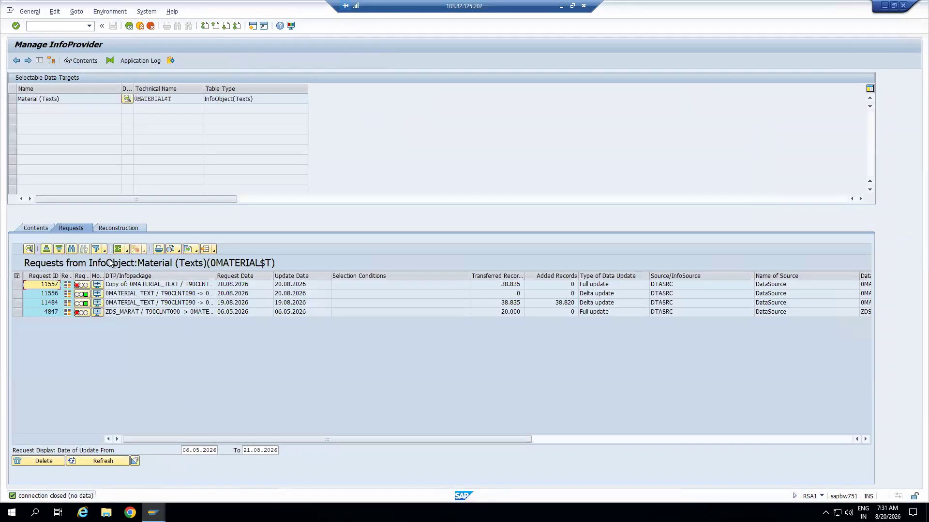
pyautogui.click(27, 286)
pyautogui.click(53, 462)
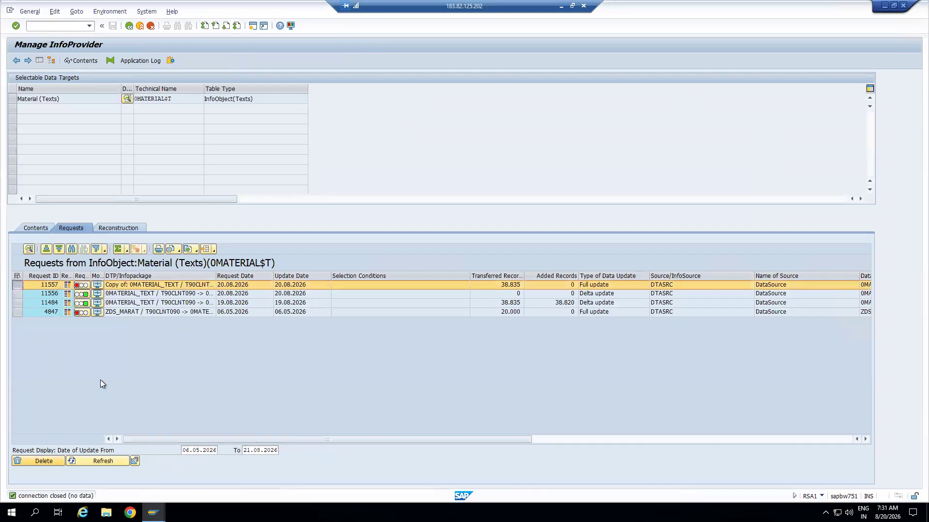
pyautogui.click(140, 230)
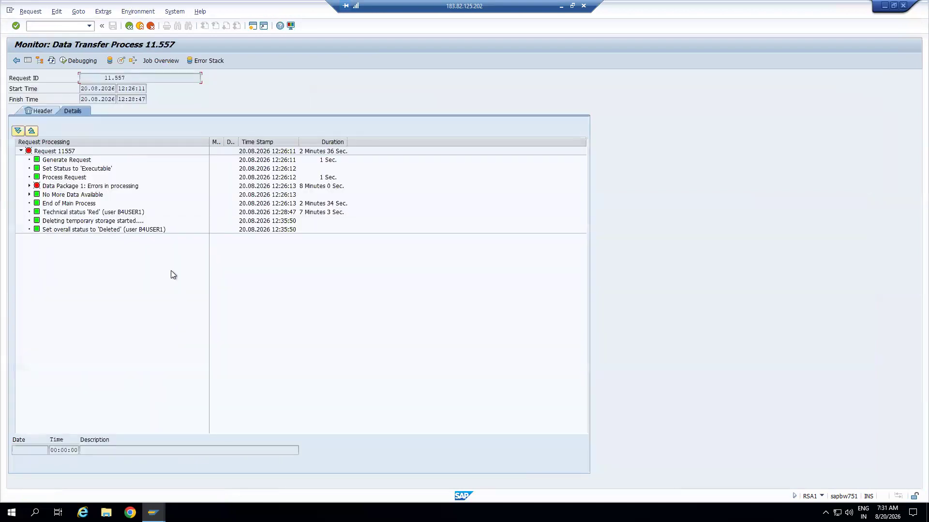
pyautogui.click(141, 26)
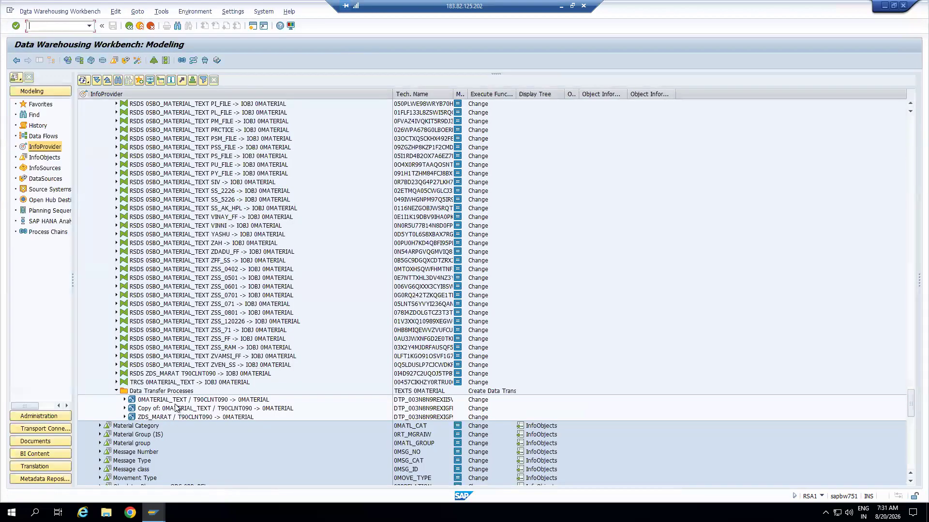
# Step: Open the original 0MATERIAL_TEXT data transfer process under 0MATERIAL, check its extraction mode and request selection options, and exit it
pyautogui.click(178, 401)
pyautogui.doubleClick(178, 401)
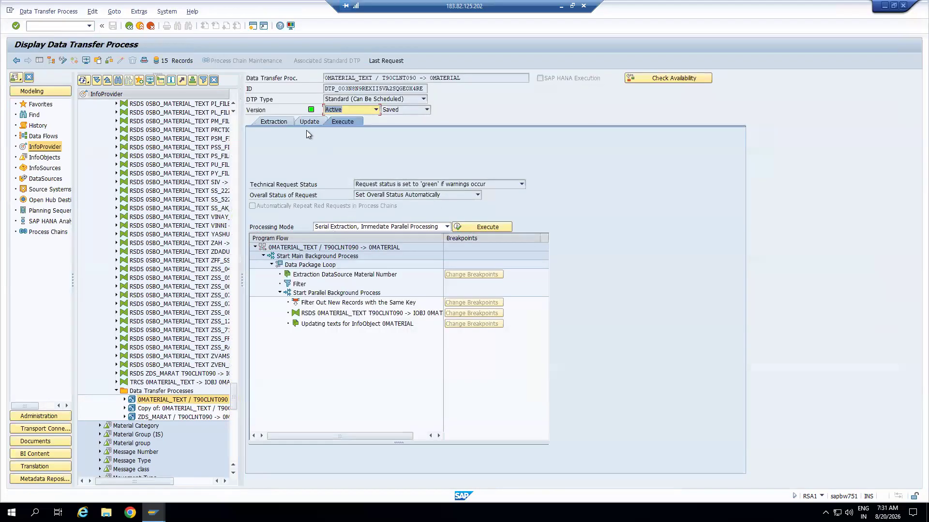
pyautogui.click(273, 122)
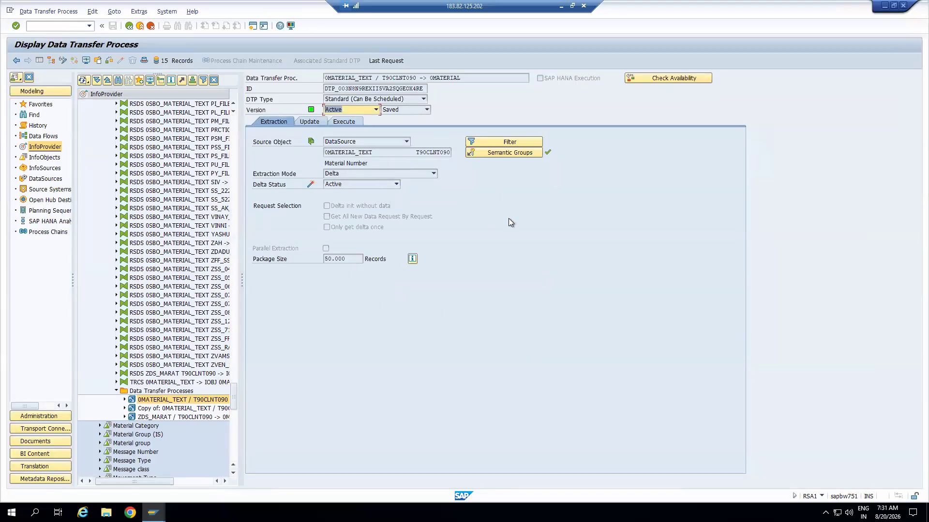
pyautogui.click(344, 176)
pyautogui.click(545, 225)
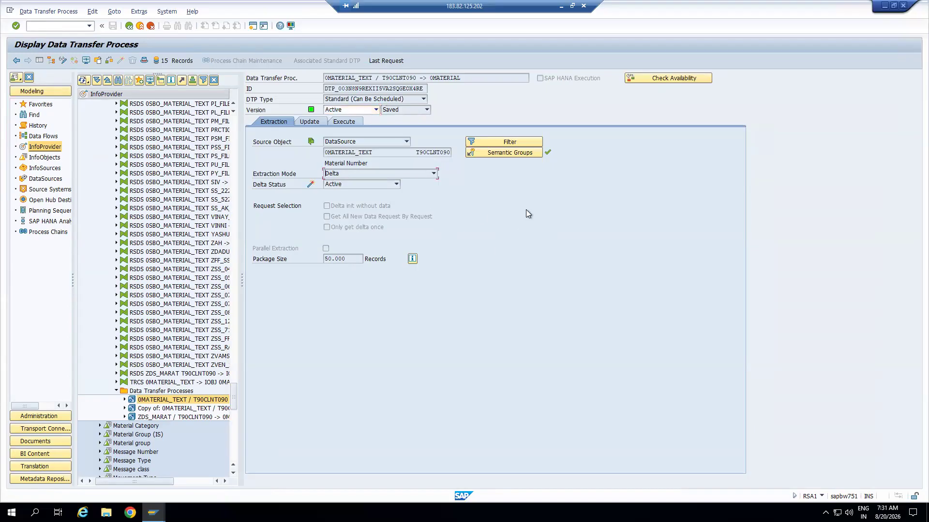
pyautogui.click(140, 25)
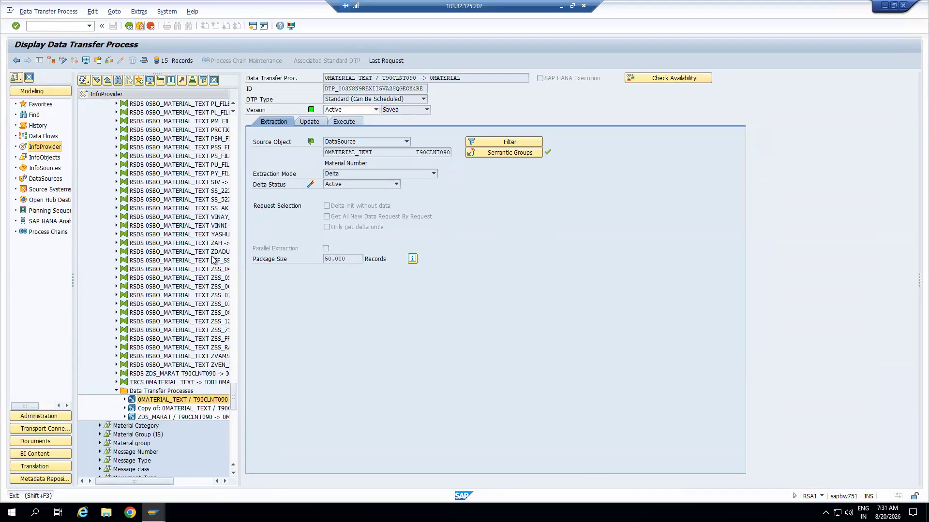
# Step: Open the copied 0MATERIAL_TEXT data transfer process for editing and set its data extraction to directly from source system without PSA
pyautogui.doubleClick(186, 410)
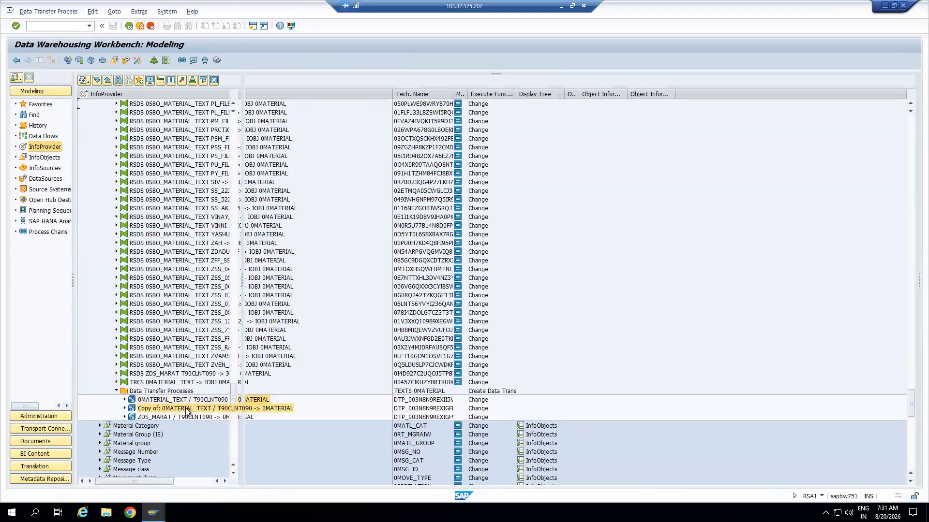
pyautogui.click(364, 173)
pyautogui.click(545, 208)
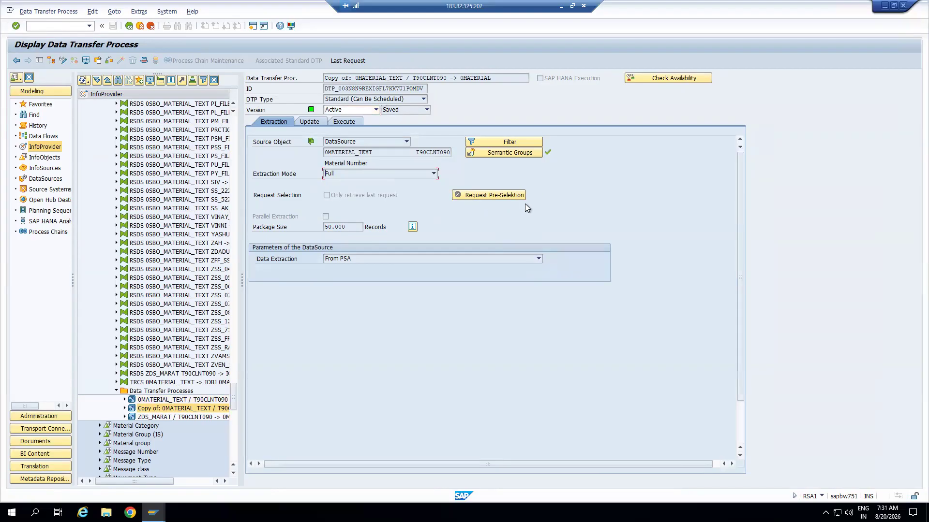
pyautogui.click(63, 61)
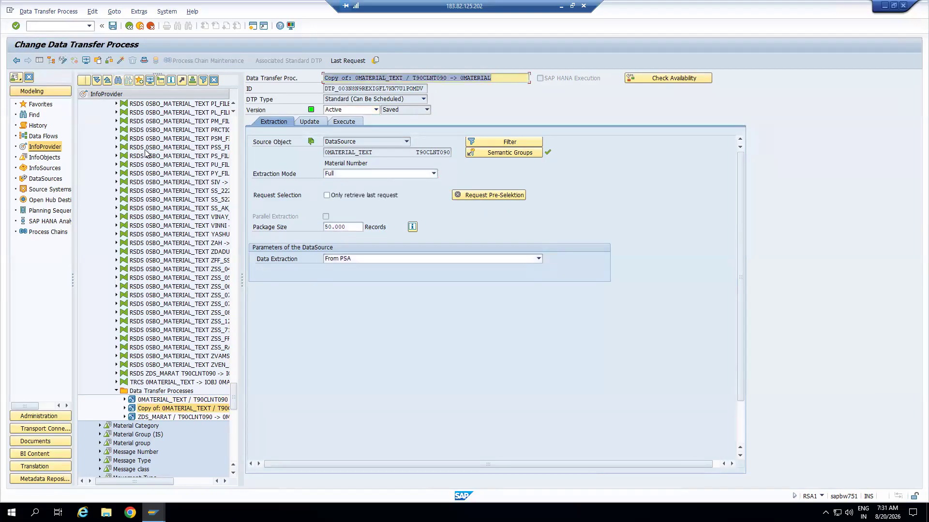
pyautogui.click(370, 259)
pyautogui.click(367, 276)
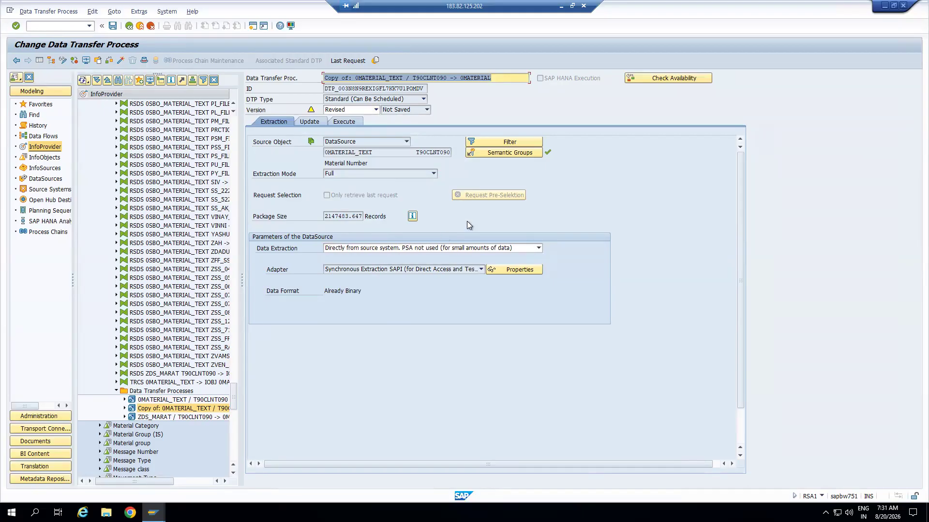
# Step: Activate the copied 0MATERIAL_TEXT data transfer process, and execute it serially in the background with its request monitor displayed
pyautogui.click(120, 60)
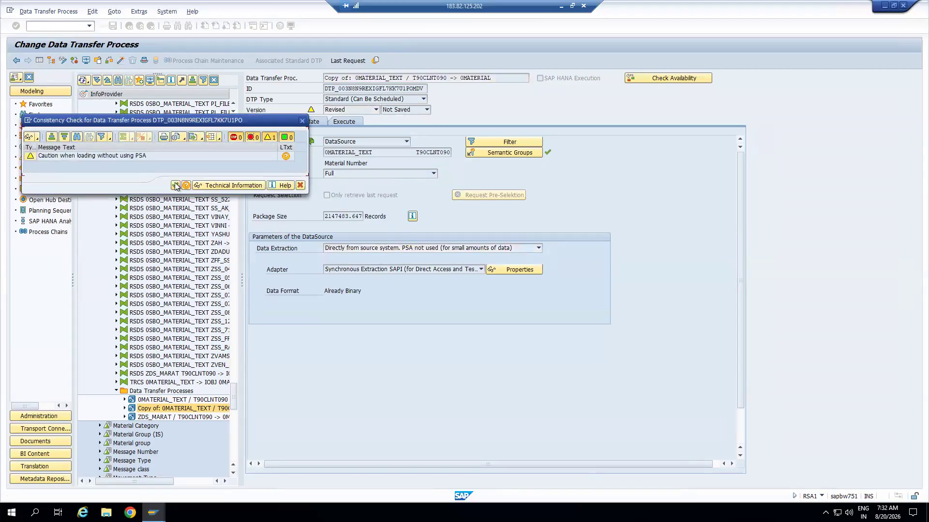
pyautogui.click(176, 185)
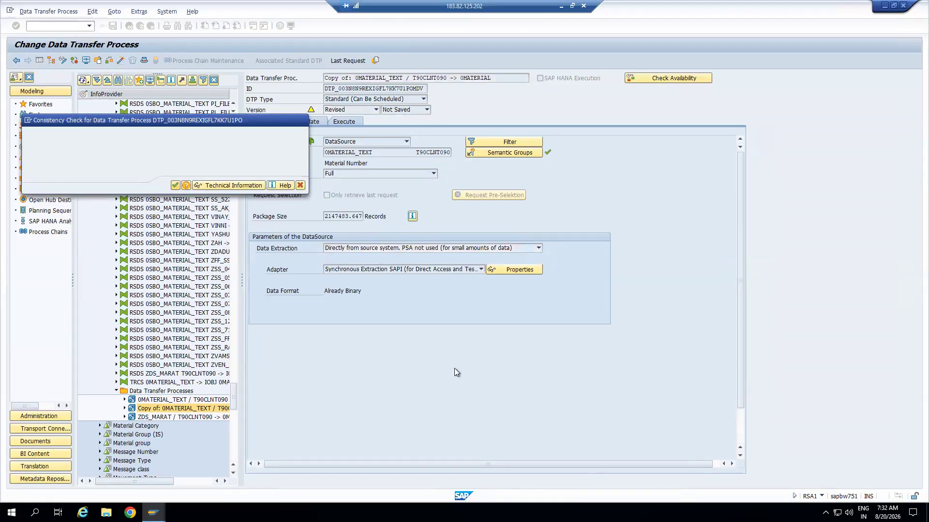
pyautogui.click(345, 122)
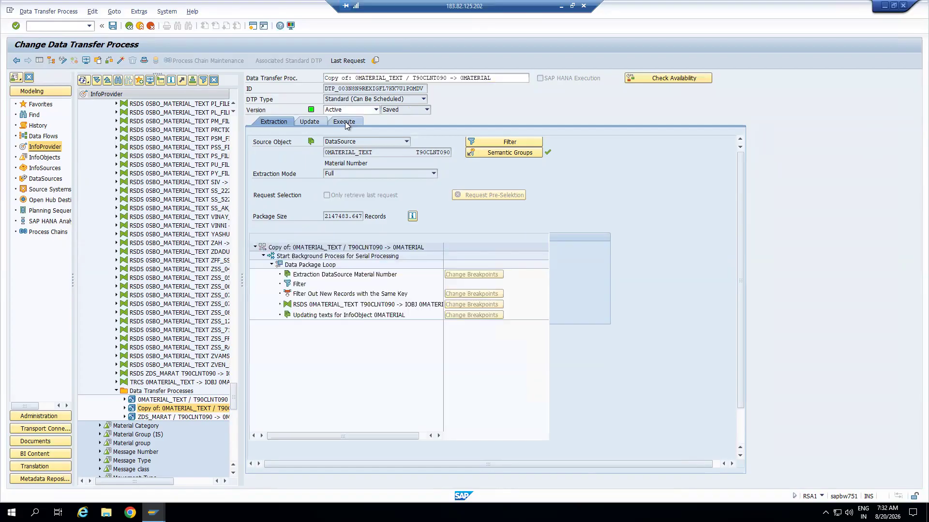
pyautogui.click(476, 228)
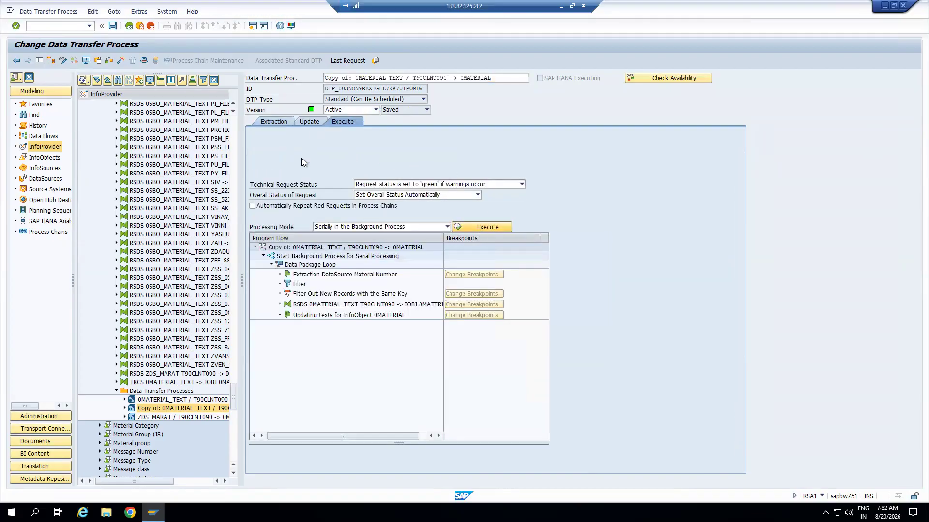
pyautogui.click(145, 200)
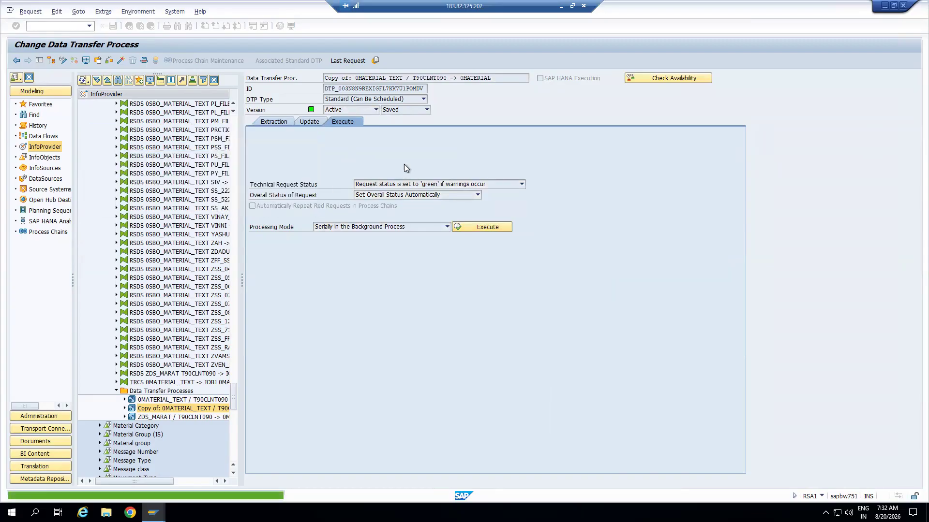
# Step: Refresh the monitor of request 11560, expand Data Package 1, and widen the Request Processing column to read its processing steps
pyautogui.click(50, 61)
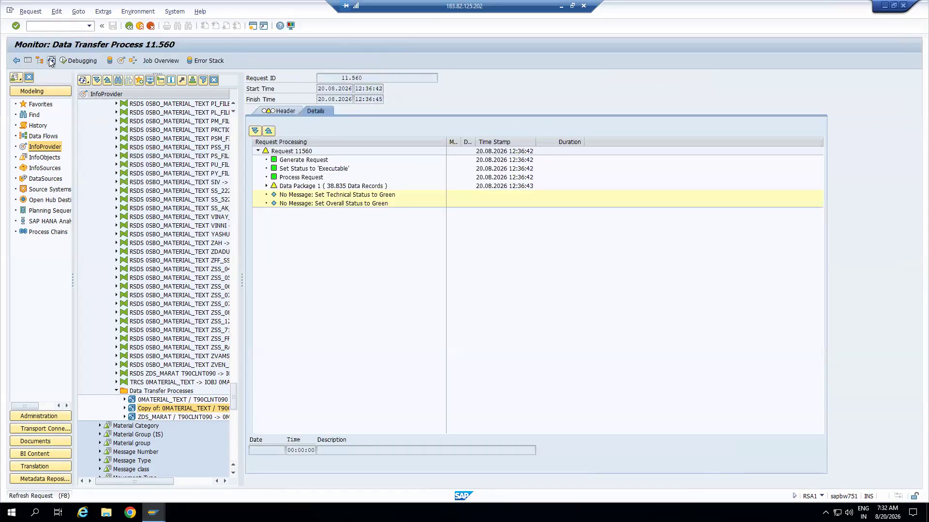
pyautogui.click(50, 62)
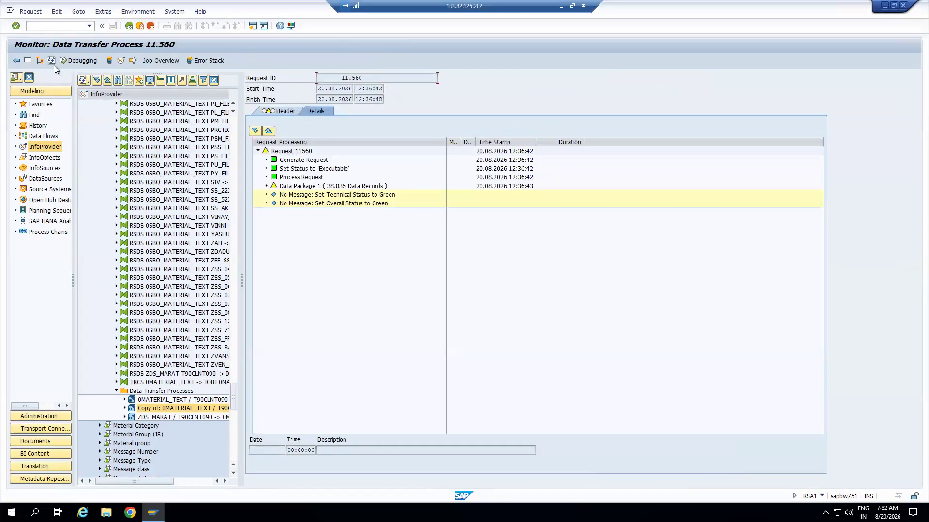
pyautogui.click(266, 186)
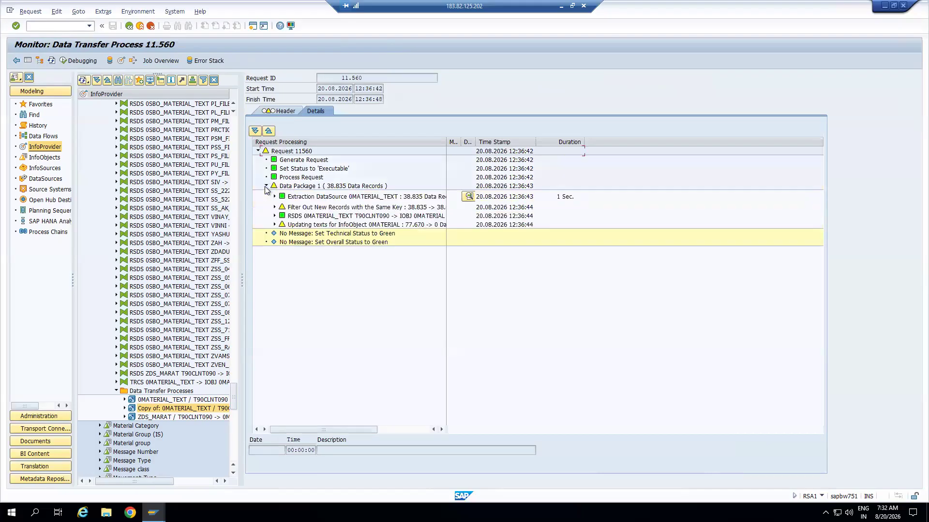
pyautogui.click(51, 62)
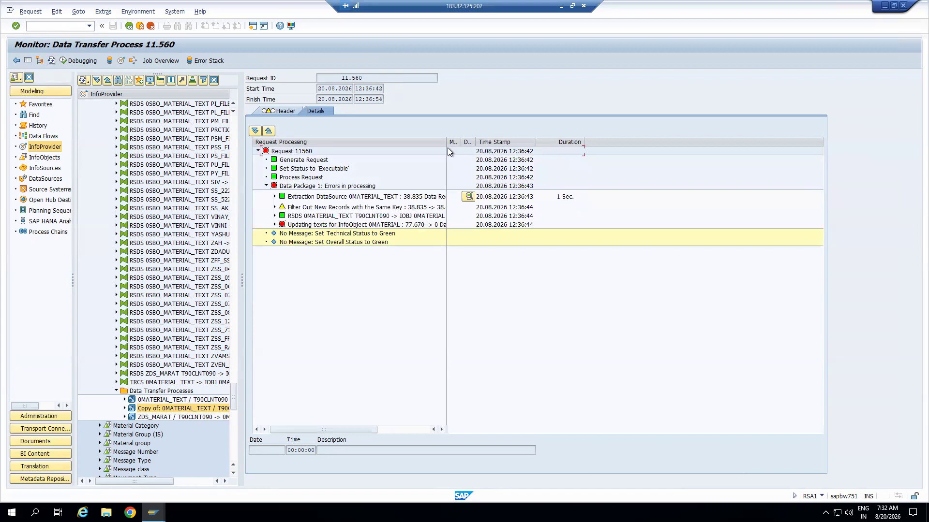
pyautogui.moveTo(536, 141); pyautogui.dragTo(560, 141)
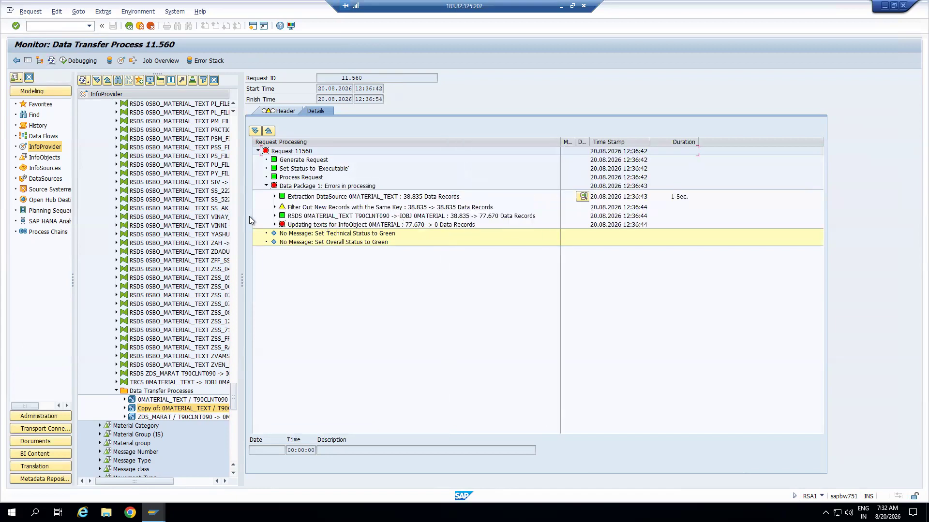
pyautogui.click(51, 60)
pyautogui.click(51, 61)
# Step: Expand the text update for InfoObject 0MATERIAL, read through its Error Handling messages in an enlarged message window, and close them
pyautogui.click(274, 224)
pyautogui.click(570, 267)
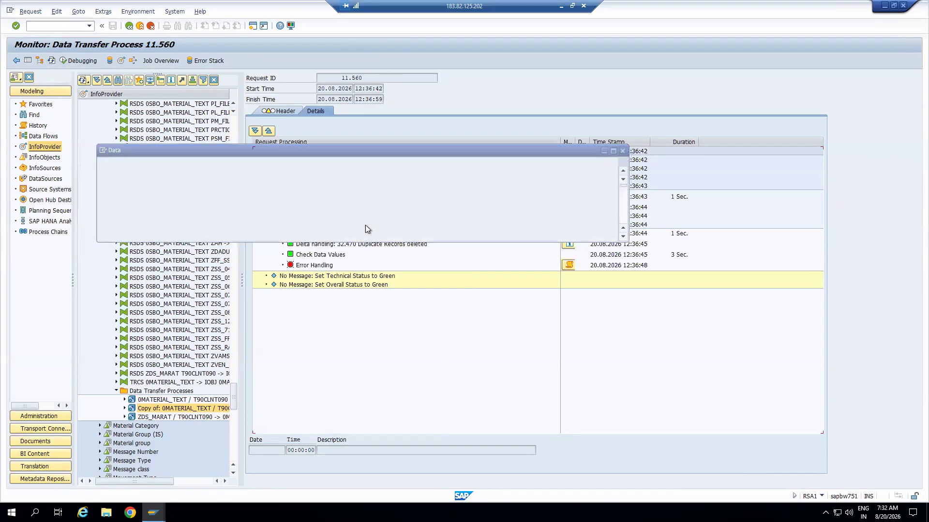
pyautogui.moveTo(359, 152); pyautogui.dragTo(393, 320)
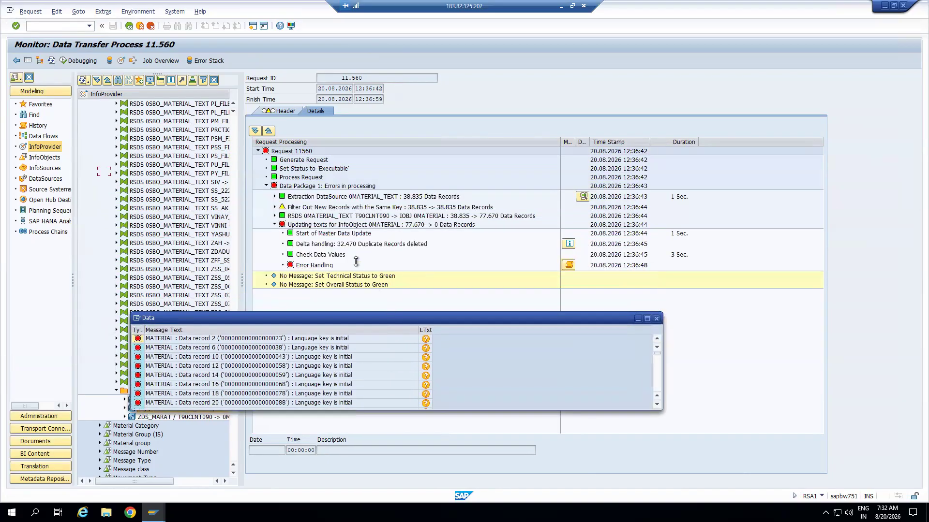
pyautogui.click(348, 245)
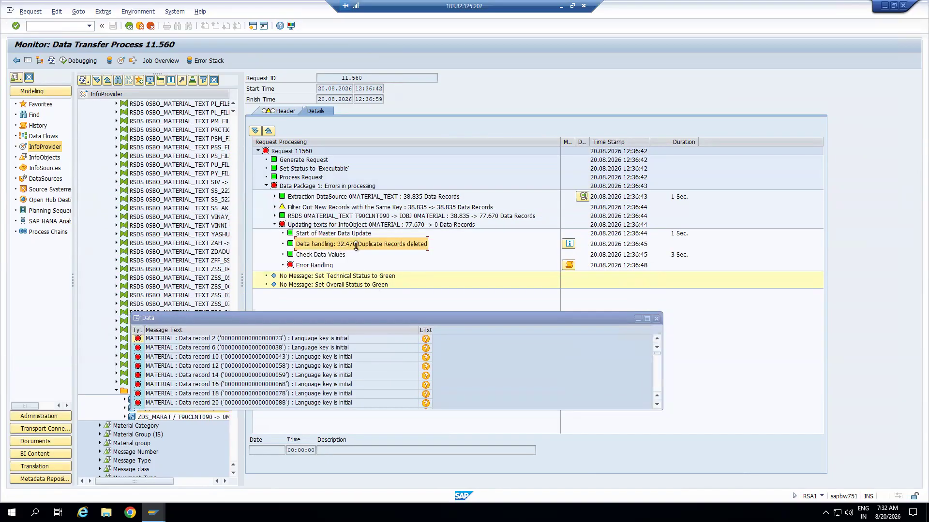
pyautogui.moveTo(402, 320); pyautogui.dragTo(437, 286)
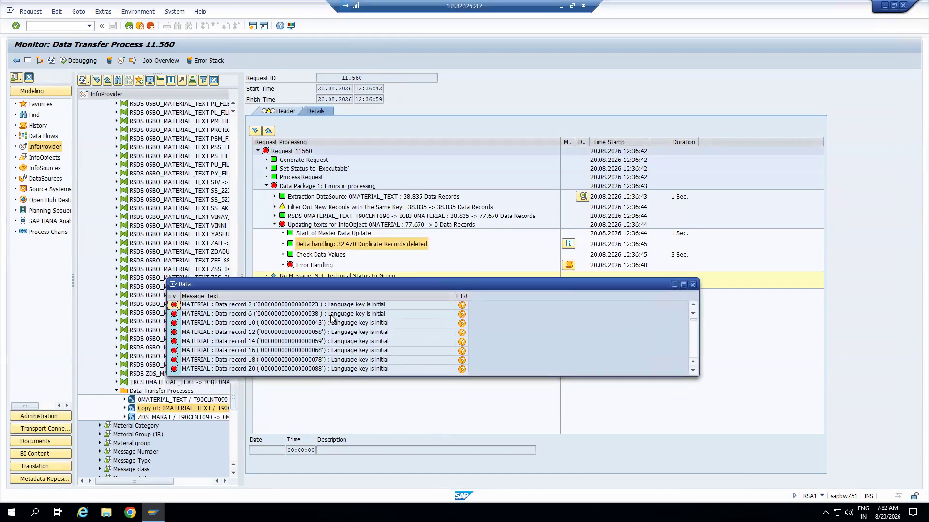
pyautogui.click(345, 307)
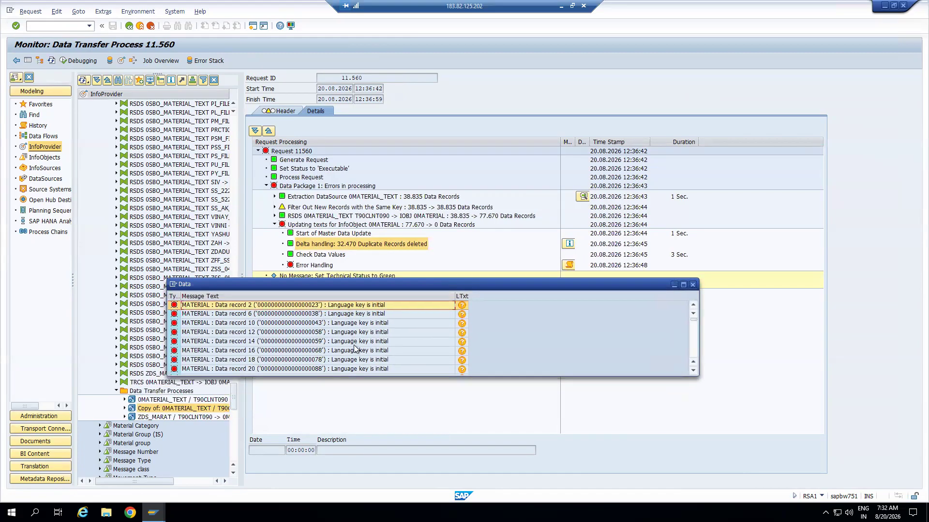
pyautogui.moveTo(362, 377); pyautogui.dragTo(373, 467)
pyautogui.scroll(-20, 420, 355)
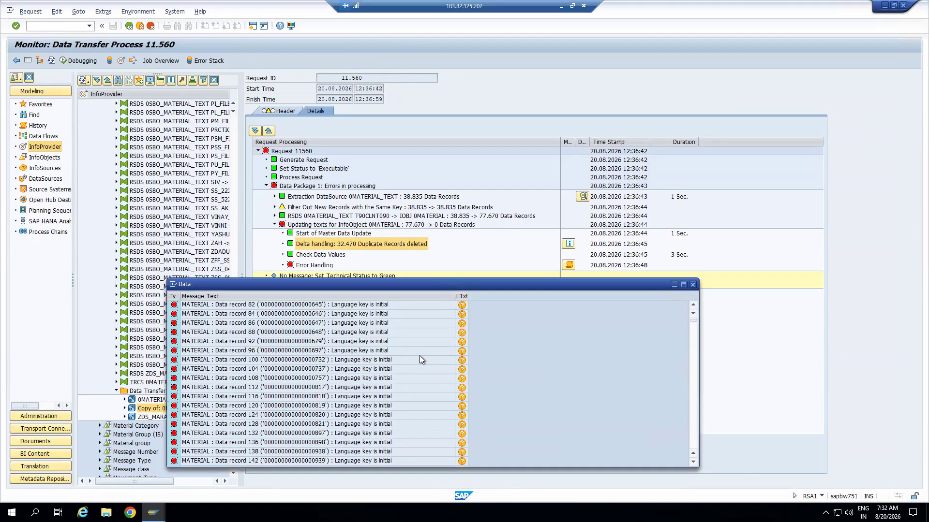
pyautogui.scroll(-15, 420, 356)
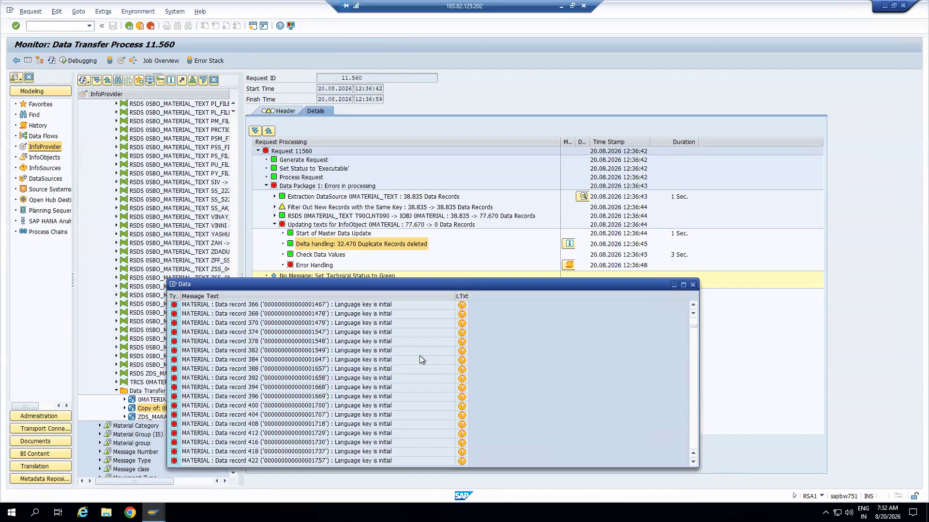
pyautogui.click(692, 285)
pyautogui.click(331, 256)
pyautogui.click(325, 266)
# Step: Refresh request 11560 repeatedly and check its overall status in the header and its processing details
pyautogui.click(51, 61)
pyautogui.click(51, 61)
pyautogui.click(51, 61)
pyautogui.click(51, 61)
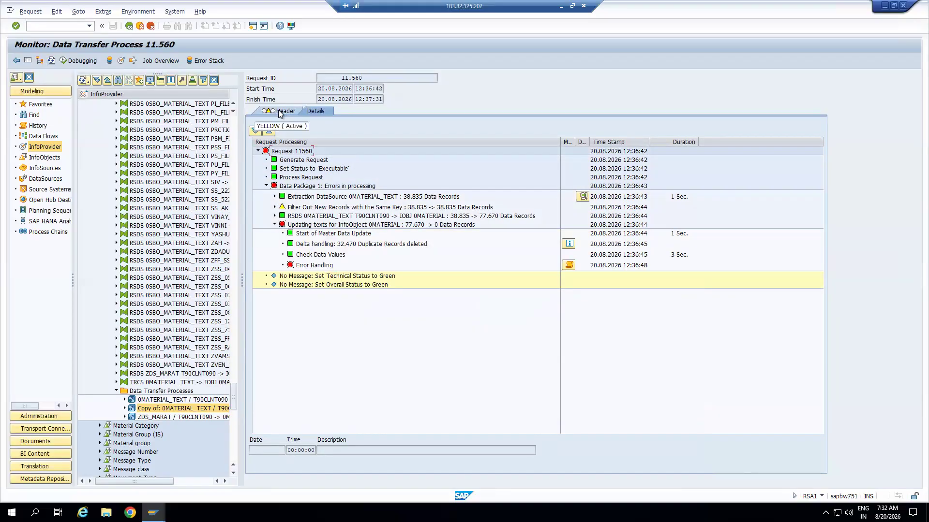
pyautogui.click(278, 112)
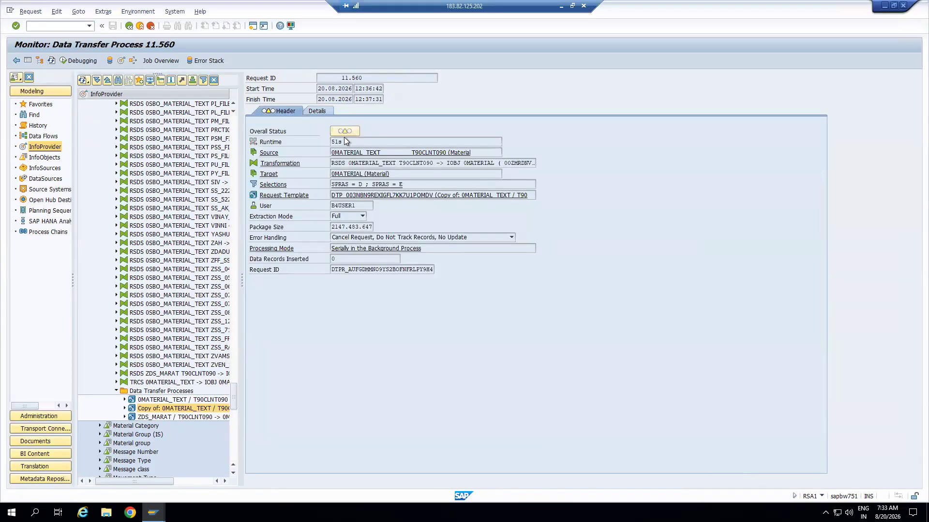
pyautogui.click(313, 111)
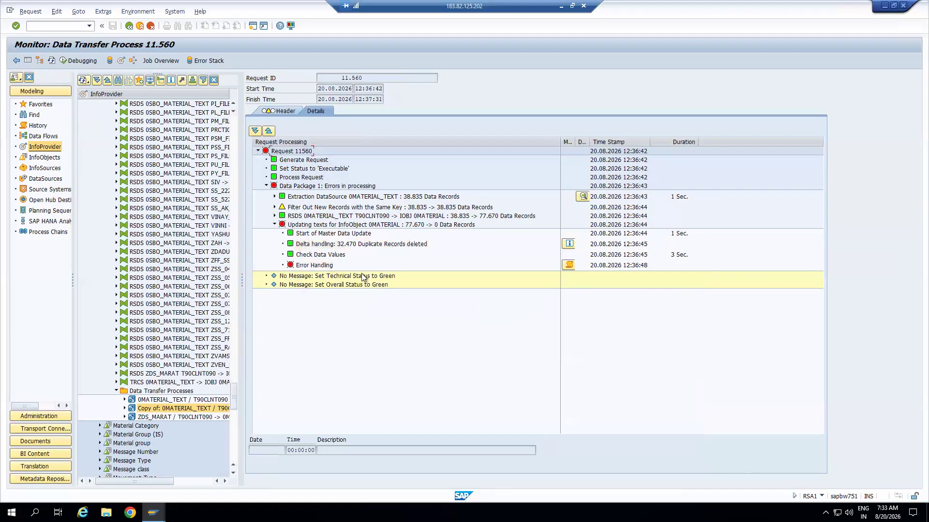
pyautogui.click(51, 61)
pyautogui.click(51, 61)
pyautogui.click(51, 62)
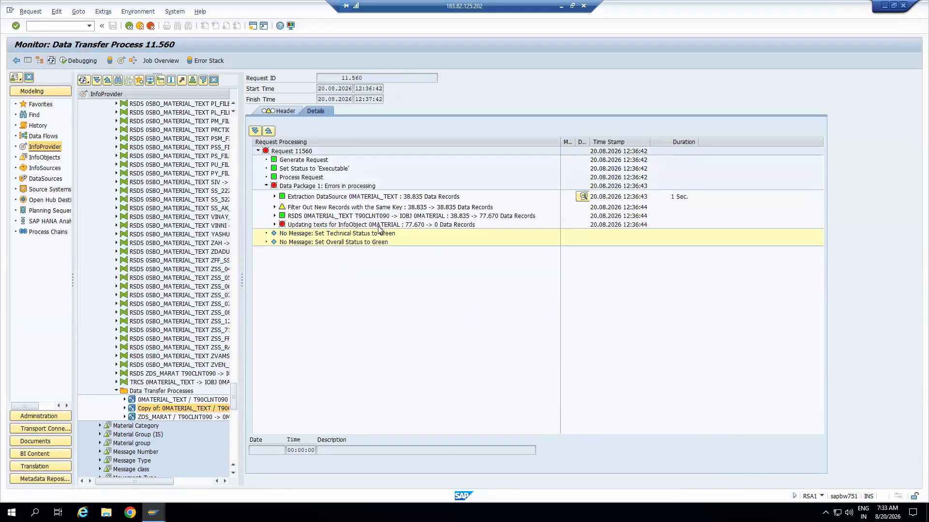
# Step: Review the Error Handling messages of the 0MATERIAL text update against the request's processing steps, and close them
pyautogui.click(569, 266)
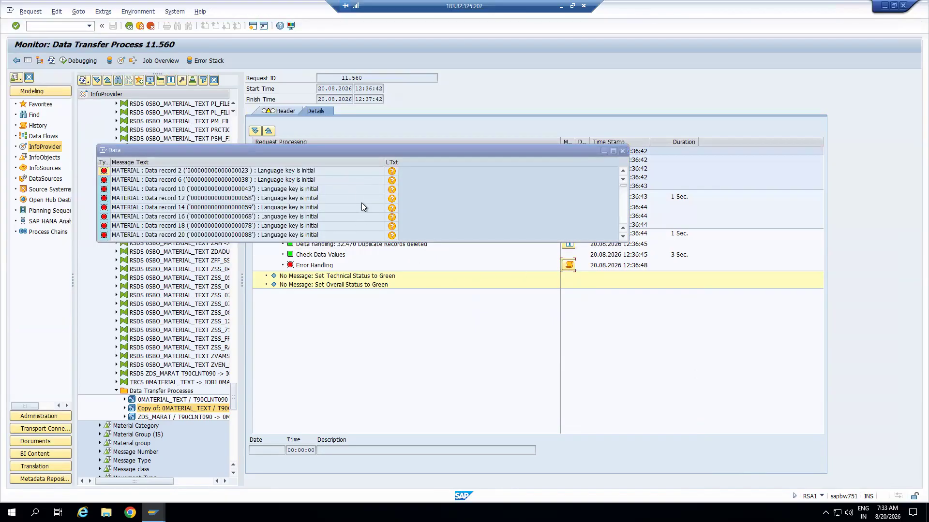
pyautogui.click(623, 152)
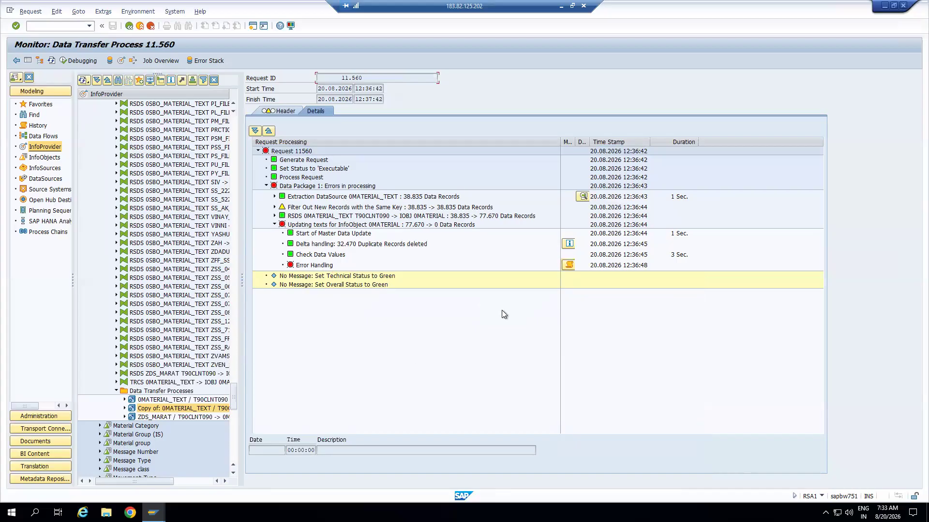
pyautogui.click(569, 266)
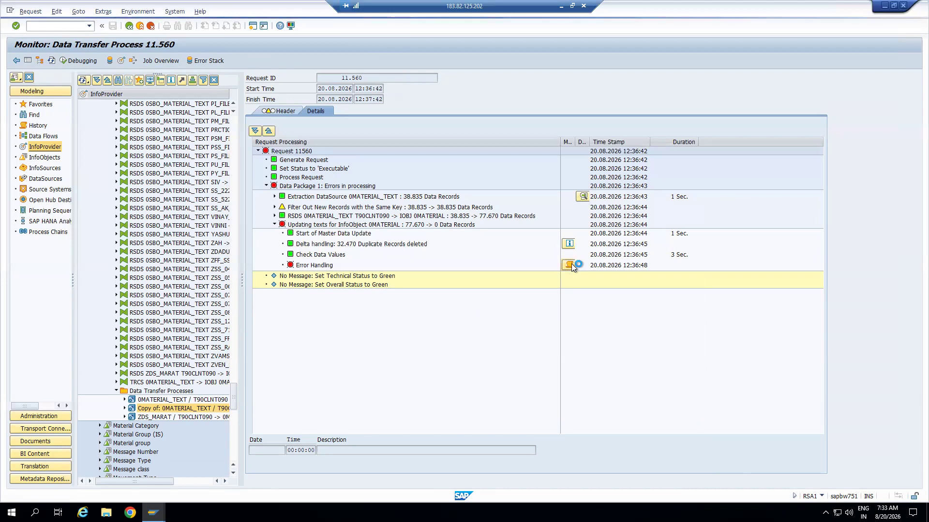
pyautogui.moveTo(442, 150); pyautogui.dragTo(548, 293)
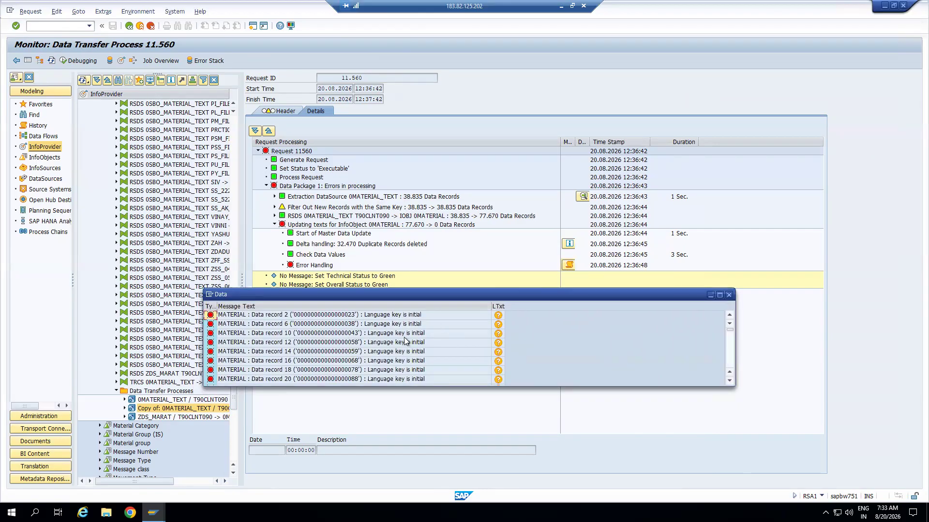
pyautogui.click(728, 296)
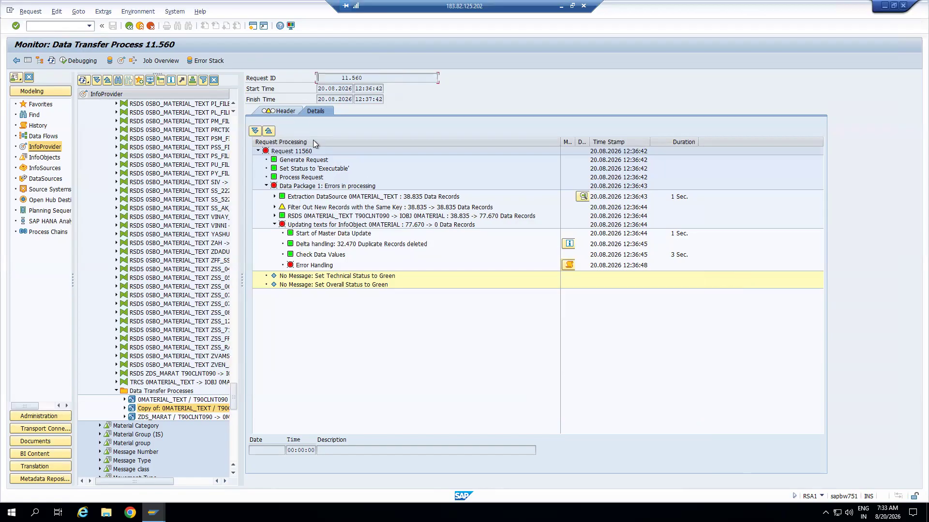
# Step: Launch the Snipping Tool and capture the processing details of request 11560
pyautogui.press('super+r')
pyautogui.write('sn')
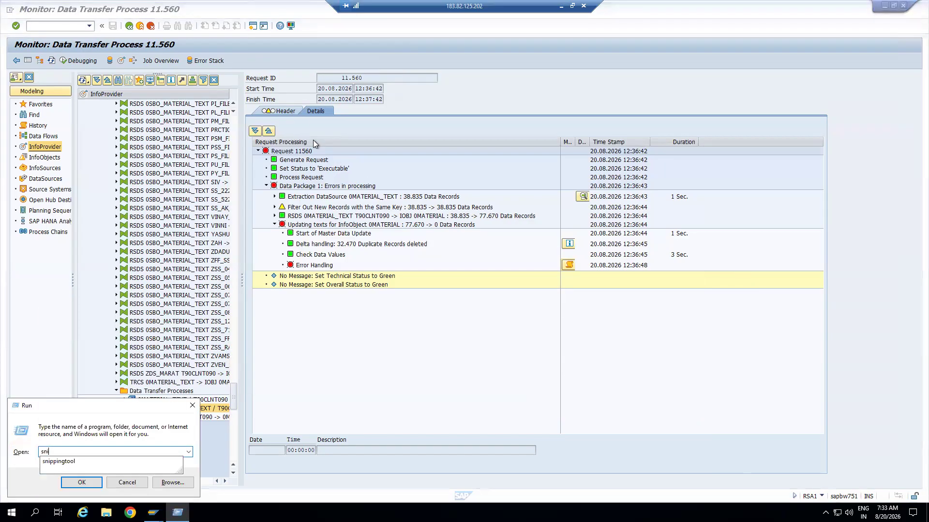
pyautogui.press('Down')
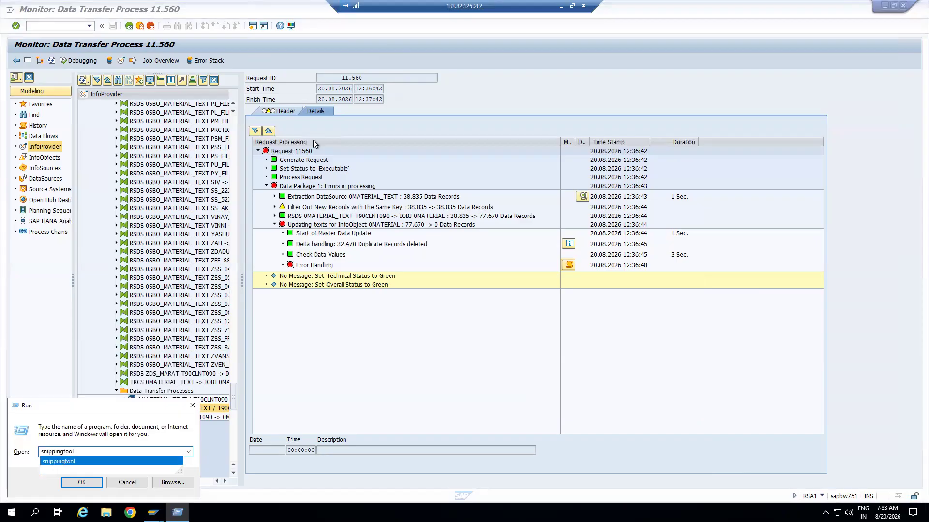
pyautogui.press('Return')
pyautogui.click(415, 118)
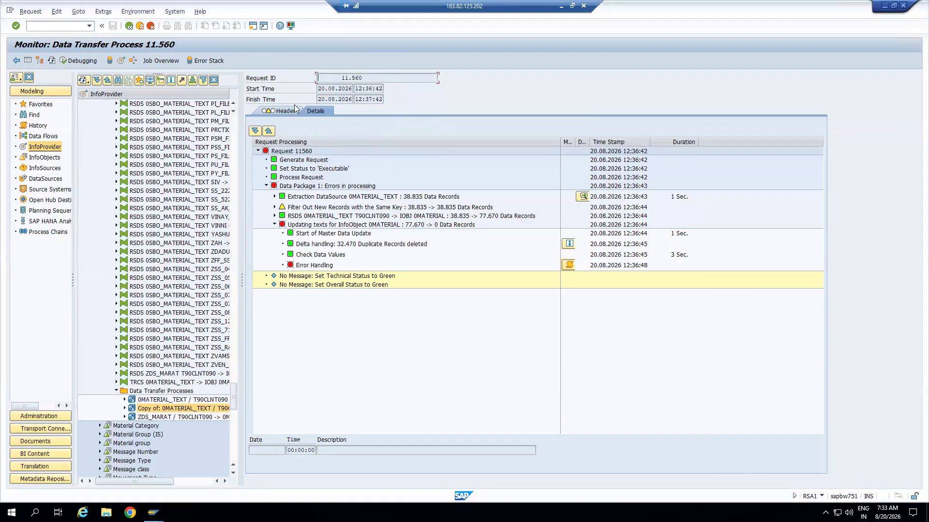
pyautogui.moveTo(235, 93); pyautogui.dragTo(659, 302)
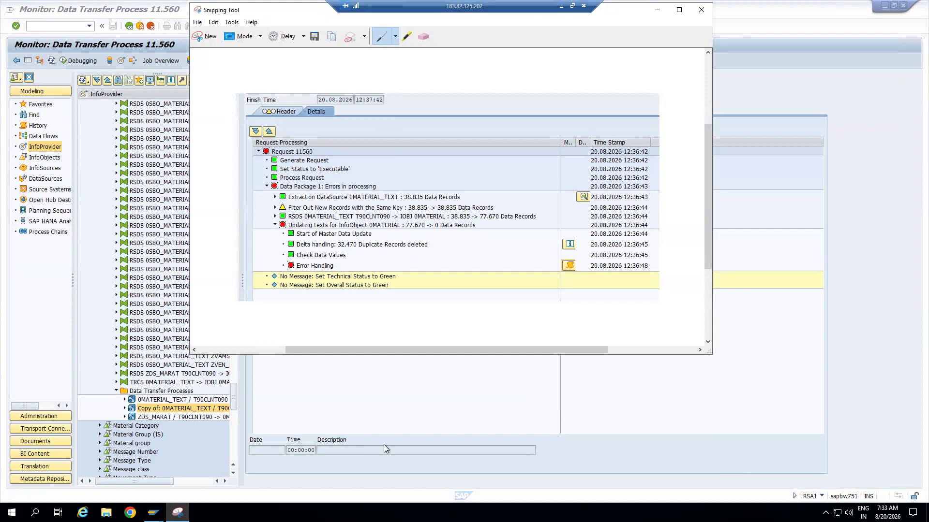
# Step: Display the Error Handling messages below the processing steps, capture both in a new snip, and minimize the Snipping Tool
pyautogui.click(390, 402)
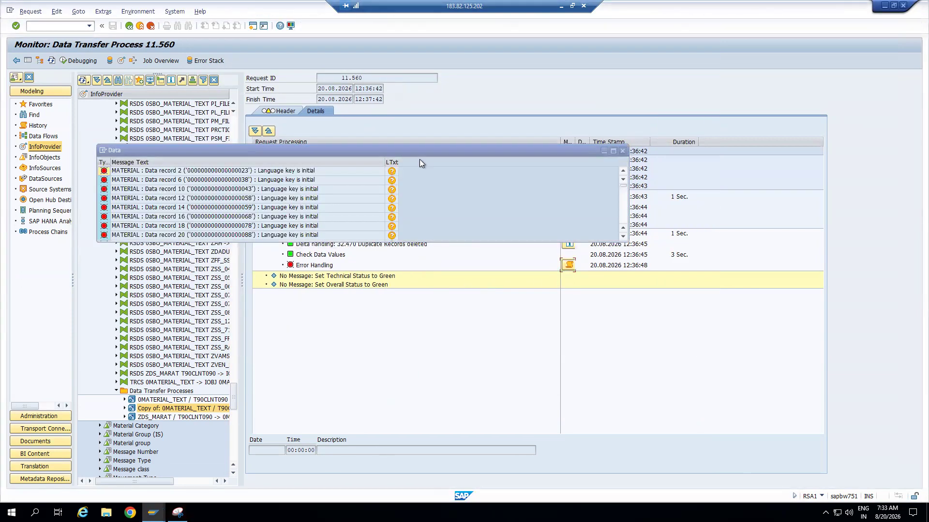
pyautogui.moveTo(421, 152); pyautogui.dragTo(527, 294)
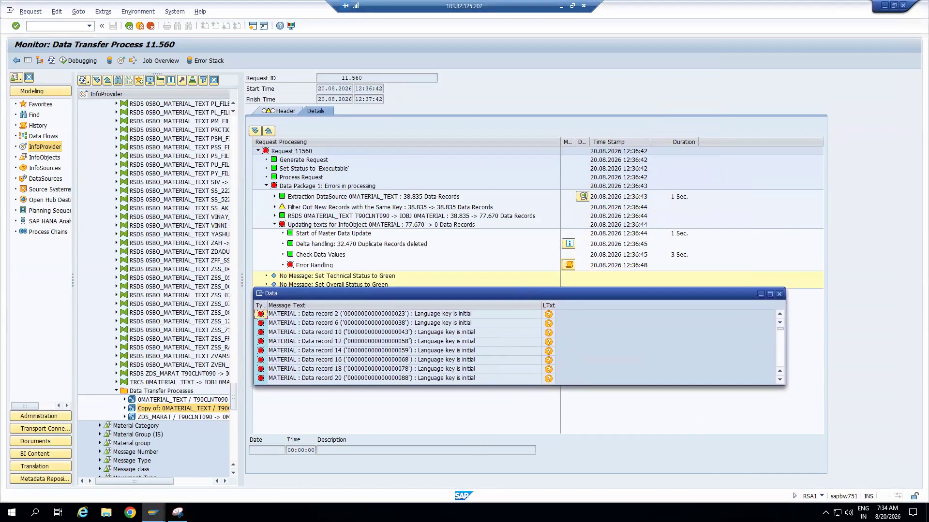
pyautogui.click(177, 512)
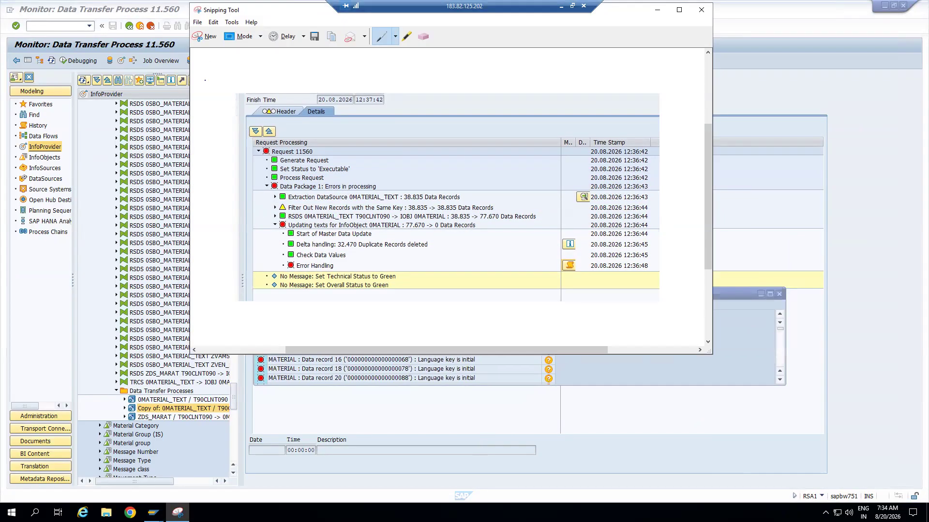
pyautogui.click(205, 36)
pyautogui.moveTo(243, 102); pyautogui.dragTo(804, 406)
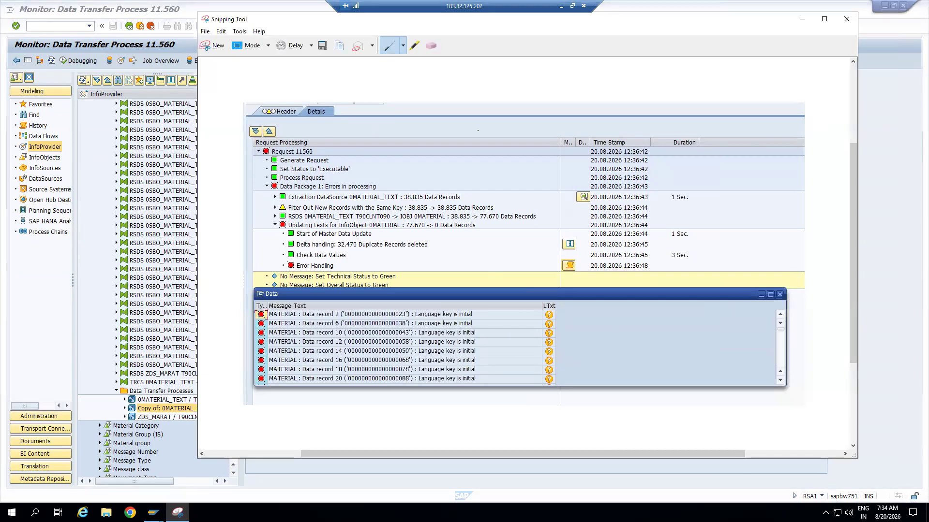
pyautogui.click(803, 19)
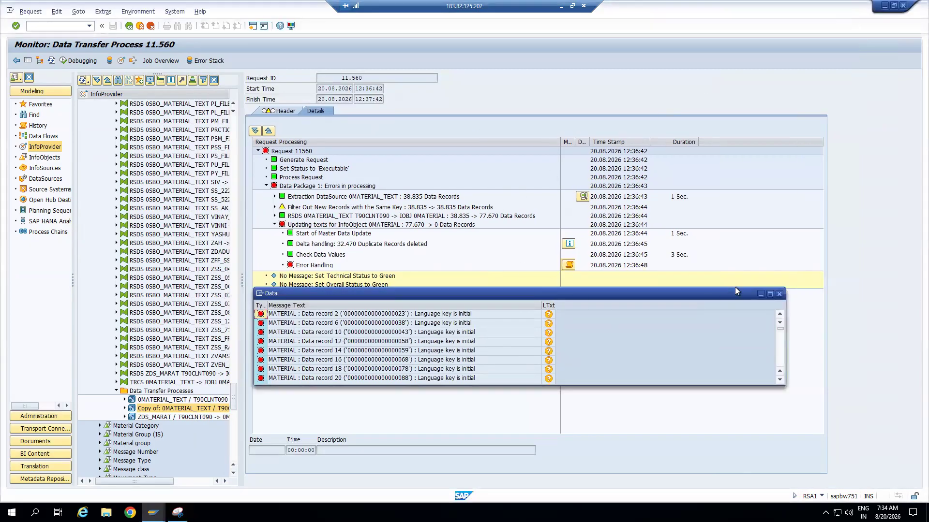
# Step: Refresh the monitor of request 11560 with the navigation tree hidden, and delete the request
pyautogui.click(779, 295)
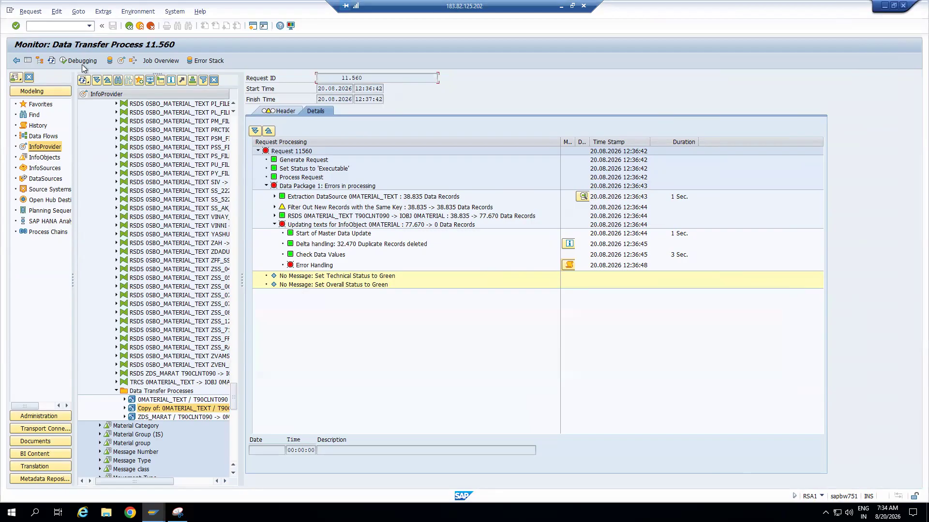
pyautogui.click(51, 60)
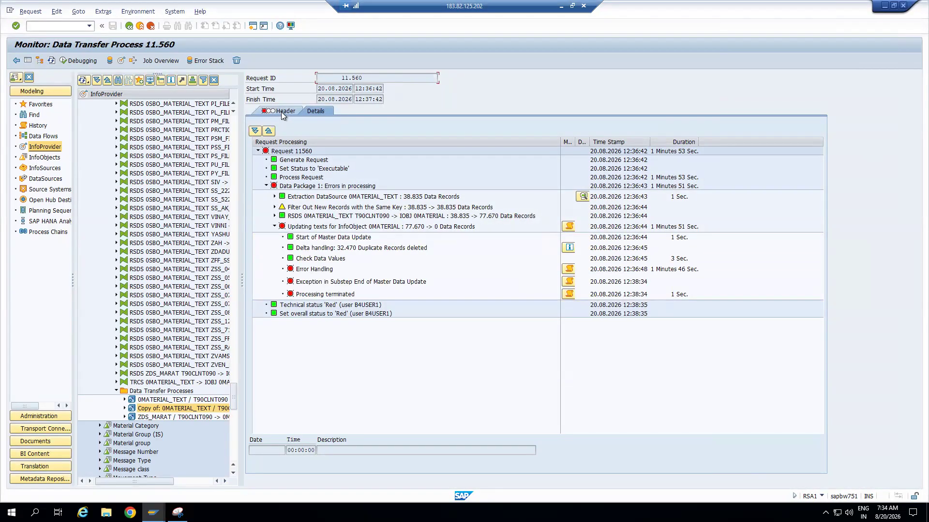
pyautogui.click(28, 60)
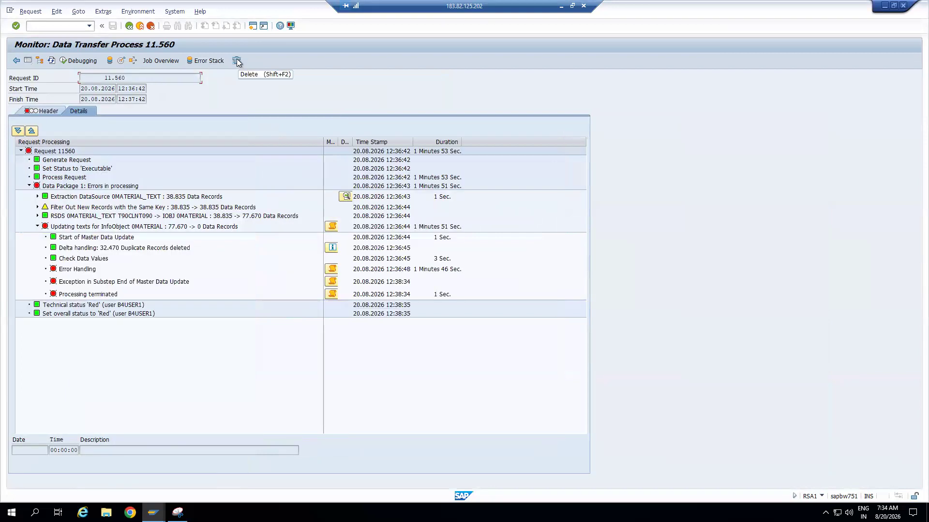
pyautogui.click(237, 61)
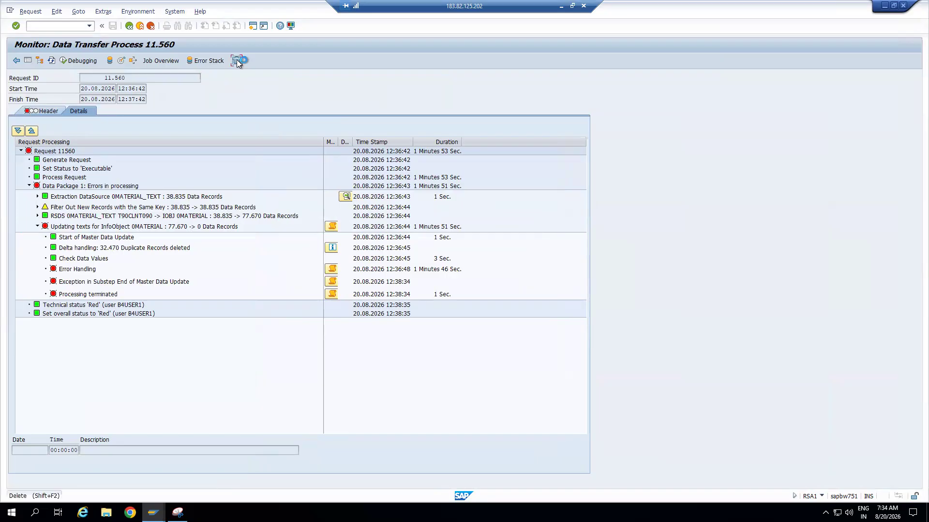
pyautogui.click(132, 189)
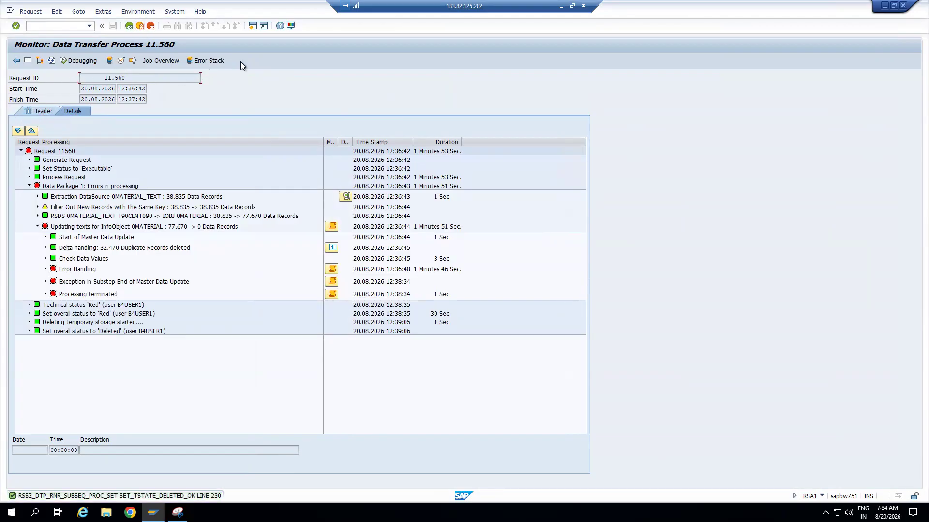
# Step: Return to the data transfer process in change mode and set its error handling to "Request Green, Write Error Stack, Update Valid Records"
pyautogui.click(140, 26)
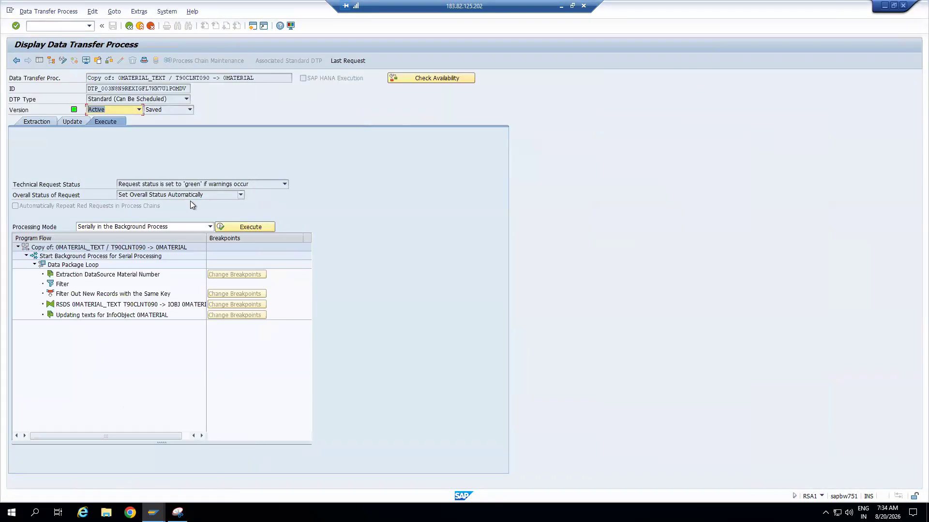
pyautogui.click(33, 121)
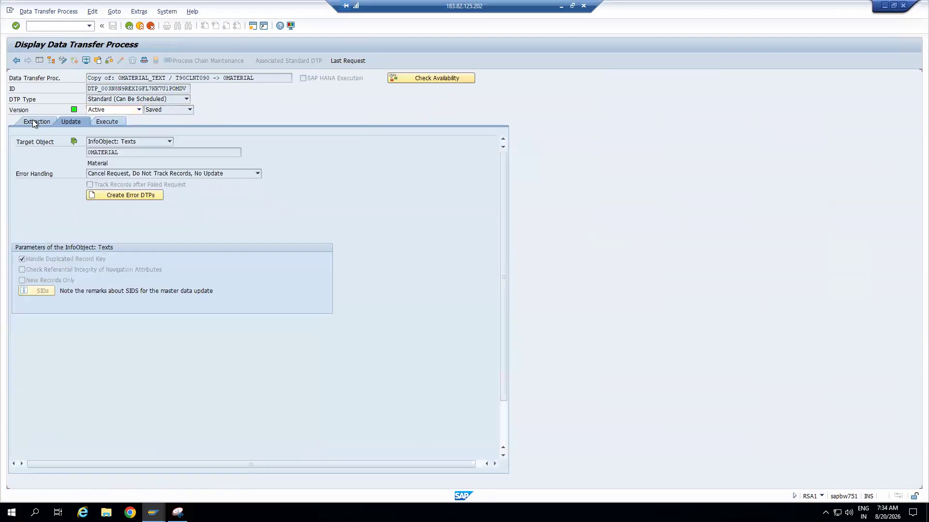
pyautogui.click(80, 121)
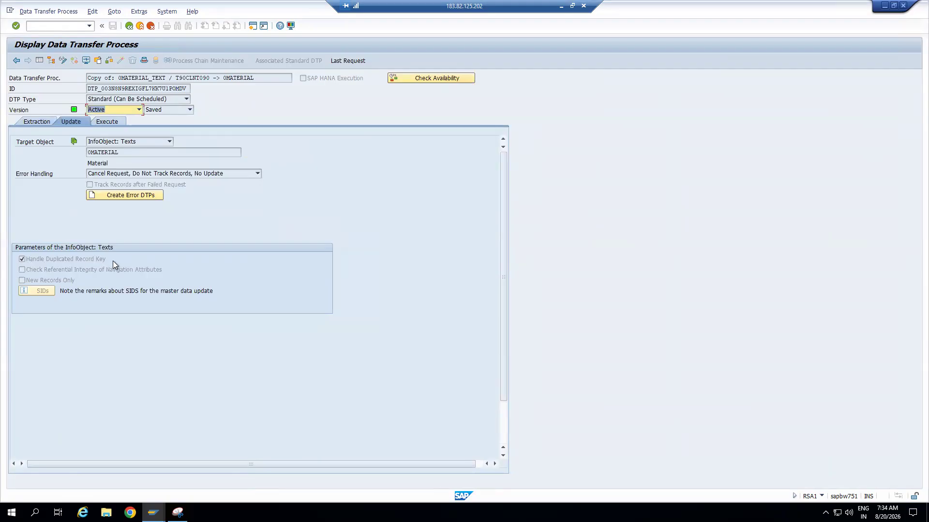
pyautogui.click(63, 60)
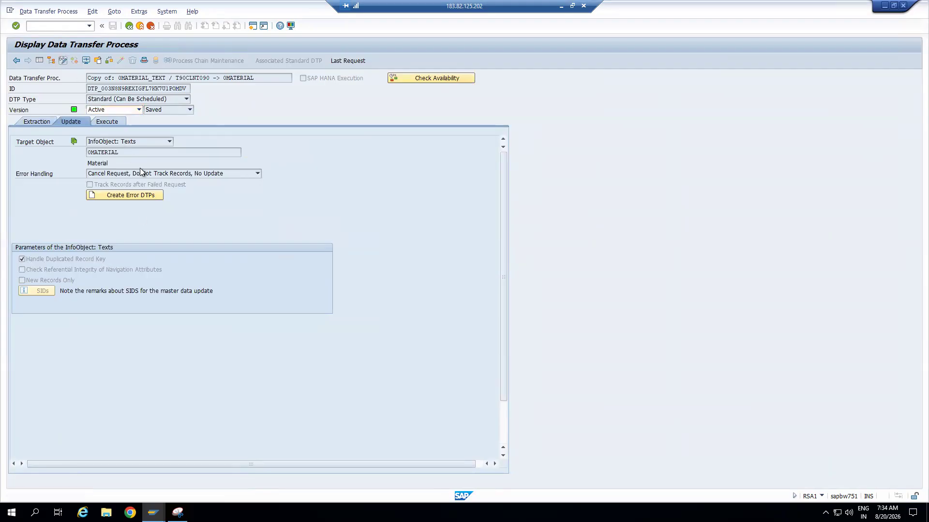
pyautogui.click(217, 173)
pyautogui.click(187, 206)
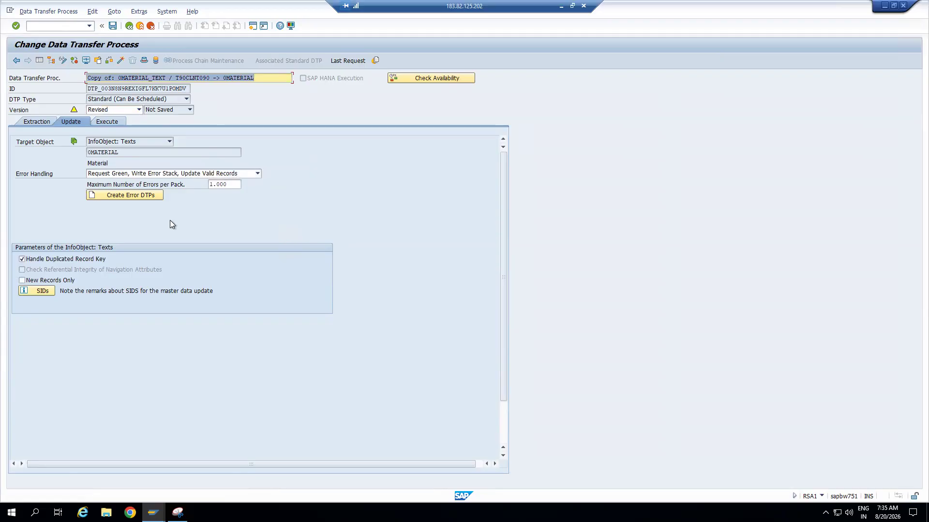
# Step: Review the update and execution settings, then activate the data transfer process and accept the consistency check warnings
pyautogui.click(110, 124)
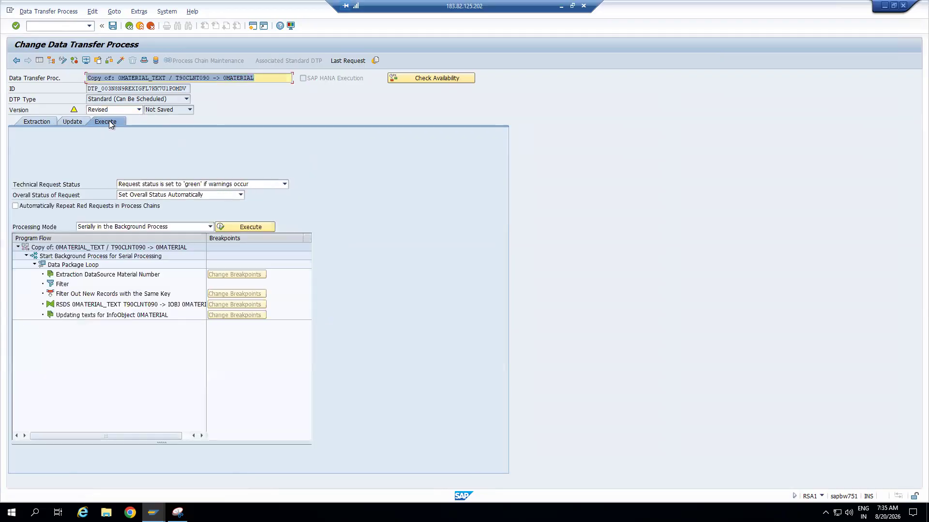
pyautogui.click(79, 124)
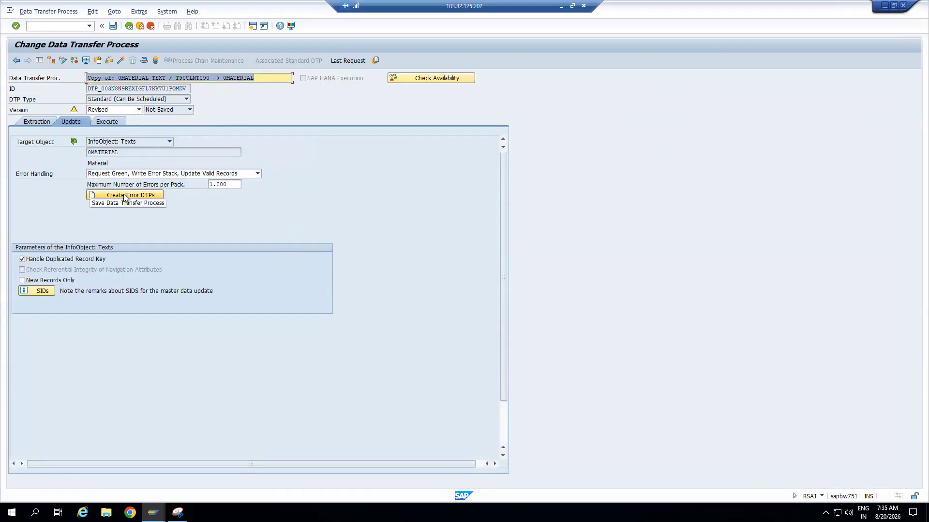
pyautogui.click(107, 122)
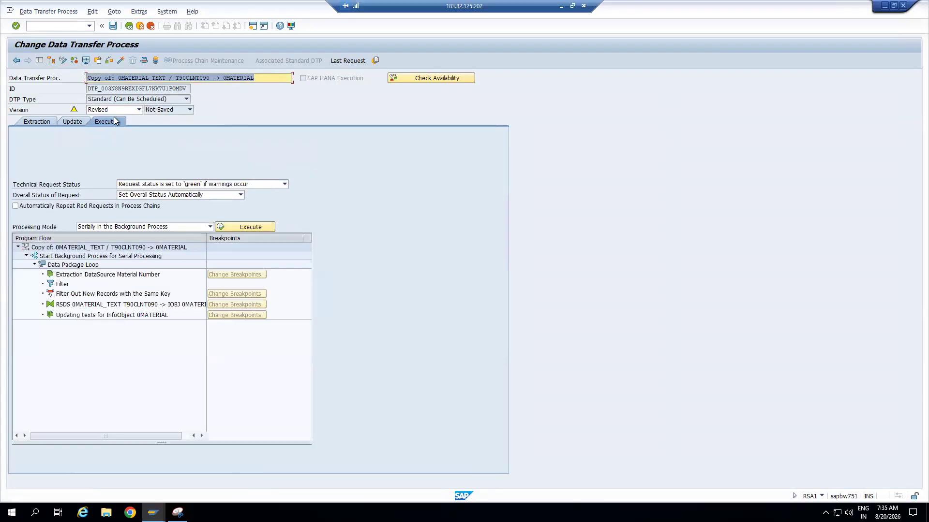
pyautogui.click(121, 60)
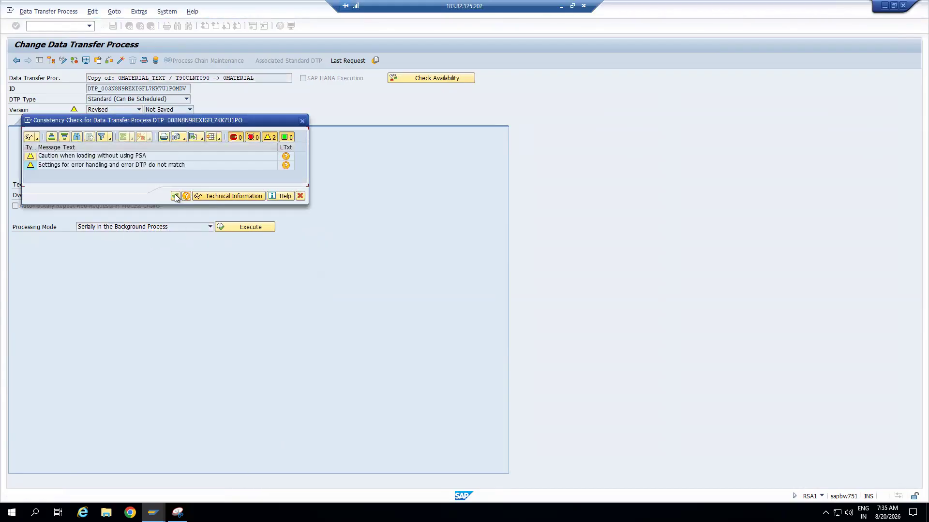
pyautogui.click(175, 197)
# Step: Execute the data transfer process serially in the background, and open and refresh the monitor of its new request
pyautogui.click(210, 227)
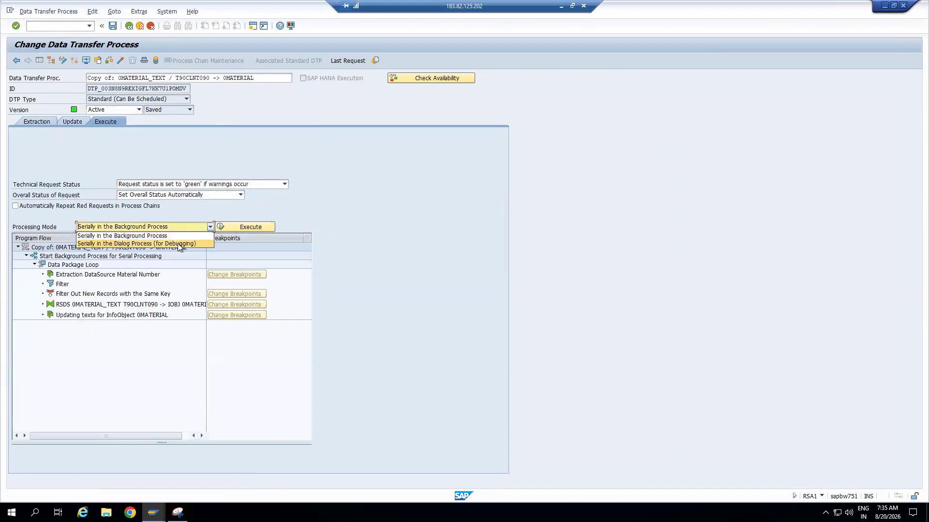
pyautogui.click(384, 225)
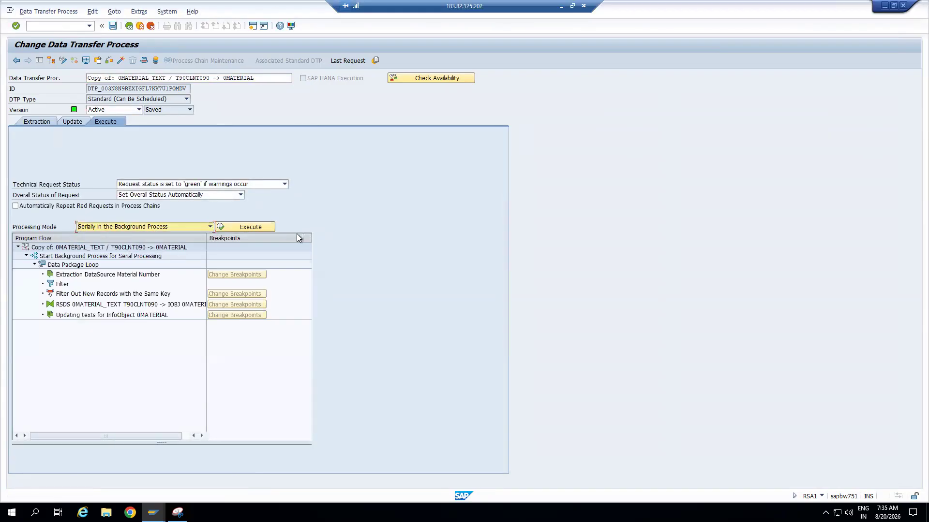
pyautogui.click(257, 226)
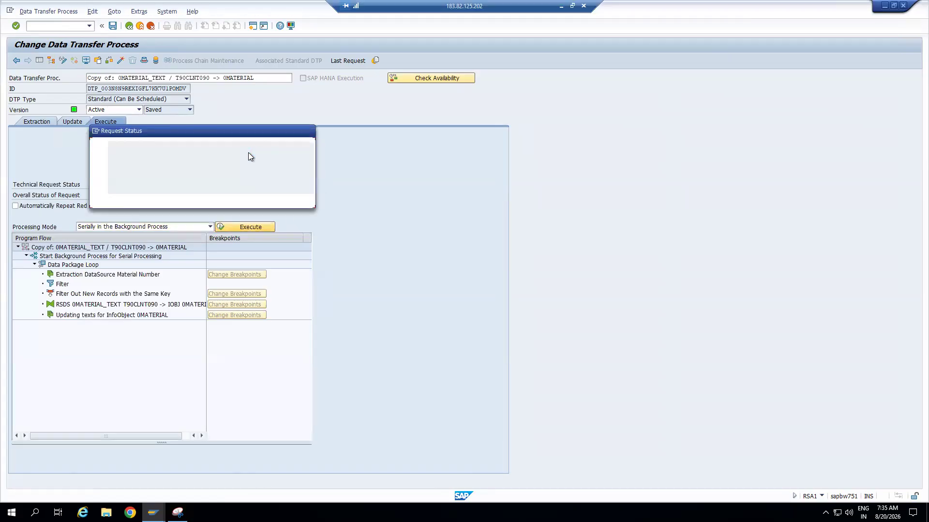
pyautogui.click(141, 199)
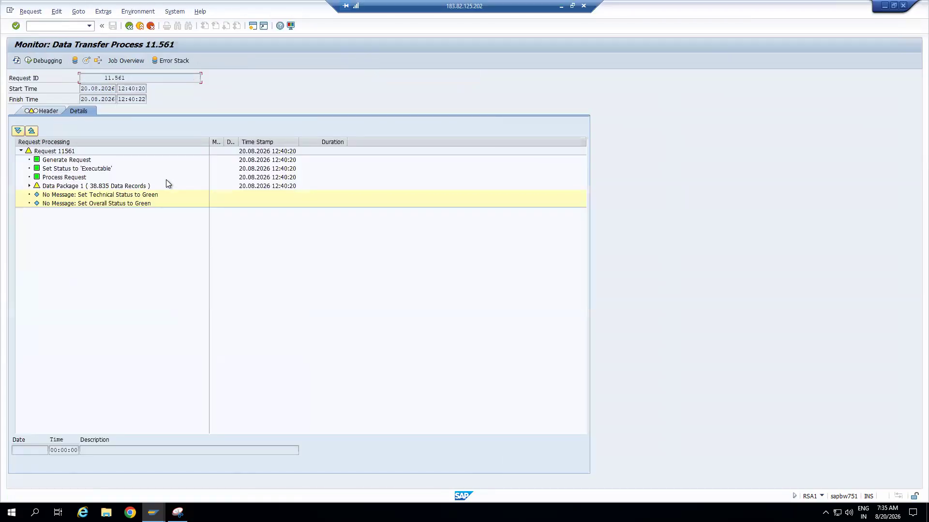
pyautogui.click(17, 61)
pyautogui.click(17, 61)
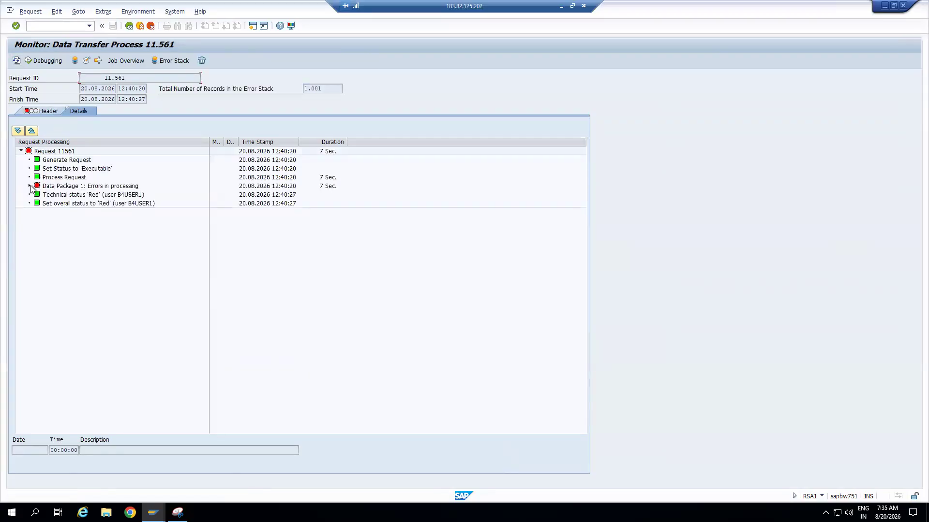
# Step: Expand Data Package 1 and its 0MATERIAL text update, widening the Request Processing column to read every substep
pyautogui.click(30, 187)
pyautogui.moveTo(329, 88); pyautogui.dragTo(278, 92)
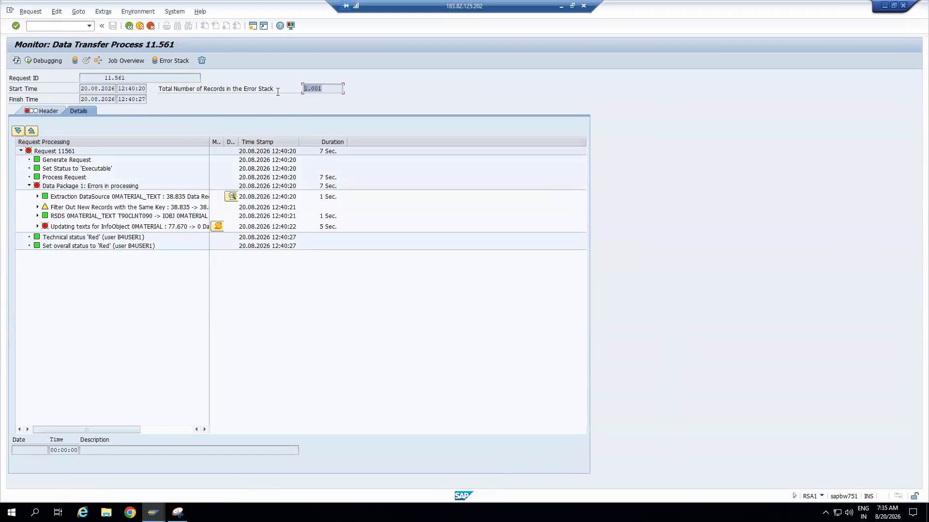
pyautogui.click(37, 227)
pyautogui.moveTo(207, 140); pyautogui.dragTo(337, 145)
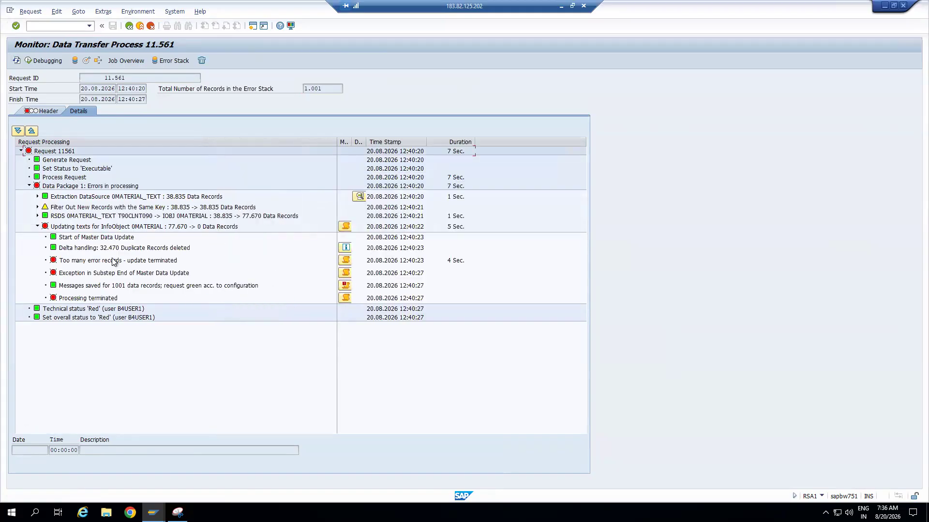
# Step: Check the messages for the too many error records substep and the End of Master Data Update exception, closing each
pyautogui.click(344, 261)
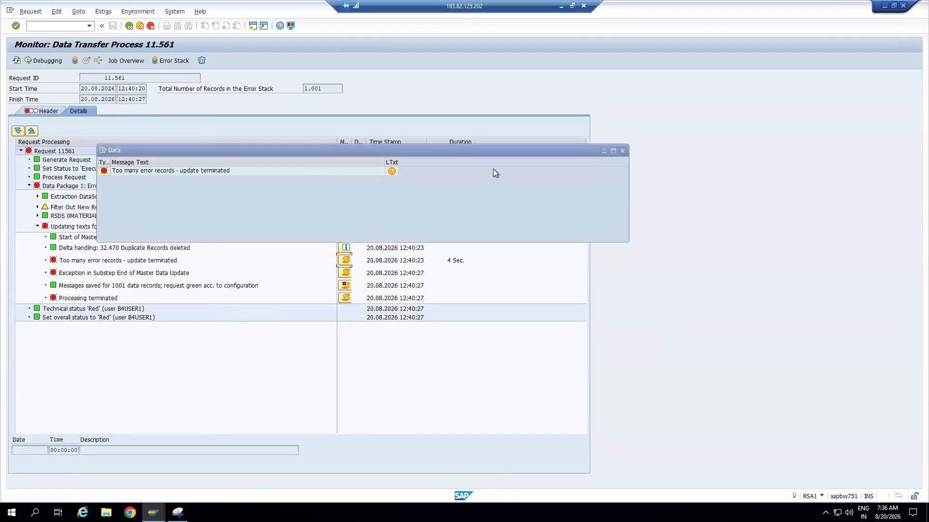
pyautogui.click(622, 151)
pyautogui.click(345, 274)
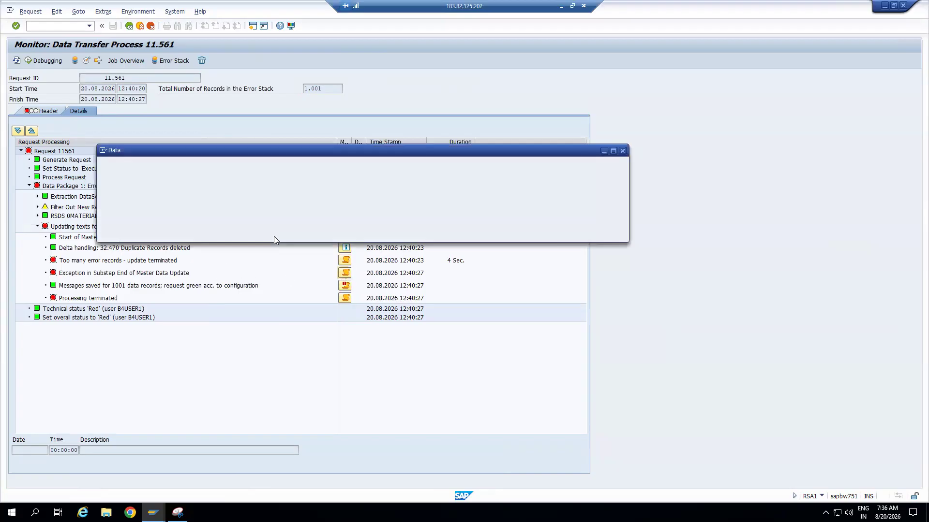
pyautogui.click(622, 150)
# Step: Examine the error handler messages saved for the 0MATERIAL data records in an enlarged window, and close them
pyautogui.click(345, 285)
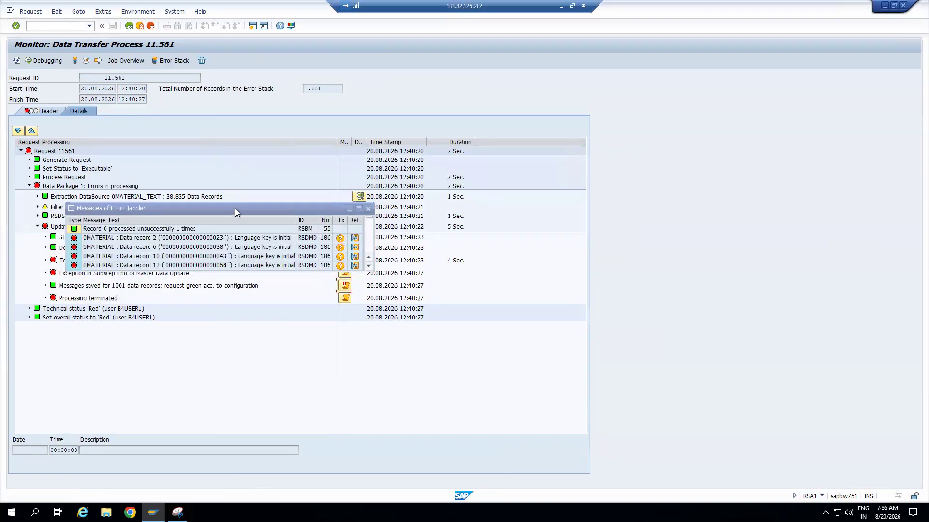
pyautogui.moveTo(234, 208); pyautogui.dragTo(239, 241)
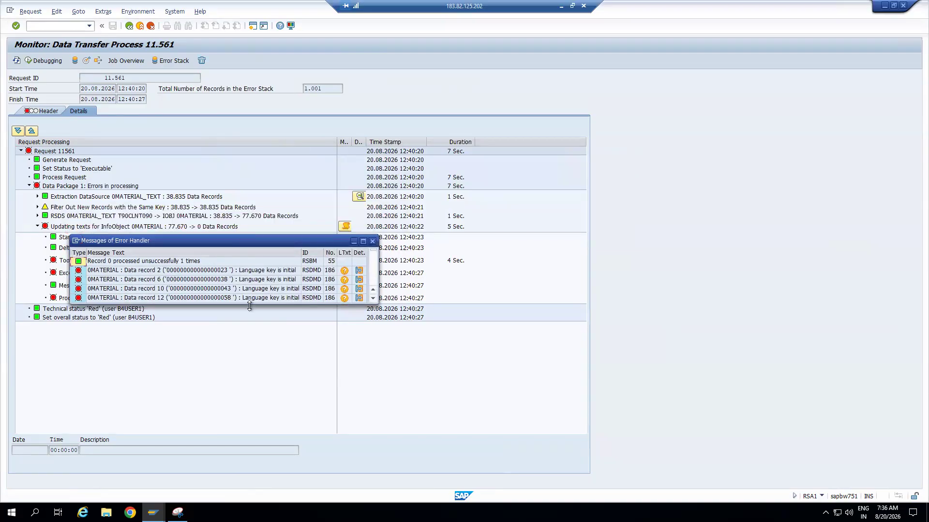
pyautogui.moveTo(249, 300); pyautogui.dragTo(250, 421)
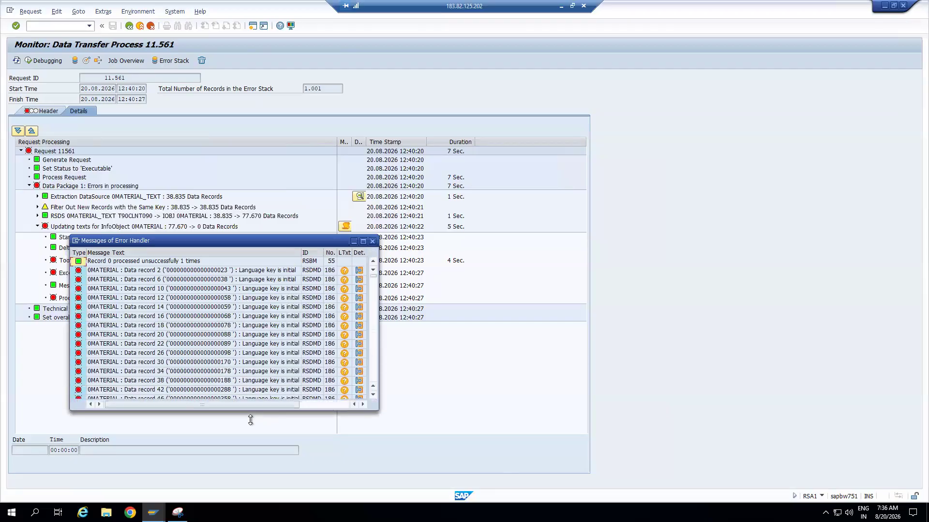
pyautogui.scroll(-20, 236, 335)
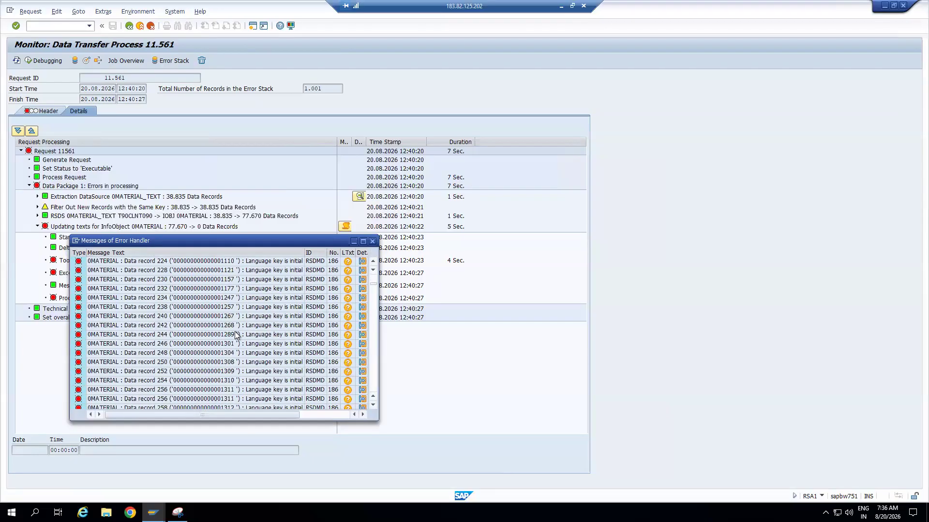
pyautogui.scroll(20, 236, 335)
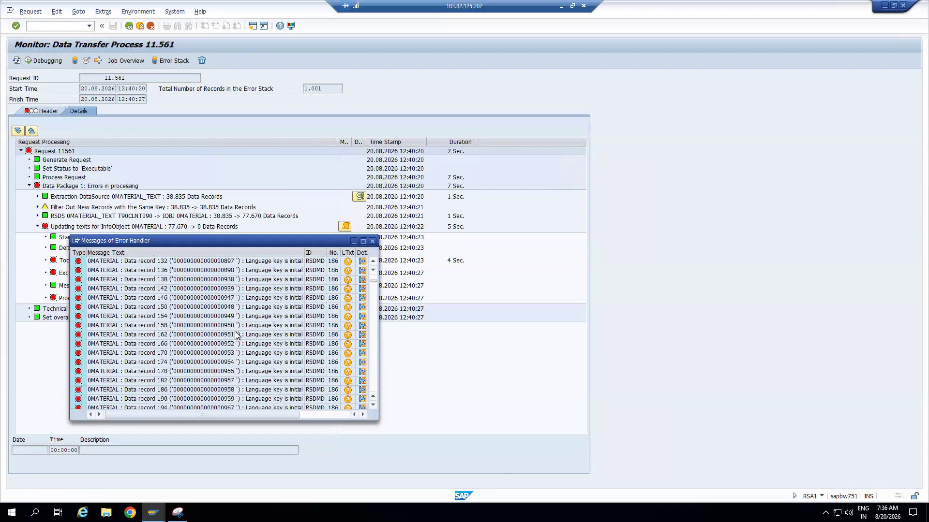
pyautogui.scroll(2, 237, 335)
pyautogui.click(195, 271)
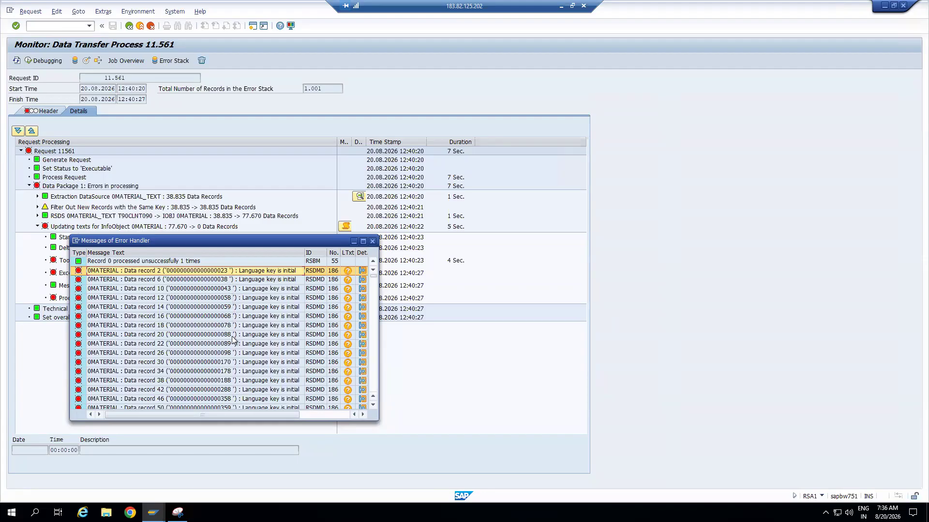
pyautogui.scroll(-7, 202, 370)
pyautogui.scroll(-2, 202, 370)
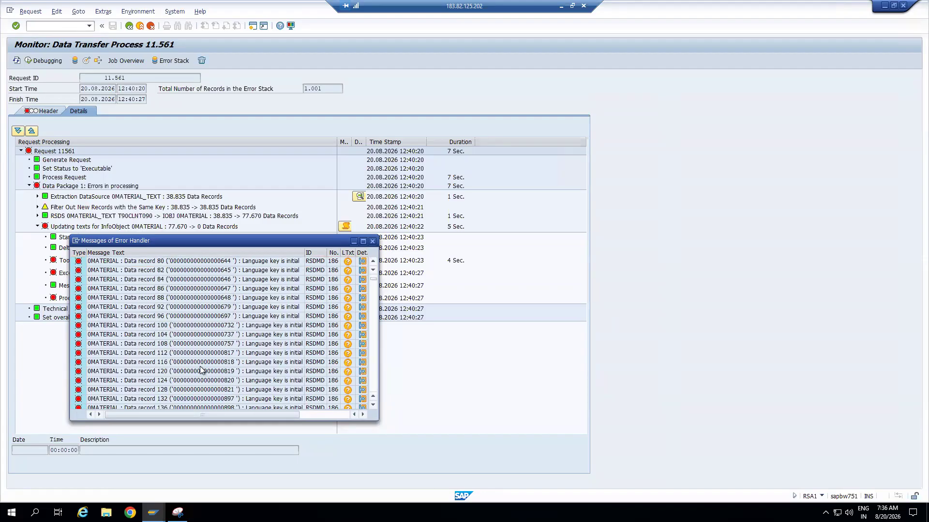
pyautogui.click(372, 242)
# Step: Check the total number of records in the error stack, refresh request 11561 and recheck its saved error handler messages
pyautogui.moveTo(327, 88); pyautogui.dragTo(298, 92)
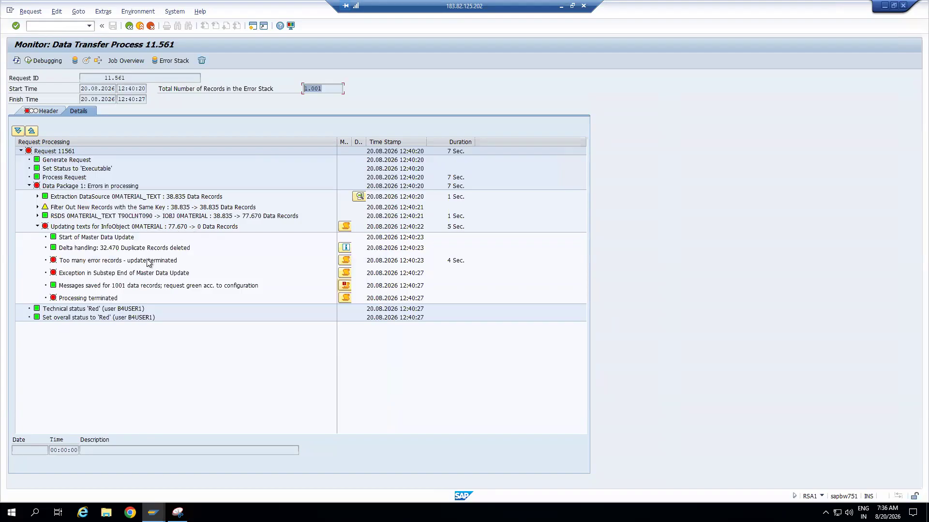
pyautogui.click(16, 61)
pyautogui.click(345, 286)
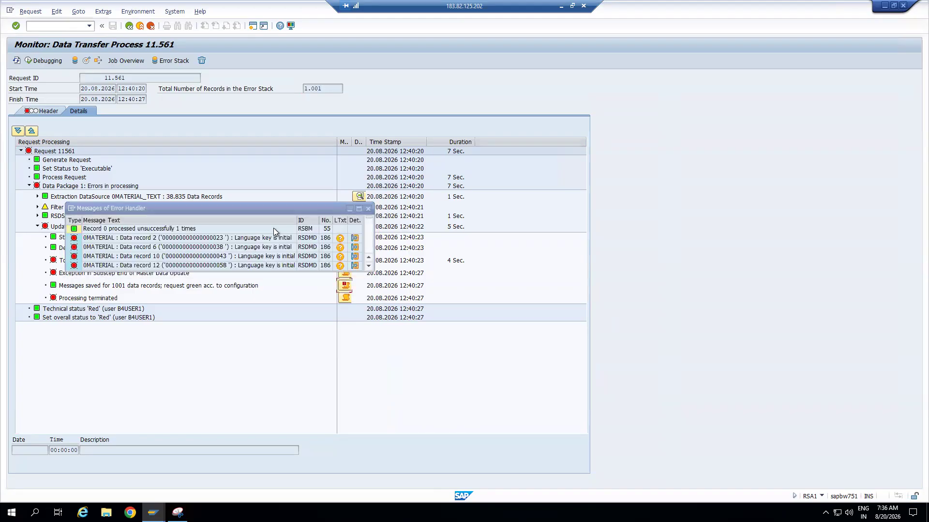
pyautogui.click(368, 208)
# Step: Open the error stack of request 11561 and select its first data record
pyautogui.click(170, 61)
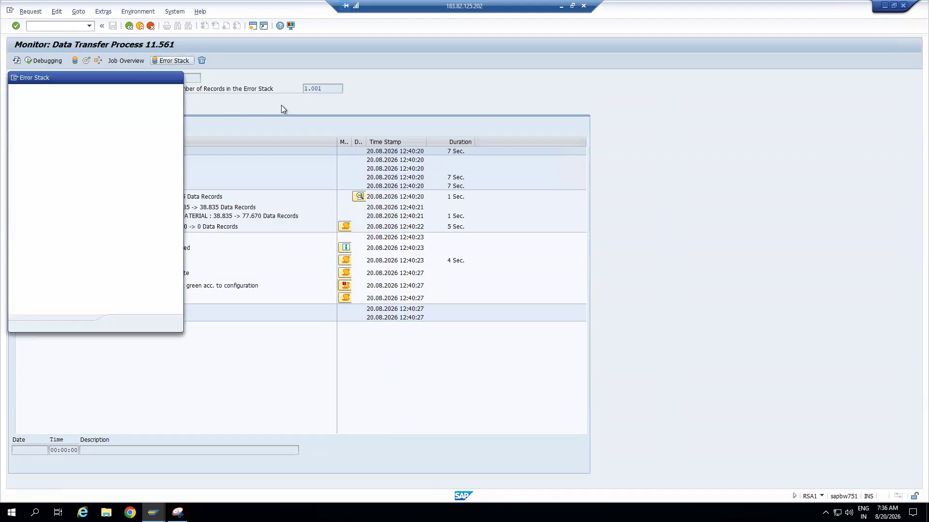
pyautogui.click(122, 323)
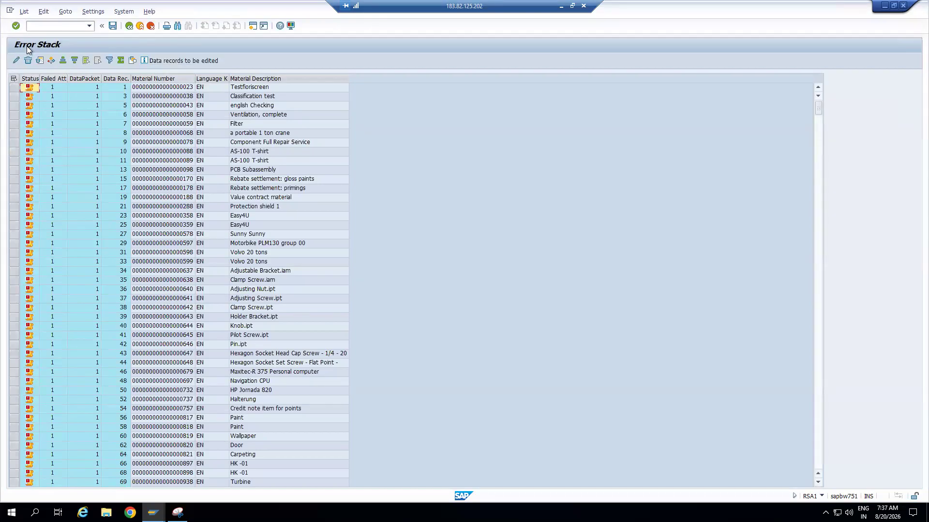
pyautogui.click(14, 88)
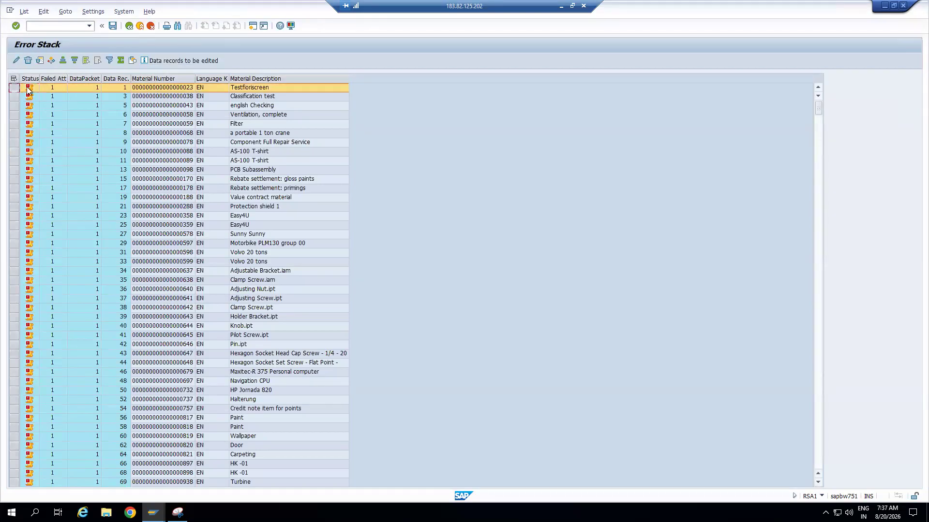
# Step: Check the messages for data record 1 and close them, and open that record for single record change and confirm it
pyautogui.click(28, 88)
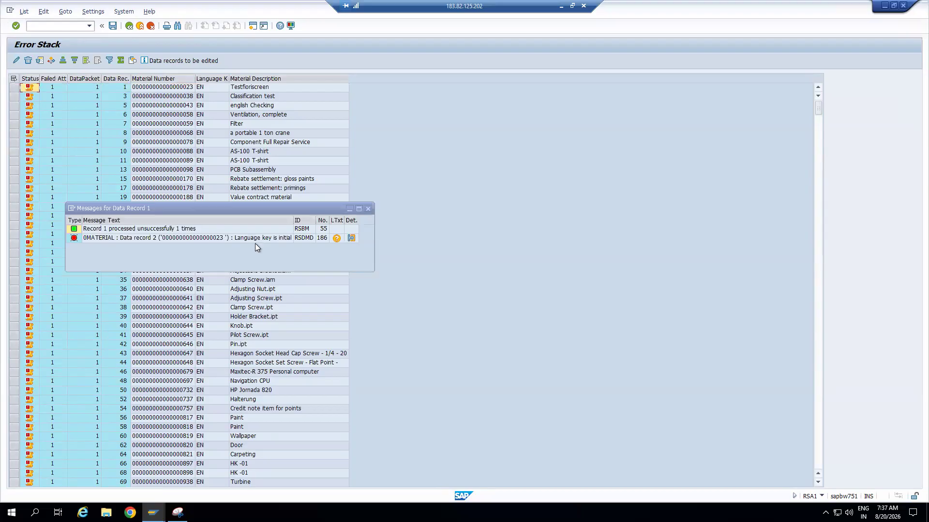
pyautogui.click(369, 209)
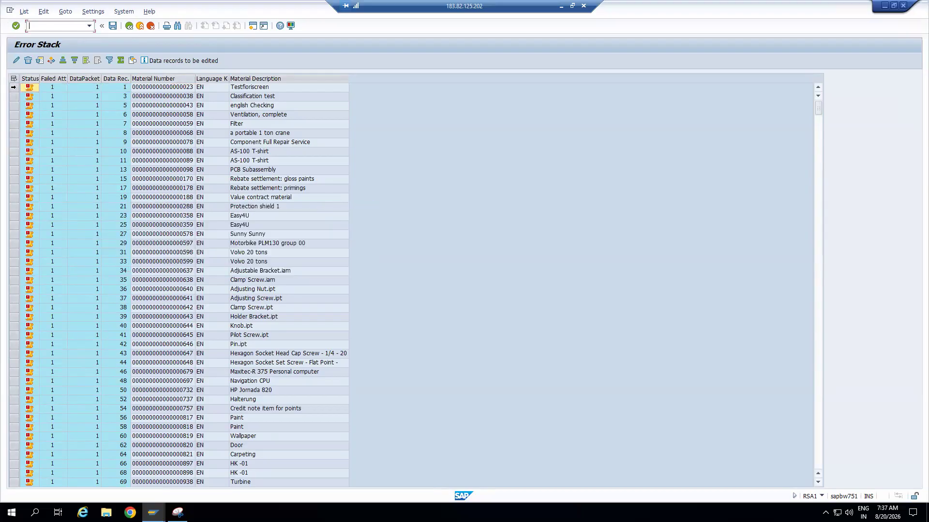
pyautogui.click(13, 87)
pyautogui.click(16, 60)
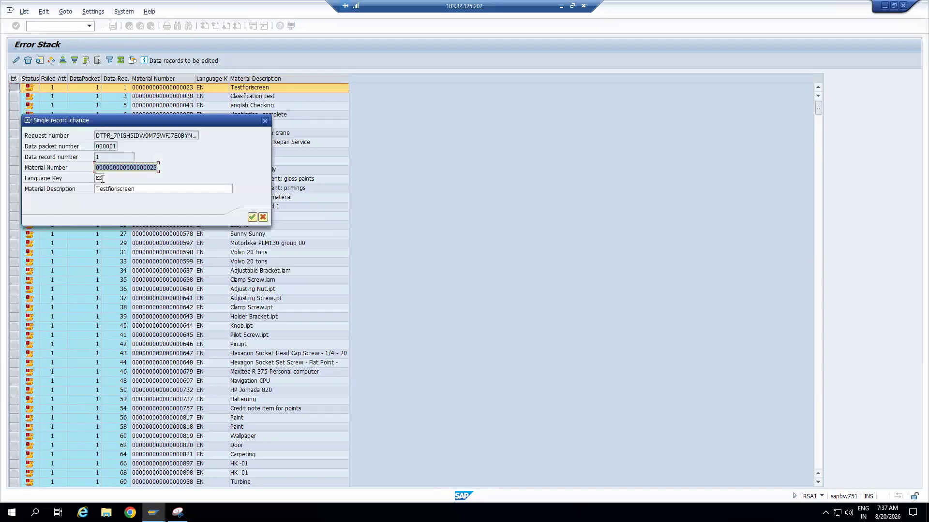
pyautogui.click(155, 167)
pyautogui.click(145, 189)
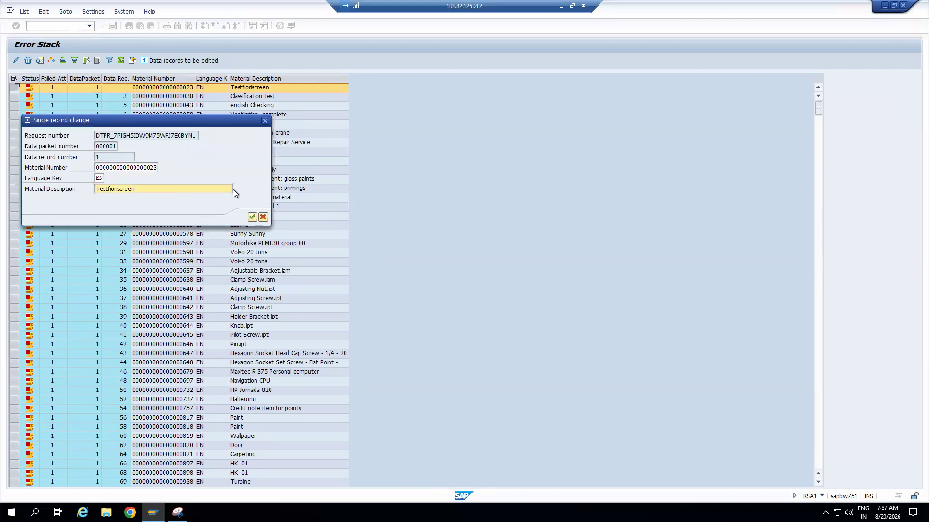
pyautogui.click(252, 217)
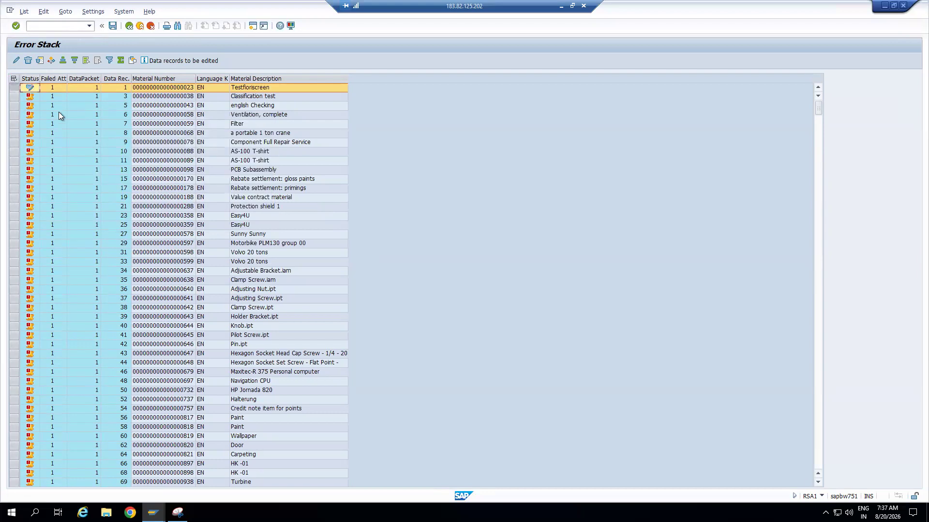
# Step: Open data record 3, Classification test, for single record change, go through its material number and description, and confirm the change
pyautogui.click(15, 97)
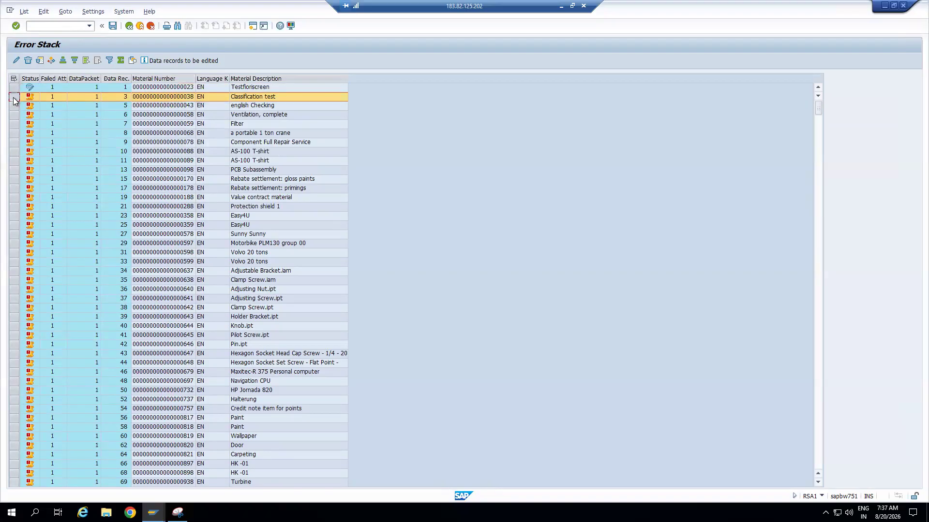
pyautogui.click(16, 60)
pyautogui.click(159, 166)
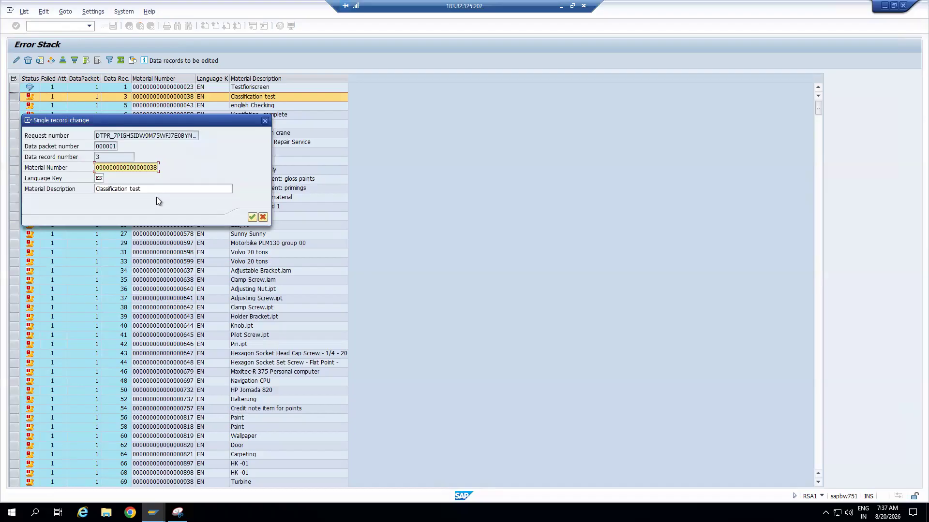
pyautogui.click(148, 190)
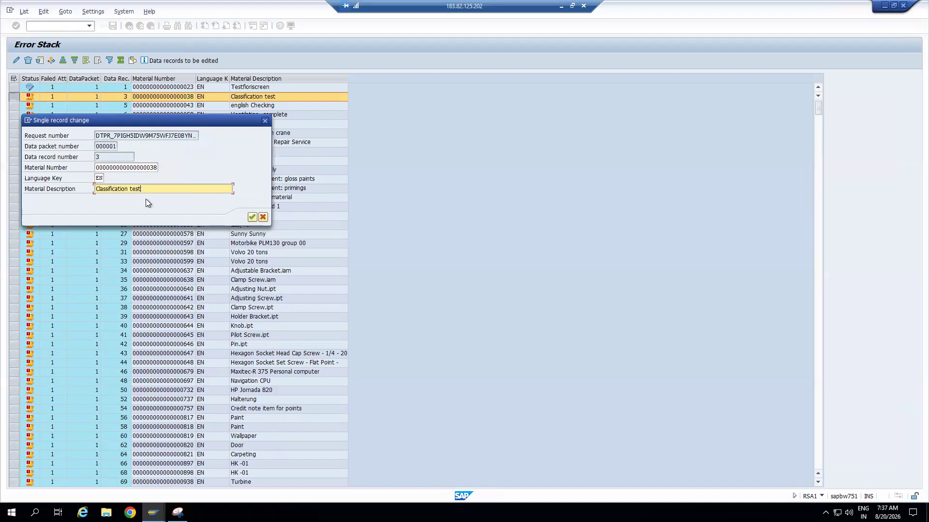
pyautogui.click(252, 217)
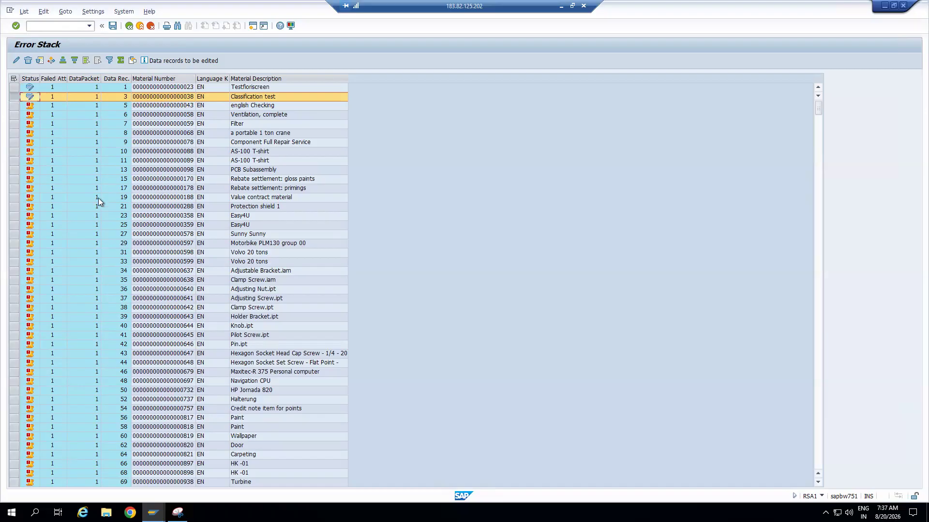
# Step: Leave the error stack saving the changed records, and return from the request monitor and data transfer process to the modeling workbench
pyautogui.click(14, 107)
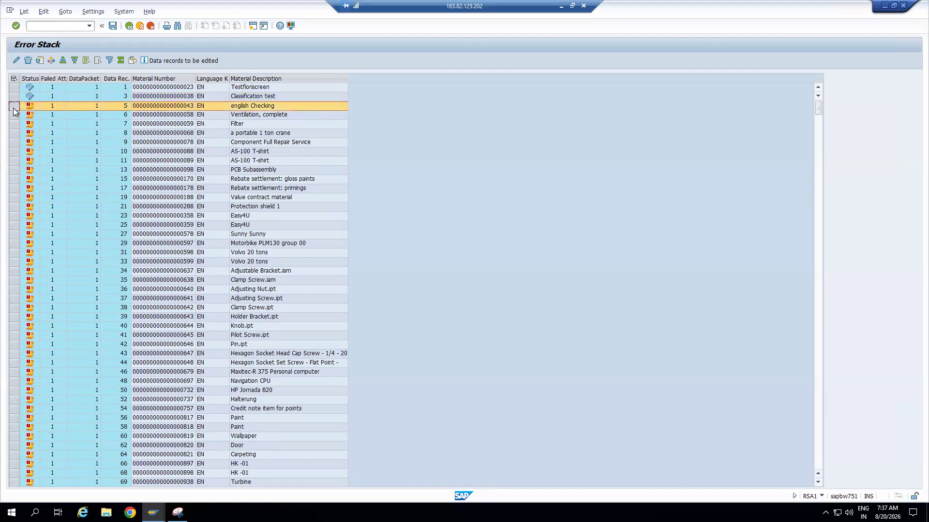
pyautogui.click(141, 28)
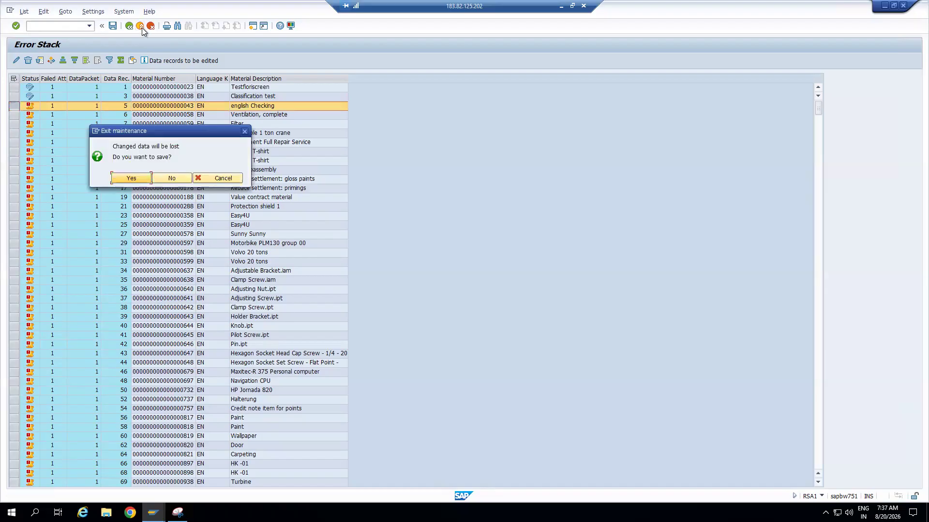
pyautogui.press('F3')
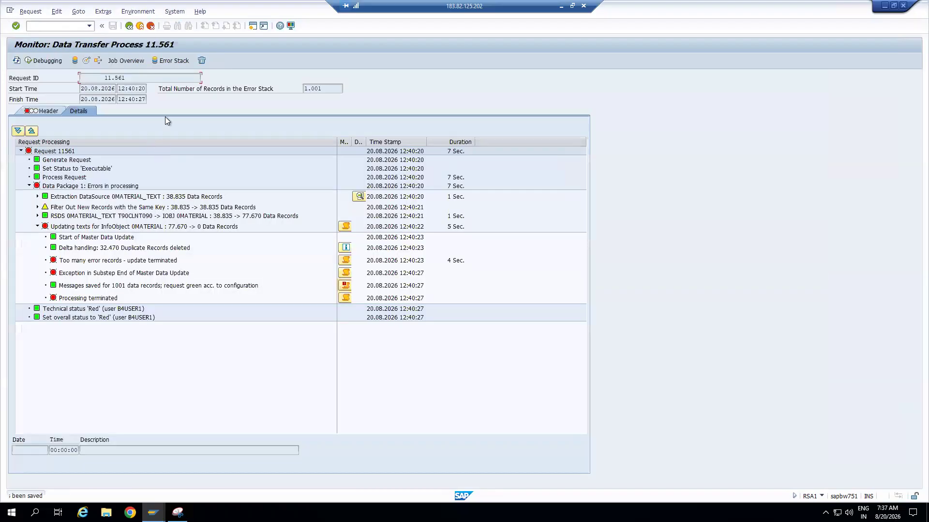
pyautogui.press('F3')
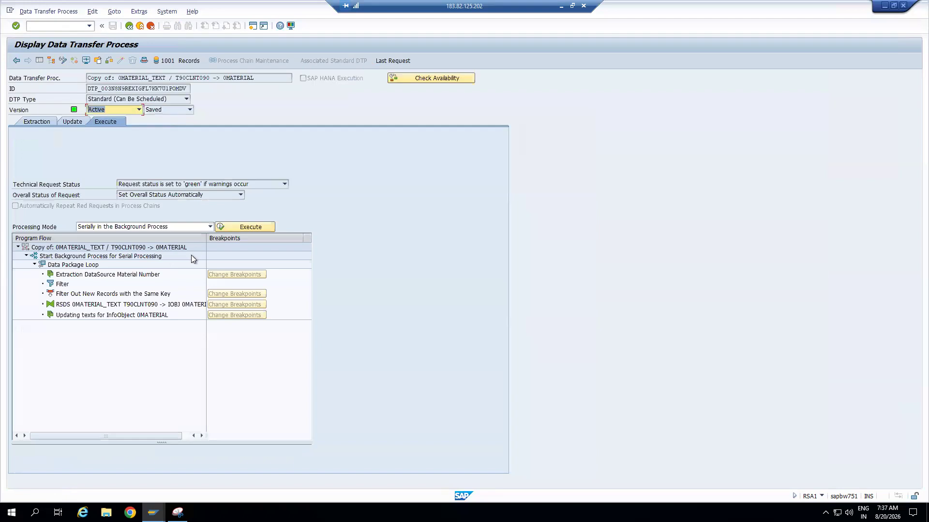
pyautogui.click(141, 26)
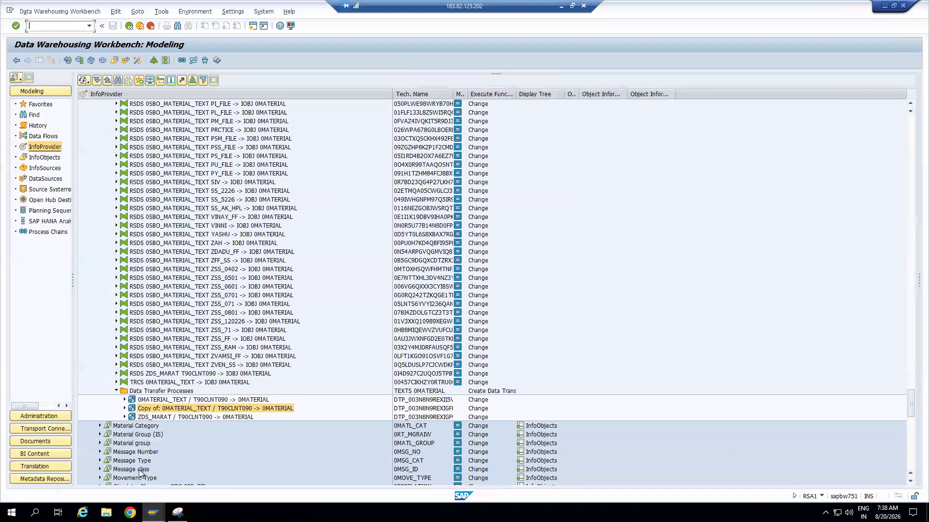
# Step: Switch to the other workbench session, find the 0PLANT InfoObject in the InfoProvider tree and widen the name column
pyautogui.moveTo(153, 512)
pyautogui.click(170, 483)
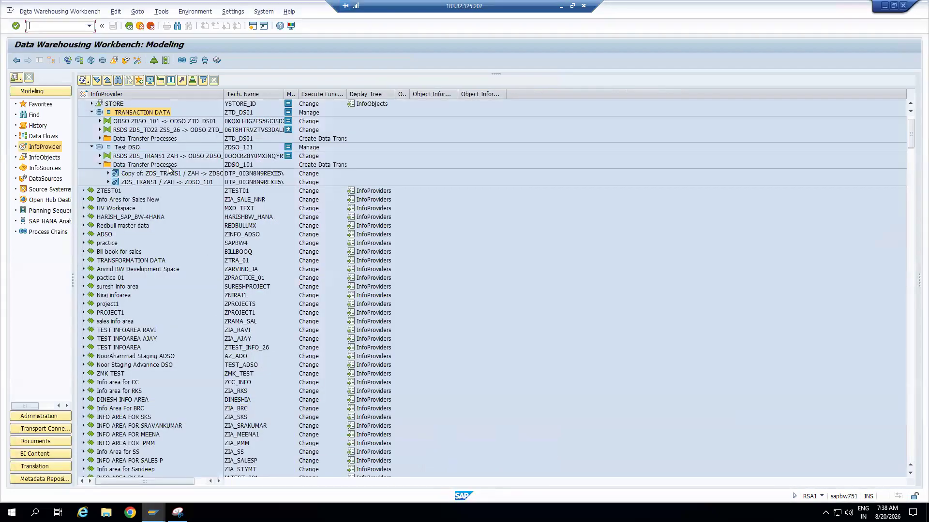
pyautogui.click(118, 80)
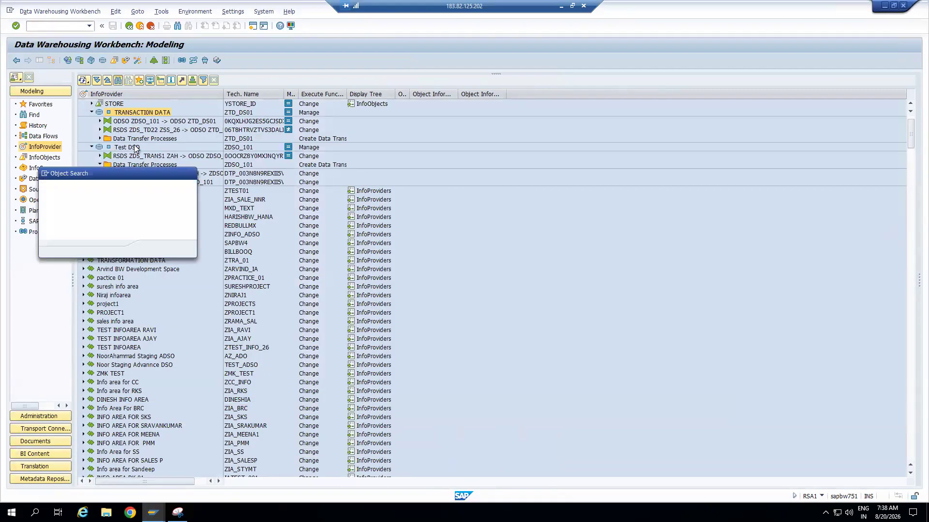
pyautogui.write('0PLANT')
pyautogui.press('Return')
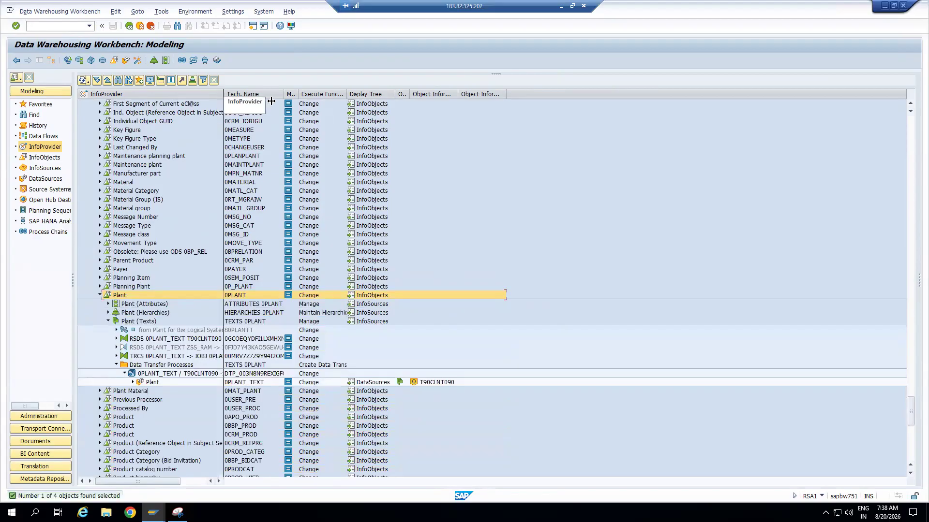
pyautogui.moveTo(272, 101); pyautogui.dragTo(286, 100)
pyautogui.scroll(-3, 209, 214)
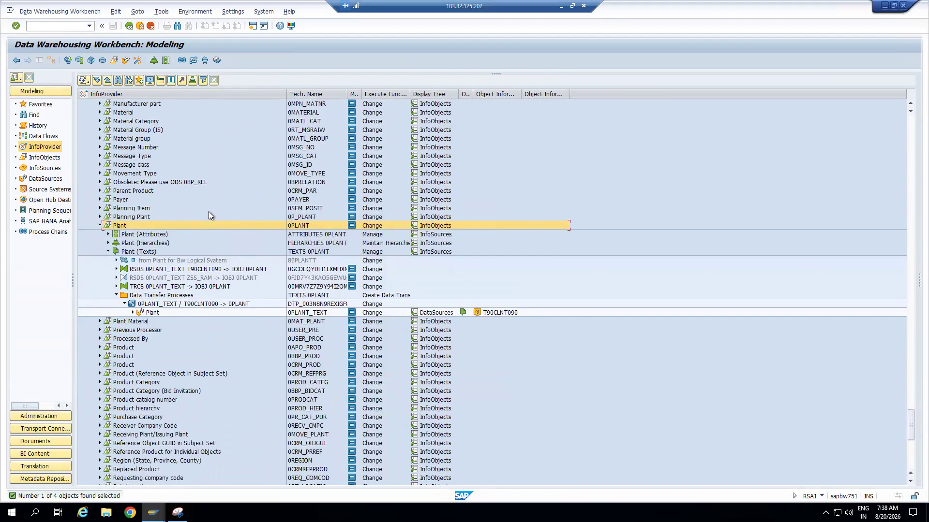
# Step: Open the data transfer process 0PLANT_TEXT / T90CLNT090 -> 0PLANT, show its extraction settings and hide the navigation tree
pyautogui.click(169, 305)
pyautogui.doubleClick(162, 304)
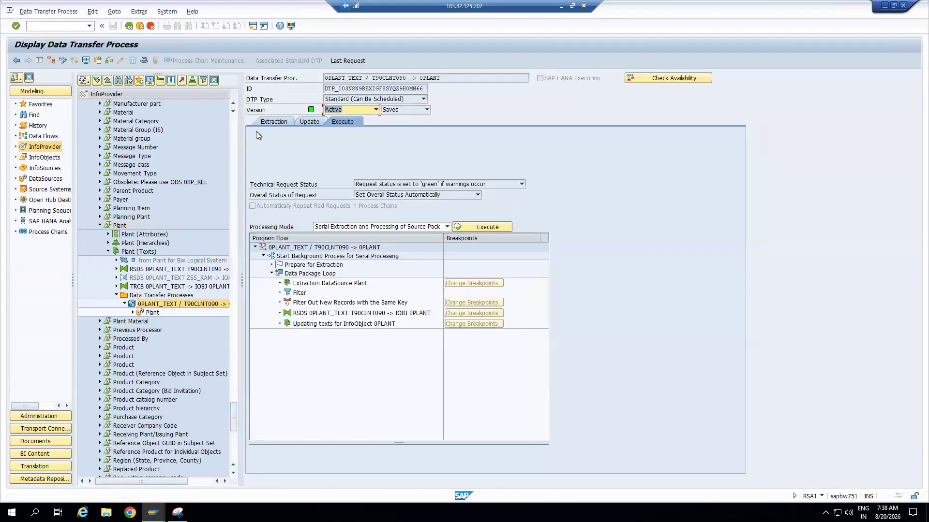
pyautogui.click(272, 120)
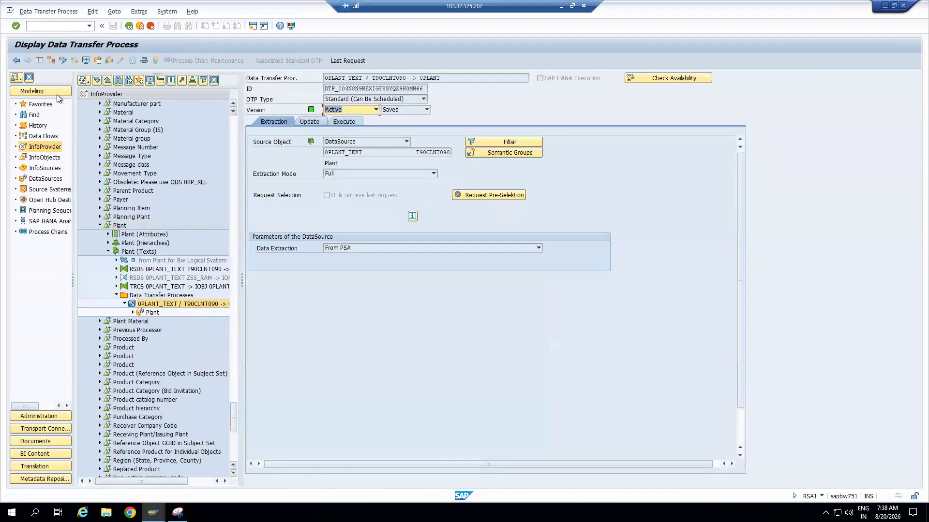
pyautogui.click(39, 60)
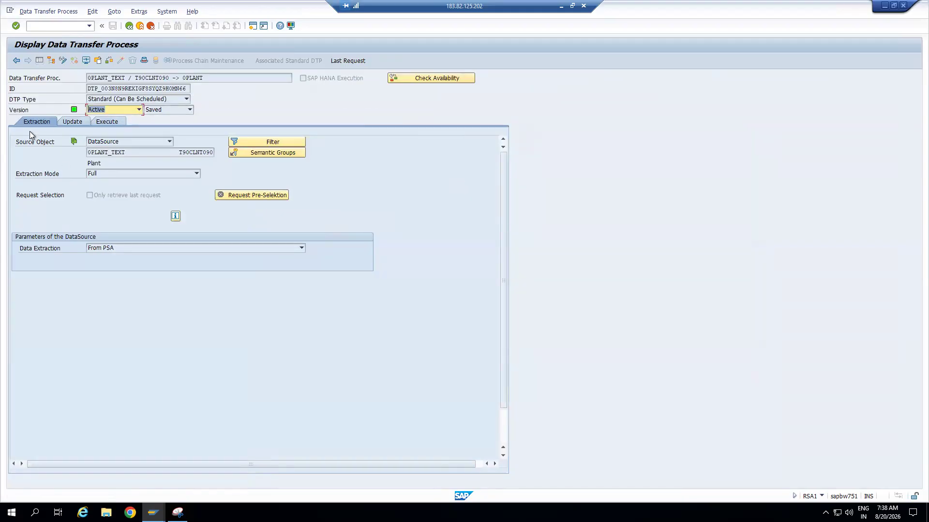
# Step: Examine the update settings of the 0PLANT text data transfer process, including its target object and the available error handling options
pyautogui.click(72, 123)
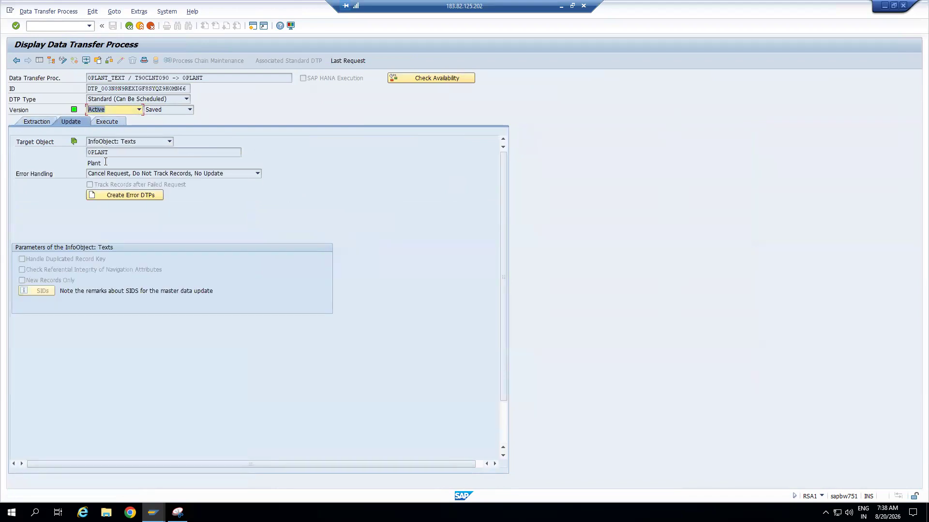
pyautogui.doubleClick(191, 78)
pyautogui.moveTo(109, 153); pyautogui.dragTo(77, 154)
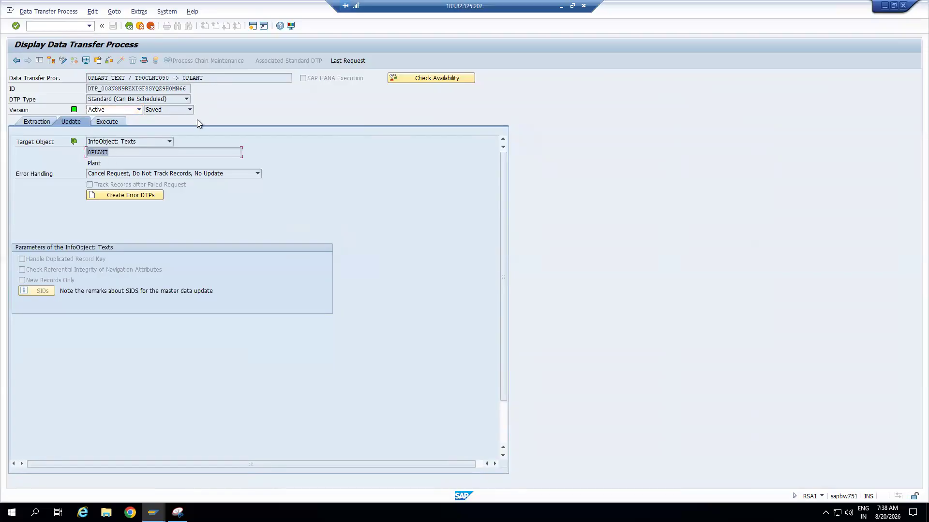
pyautogui.moveTo(210, 78); pyautogui.dragTo(181, 79)
pyautogui.click(94, 175)
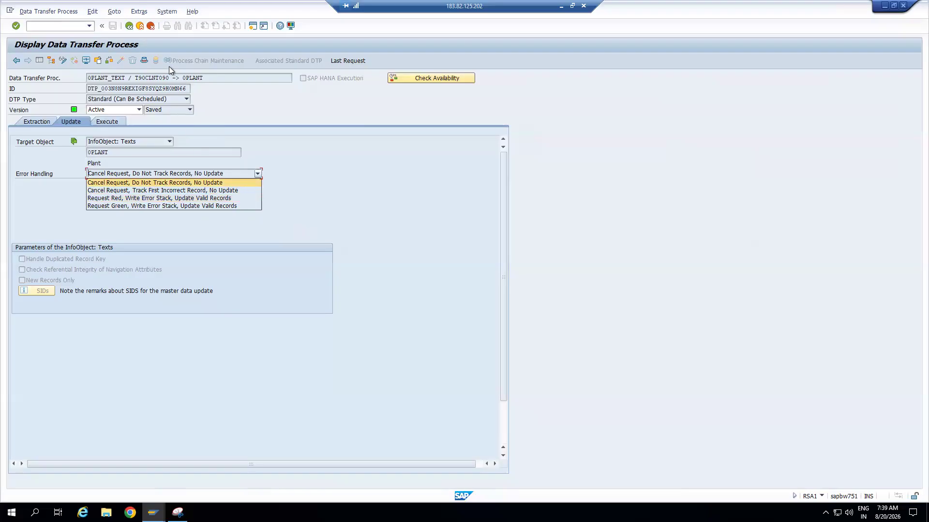
pyautogui.click(274, 115)
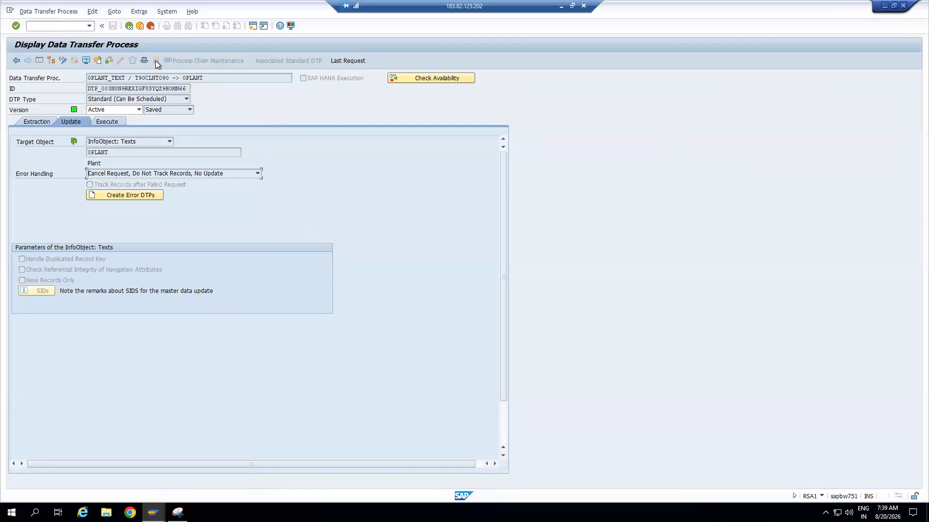
pyautogui.click(172, 173)
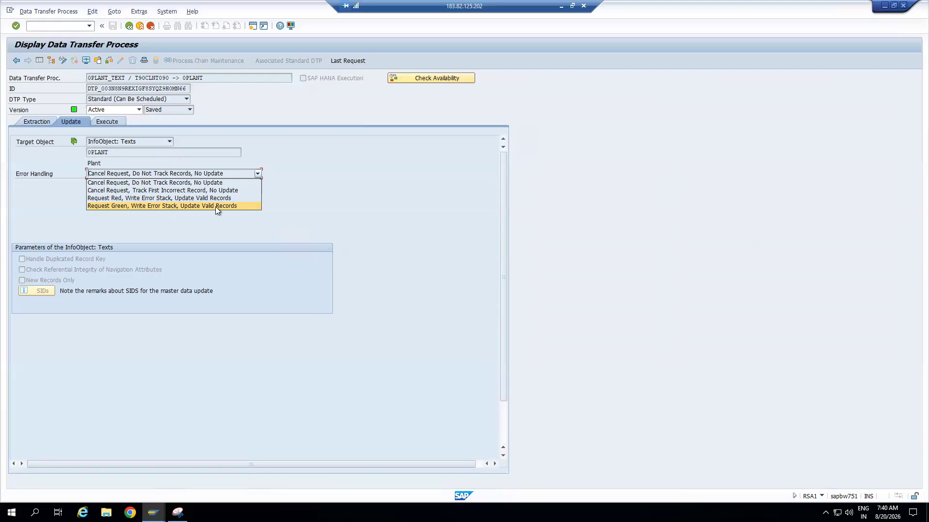
pyautogui.click(351, 203)
# Step: Switch the 0PLANT text data transfer process to change mode, create its error DTP and check the available DTP types
pyautogui.click(64, 60)
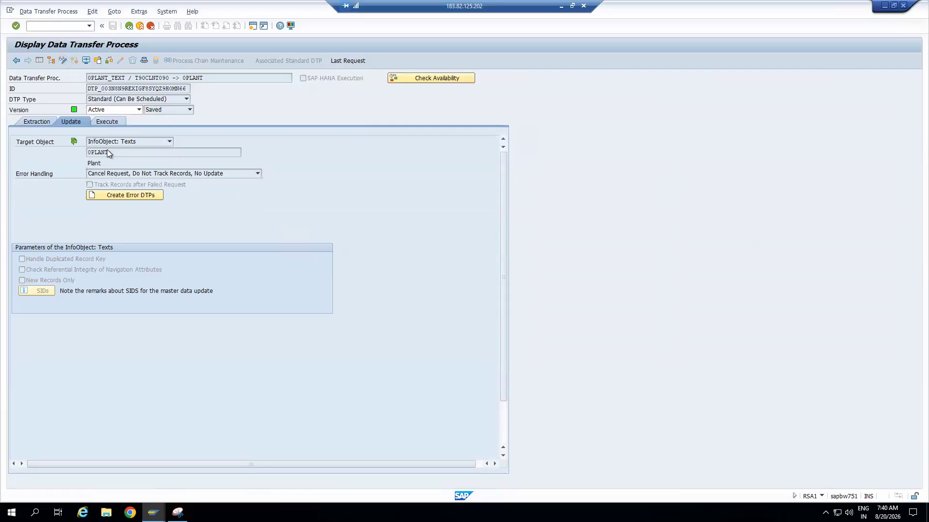
pyautogui.click(146, 194)
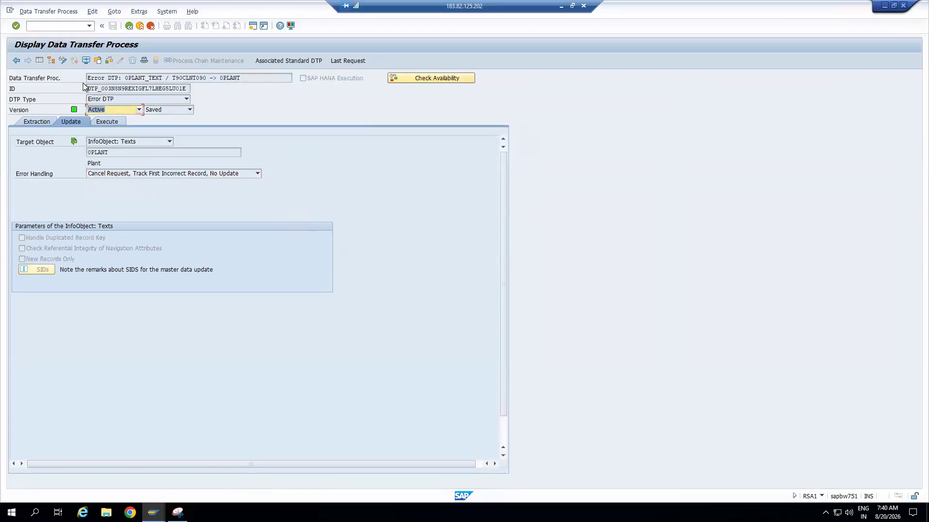
pyautogui.click(186, 99)
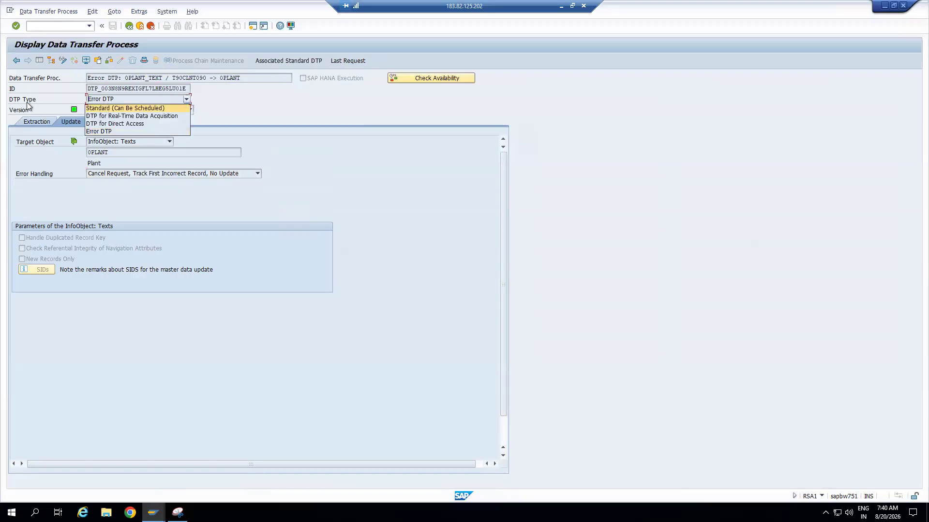
pyautogui.click(118, 132)
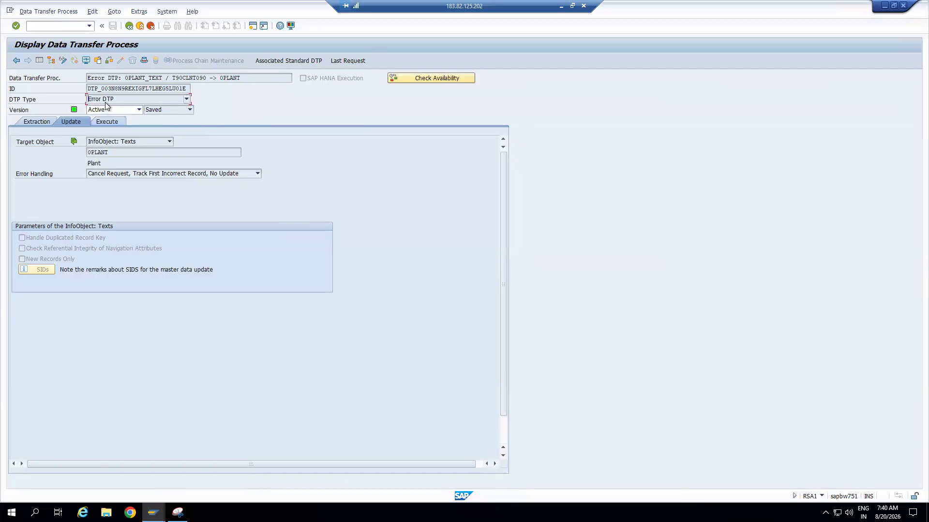
# Step: Put the 0PLANT error DTP in change mode, activate it despite being already active, and return to the standard data transfer process
pyautogui.click(62, 60)
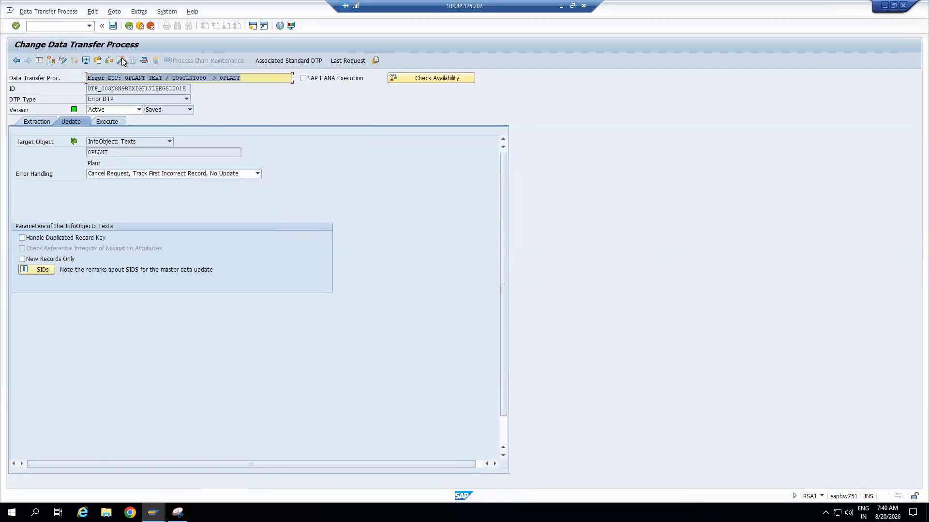
pyautogui.click(120, 60)
pyautogui.click(162, 185)
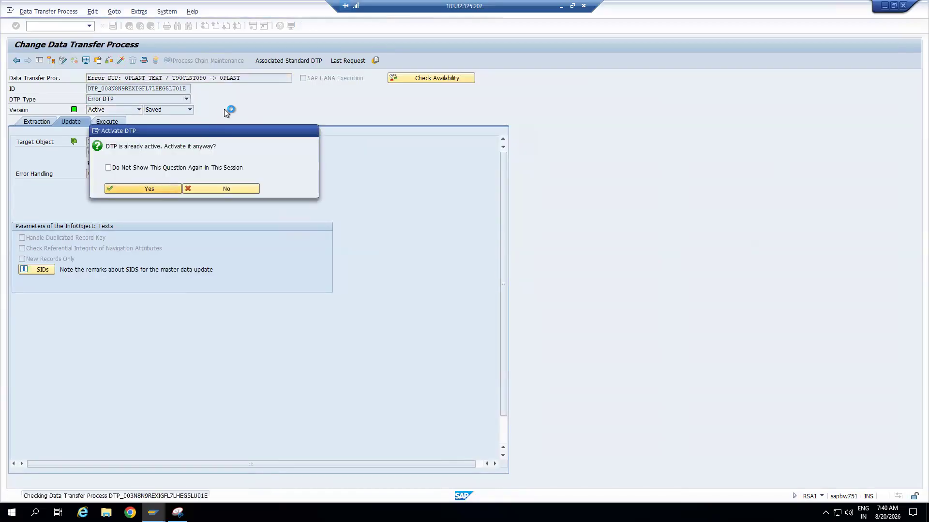
pyautogui.click(177, 185)
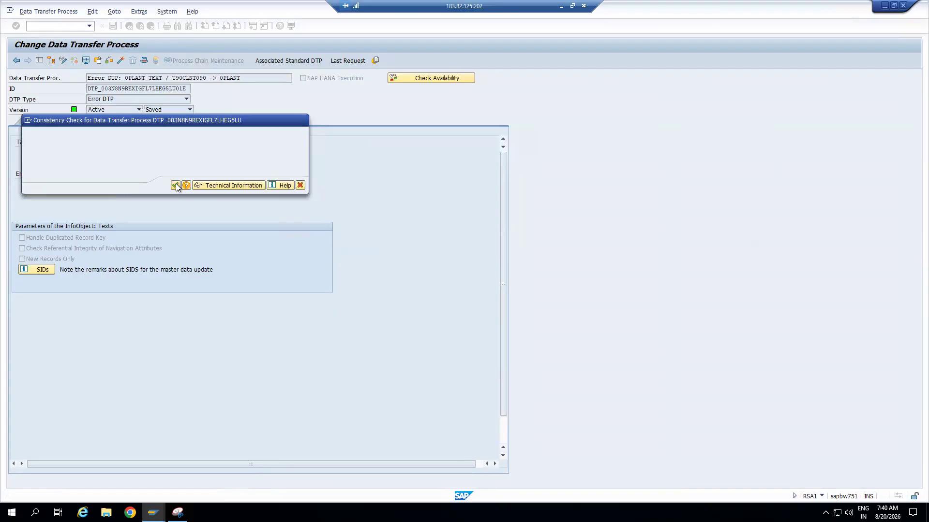
pyautogui.click(128, 25)
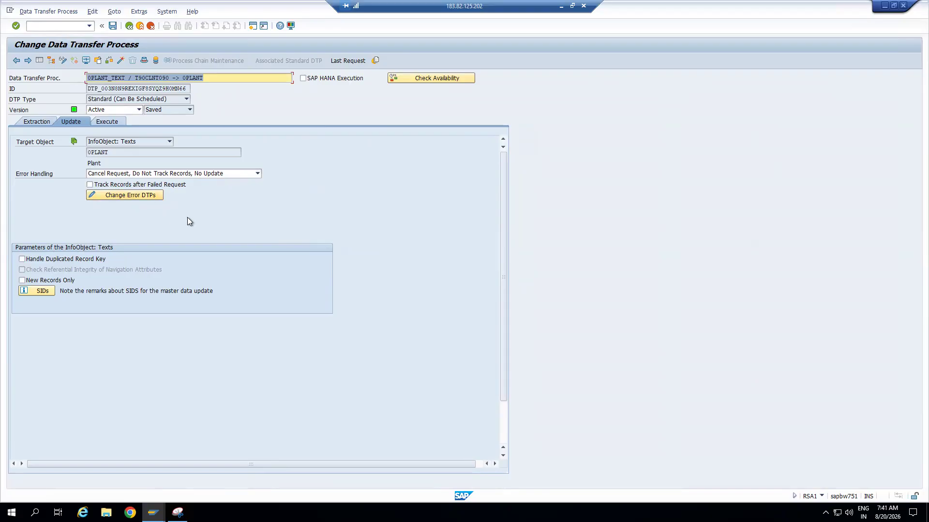
# Step: Enable Handle Duplicated Record Key for the 0PLANT texts and select Cancel Request, Do Not Track Records, No Update as error handling
pyautogui.click(22, 259)
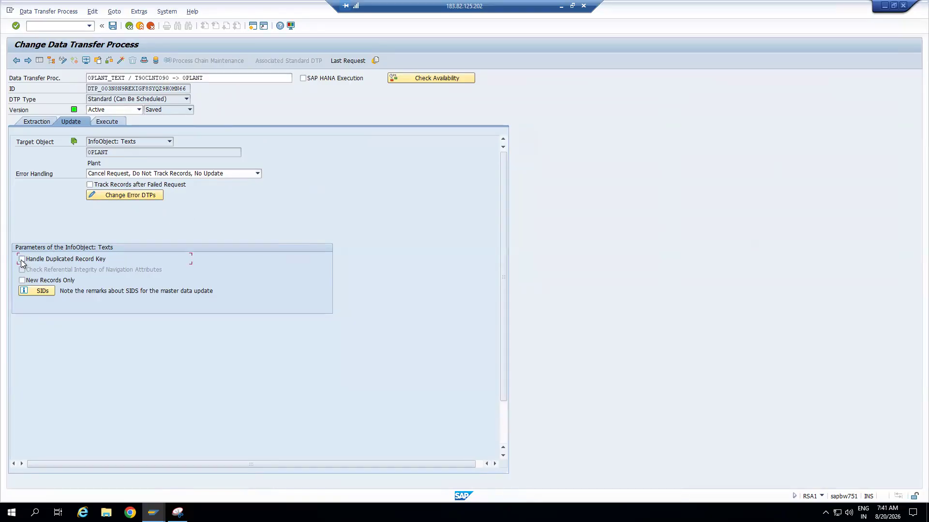
pyautogui.click(167, 173)
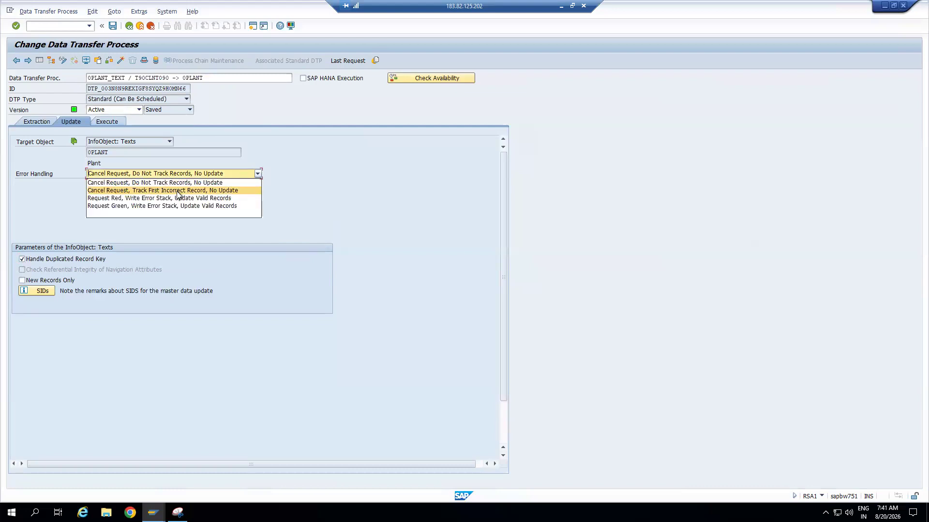
pyautogui.click(226, 182)
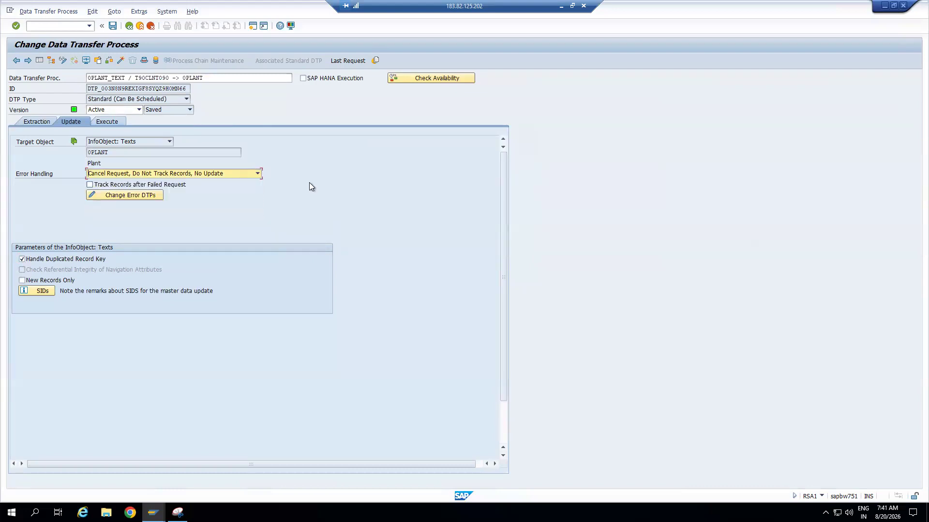
pyautogui.click(106, 123)
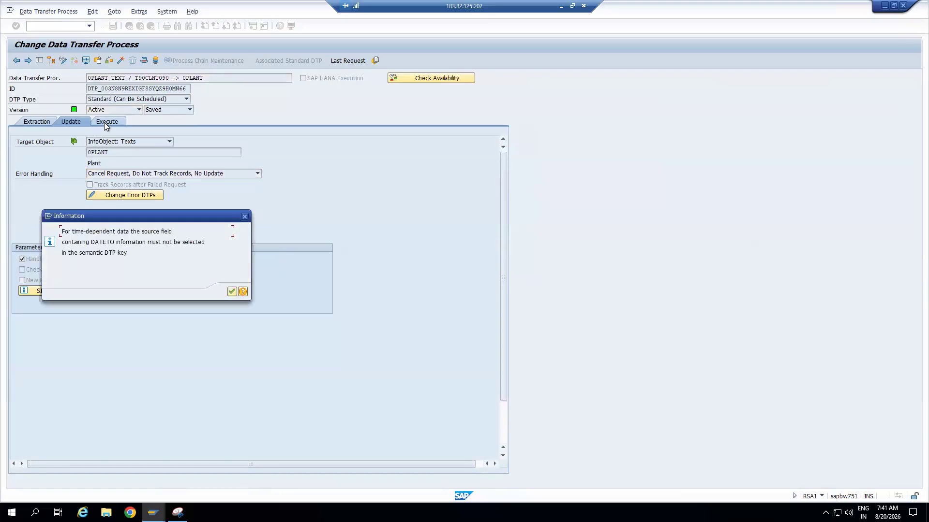
pyautogui.click(231, 291)
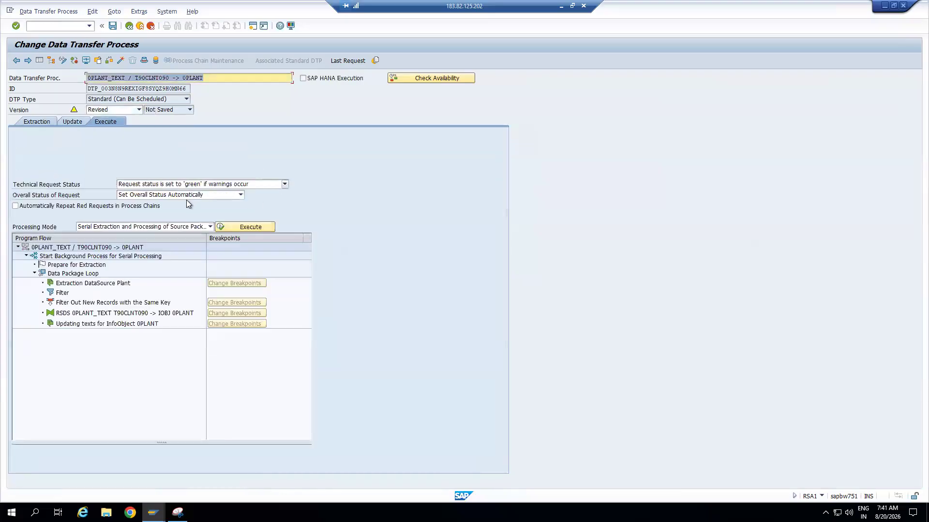
# Step: Activate the revised 0PLANT text data transfer process, then execute it with its request monitor displayed and refreshed
pyautogui.click(121, 62)
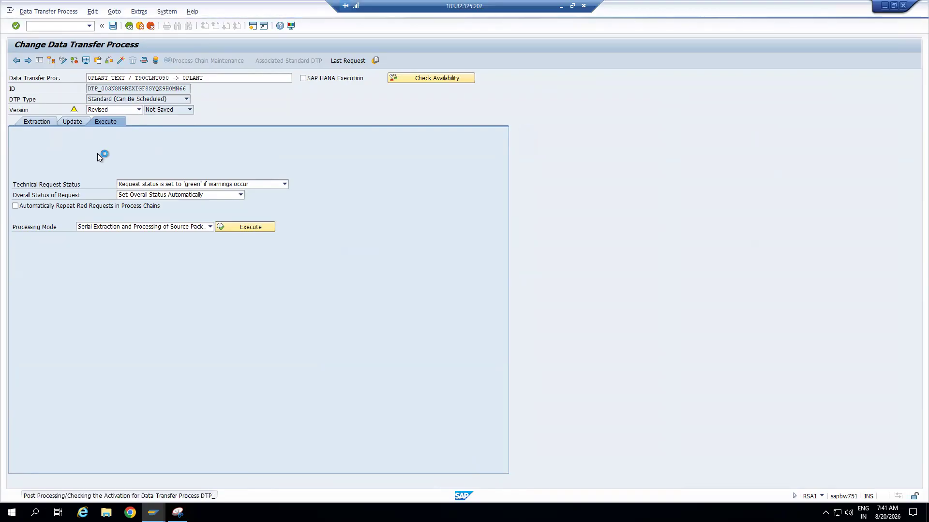
pyautogui.click(175, 207)
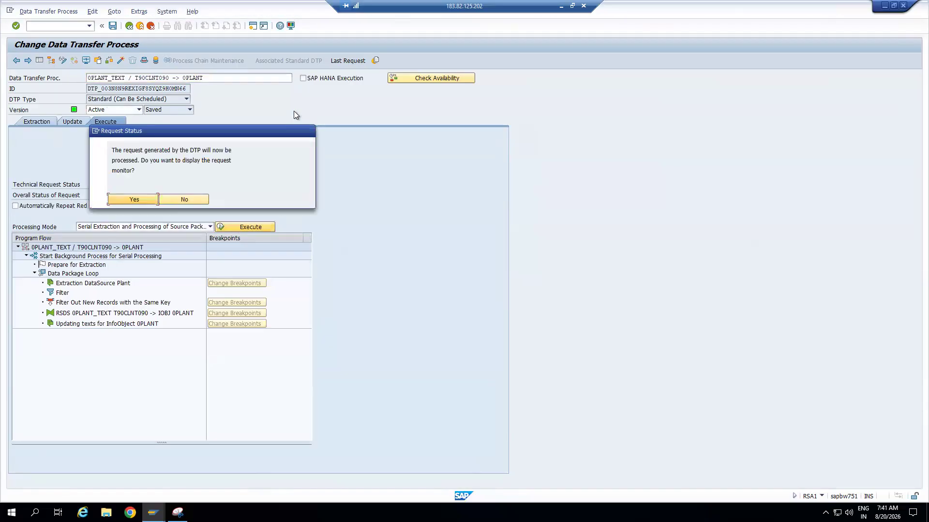
pyautogui.press('Return')
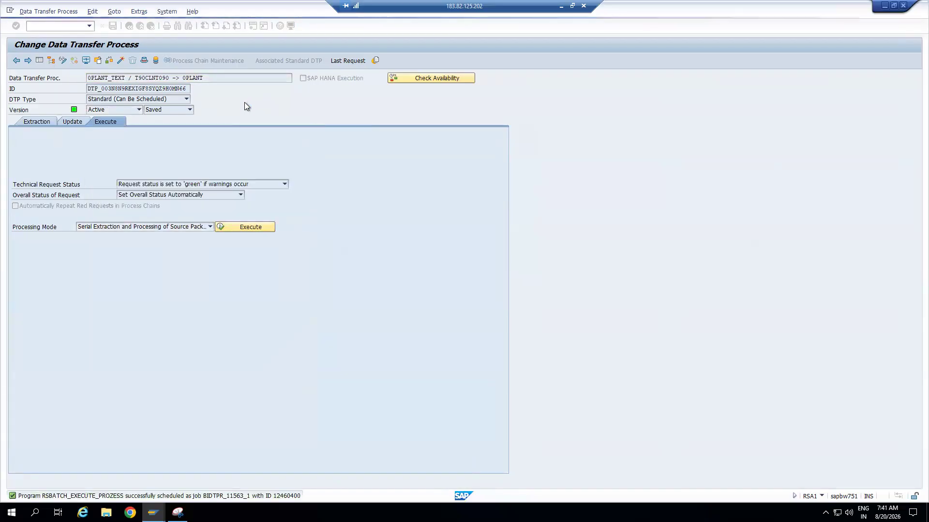
pyautogui.click(16, 61)
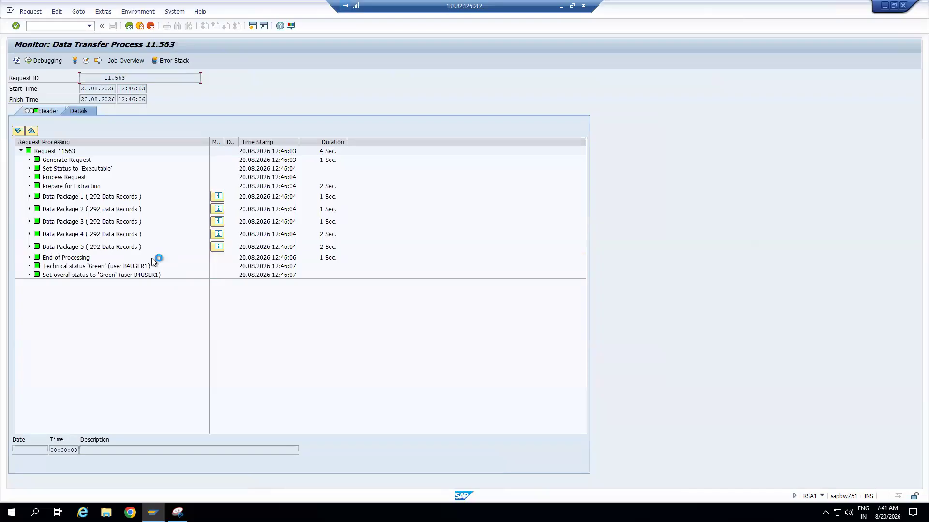
# Step: Examine the processing steps of data packages 1 to 3 in the load request, widening the Request Processing column for full descriptions
pyautogui.moveTo(209, 142); pyautogui.dragTo(172, 143)
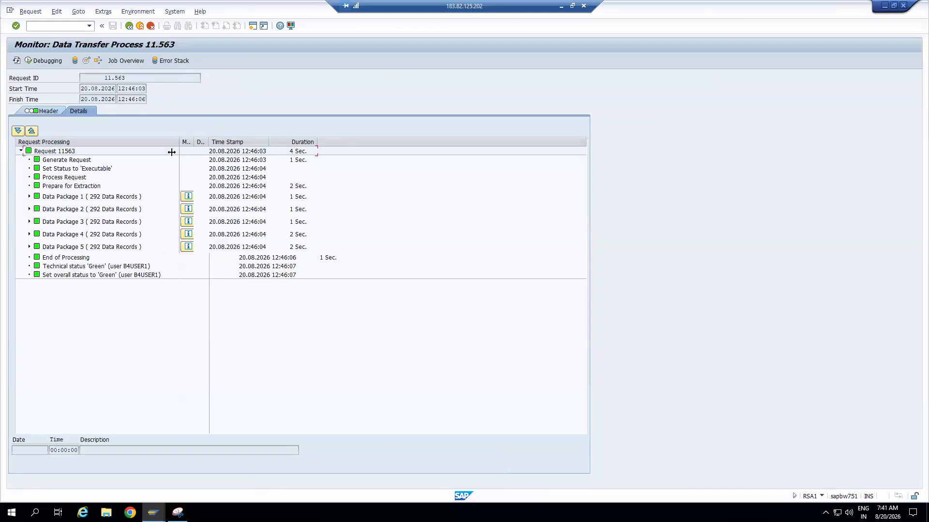
pyautogui.click(95, 198)
pyautogui.click(29, 197)
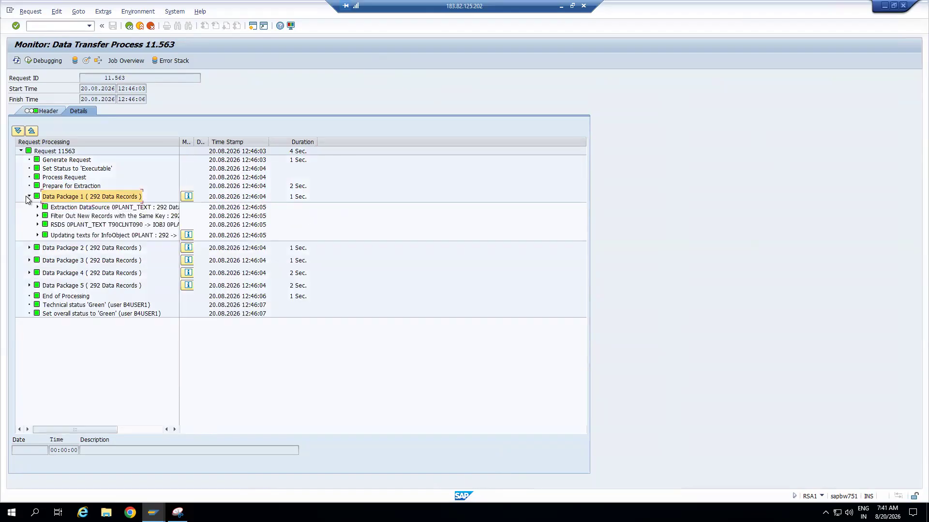
pyautogui.click(29, 248)
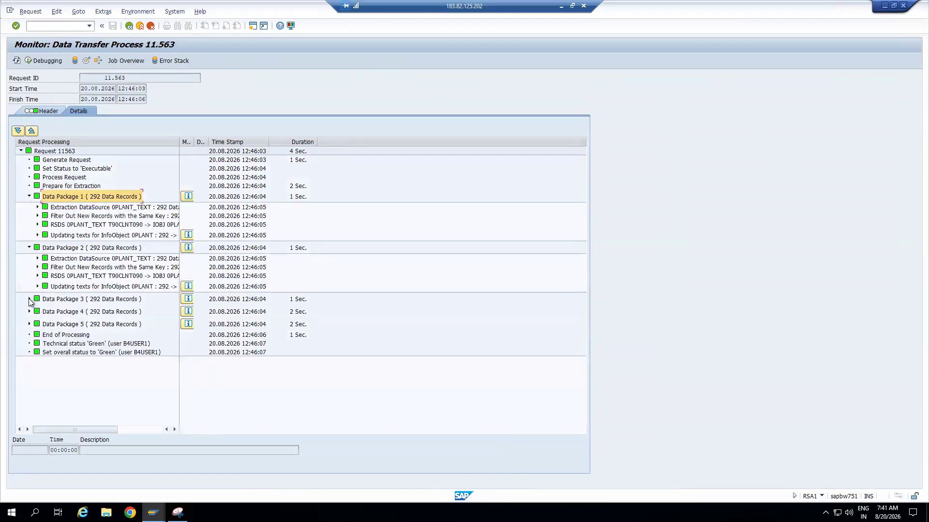
pyautogui.click(29, 300)
pyautogui.moveTo(293, 147); pyautogui.dragTo(303, 147)
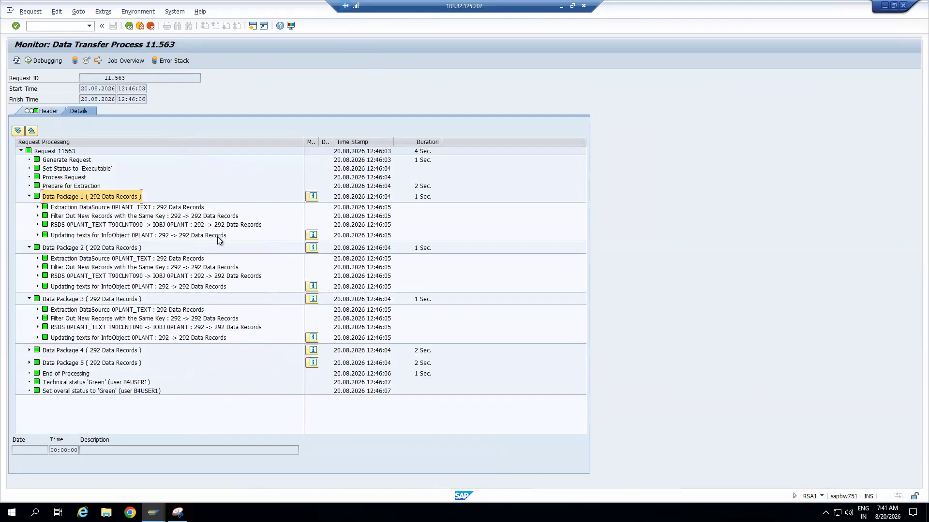
pyautogui.click(192, 237)
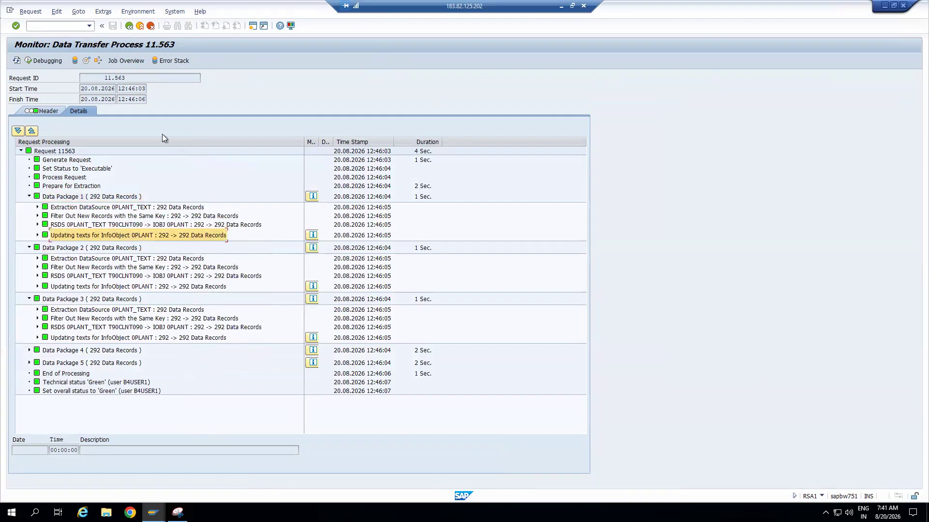
# Step: Return to the 0PLANT text data transfer process, enable Only retrieve last request in its extraction settings and activate the change
pyautogui.click(140, 25)
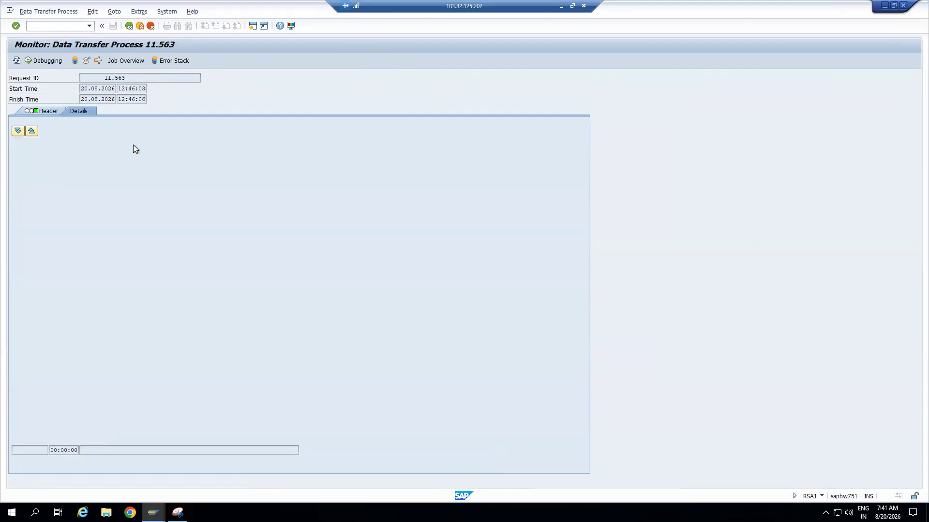
pyautogui.click(37, 121)
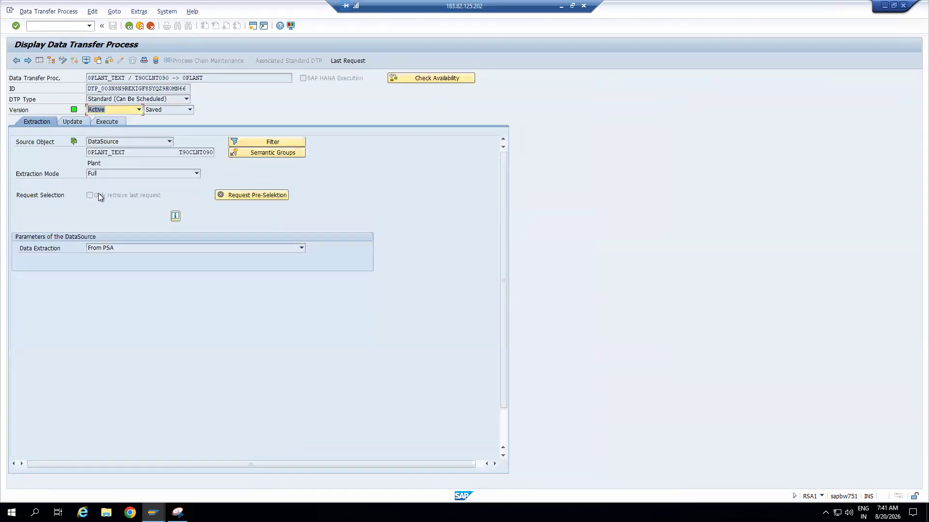
pyautogui.click(66, 62)
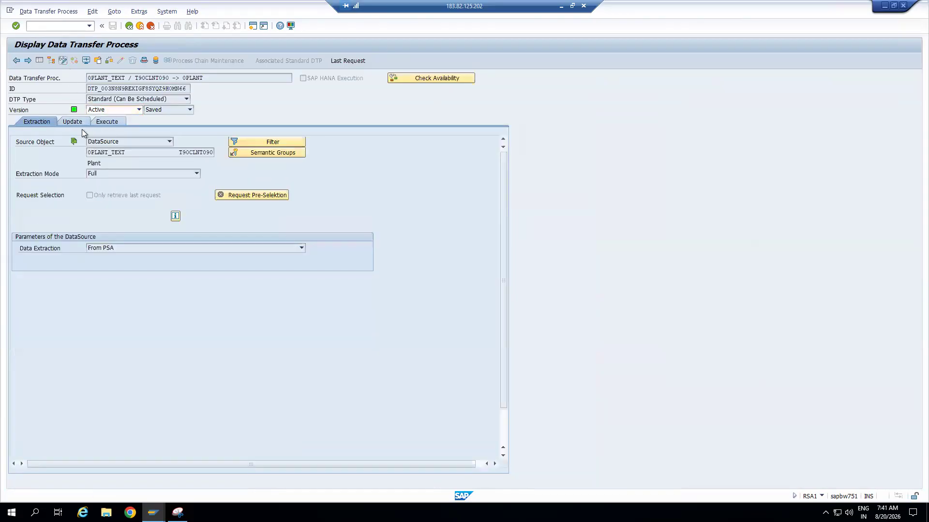
pyautogui.click(90, 195)
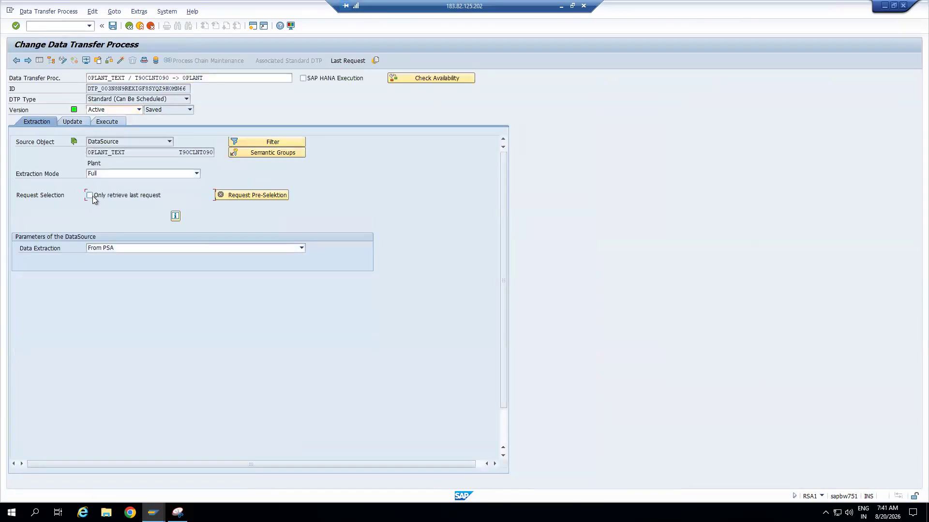
pyautogui.click(120, 60)
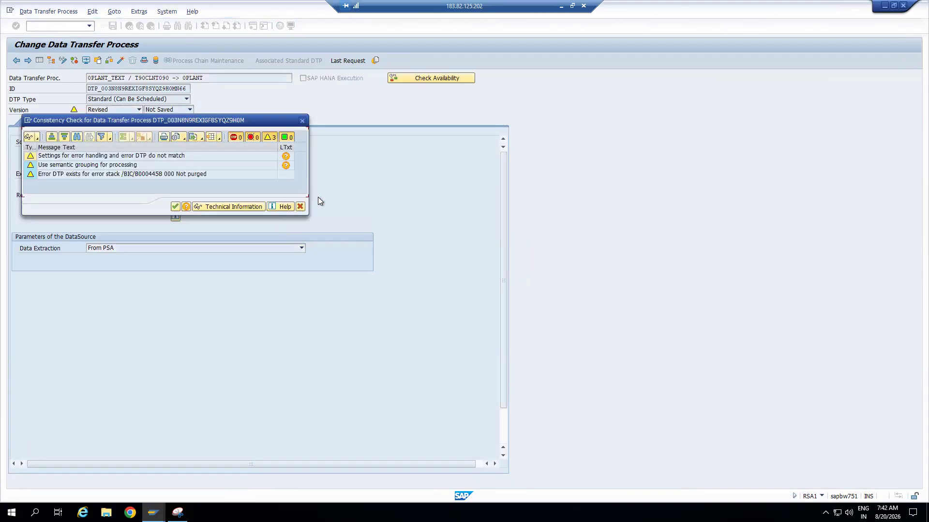
pyautogui.click(175, 207)
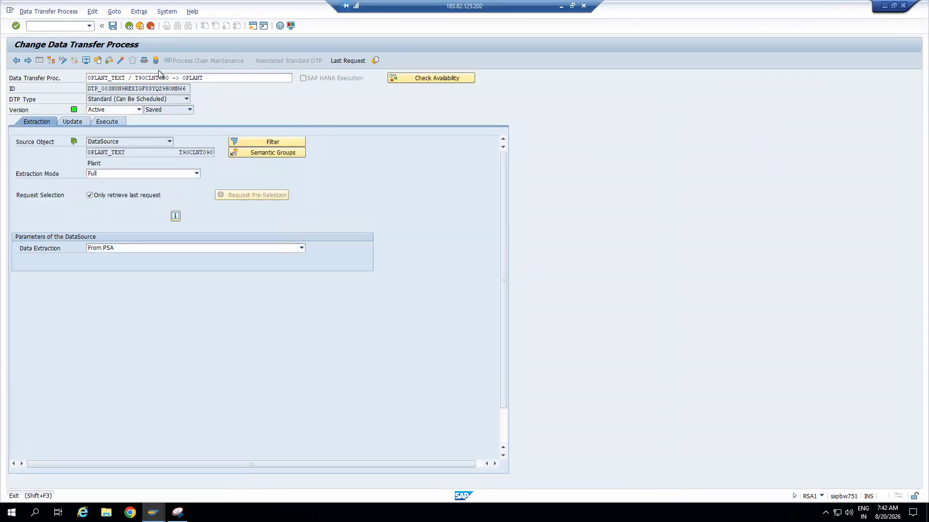
# Step: Check the newest PSA request of the Plant DataSource 0PLANT_TEXT in its request list, then close the list
pyautogui.press('F3')
pyautogui.rightClick(147, 312)
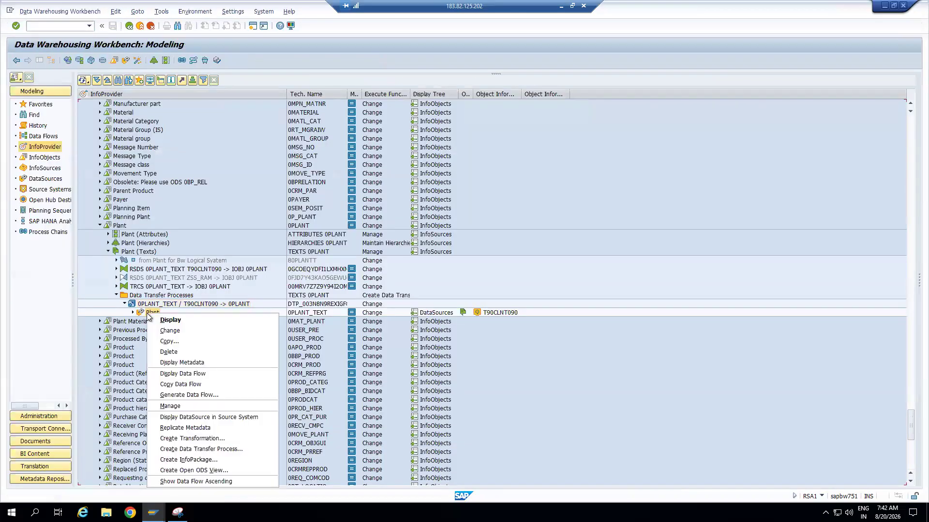
pyautogui.click(182, 406)
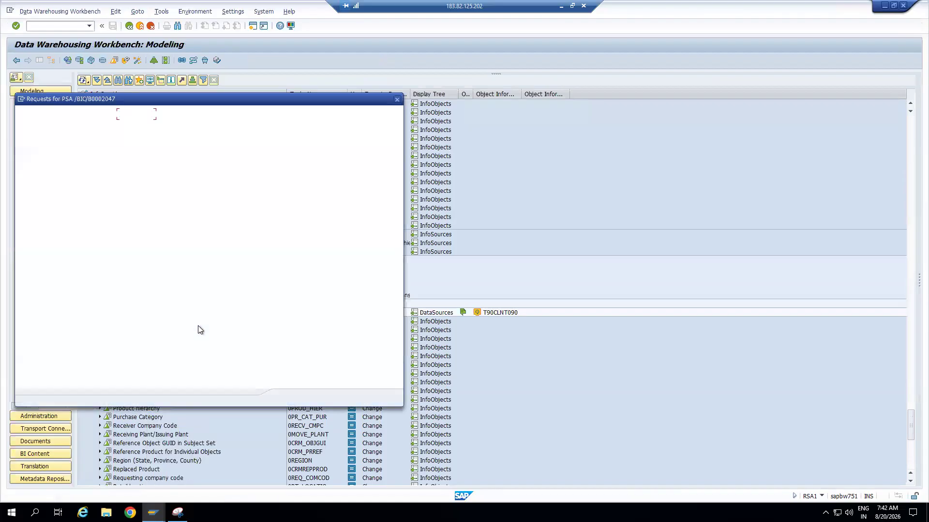
pyautogui.click(261, 116)
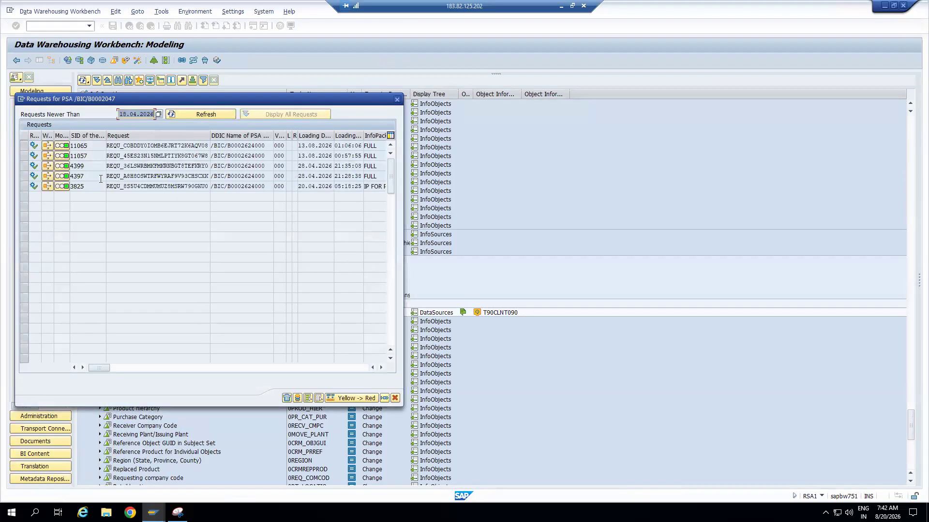
pyautogui.click(85, 148)
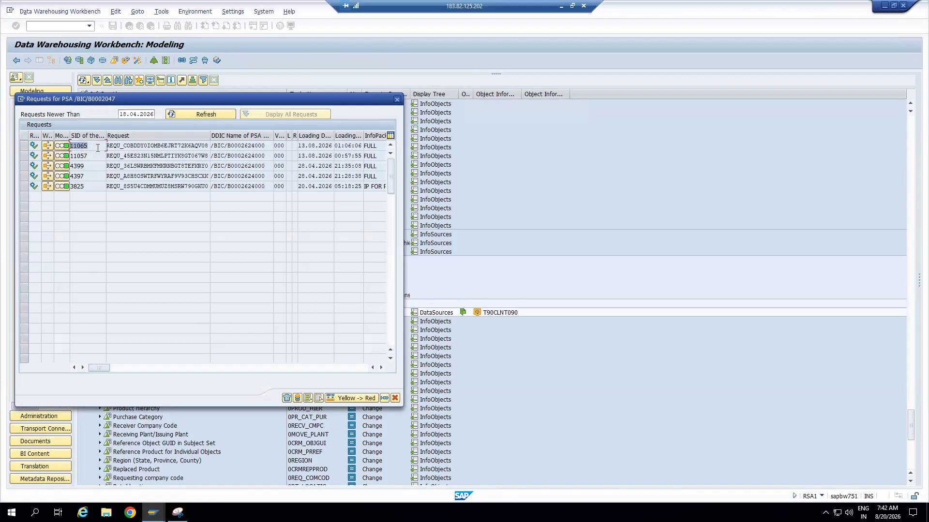
pyautogui.click(24, 147)
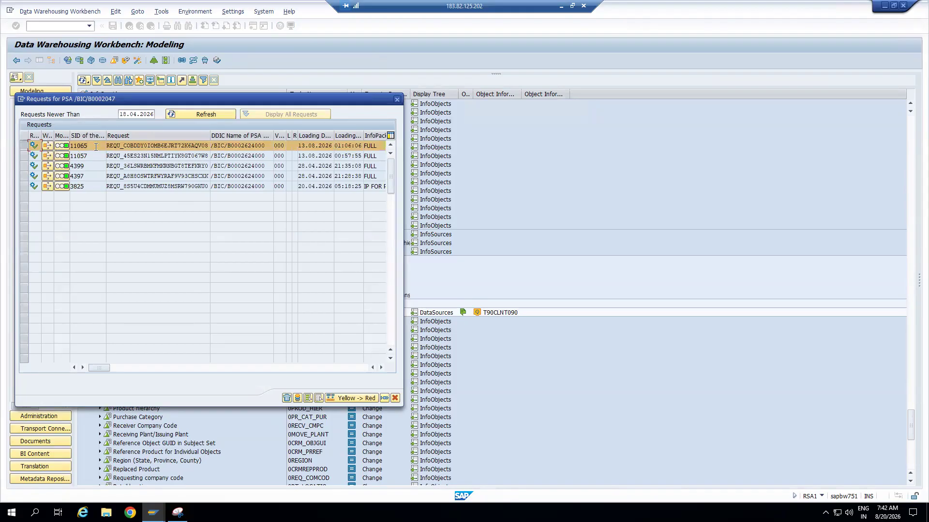
pyautogui.click(398, 100)
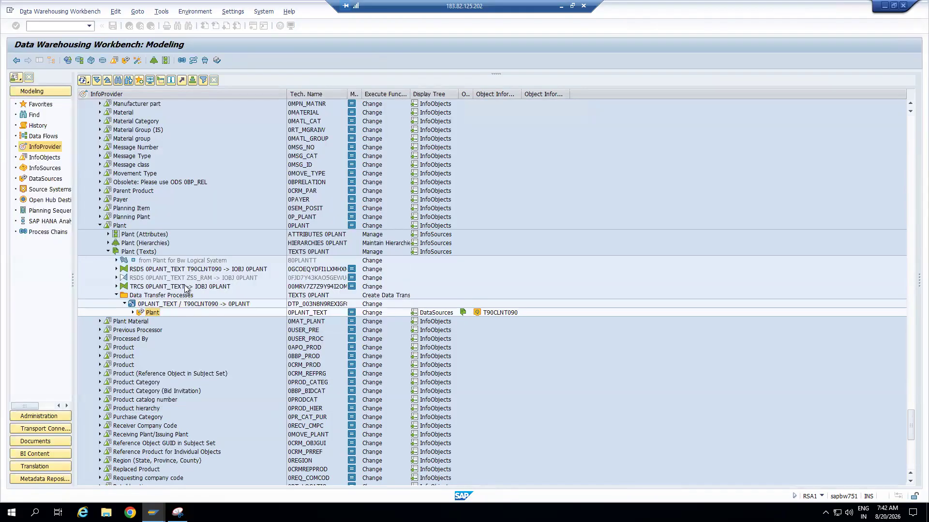
# Step: Reopen the data transfer process 0PLANT_TEXT / T90CLNT090 -> 0PLANT, execute it and display its request monitor
pyautogui.doubleClick(150, 304)
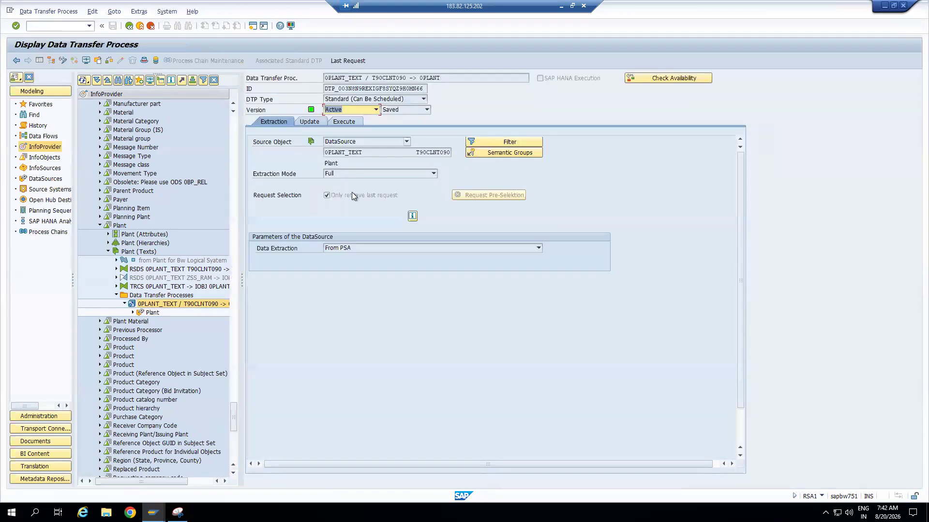
pyautogui.click(349, 123)
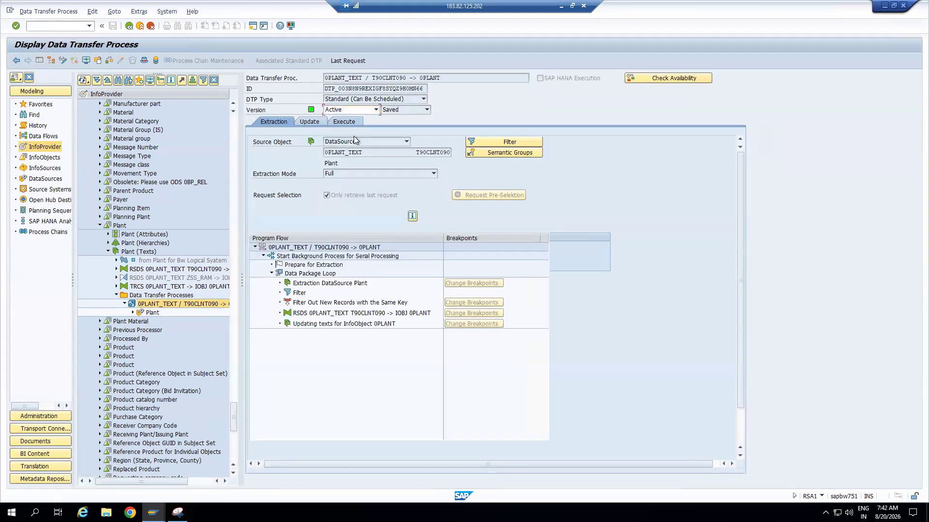
pyautogui.click(467, 228)
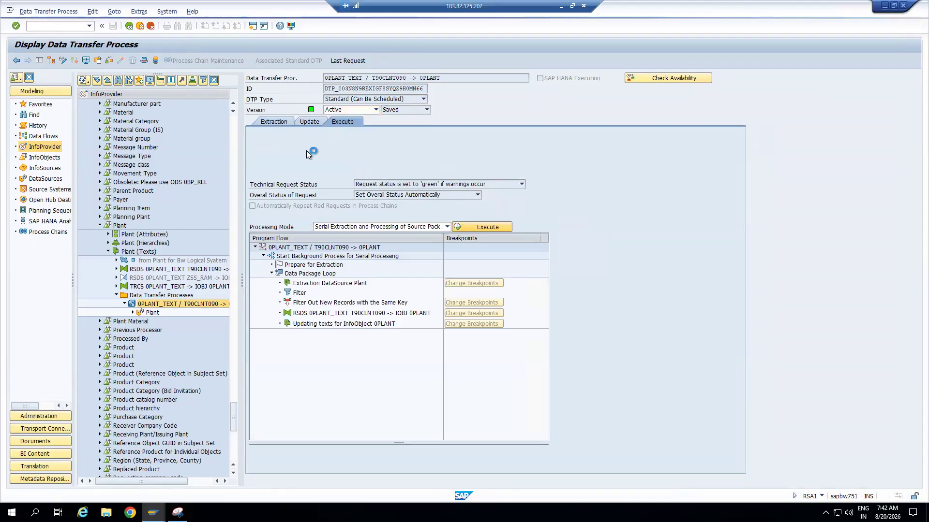
pyautogui.click(132, 199)
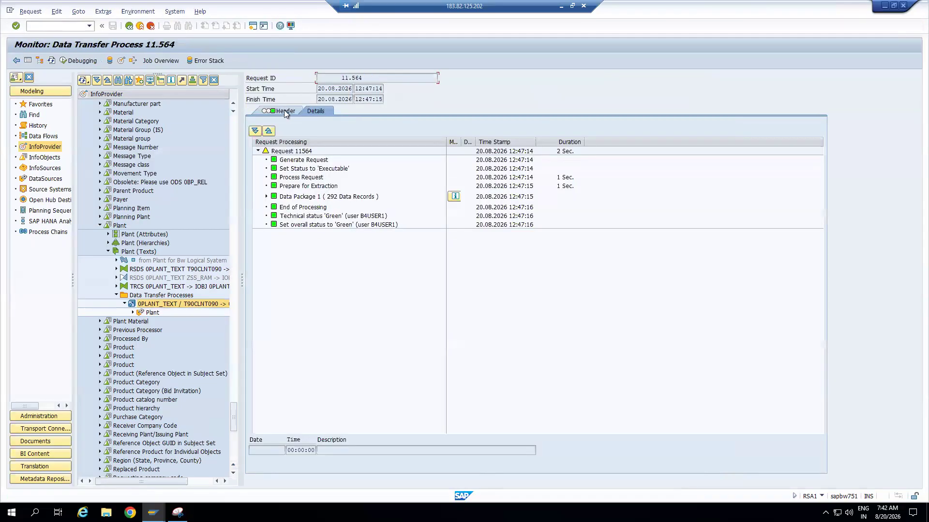
# Step: Inspect the new load request's data package and header, and view its selections to see which PSA request was loaded
pyautogui.click(284, 111)
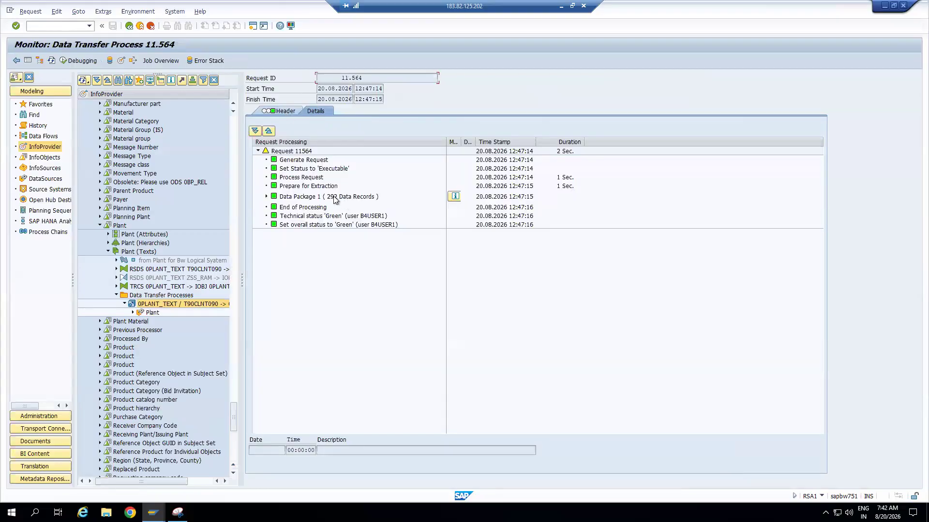
pyautogui.click(333, 197)
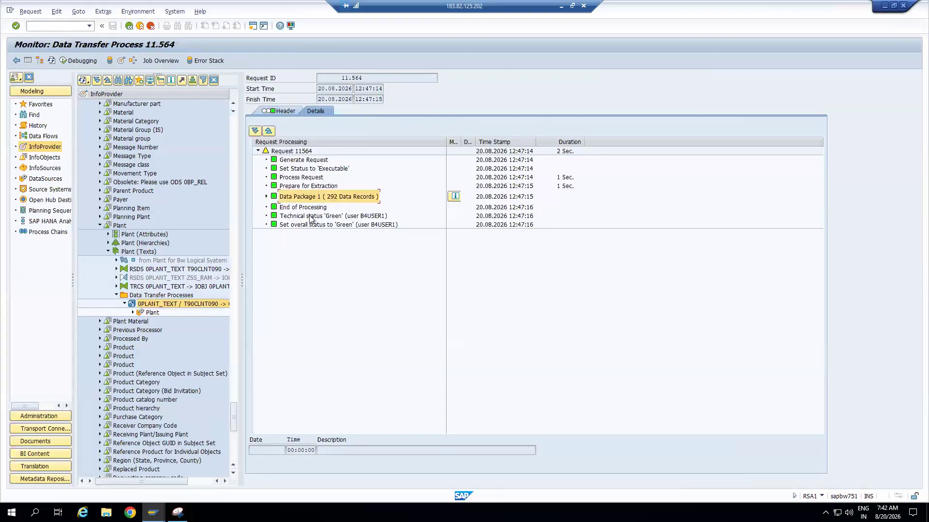
pyautogui.click(291, 109)
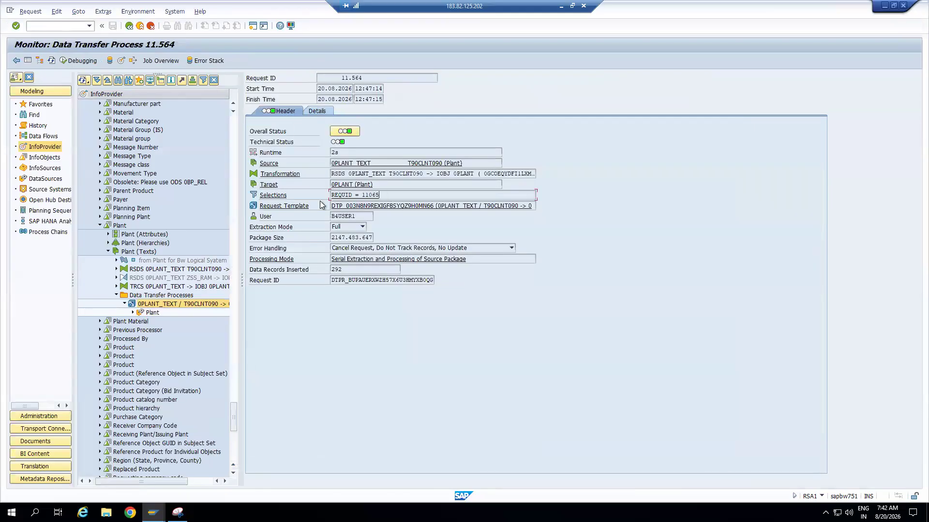
pyautogui.click(274, 196)
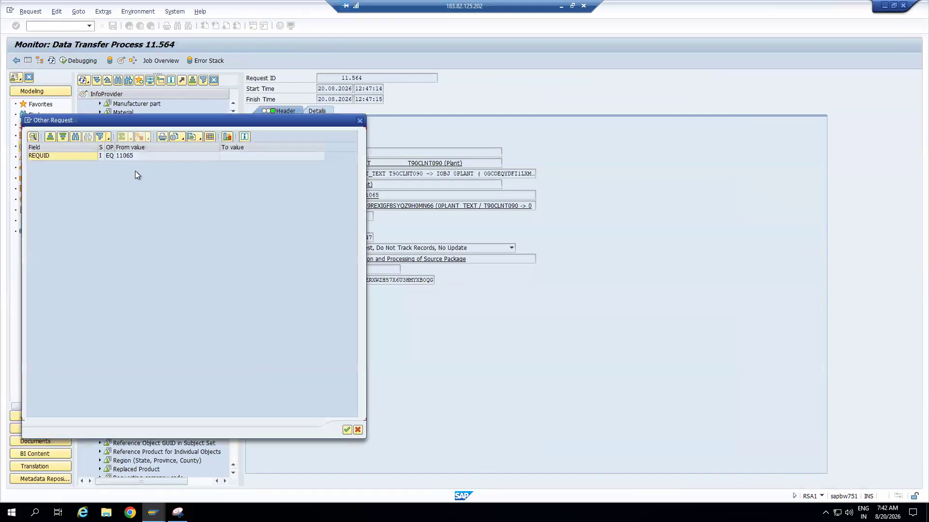
pyautogui.click(140, 156)
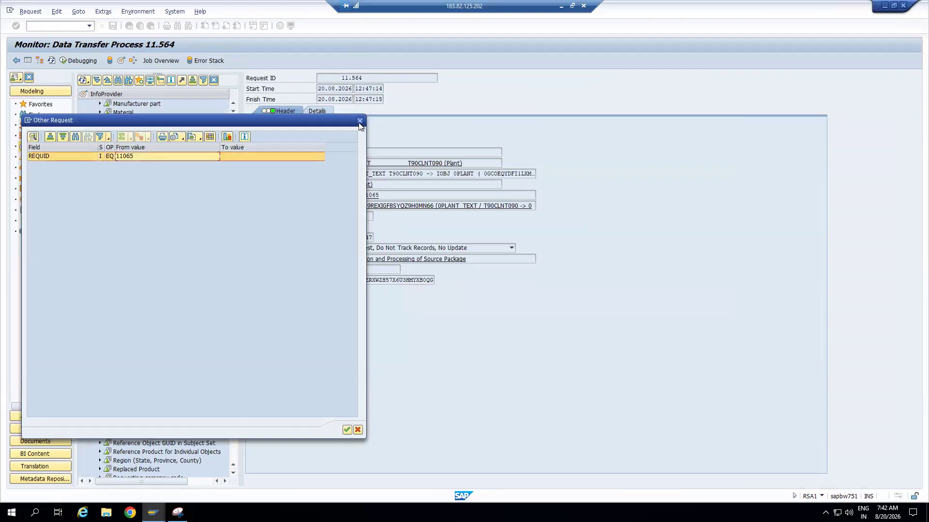
# Step: Close the selections display, read the request ID in the load header's Selections field, and return to the modeling tree
pyautogui.press('Return')
pyautogui.click(27, 60)
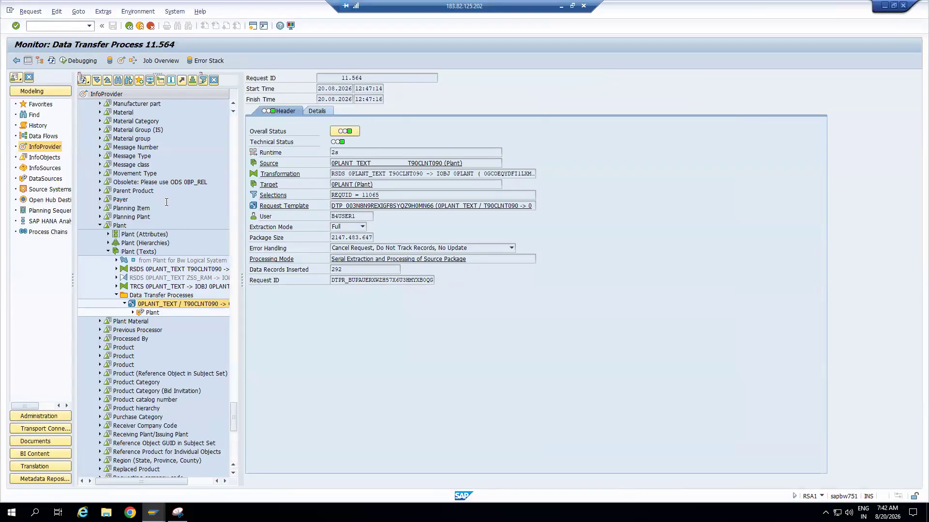
pyautogui.moveTo(146, 195); pyautogui.dragTo(94, 195)
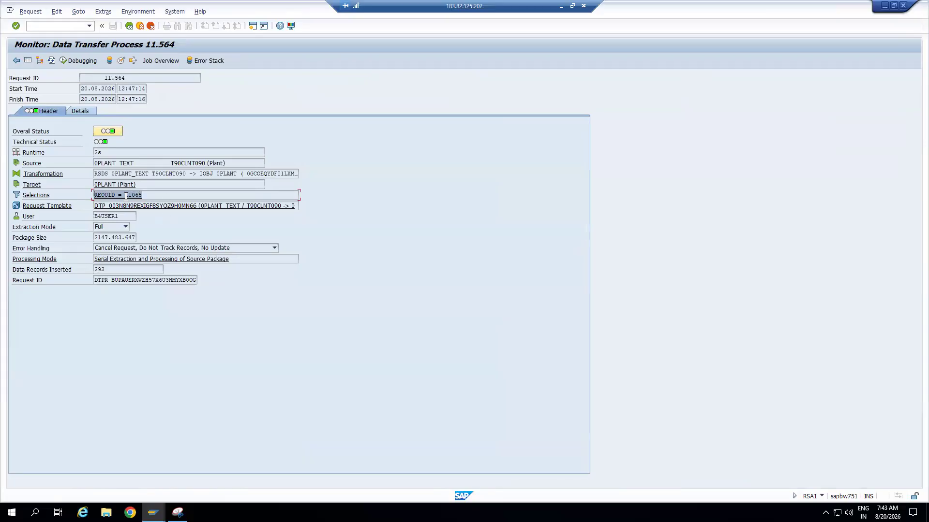
pyautogui.click(145, 195)
pyautogui.moveTo(147, 195); pyautogui.dragTo(97, 195)
pyautogui.click(140, 27)
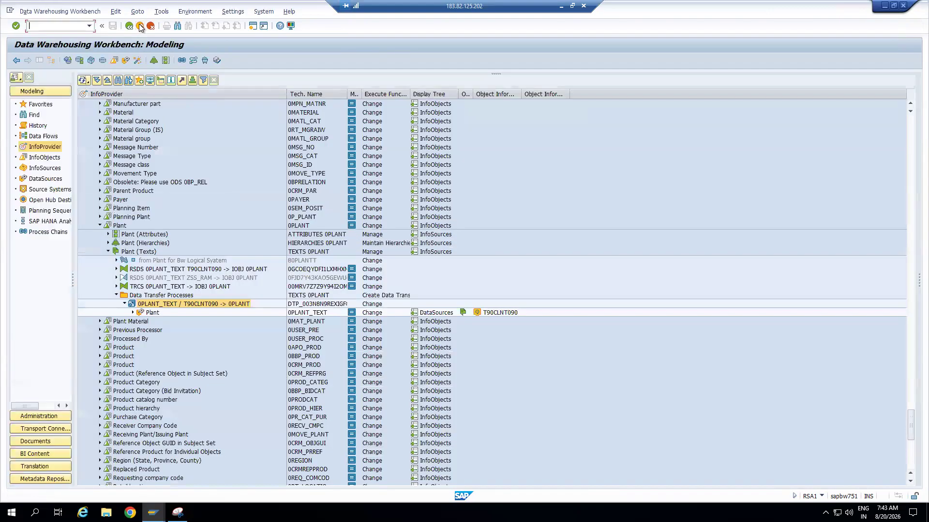
# Step: Reopen the data transfer process 0PLANT_TEXT / T90CLNT090 -> 0PLANT for editing, disable Only retrieve last request in its extraction settings and activate it
pyautogui.doubleClick(171, 303)
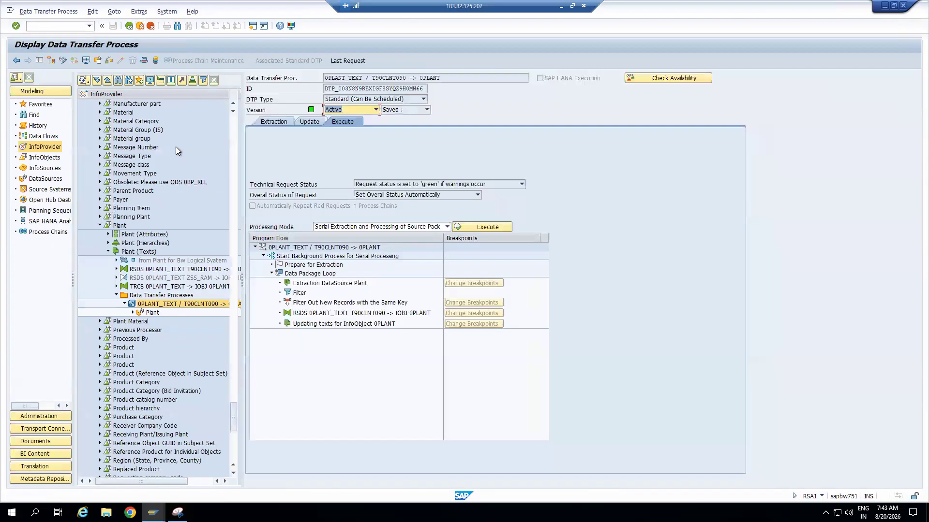
pyautogui.click(40, 61)
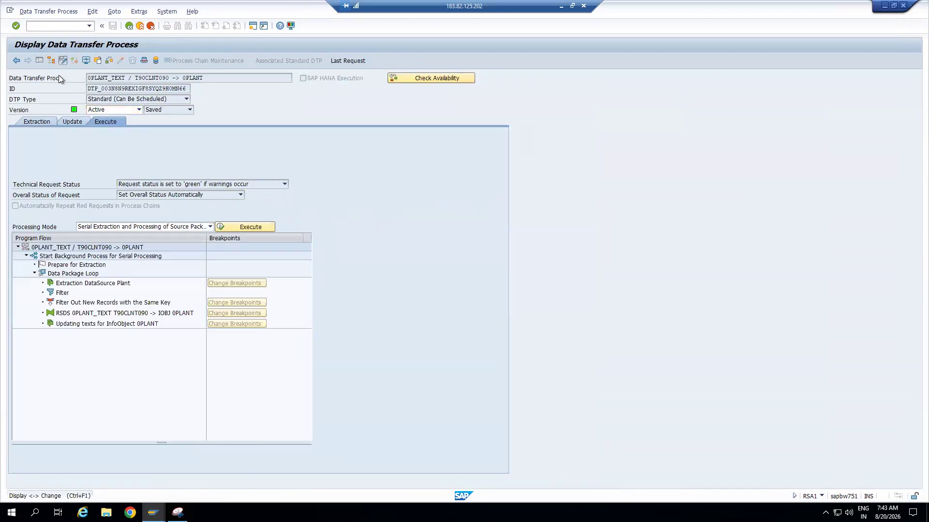
pyautogui.hotkey('ctrl', 'F1')
pyautogui.click(40, 120)
pyautogui.click(99, 195)
pyautogui.click(121, 61)
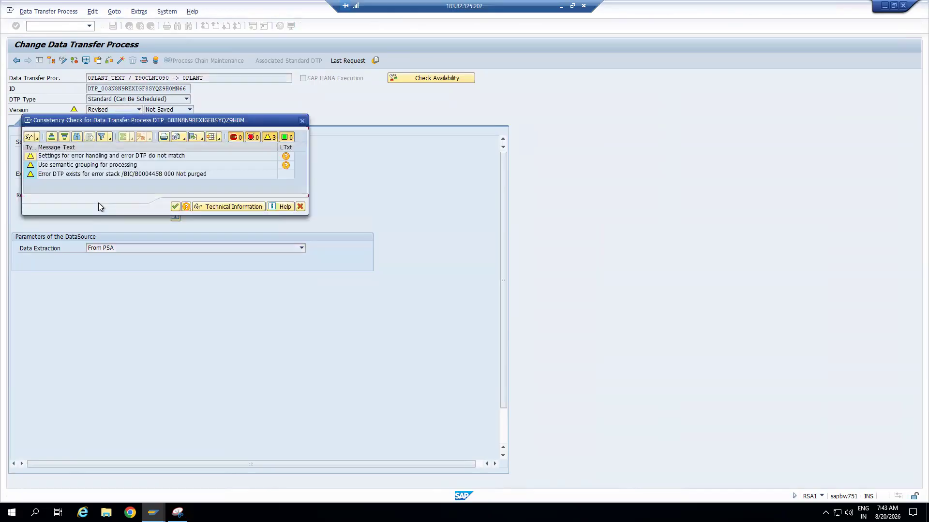
pyautogui.click(175, 206)
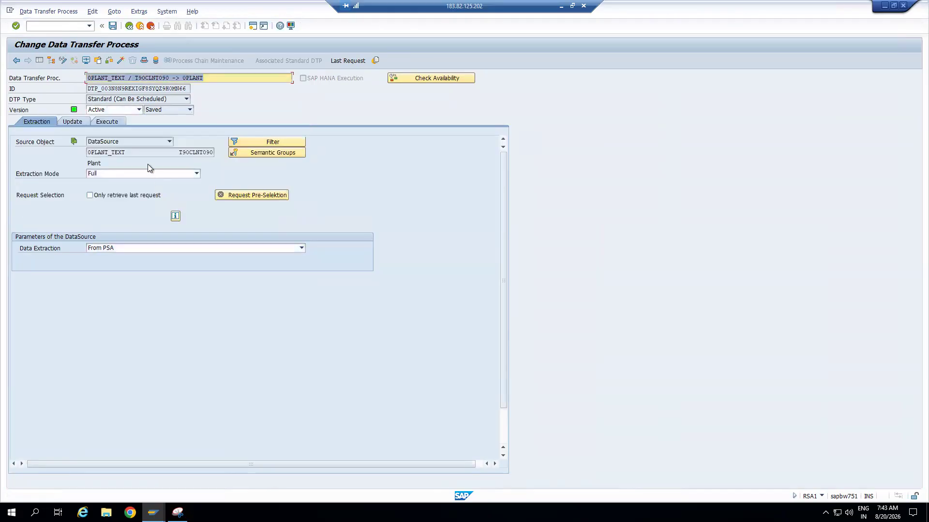
# Step: Execute the activated 0PLANT text data transfer process and display its request monitor
pyautogui.click(115, 123)
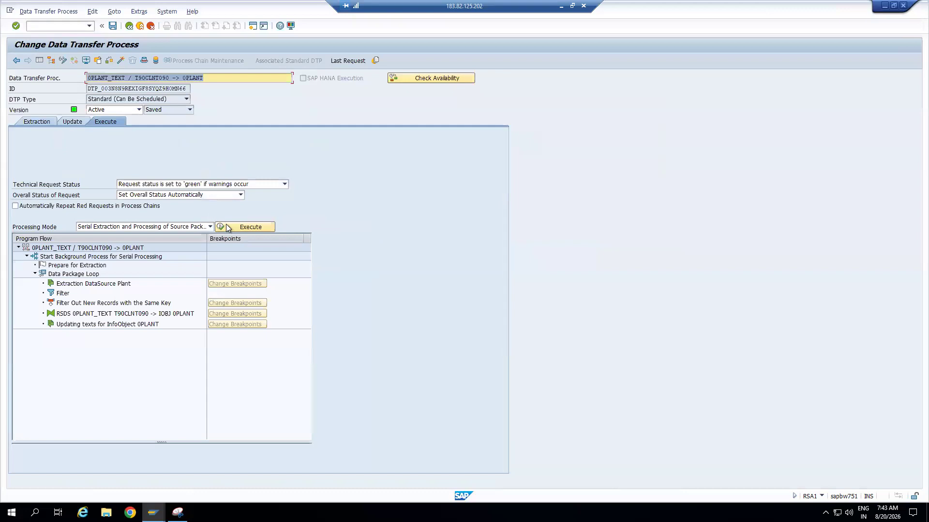
pyautogui.click(228, 225)
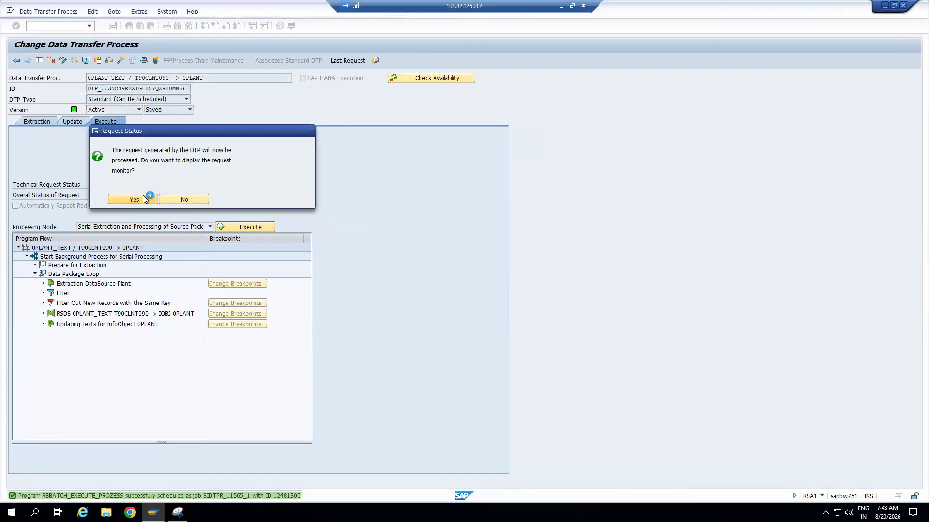
pyautogui.click(143, 198)
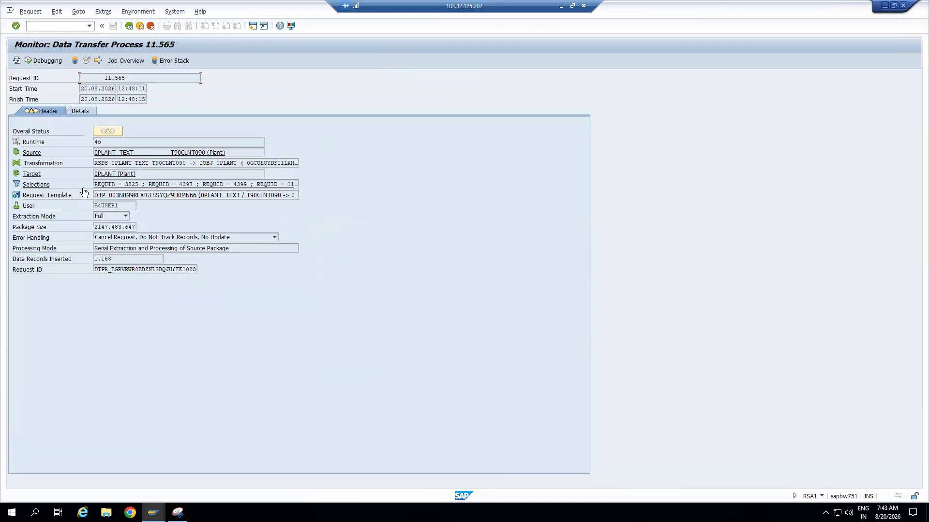
# Step: View the new load's selections, go through each listed PSA request ID, and close the display
pyautogui.click(44, 186)
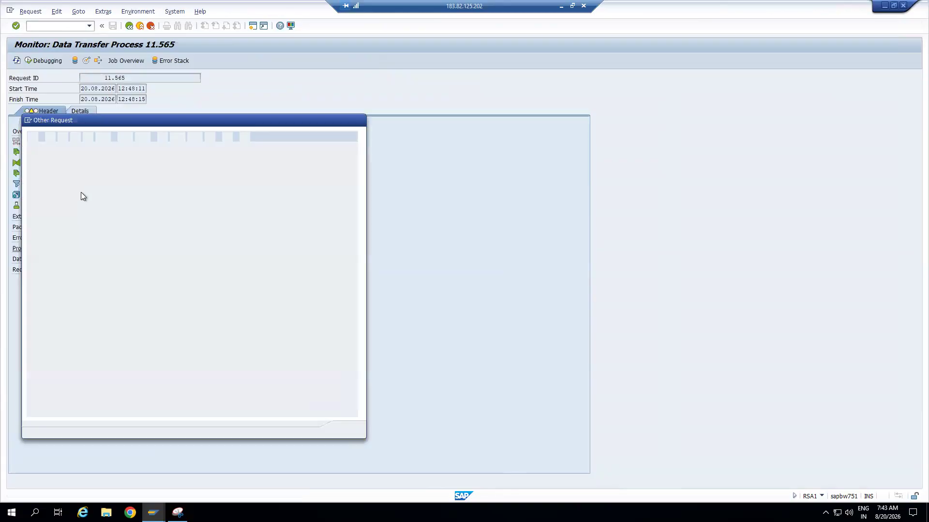
pyautogui.click(144, 155)
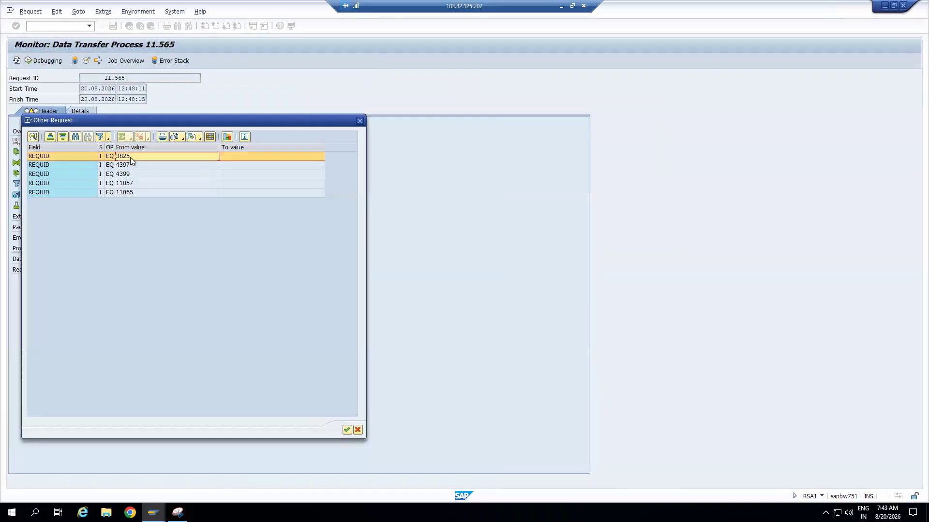
pyautogui.click(130, 166)
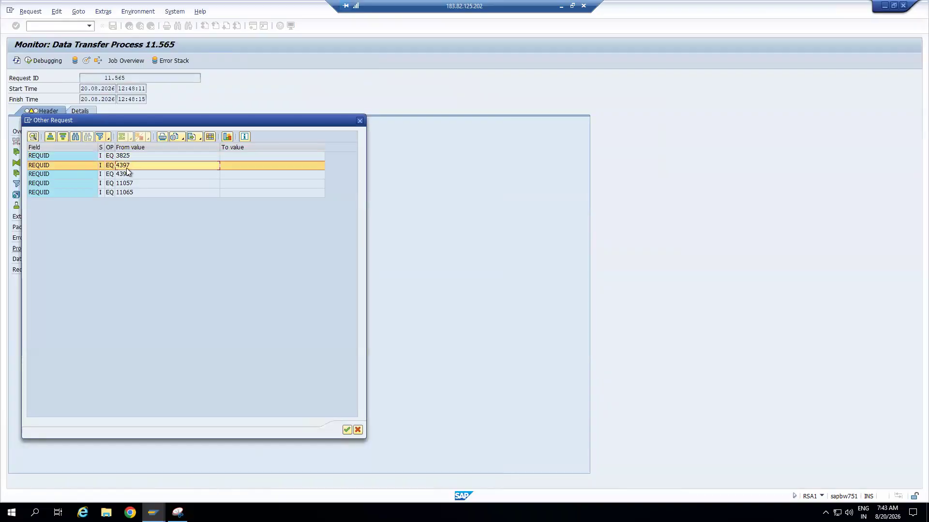
pyautogui.click(132, 174)
pyautogui.click(132, 182)
pyautogui.click(132, 194)
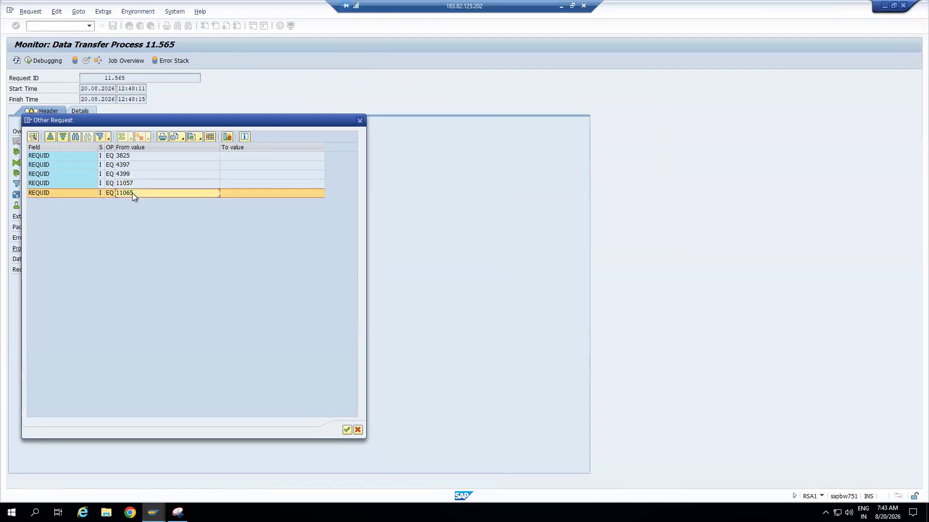
pyautogui.click(358, 430)
# Step: Examine the load request's details, stepping through Data Packages 1 to 5, and leave the monitor
pyautogui.click(80, 111)
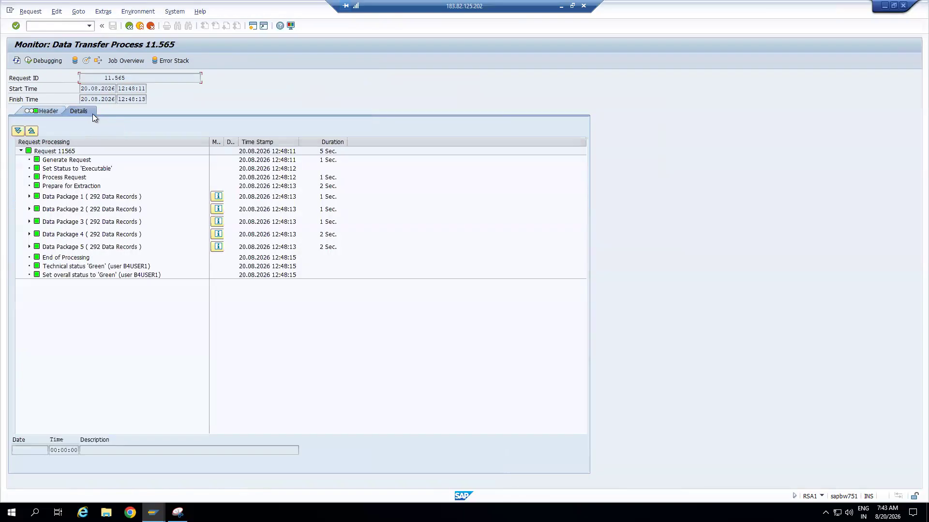
pyautogui.click(100, 199)
pyautogui.press('Down')
pyautogui.press('Down')
pyautogui.press('Down')
pyautogui.press('Down')
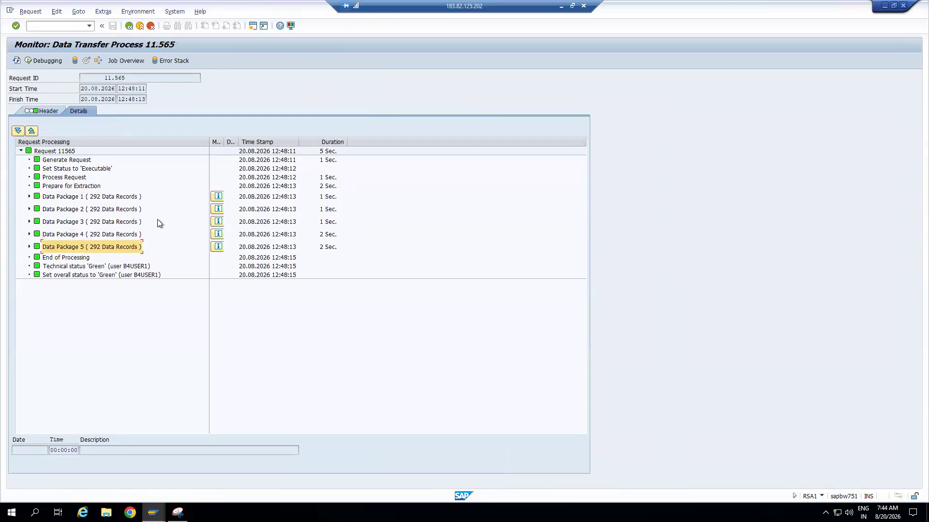
pyautogui.click(140, 26)
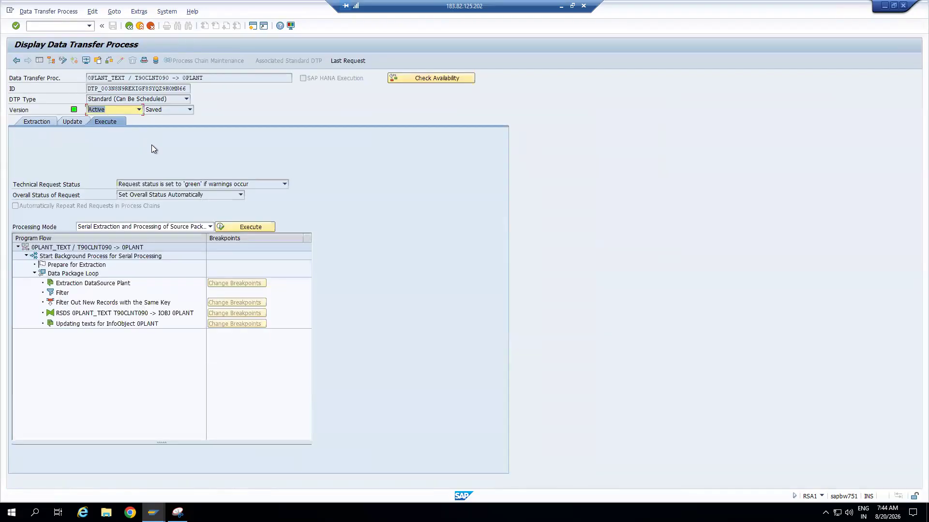
# Step: Switch the data transfer process back to change mode, enable Only retrieve last request in its extraction settings, and activate it
pyautogui.click(38, 121)
pyautogui.click(63, 61)
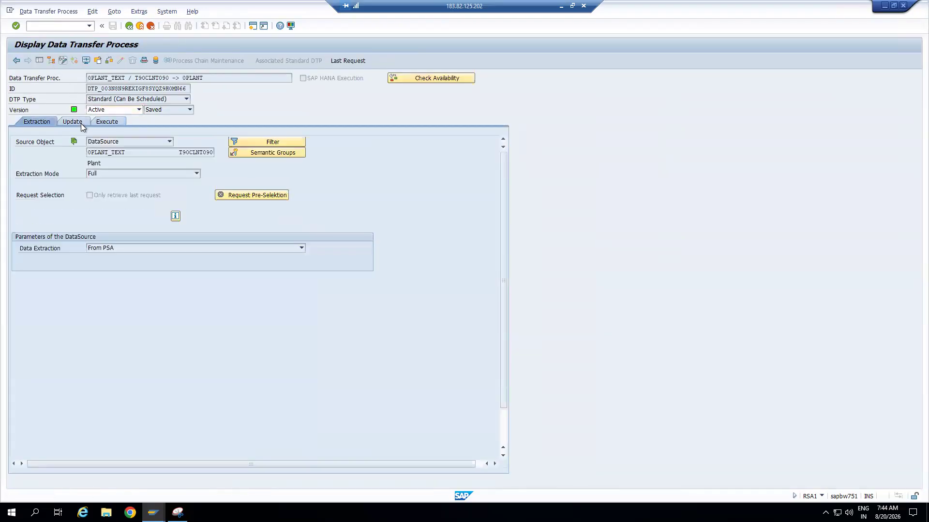
pyautogui.click(90, 196)
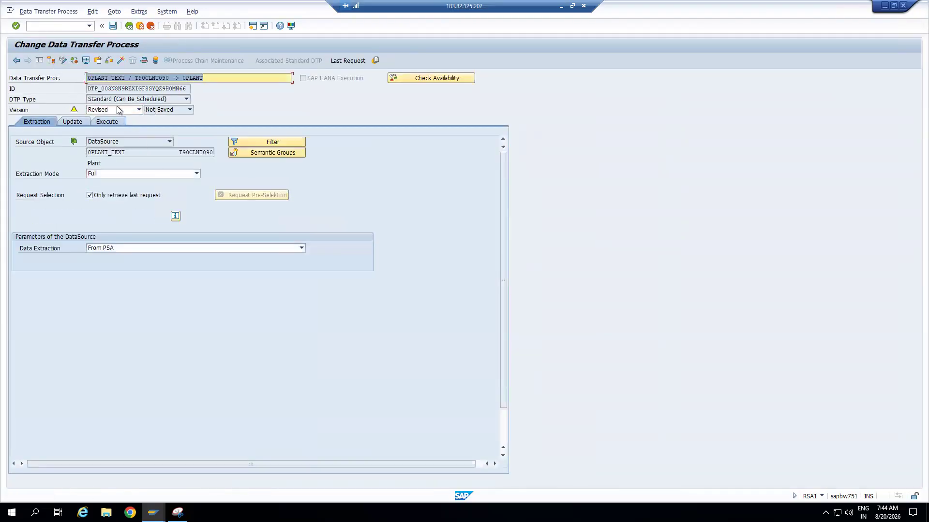
pyautogui.click(121, 62)
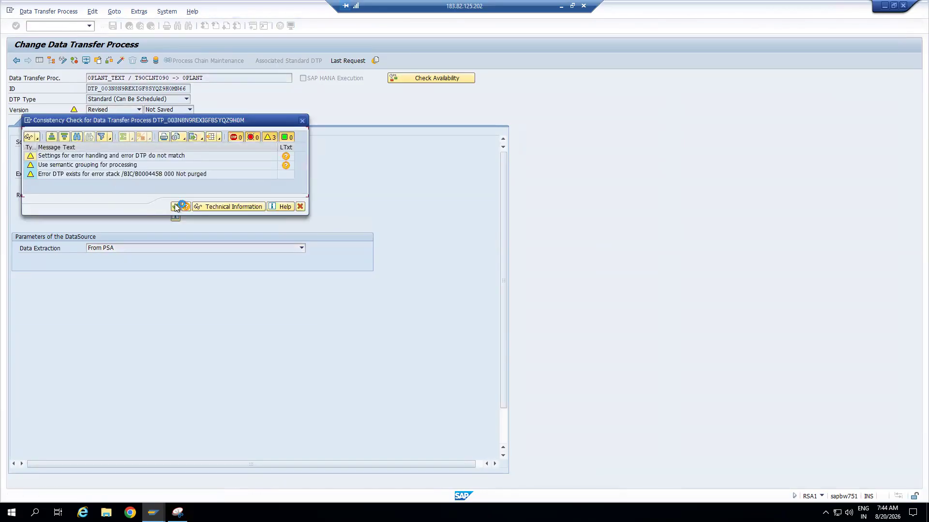
pyautogui.click(175, 207)
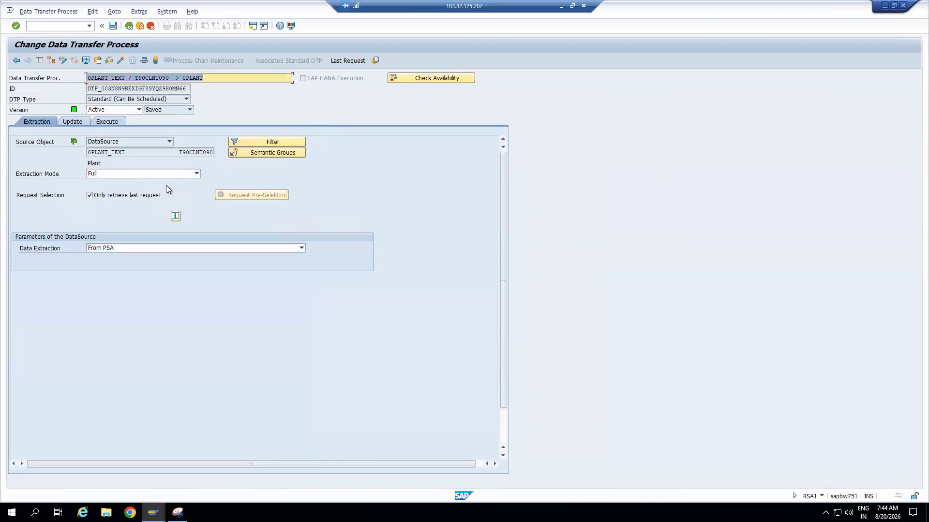
# Step: Return to the modeling tree, expand the Plant DataSource 0PLANT_TEXT to its InfoPackages and call up its PSA request management
pyautogui.click(139, 26)
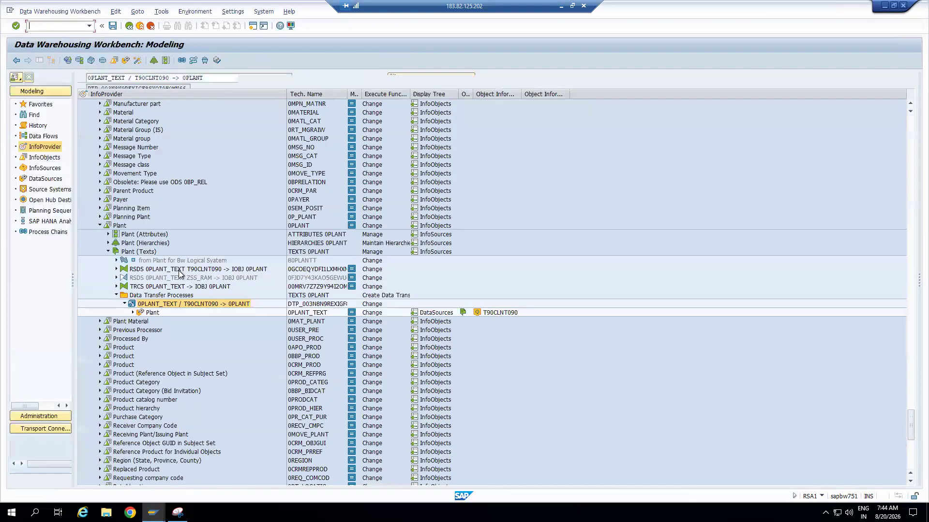
pyautogui.click(133, 313)
pyautogui.click(153, 314)
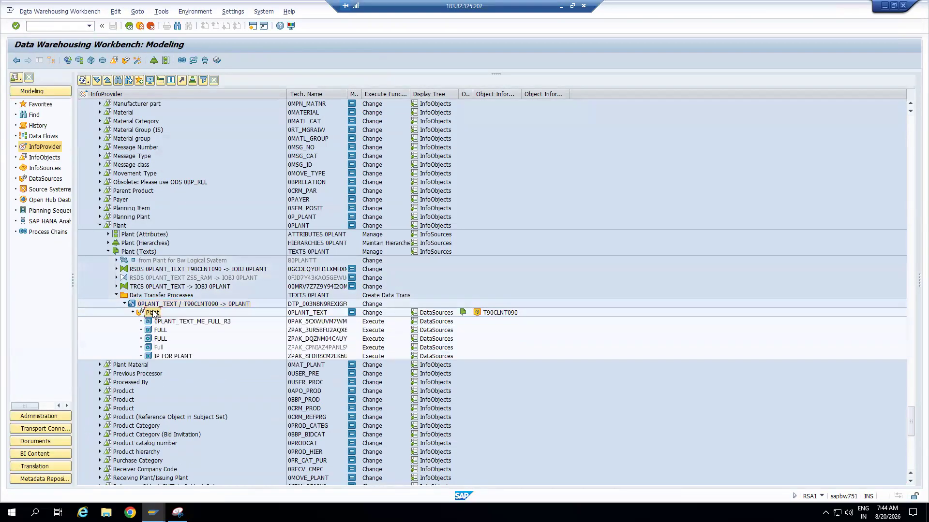
pyautogui.rightClick(153, 314)
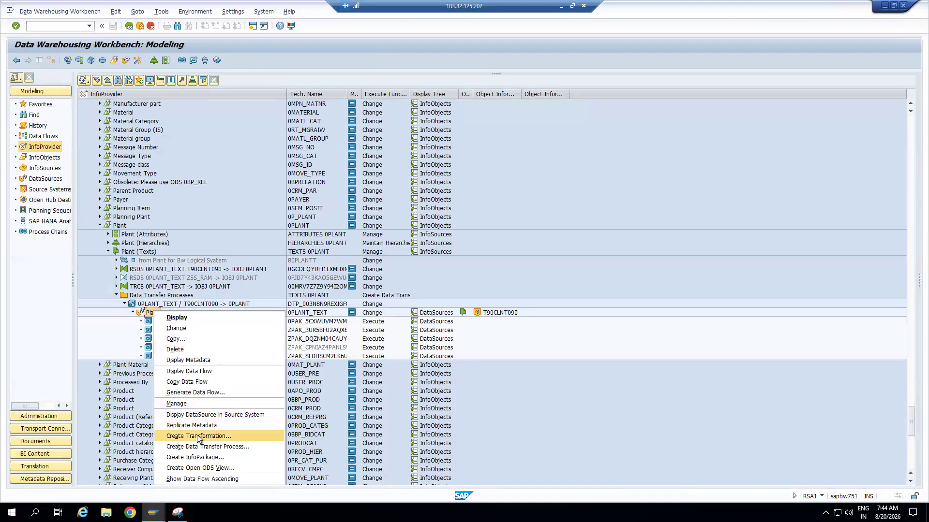
pyautogui.click(189, 404)
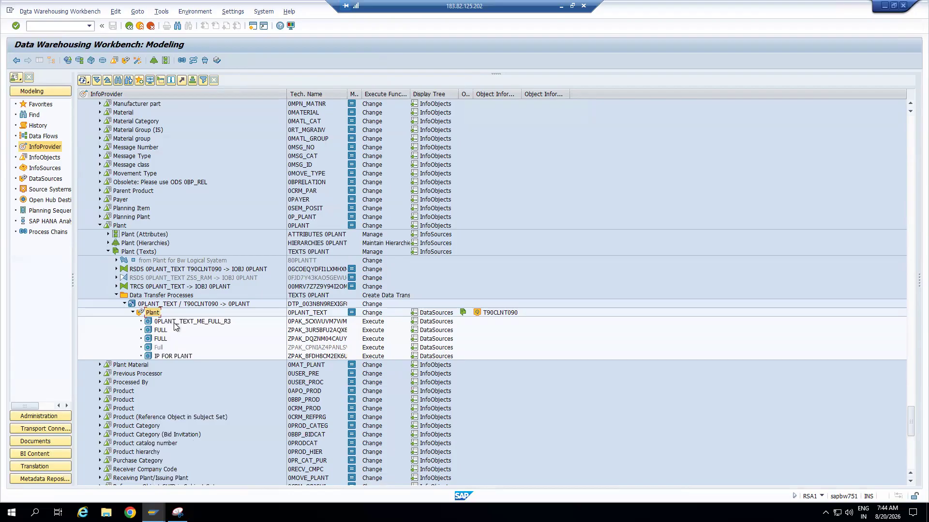
# Step: Open the first FULL InfoPackage of 0PLANT_TEXT, look through its extraction and update settings, and start the data load immediately
pyautogui.doubleClick(161, 330)
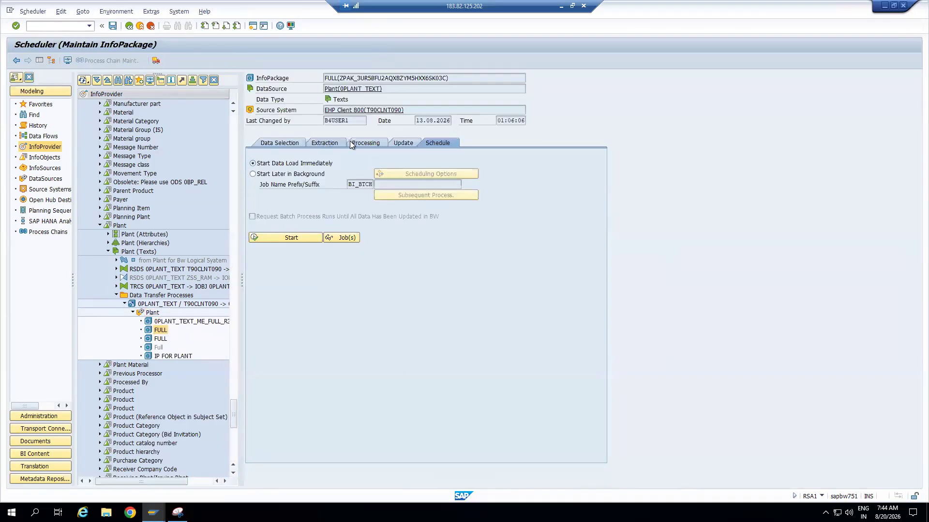
pyautogui.click(352, 144)
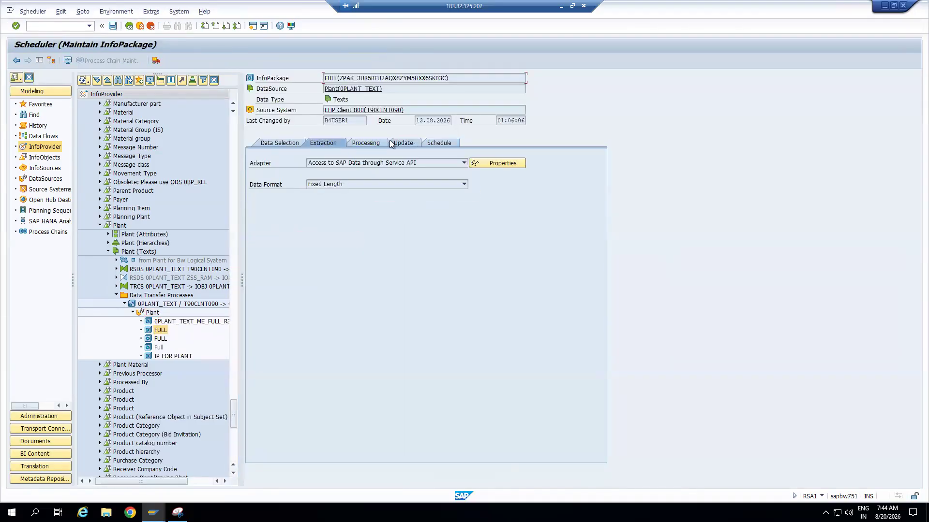
pyautogui.click(400, 145)
pyautogui.click(434, 143)
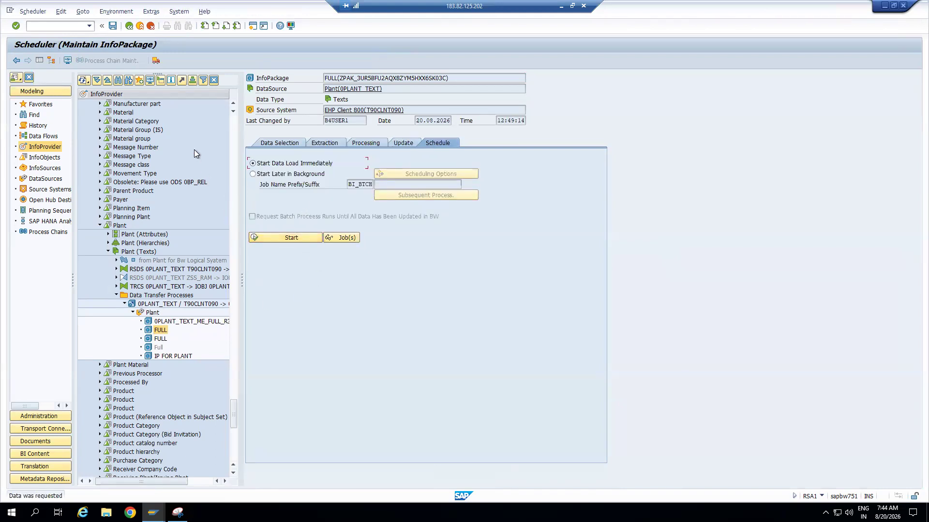
# Step: Open the InfoPackage monitor, inspect the load request started at 12:49:14 and refresh its status
pyautogui.click(68, 60)
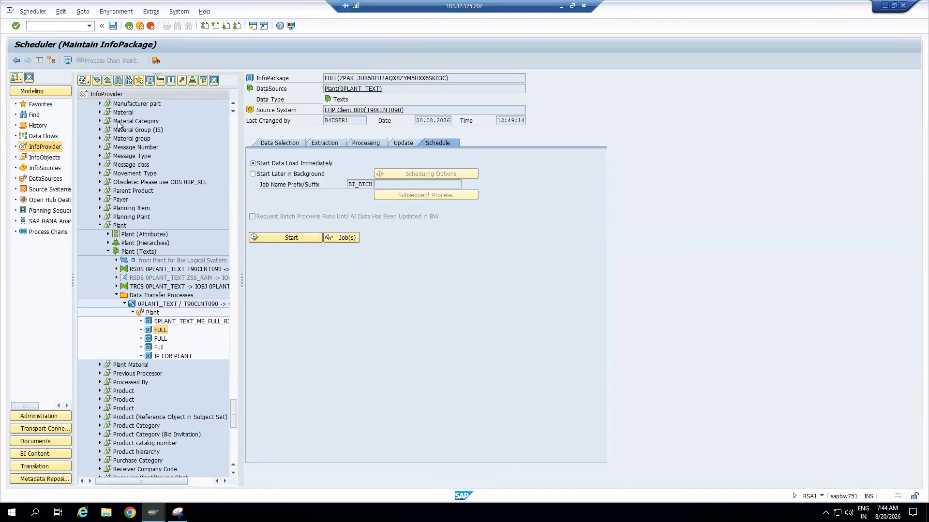
pyautogui.click(25, 95)
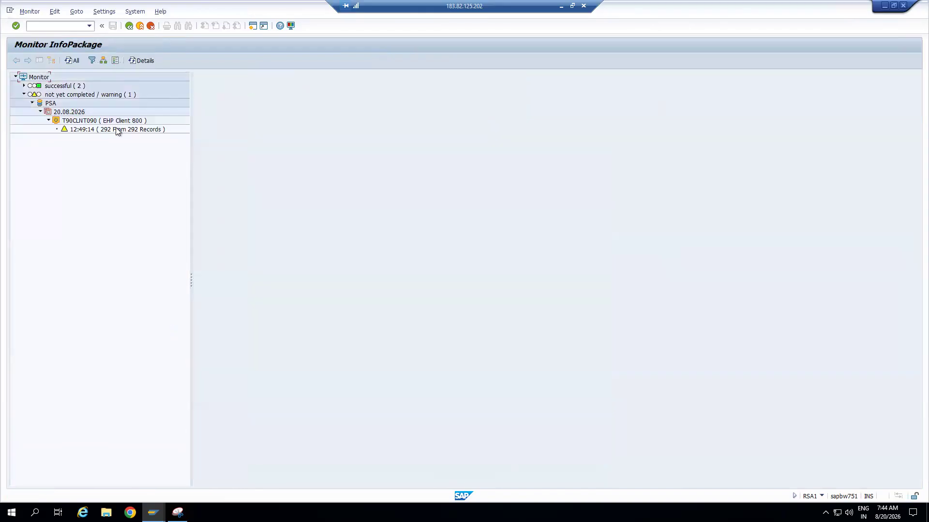
pyautogui.click(117, 128)
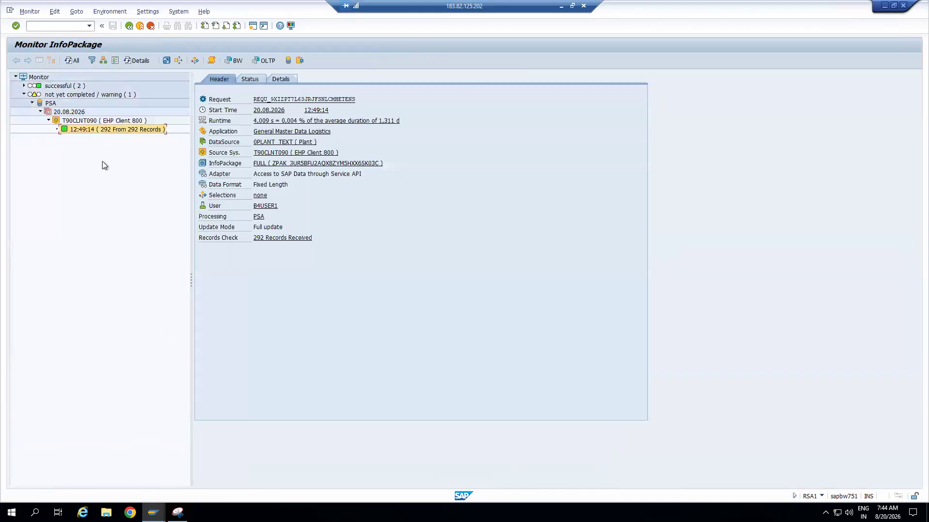
pyautogui.click(72, 60)
pyautogui.click(137, 61)
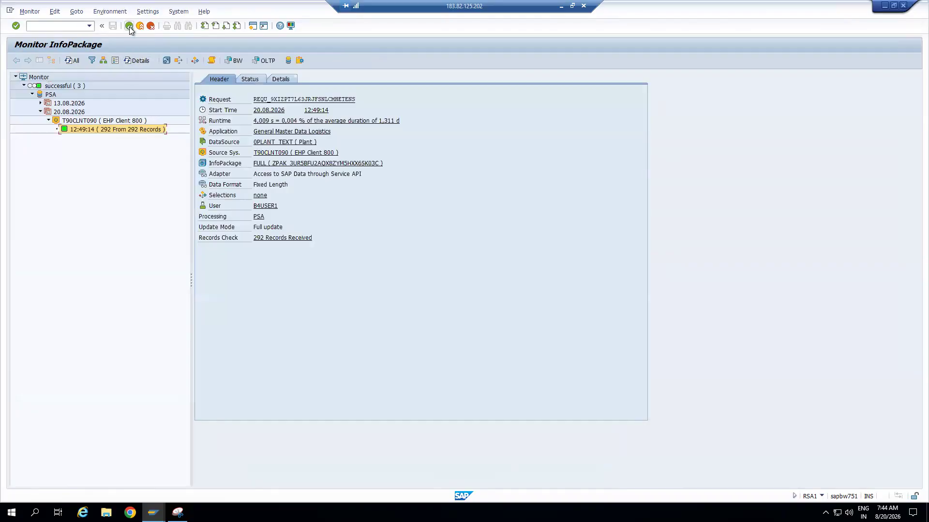
# Step: Return to the modeling tree, open the PSA request list of the Plant DataSource and check the newest request's update status
pyautogui.click(128, 25)
pyautogui.click(140, 26)
pyautogui.rightClick(154, 314)
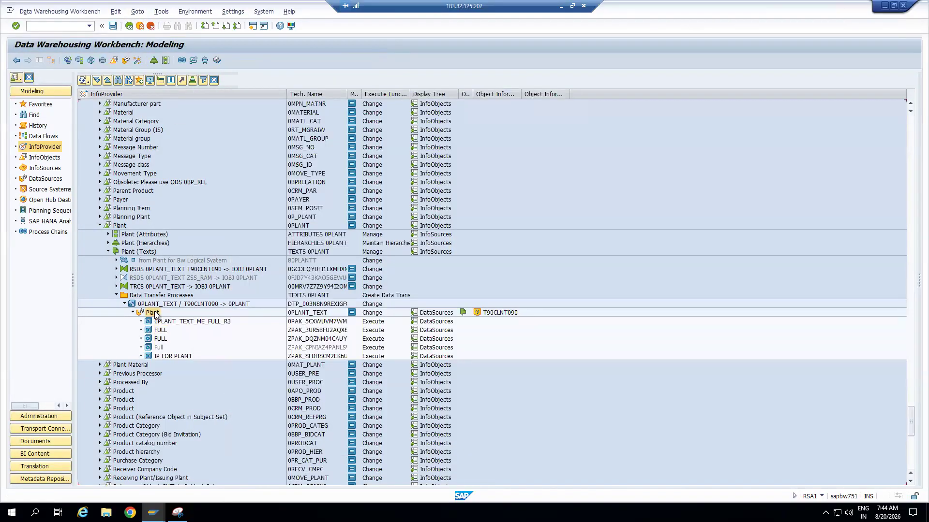
pyautogui.click(193, 403)
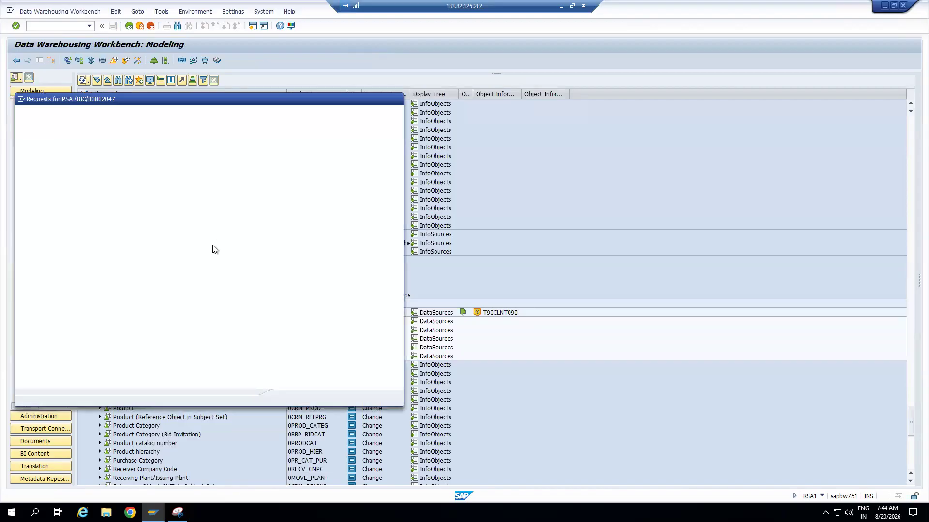
pyautogui.moveTo(34, 147)
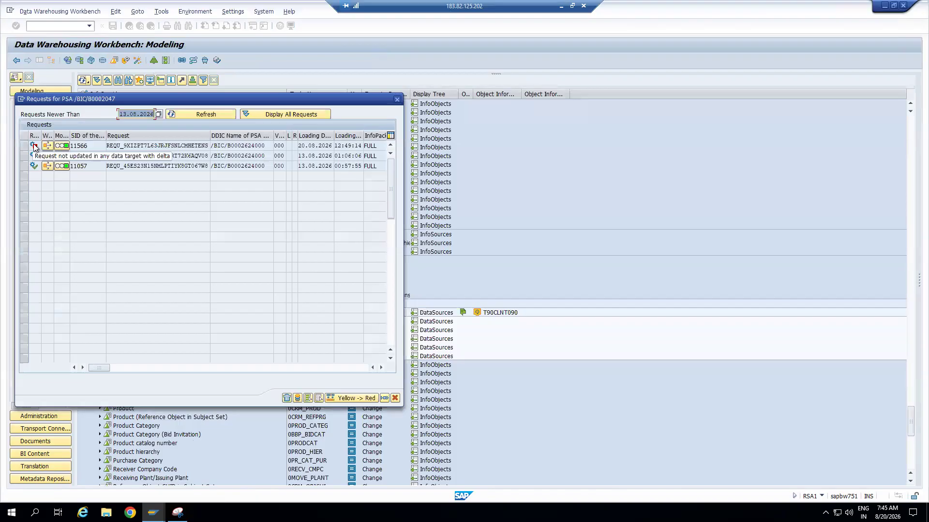
# Step: Display all PSA requests of the Plant DataSource, check the update status of the 20.08.2026 request and close the list
pyautogui.click(259, 114)
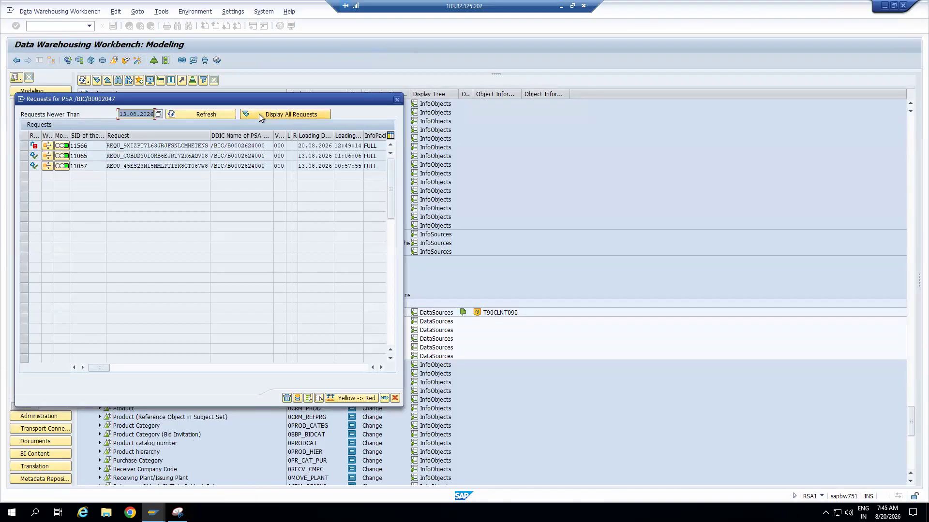
pyautogui.click(25, 147)
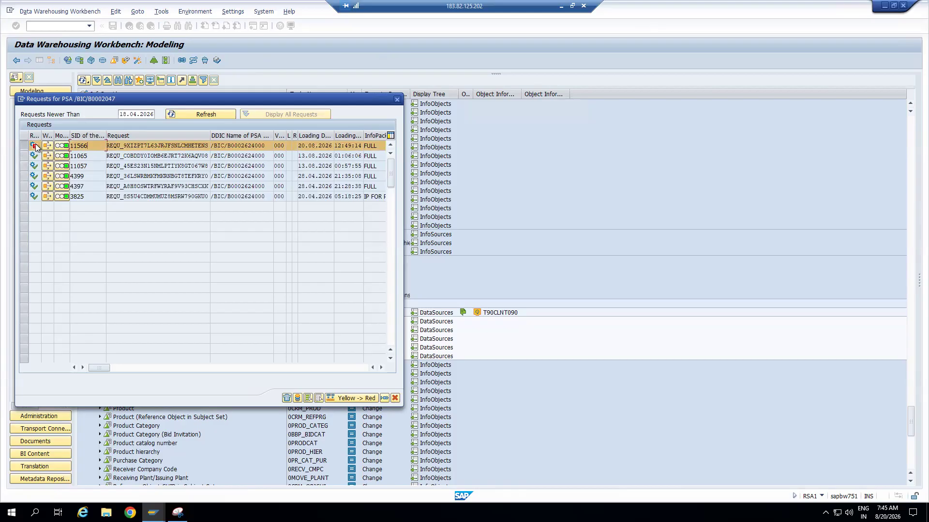
pyautogui.moveTo(35, 148)
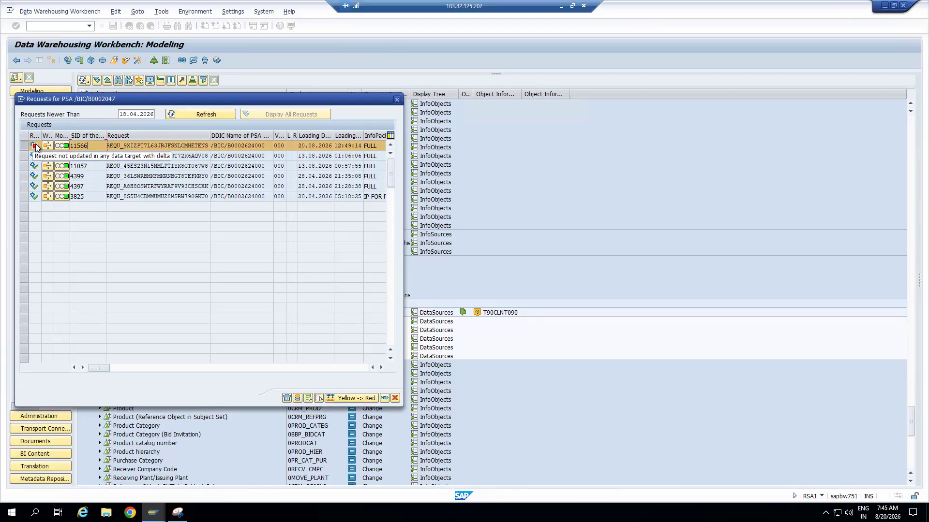
pyautogui.click(395, 398)
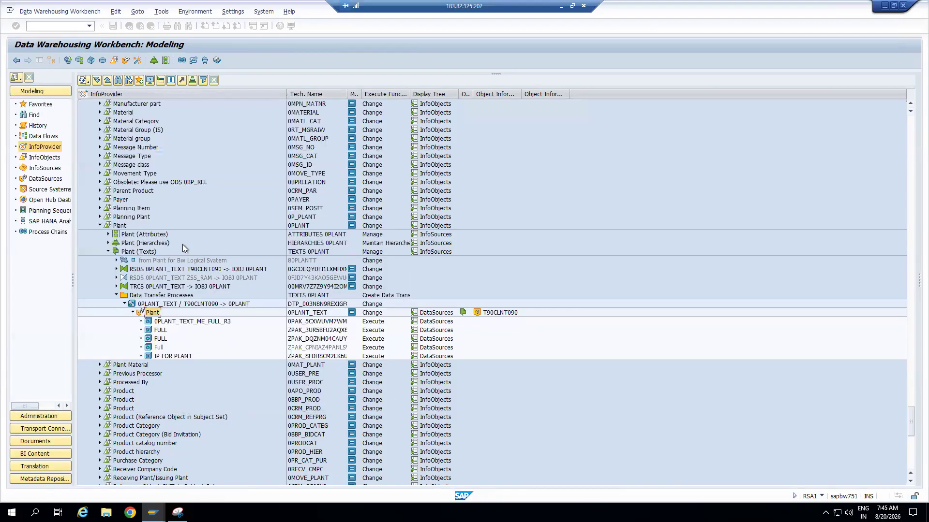
# Step: Open the data transfer process 0PLANT_TEXT / T90CLNT090 -> 0PLANT, execute it and call up its request monitor
pyautogui.doubleClick(162, 303)
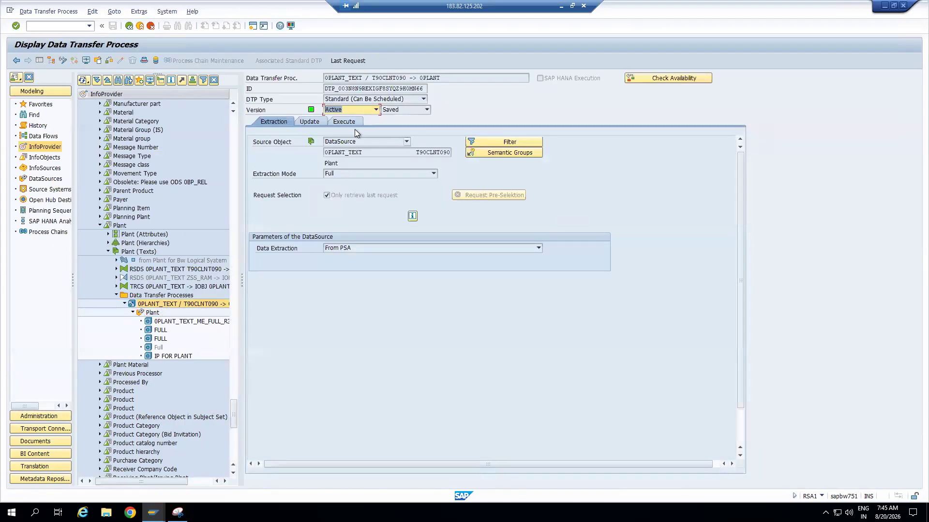
pyautogui.click(352, 123)
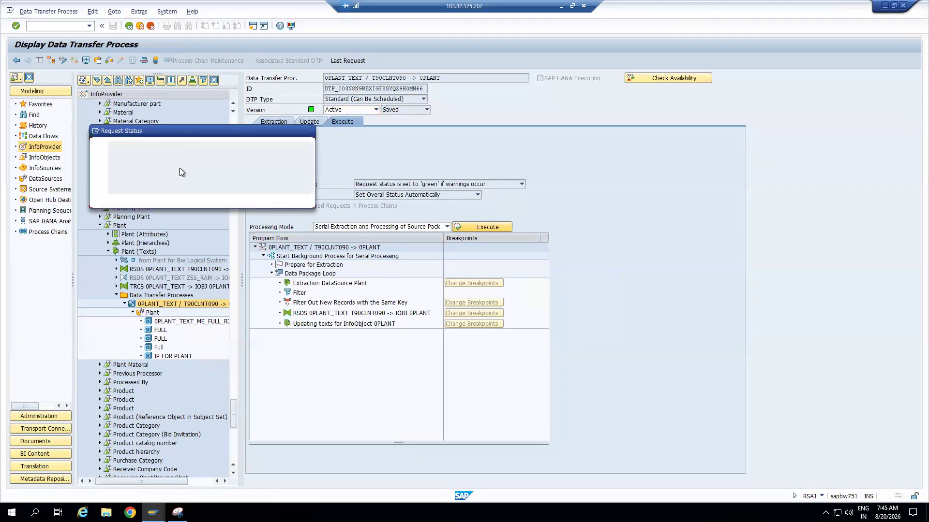
pyautogui.click(140, 198)
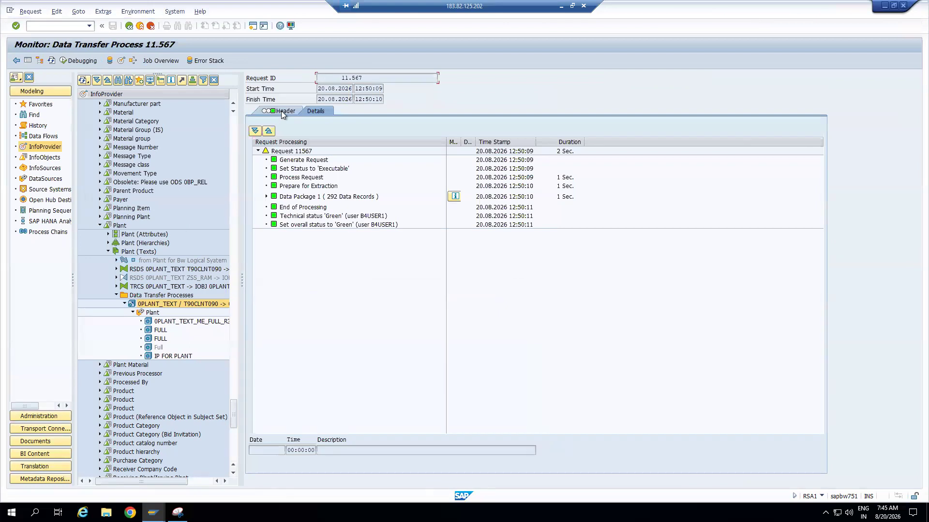
# Step: Check the Selections entry in the data transfer process request's header and return to the modeling tree
pyautogui.click(282, 112)
pyautogui.moveTo(387, 195); pyautogui.dragTo(323, 196)
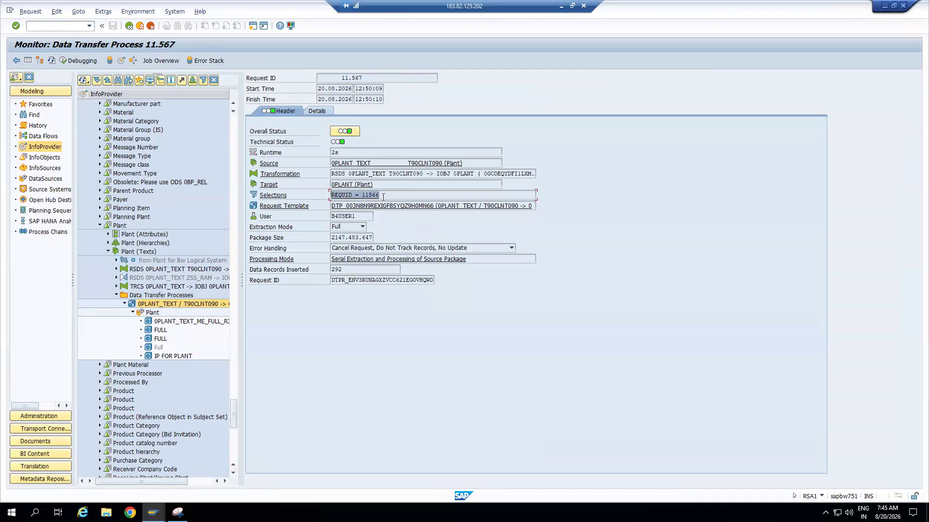
pyautogui.click(140, 26)
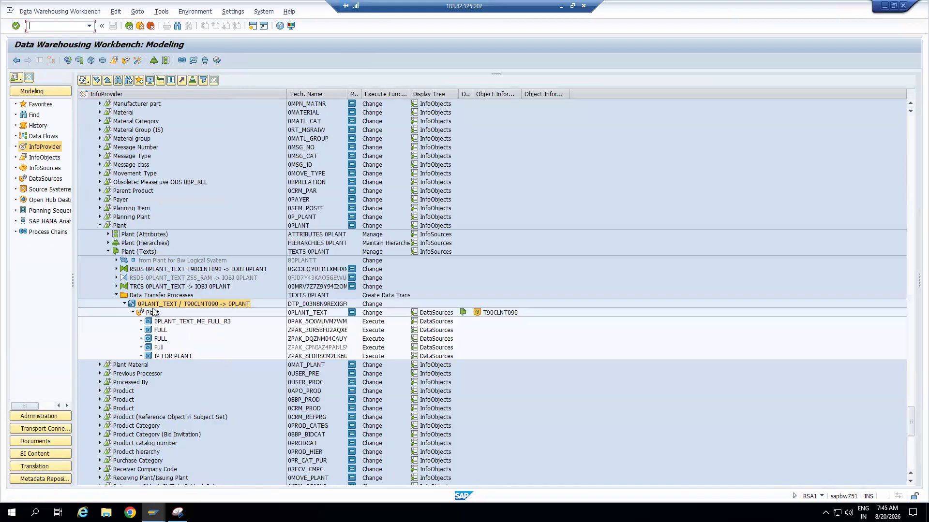
# Step: Open the PSA request management of the Plant DataSource, display all requests and check the update status of request 11566
pyautogui.rightClick(154, 311)
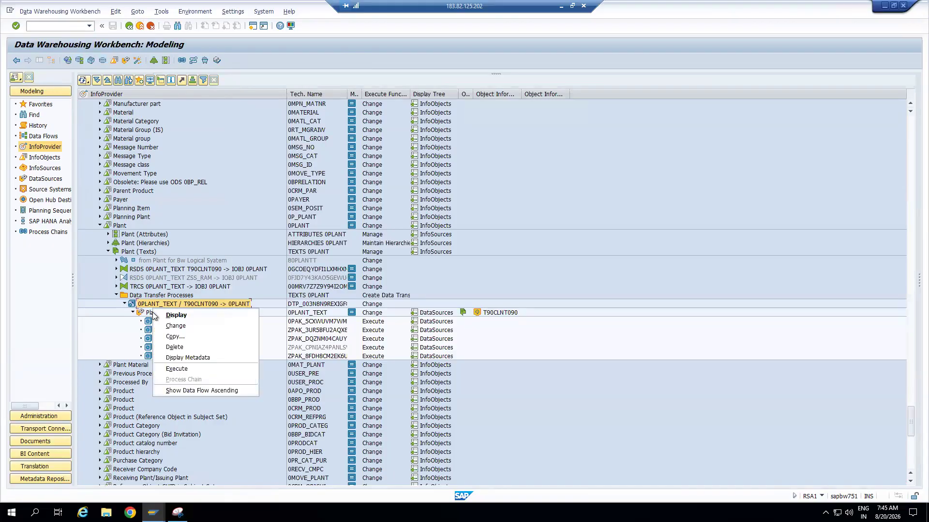
pyautogui.click(149, 316)
pyautogui.rightClick(149, 317)
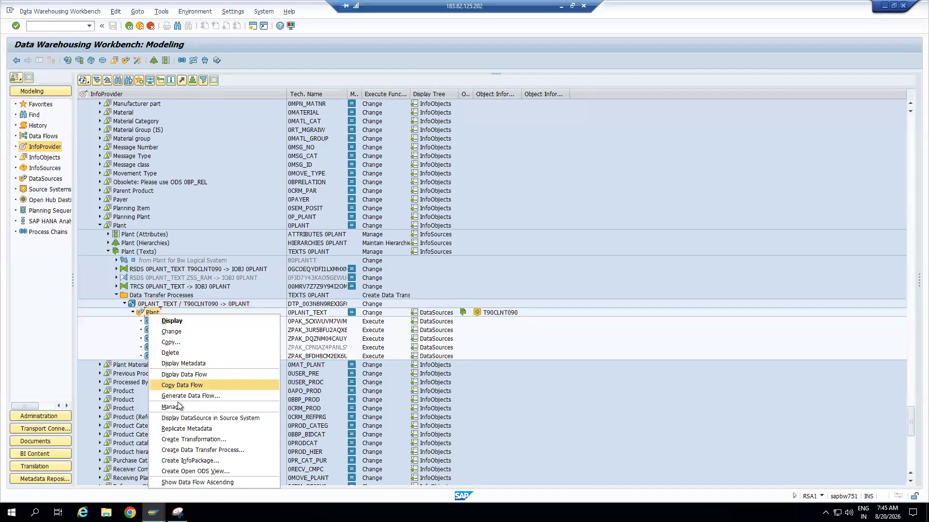
pyautogui.click(187, 386)
pyautogui.click(274, 112)
pyautogui.click(79, 147)
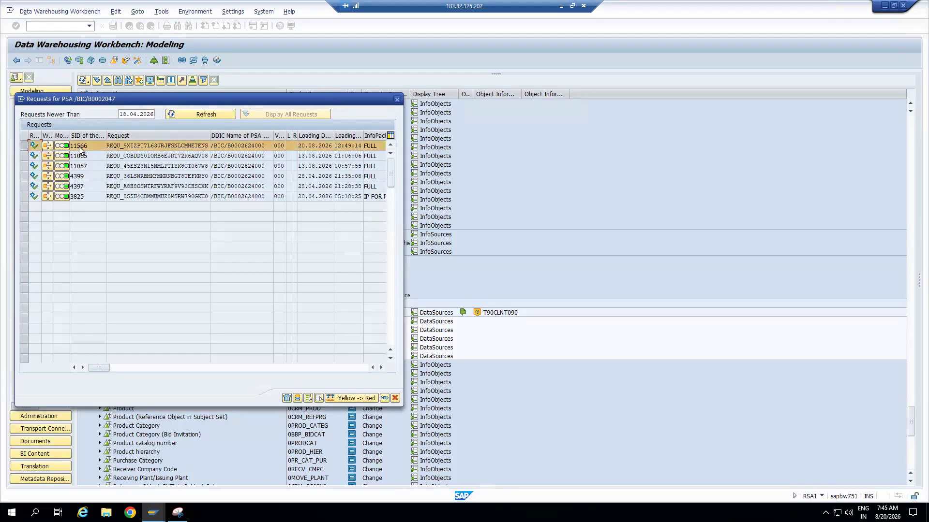
# Step: Switch to the Notepad++ notes and start a new line with "Delta" below "TD - Delta"
pyautogui.click(561, 6)
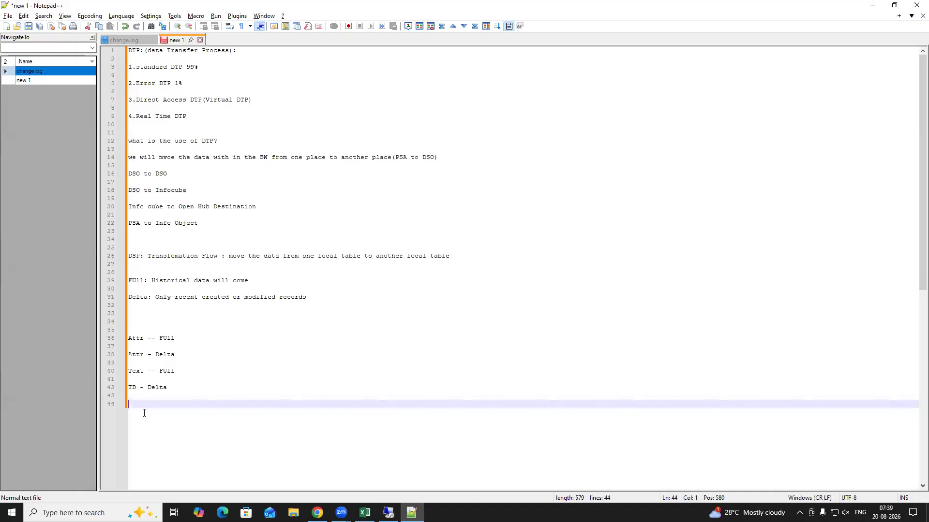
pyautogui.write('Delta')
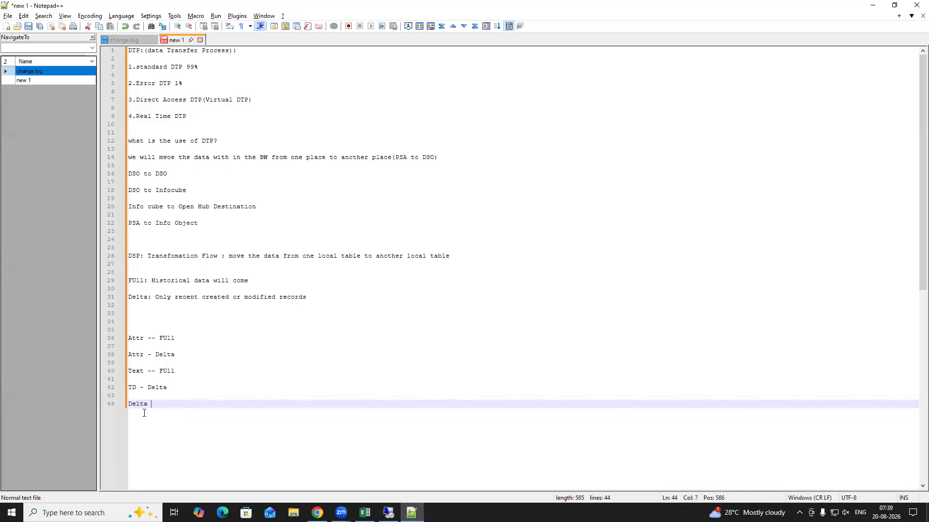